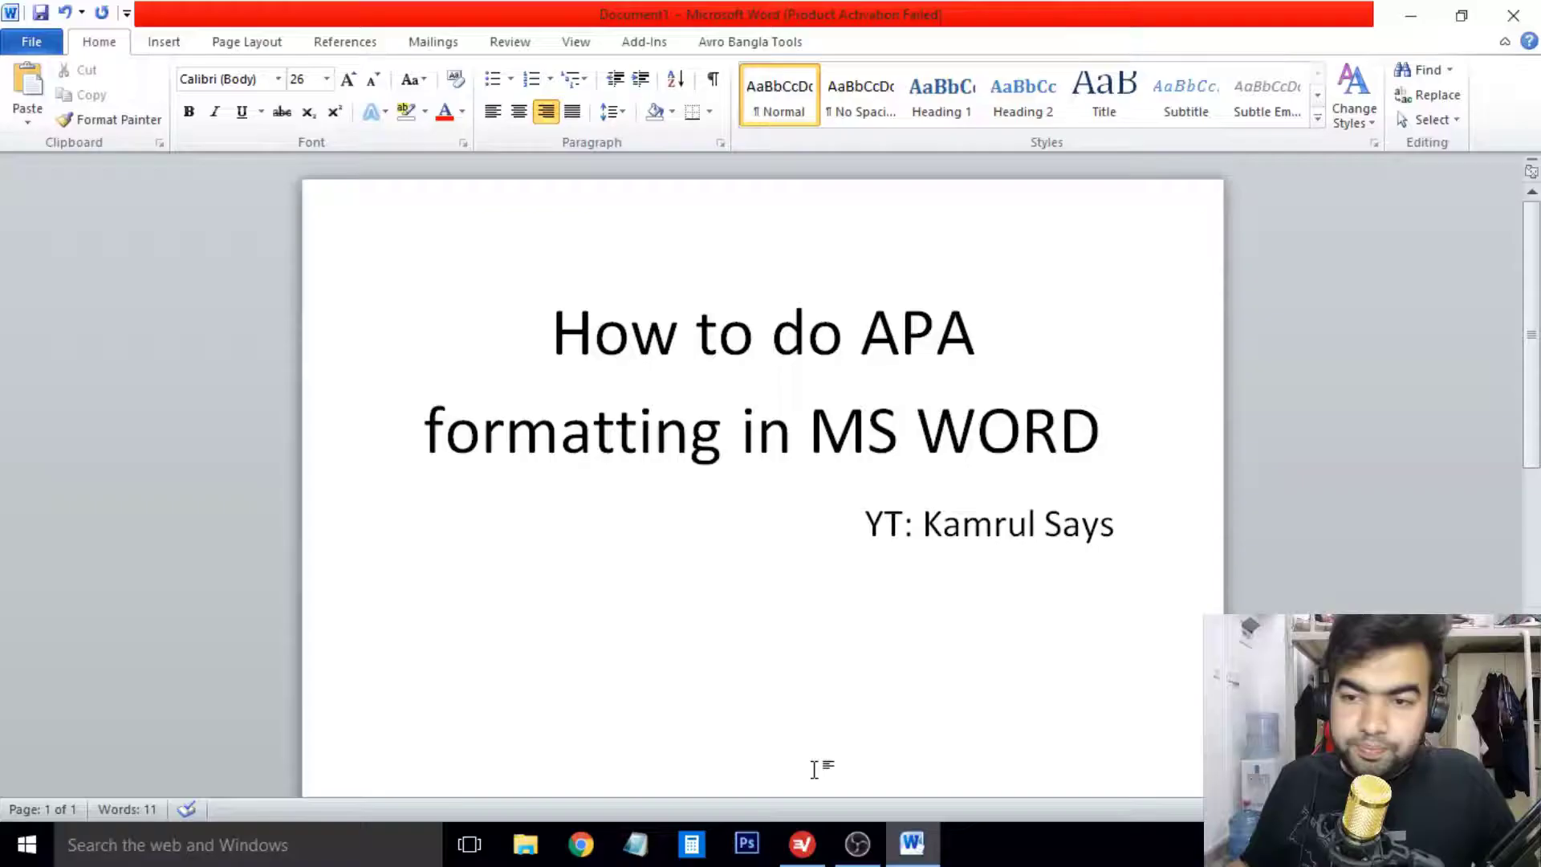
# Step: Delete all the text in the document and left-align the empty paragraph
pyautogui.hotkey('ctrl', 'a')
pyautogui.press('Delete')
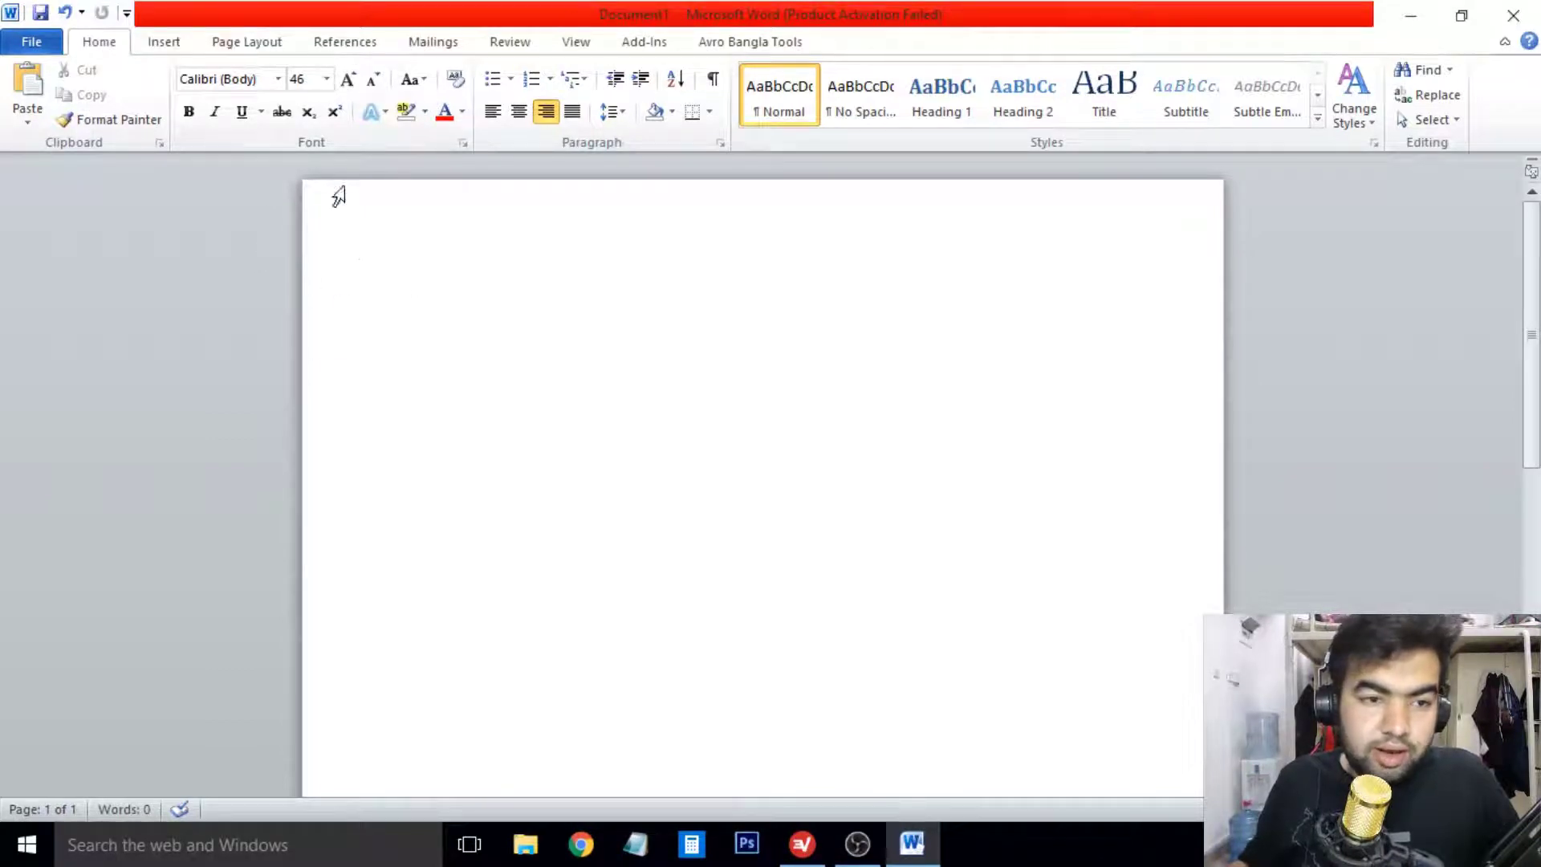
pyautogui.hotkey('ctrl', 'a')
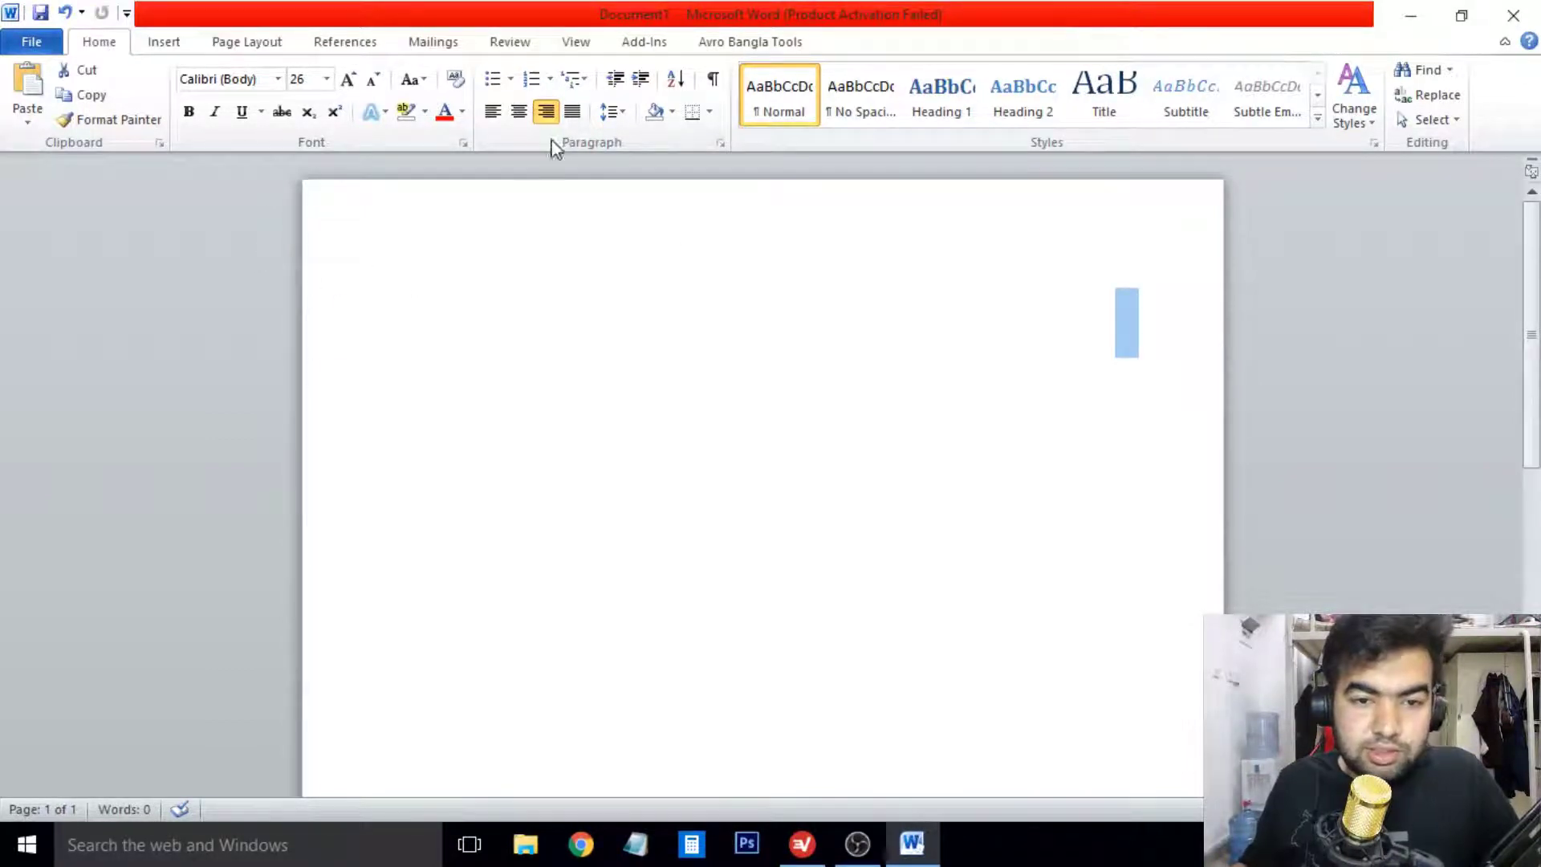
pyautogui.click(492, 112)
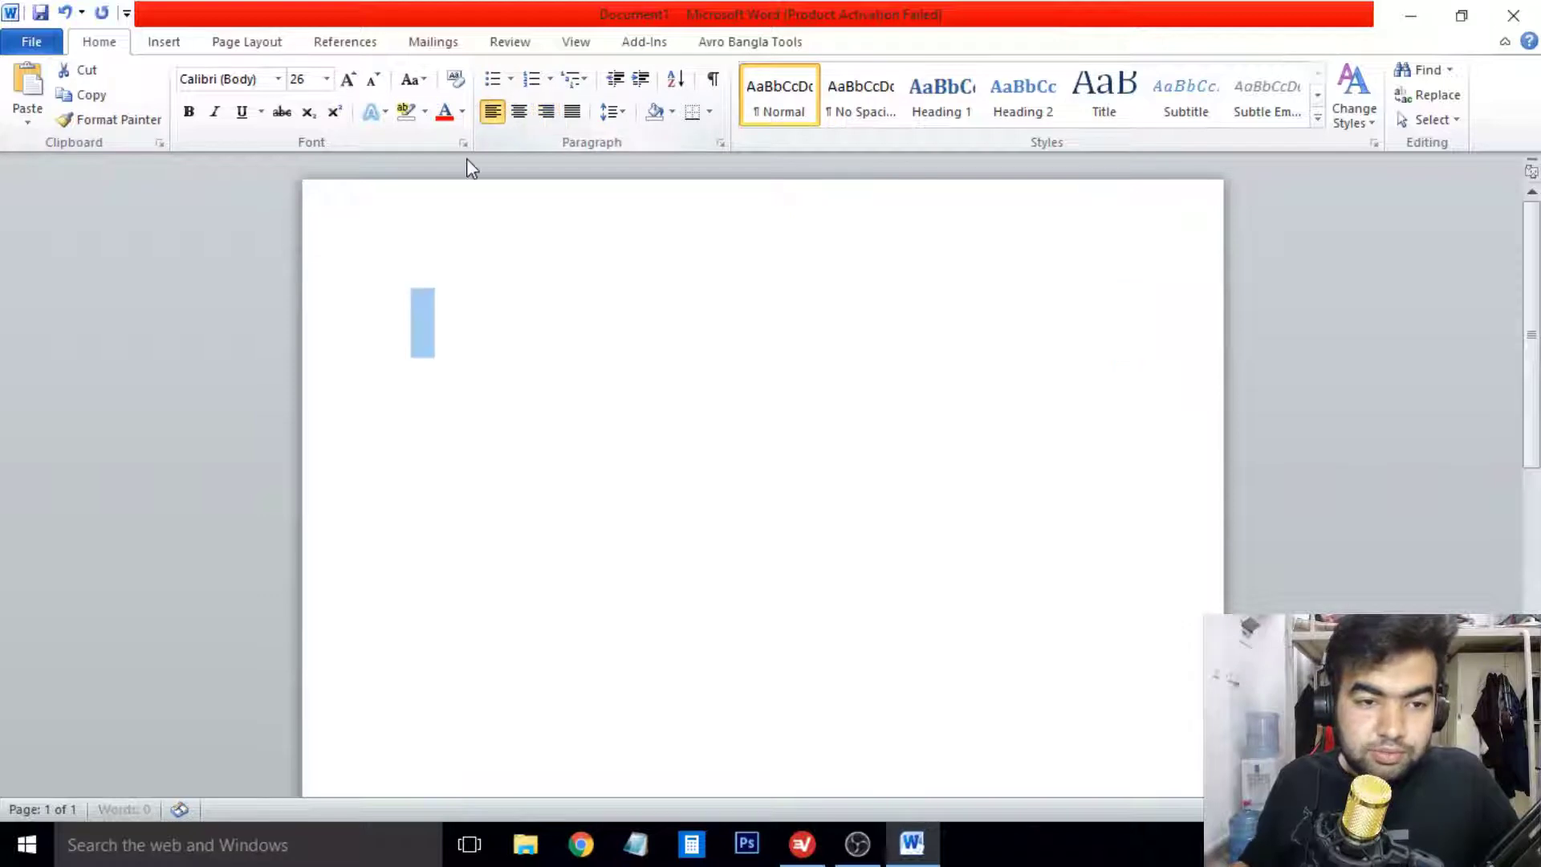
# Step: Set the body font to Times New Roman at size 12
pyautogui.click(327, 80)
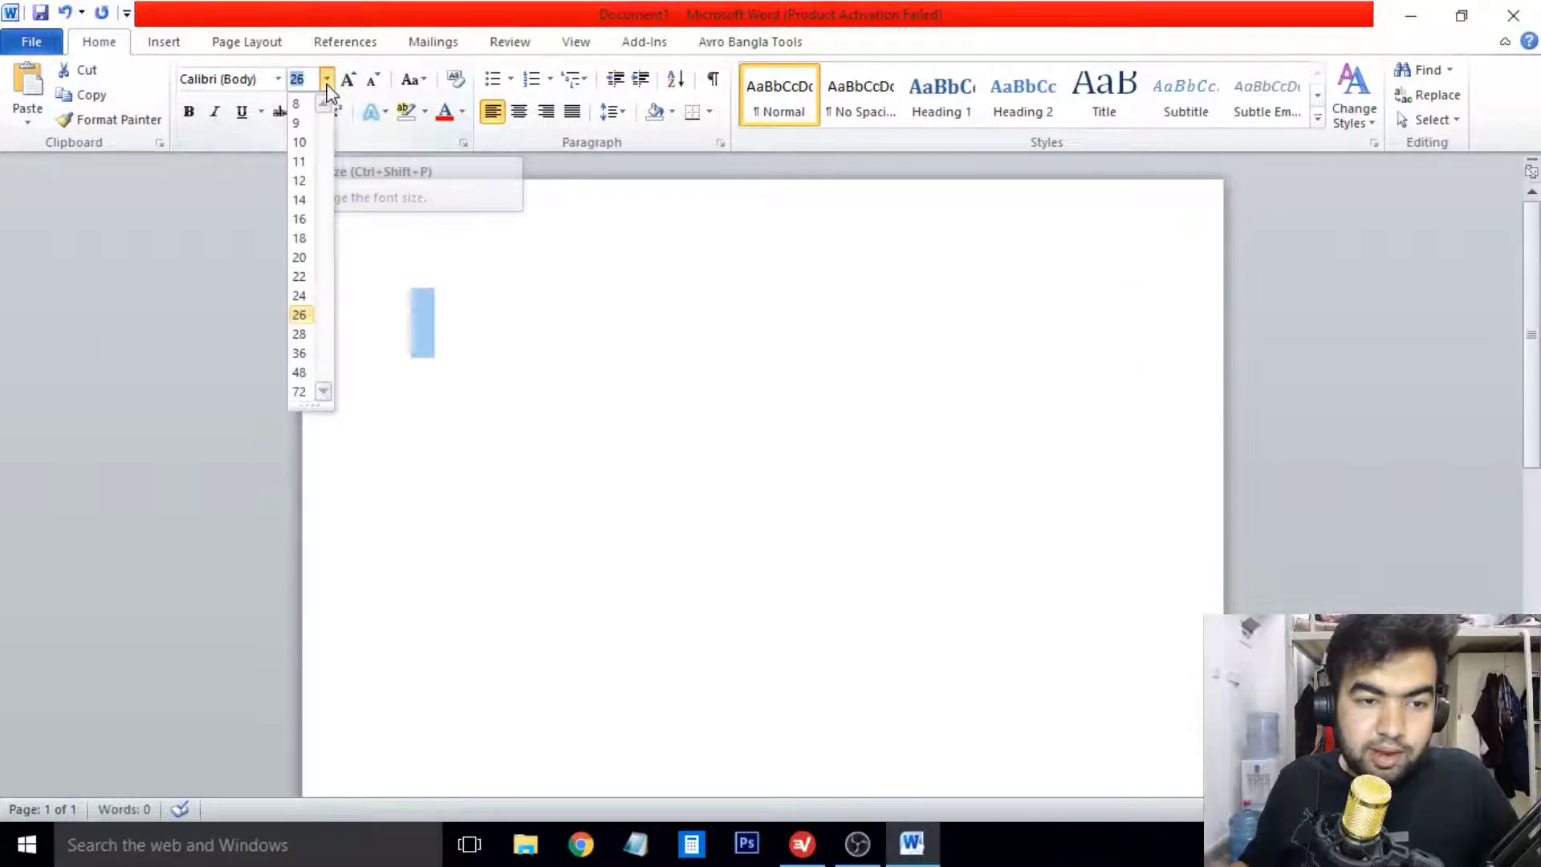
pyautogui.click(309, 183)
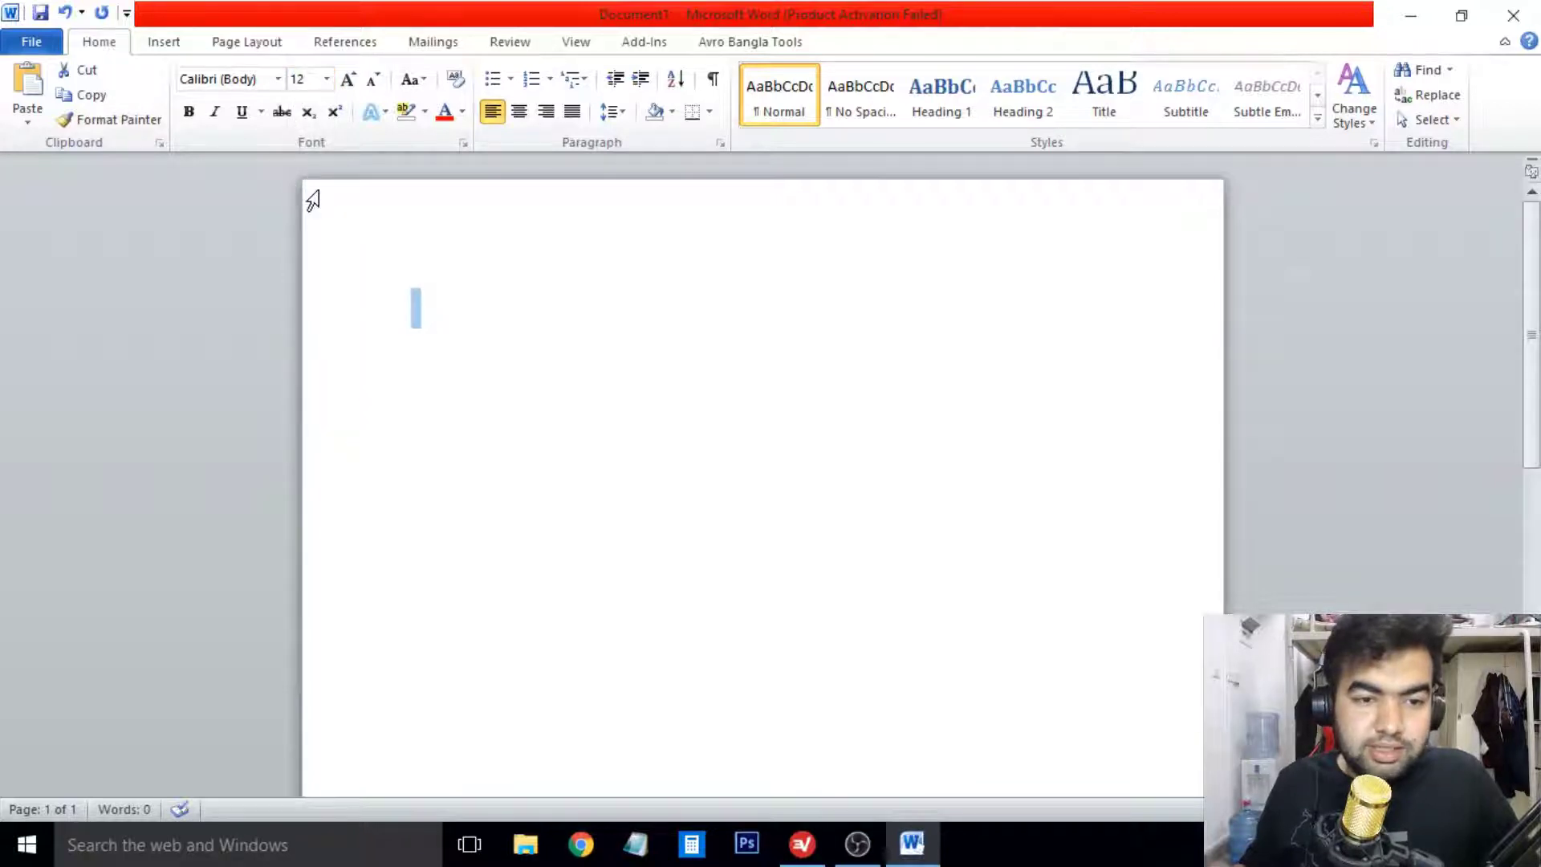
pyautogui.click(448, 319)
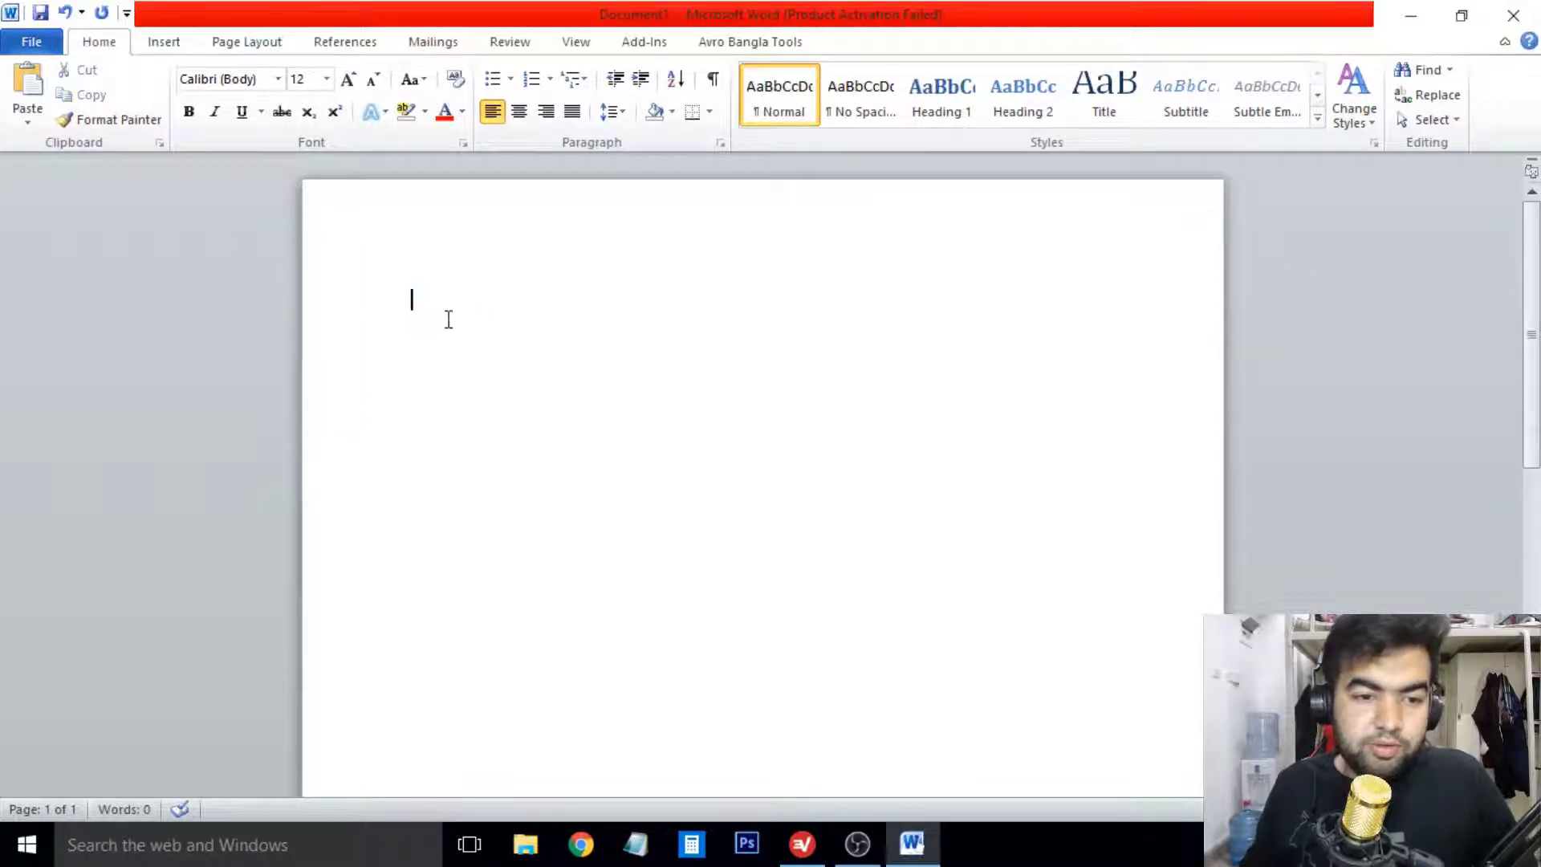
pyautogui.click(278, 79)
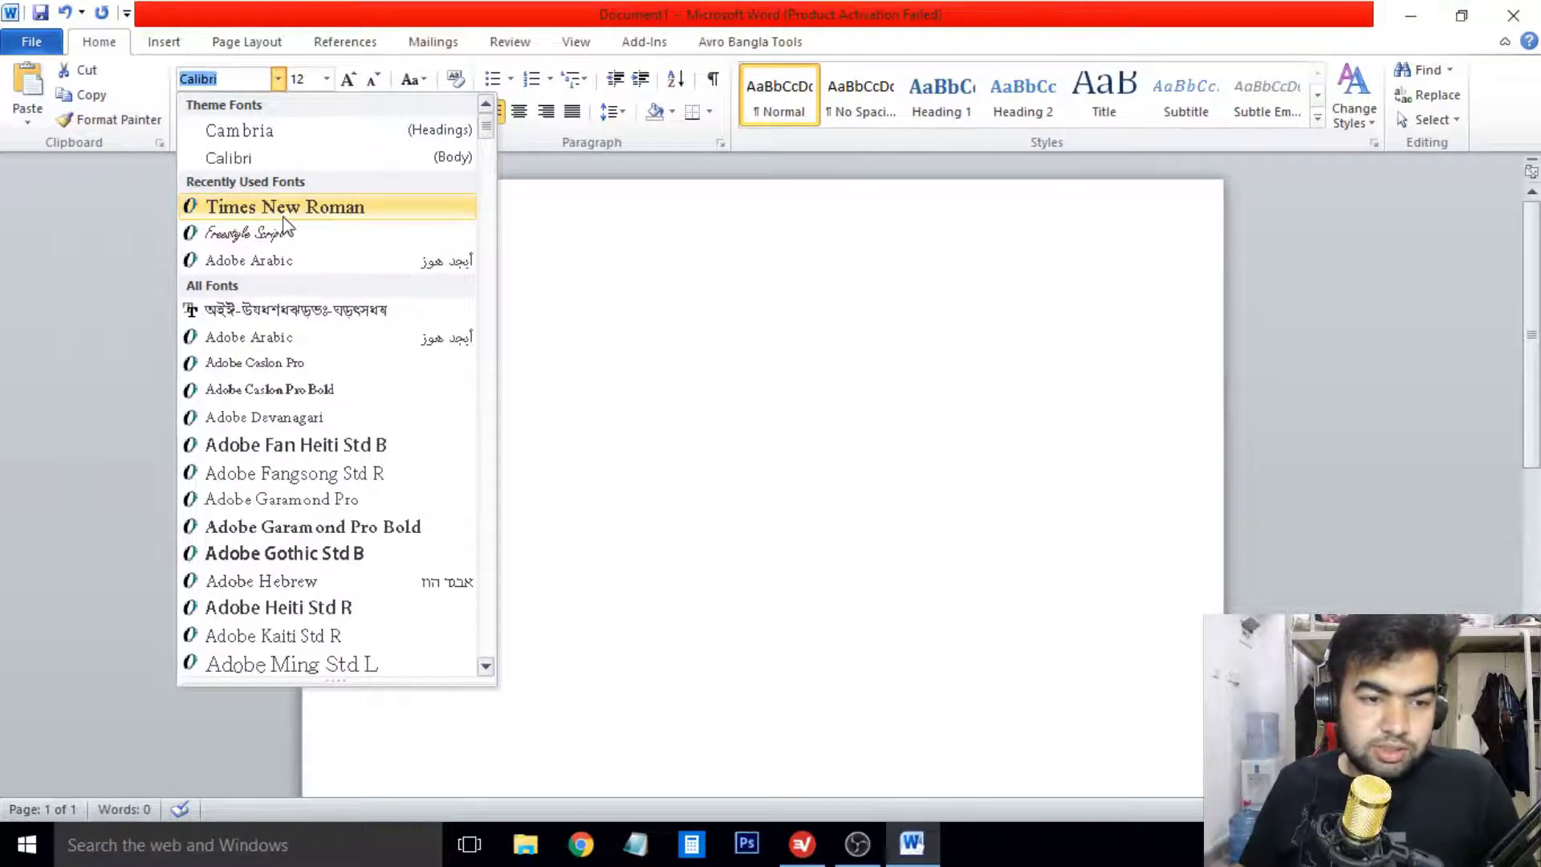
pyautogui.click(303, 210)
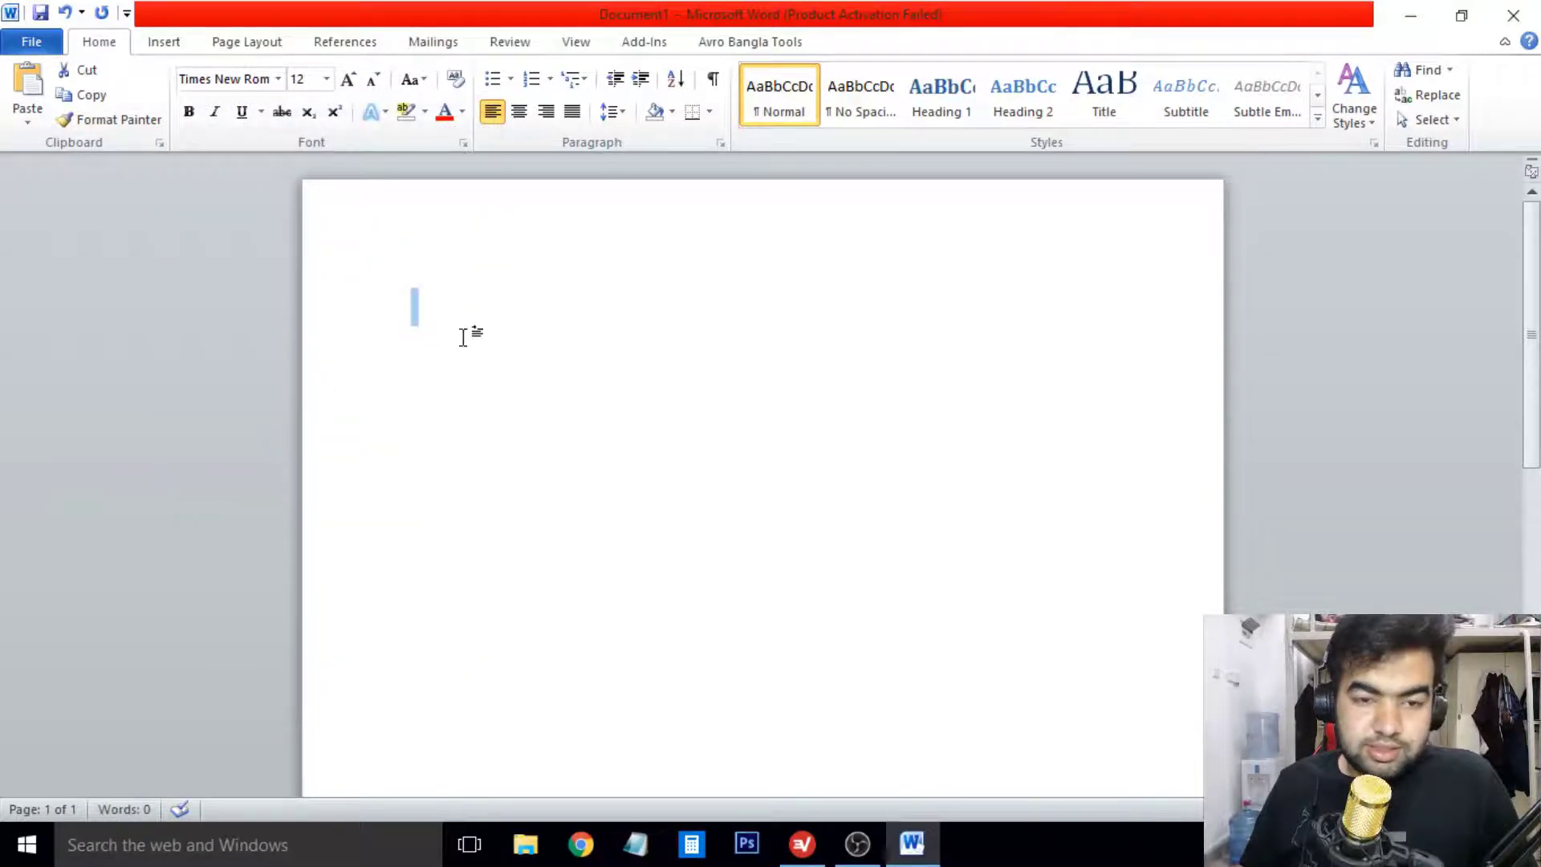
# Step: Apply the Normal page margins of 1 inch on all sides
pyautogui.click(249, 50)
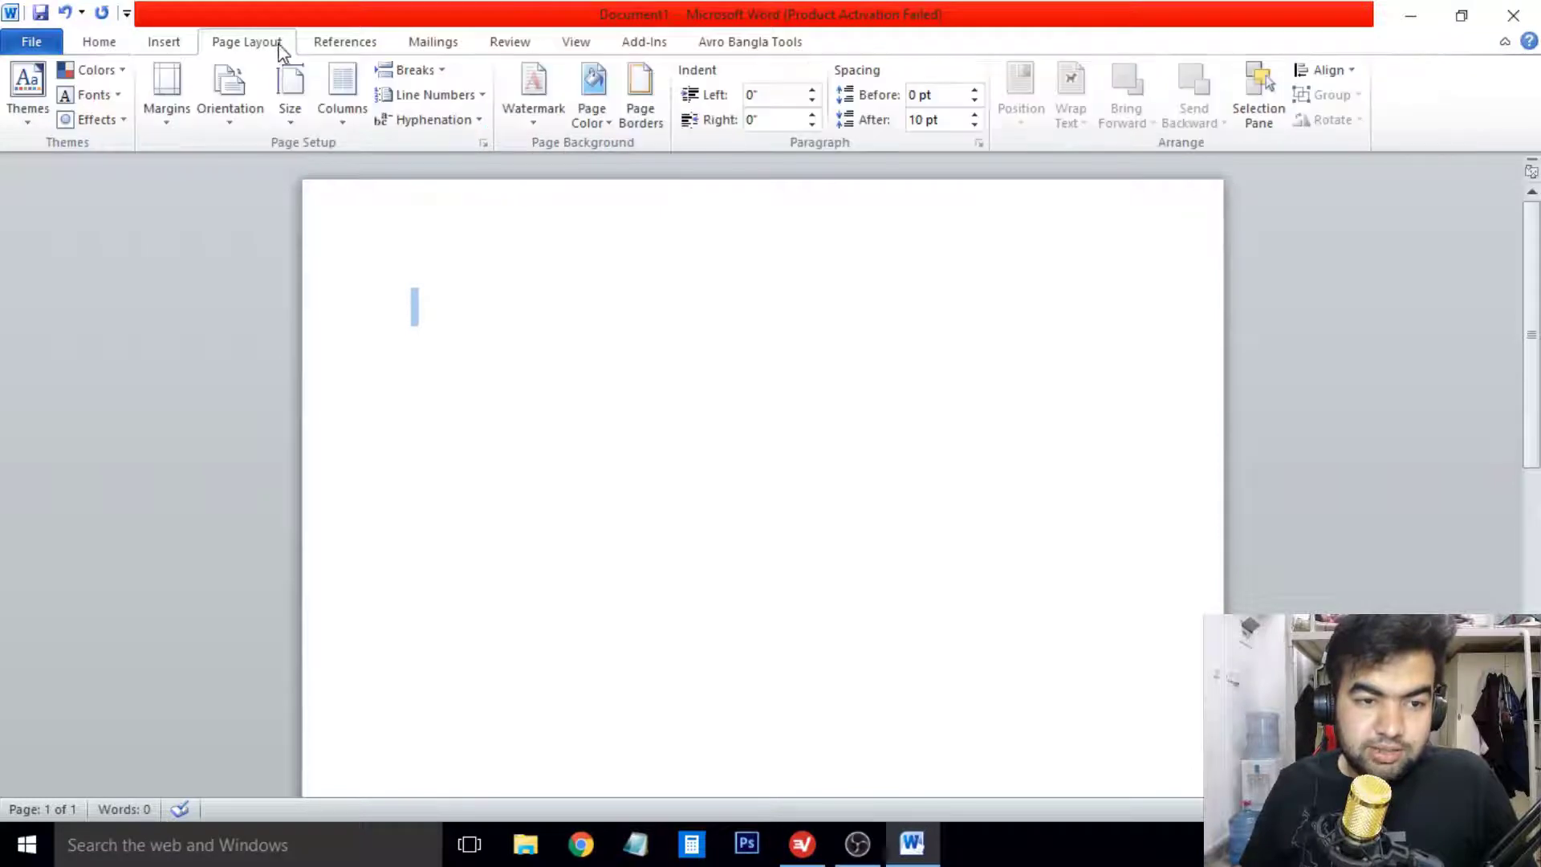
pyautogui.click(179, 122)
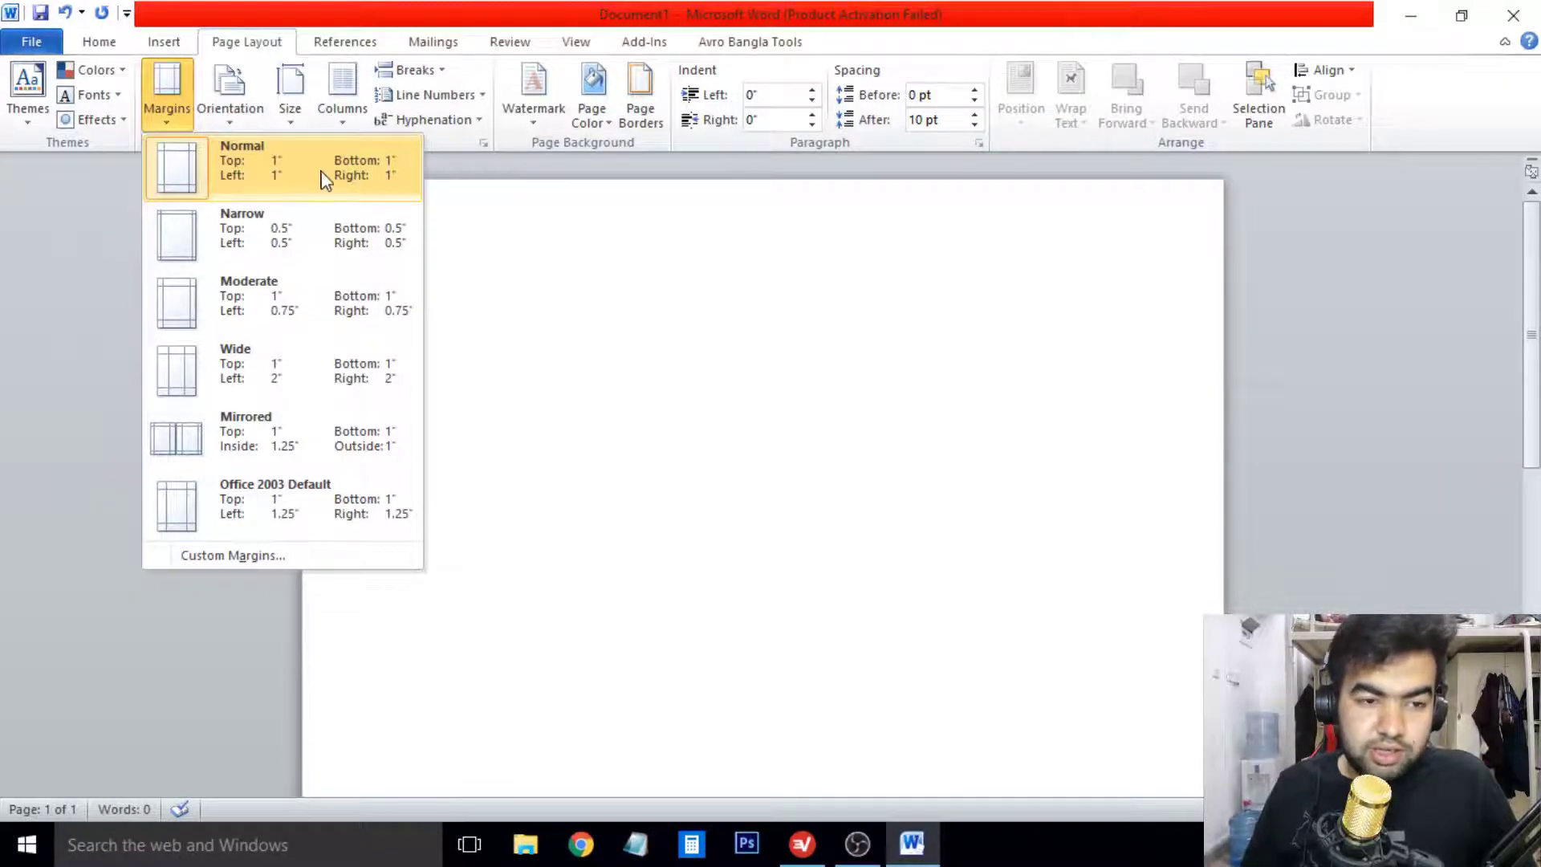
pyautogui.click(297, 176)
pyautogui.click(165, 106)
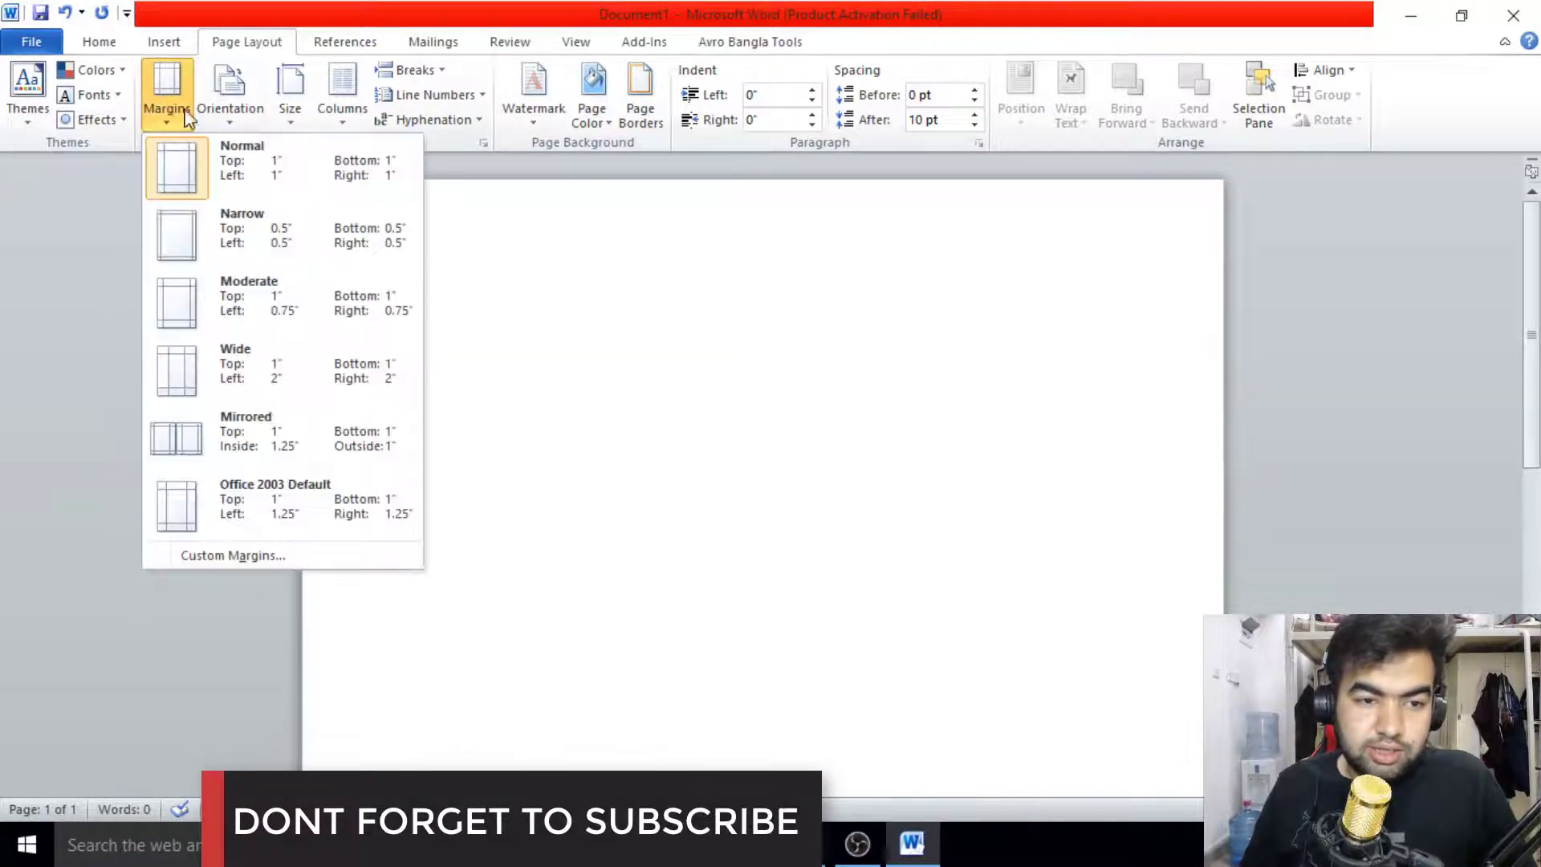
pyautogui.click(258, 172)
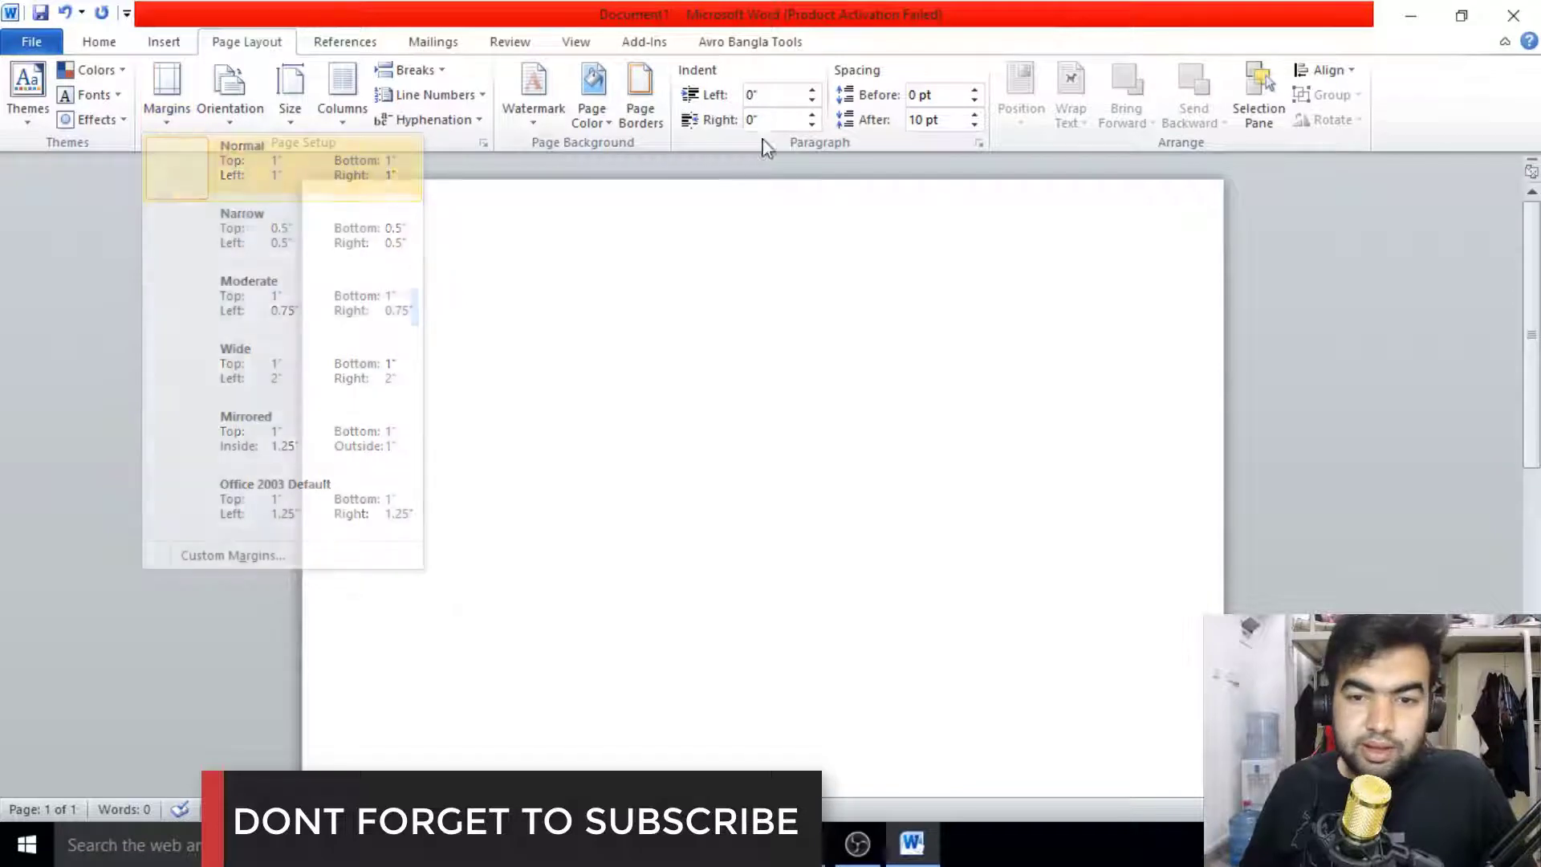
# Step: Set the paragraph's line spacing to Double and the spacing after it to 0 pt
pyautogui.click(978, 144)
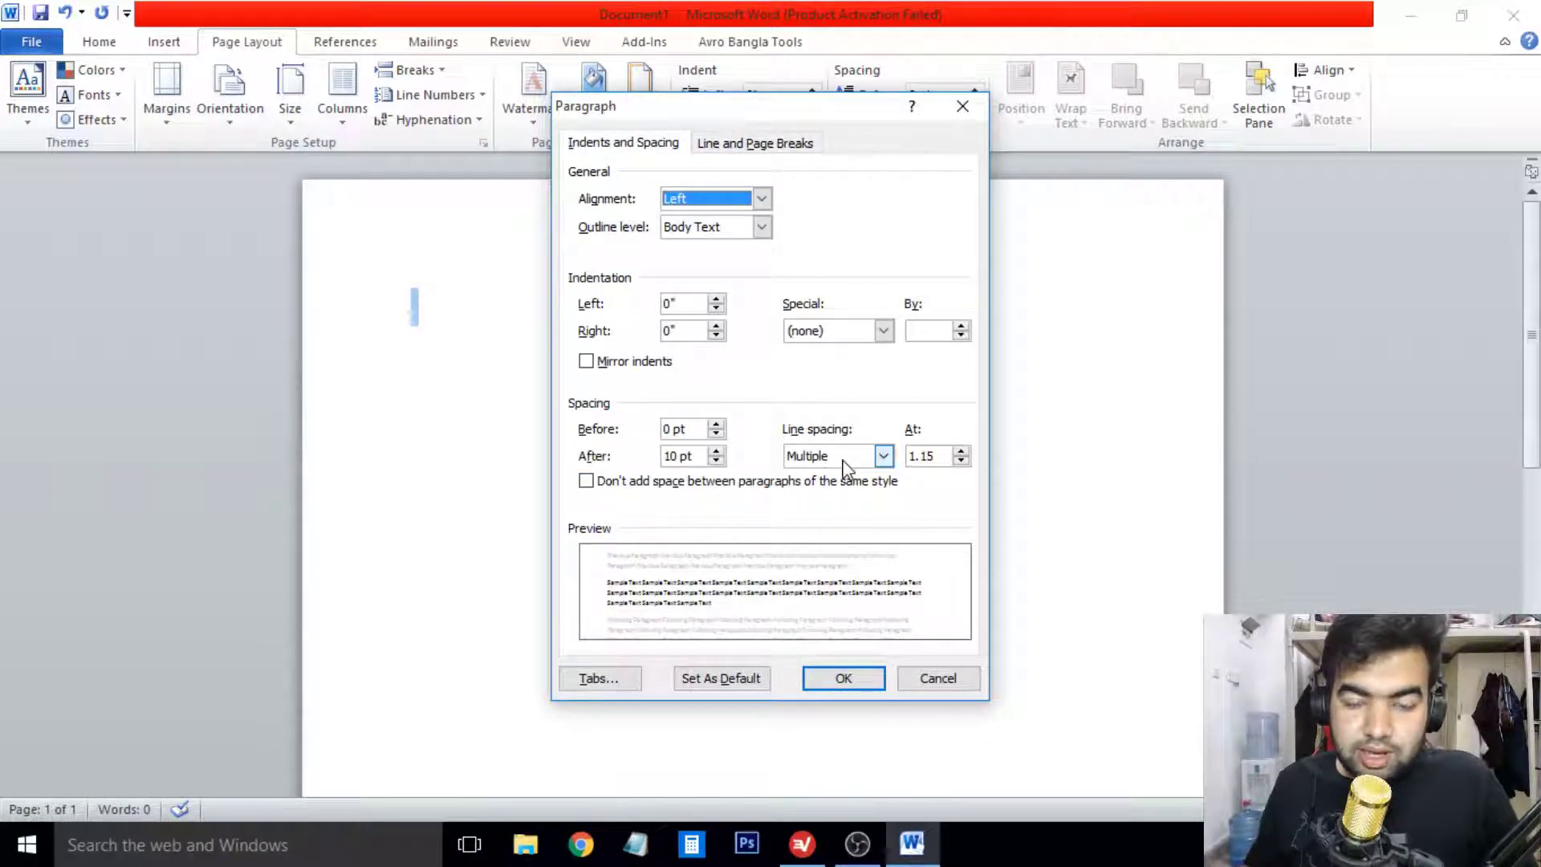
pyautogui.click(883, 455)
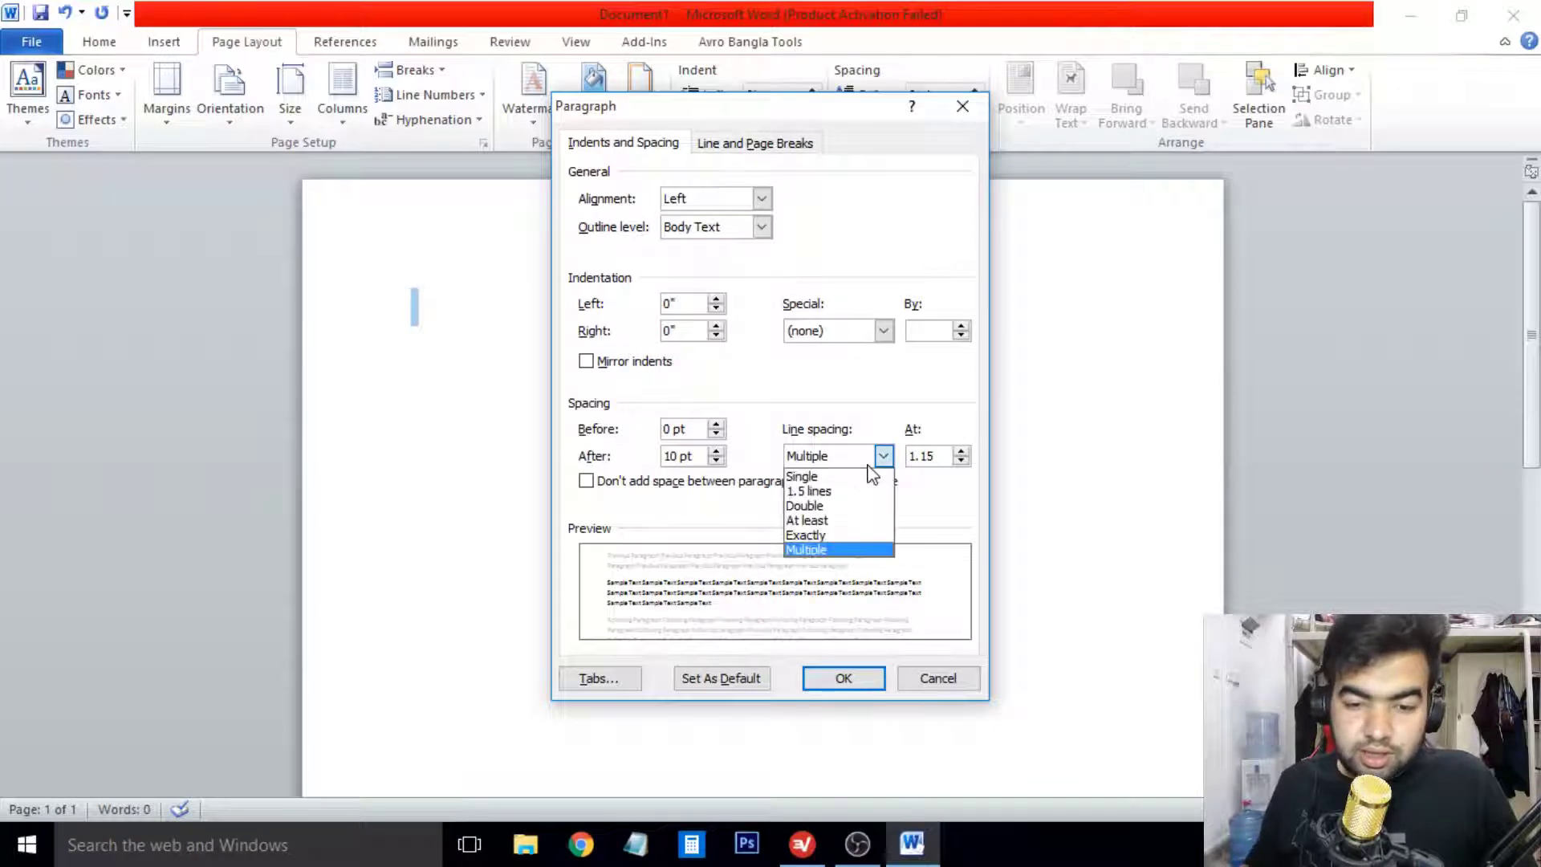
pyautogui.click(833, 507)
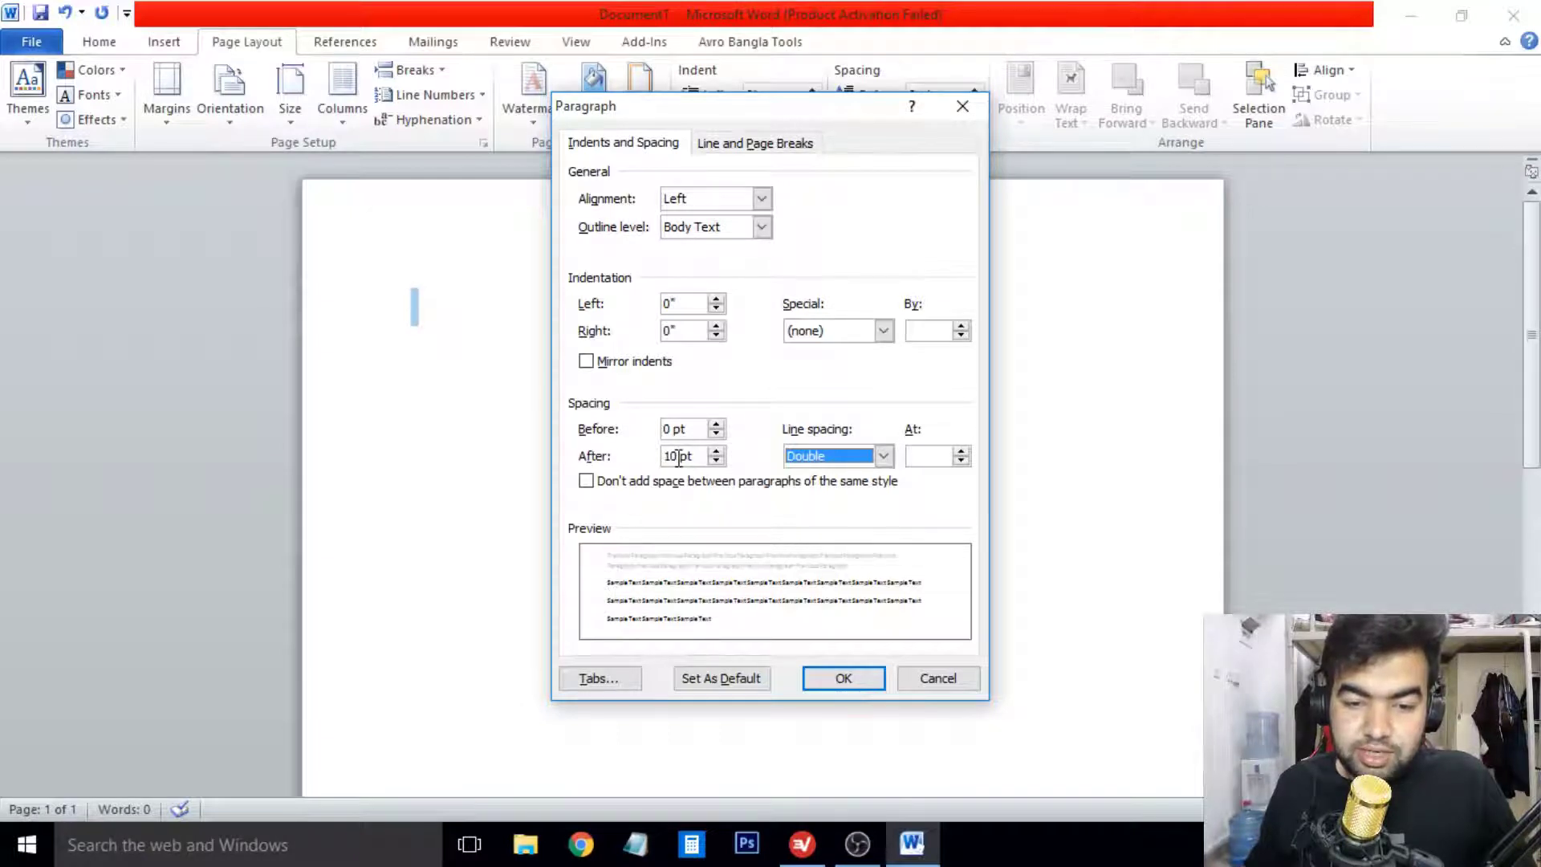
pyautogui.moveTo(678, 456); pyautogui.dragTo(660, 455)
pyautogui.write('0')
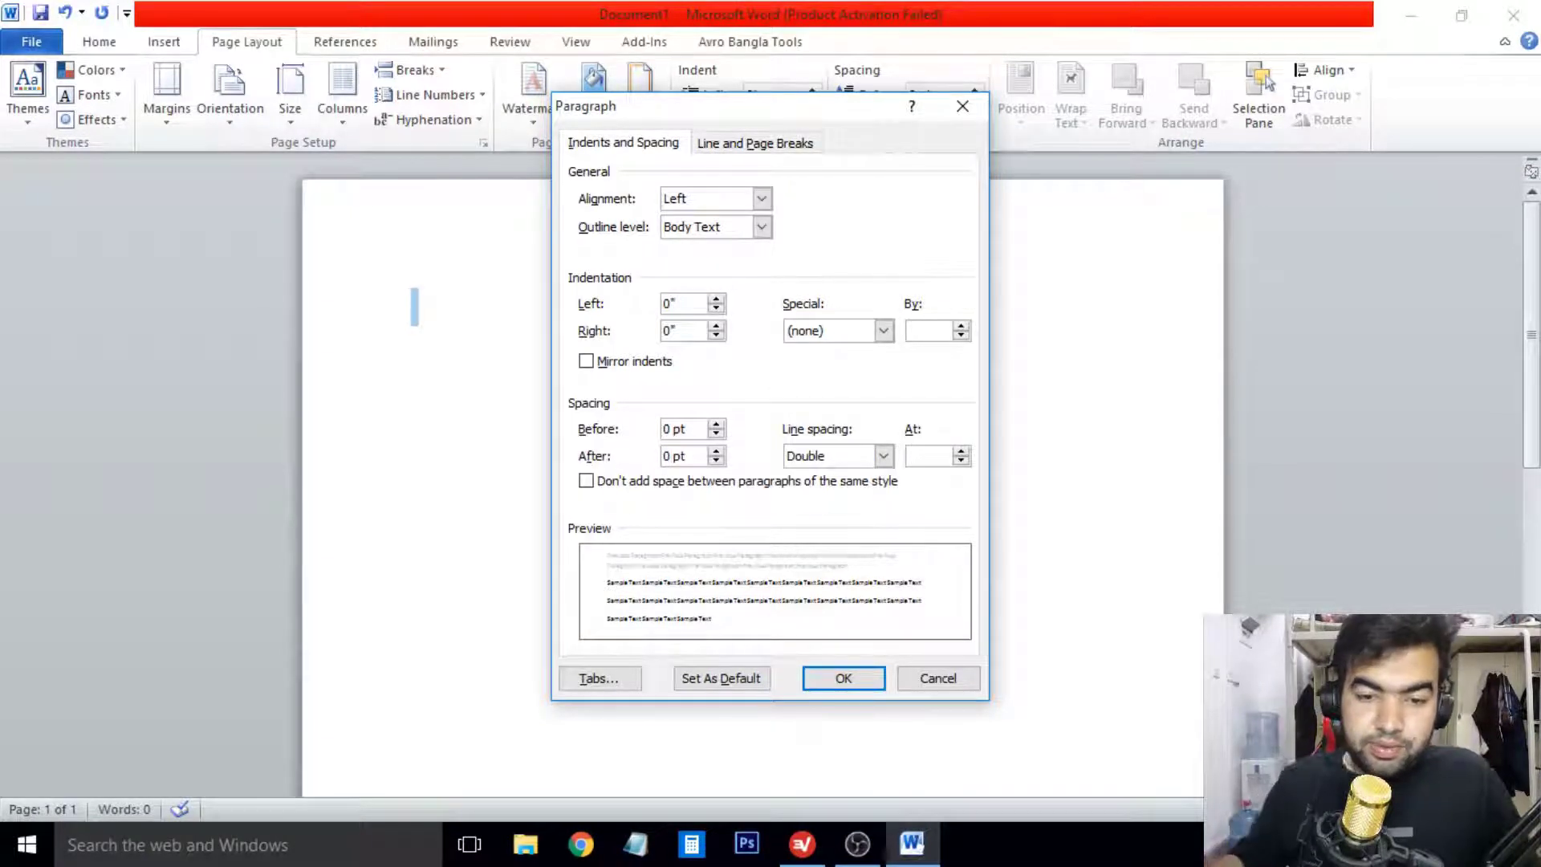
pyautogui.click(876, 679)
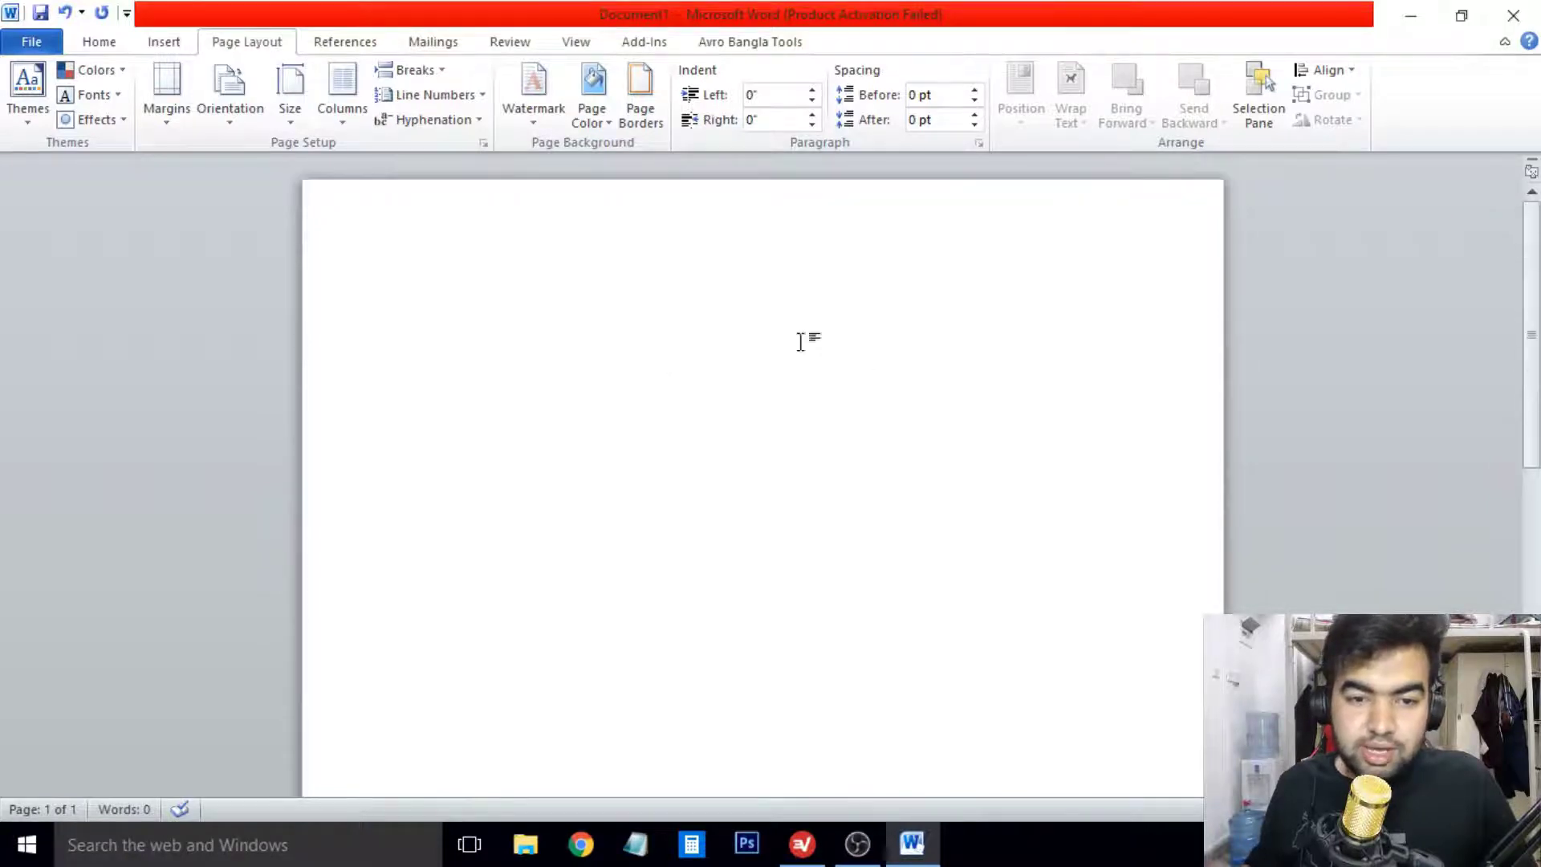
# Step: Open the page header for editing and enter the running head "Science & Technology"
pyautogui.doubleClick(735, 230)
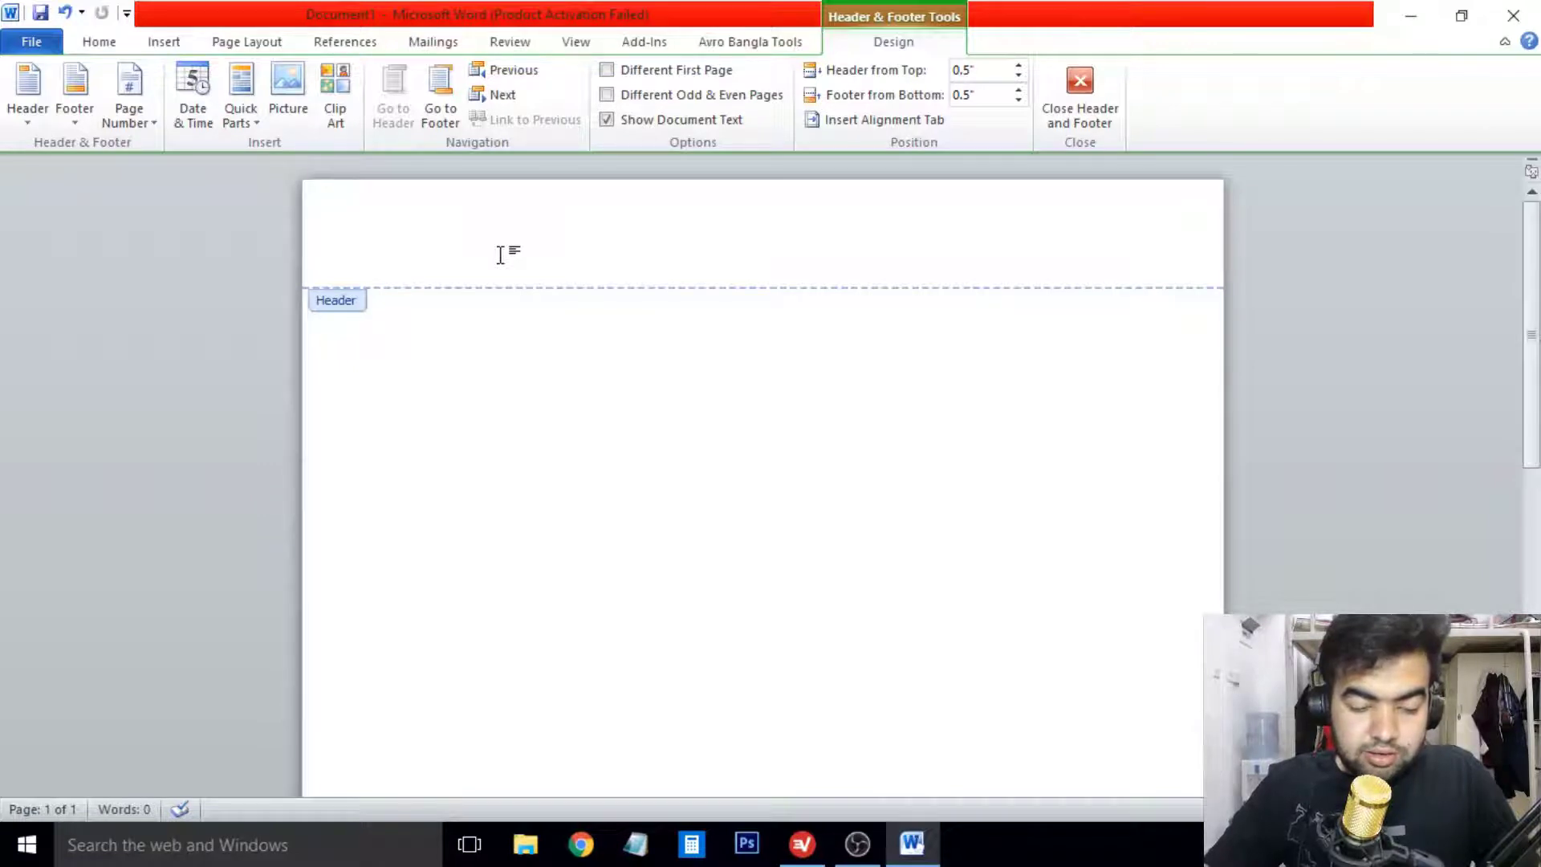
pyautogui.write('Sc')
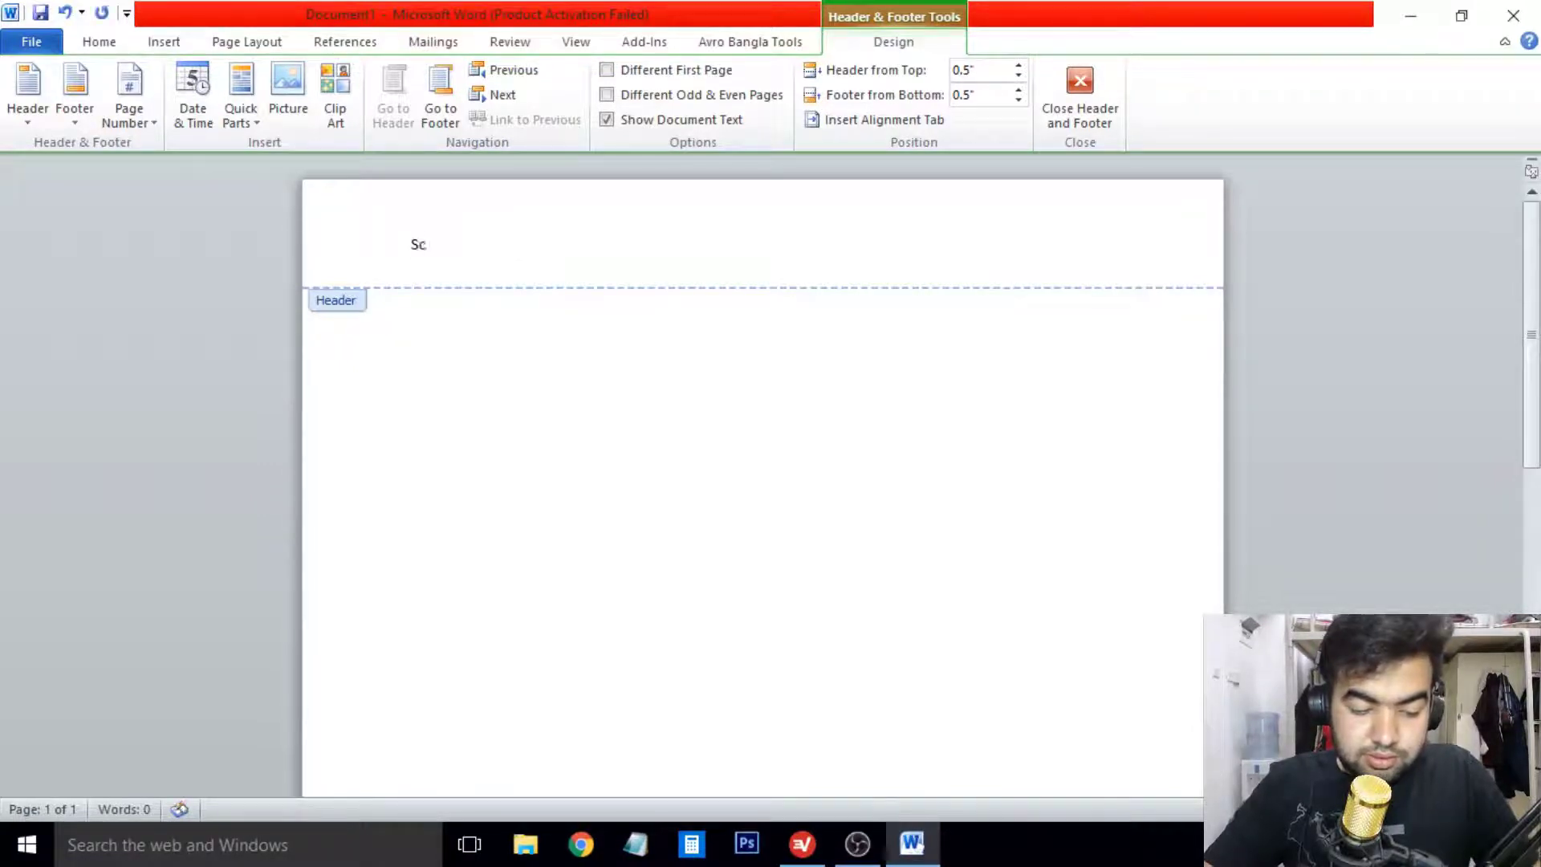
pyautogui.write('ience ')
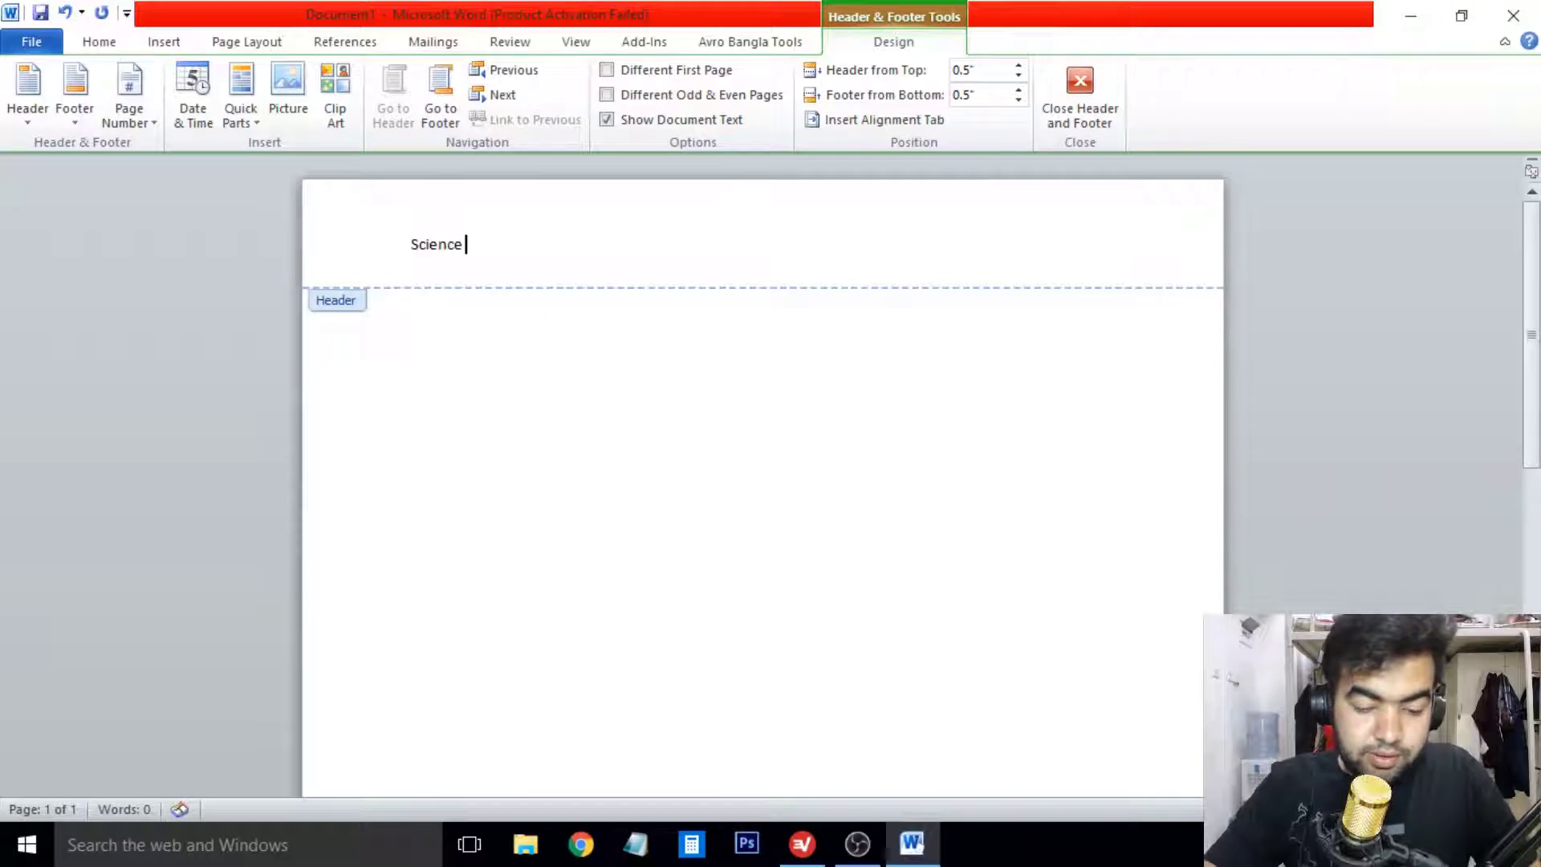
pyautogui.write('& Technol')
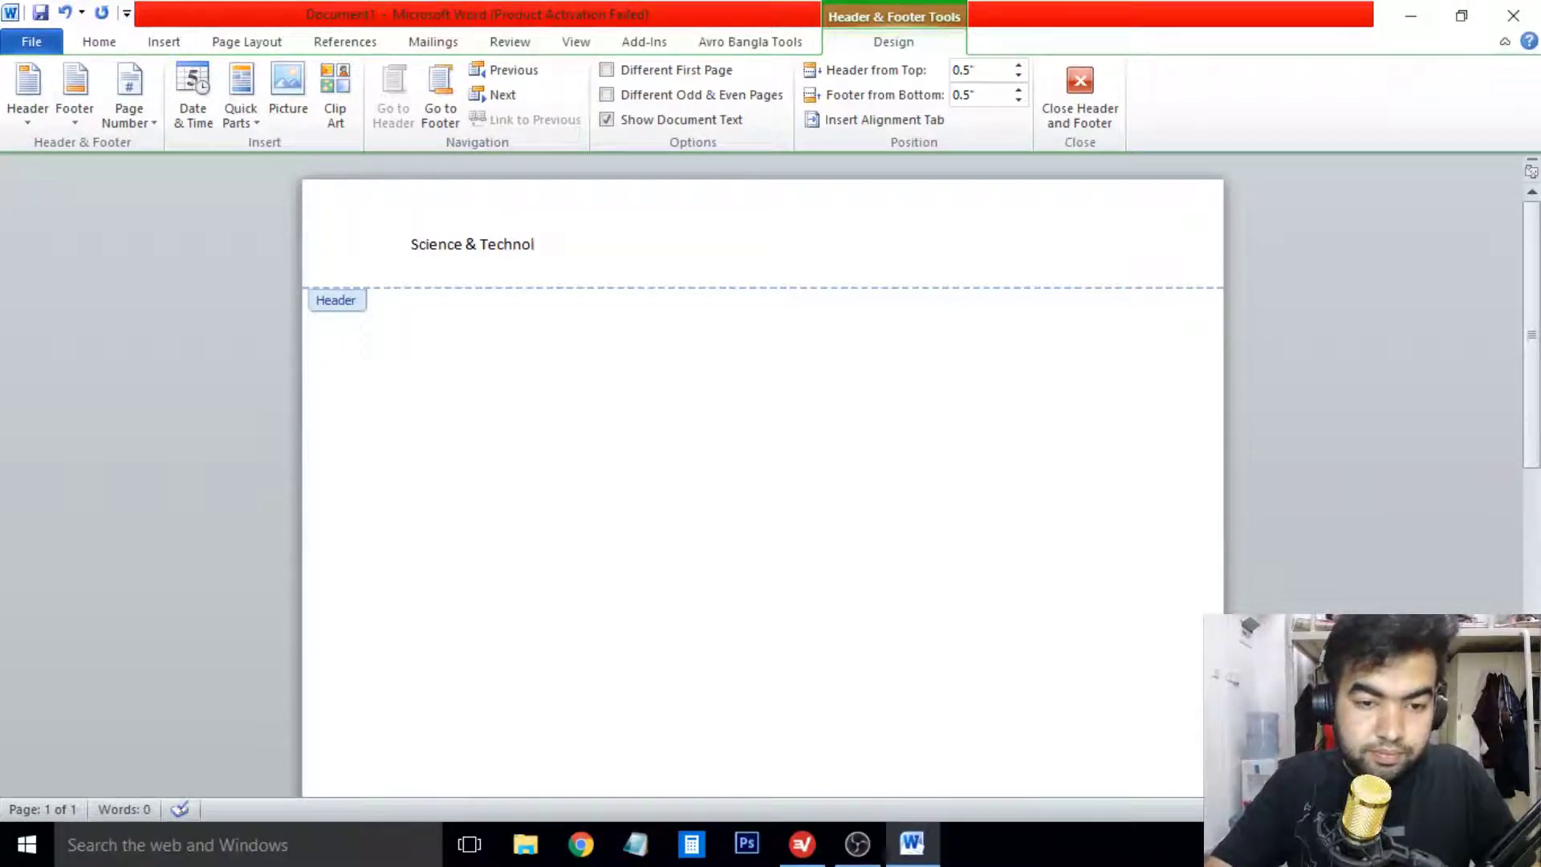
pyautogui.write('o')
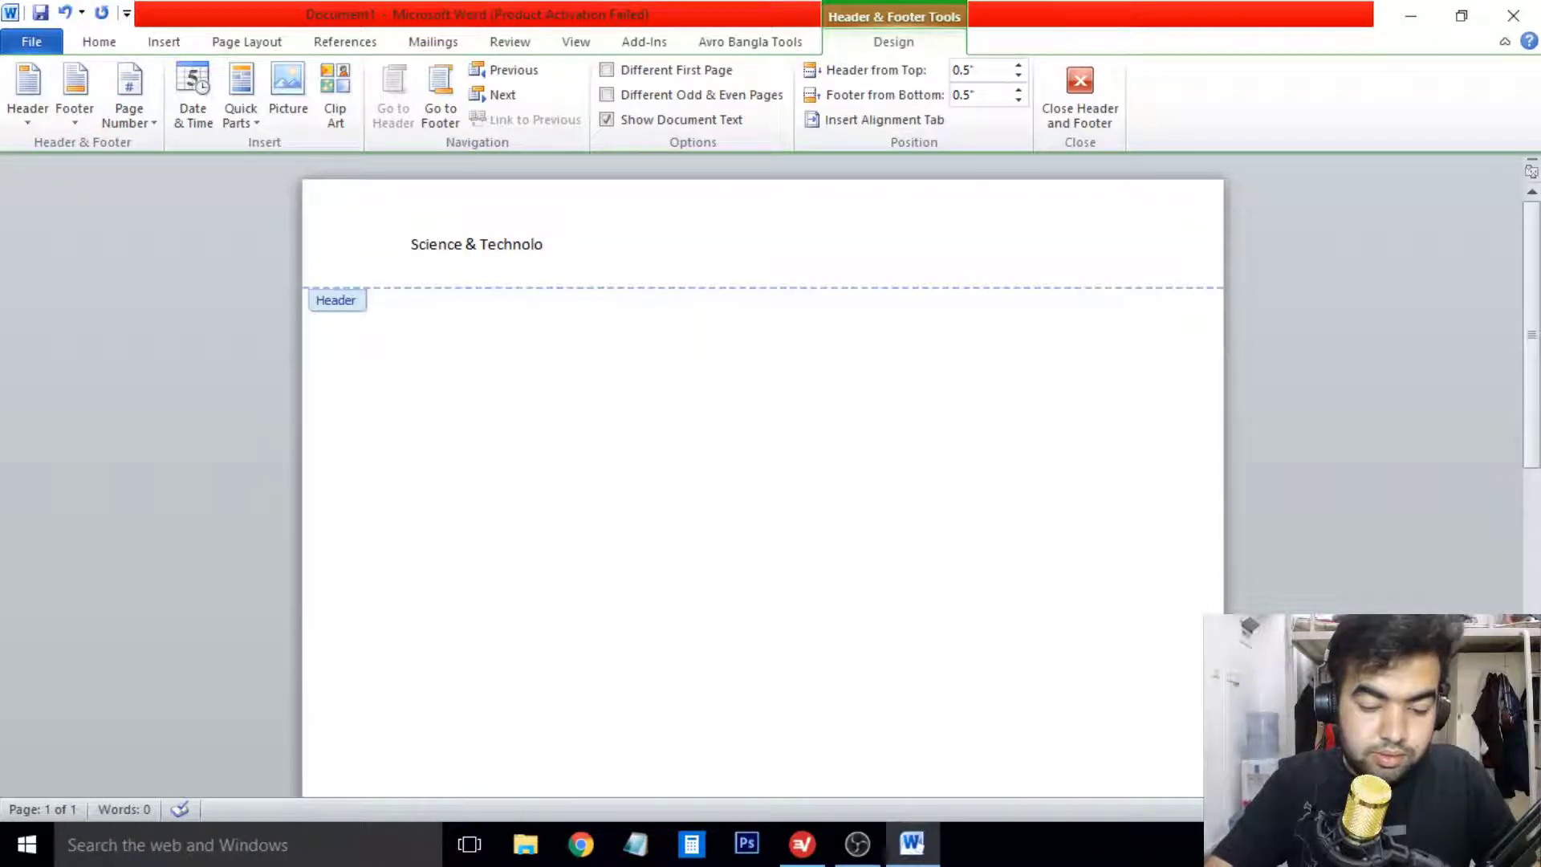
pyautogui.write('gy')
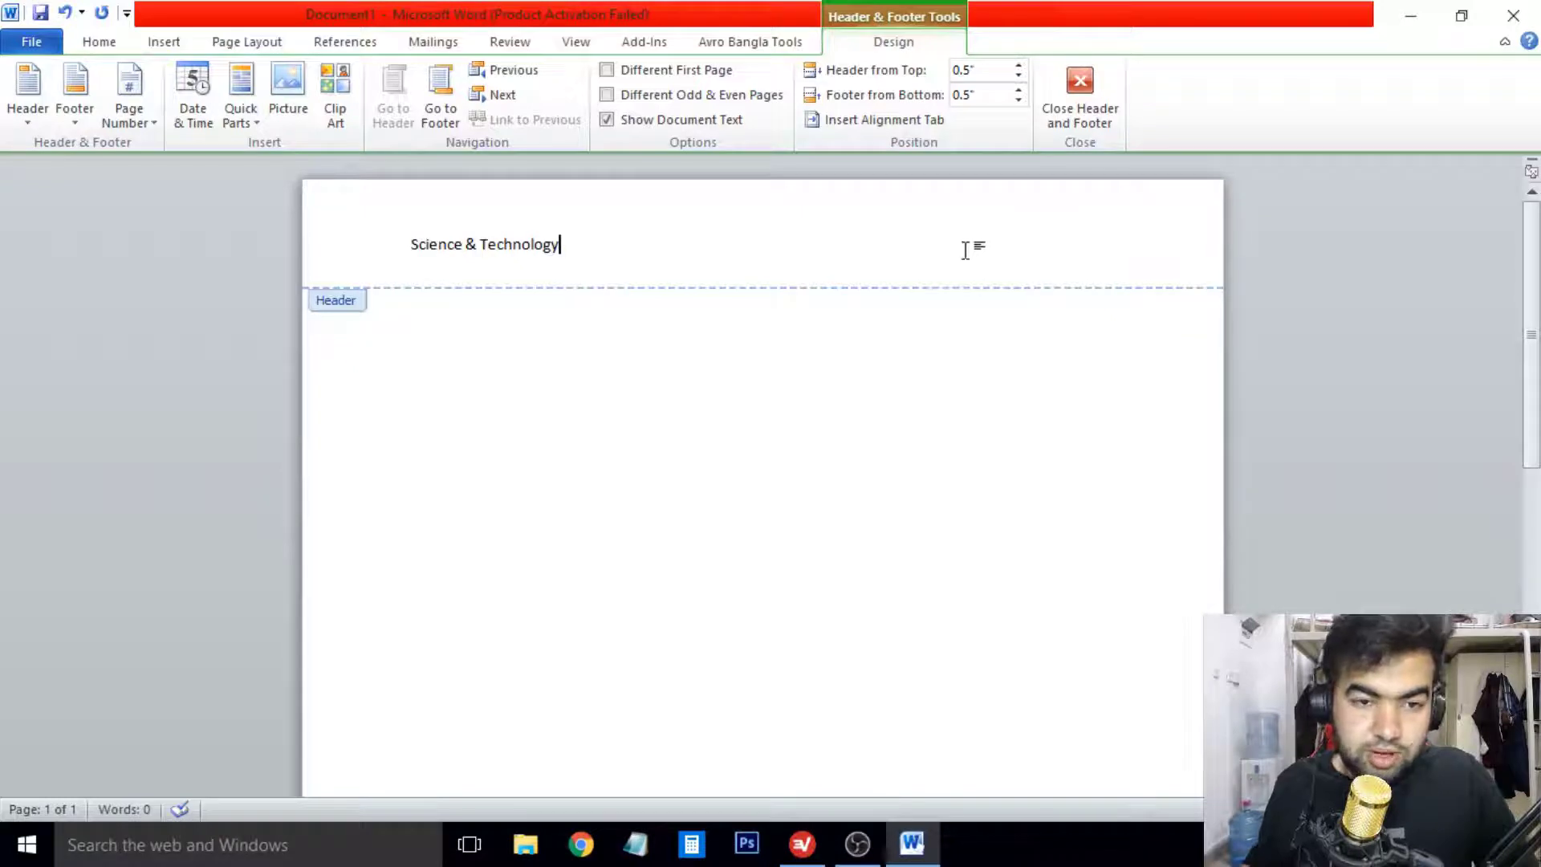
# Step: Try a Plain Number page number at the current position behind the header text, and remove it again
pyautogui.click(165, 44)
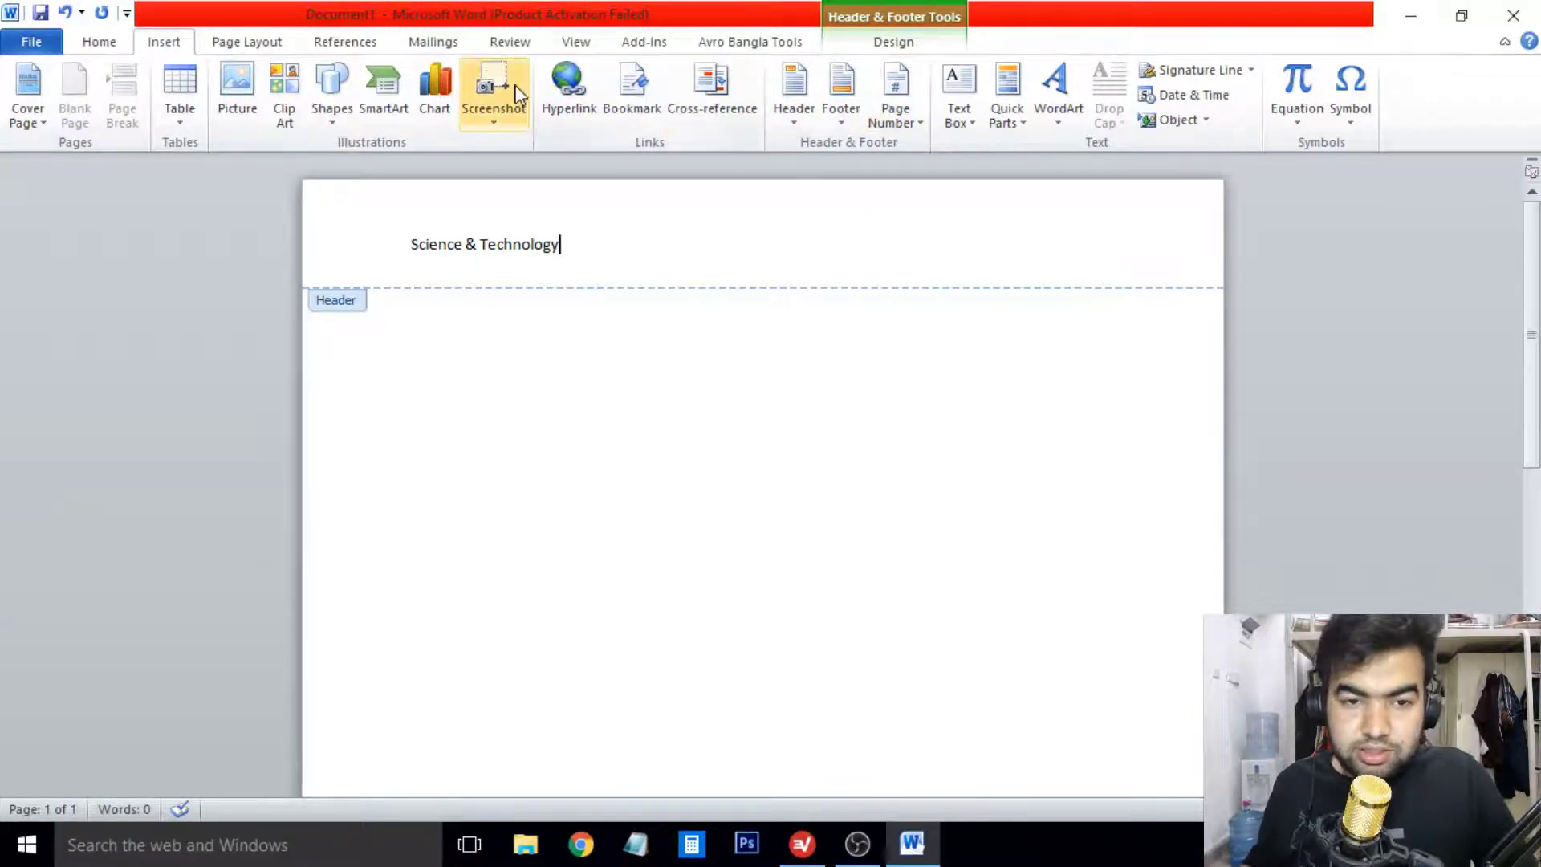
pyautogui.click(914, 122)
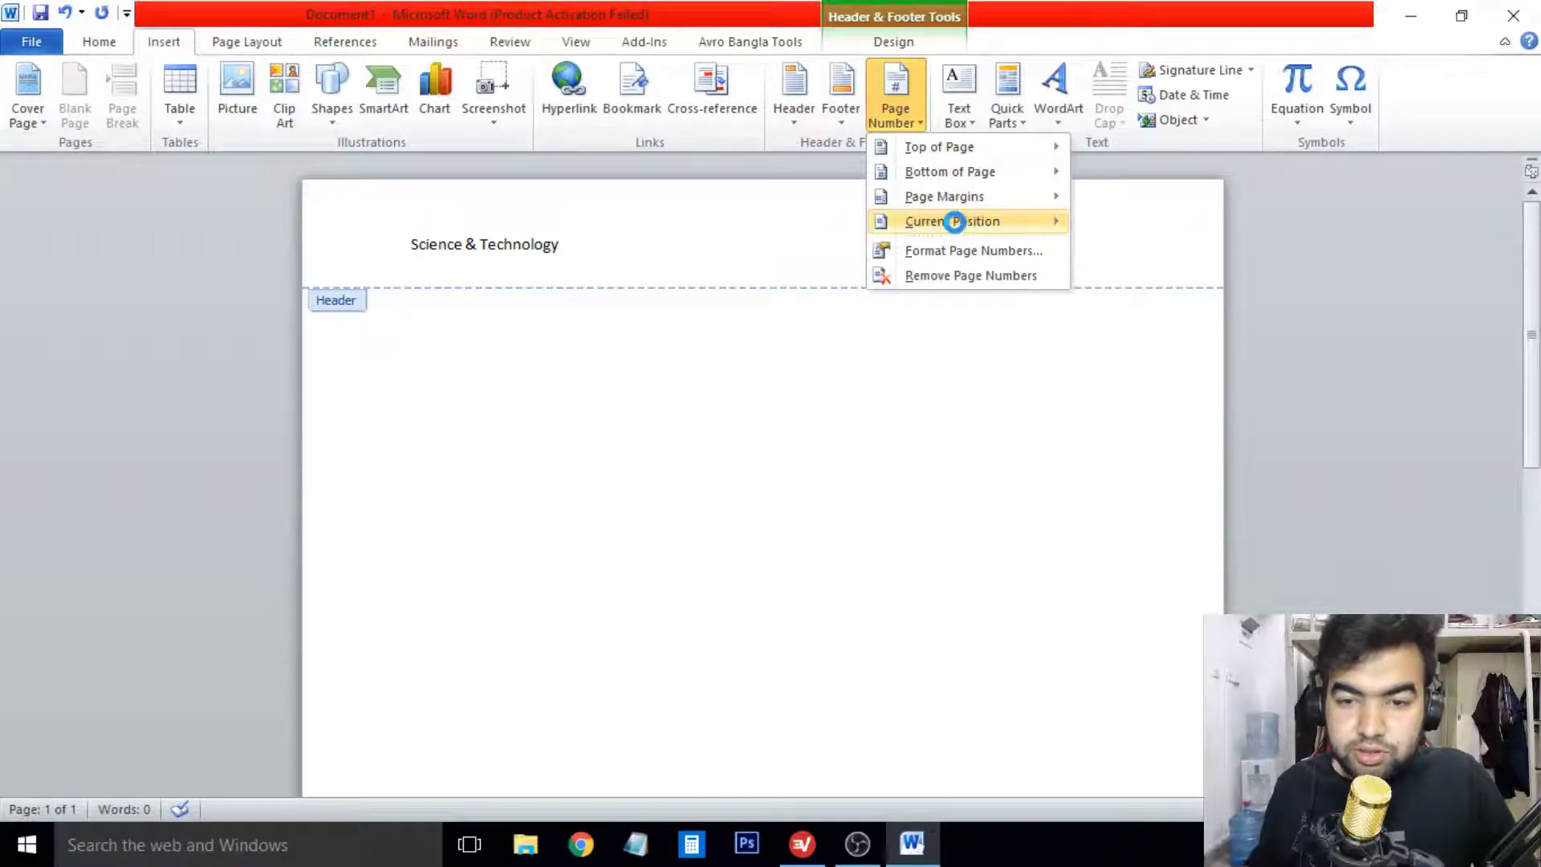
pyautogui.moveTo(959, 149)
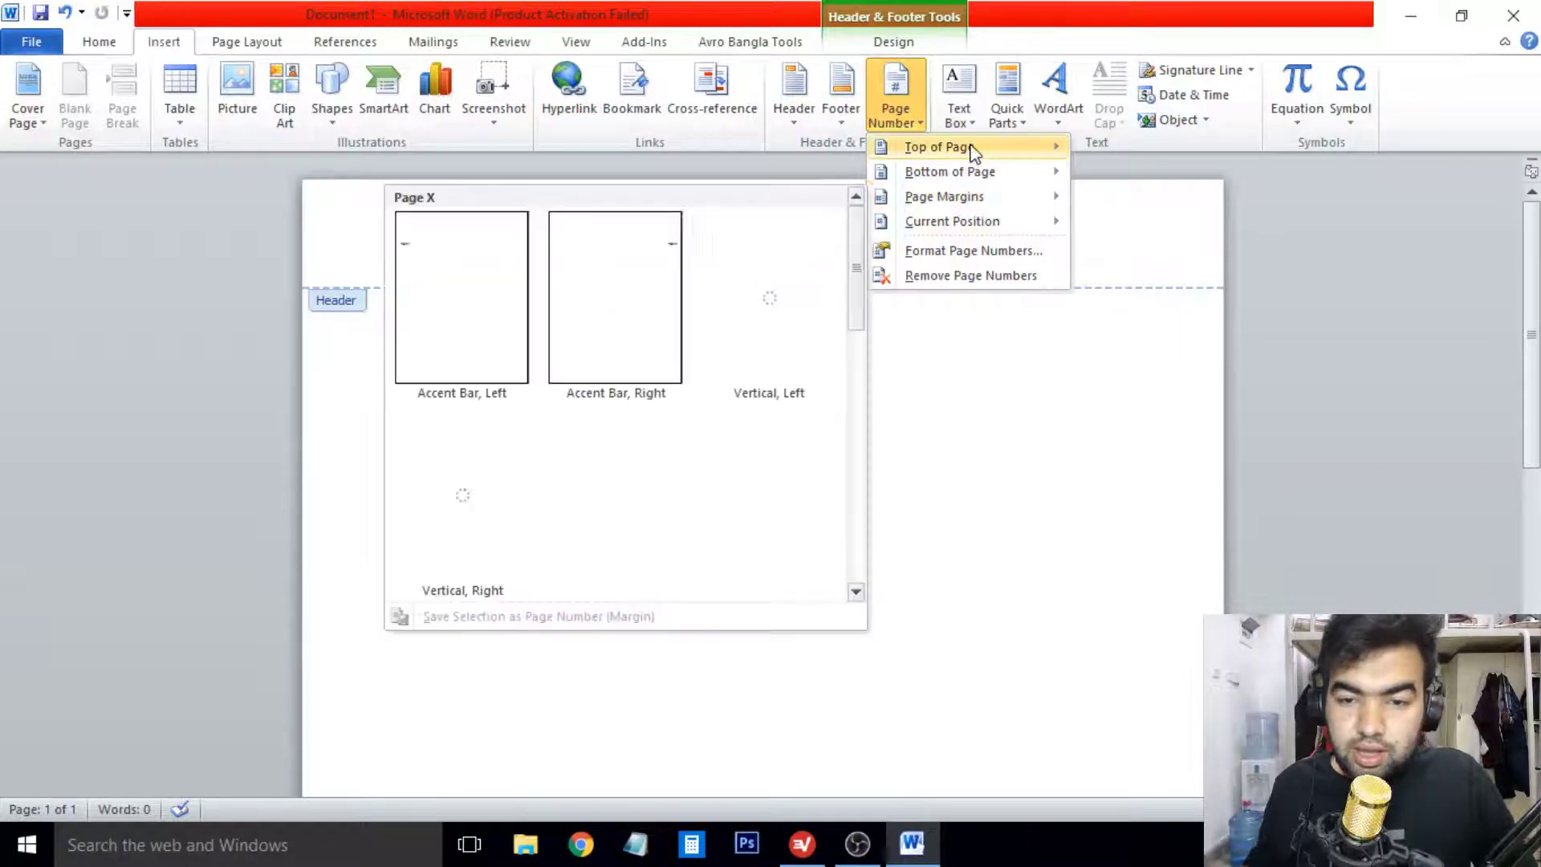
pyautogui.moveTo(985, 224)
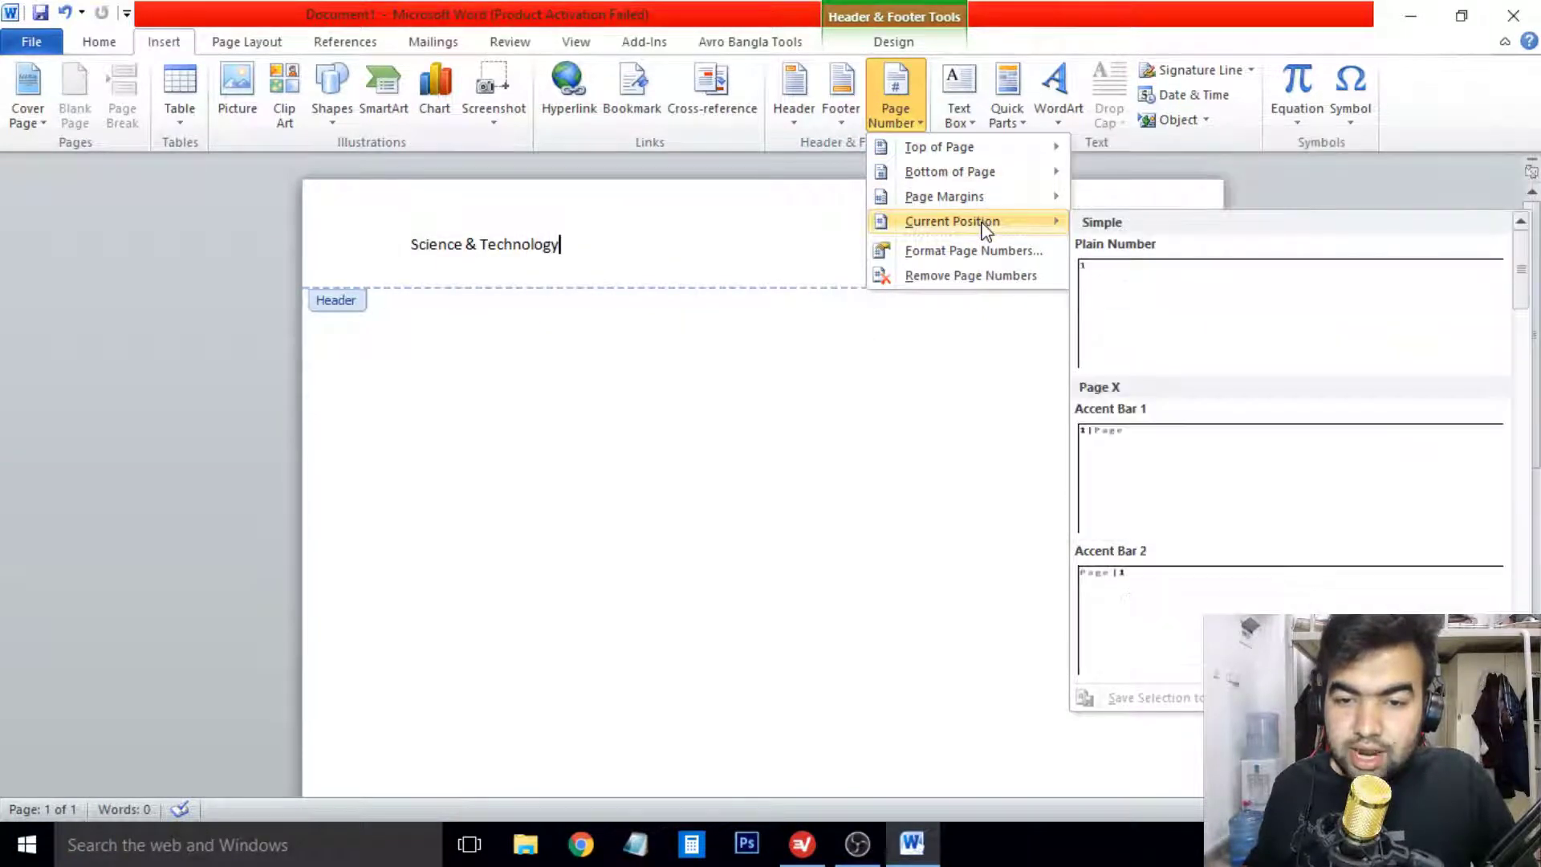
pyautogui.click(1138, 271)
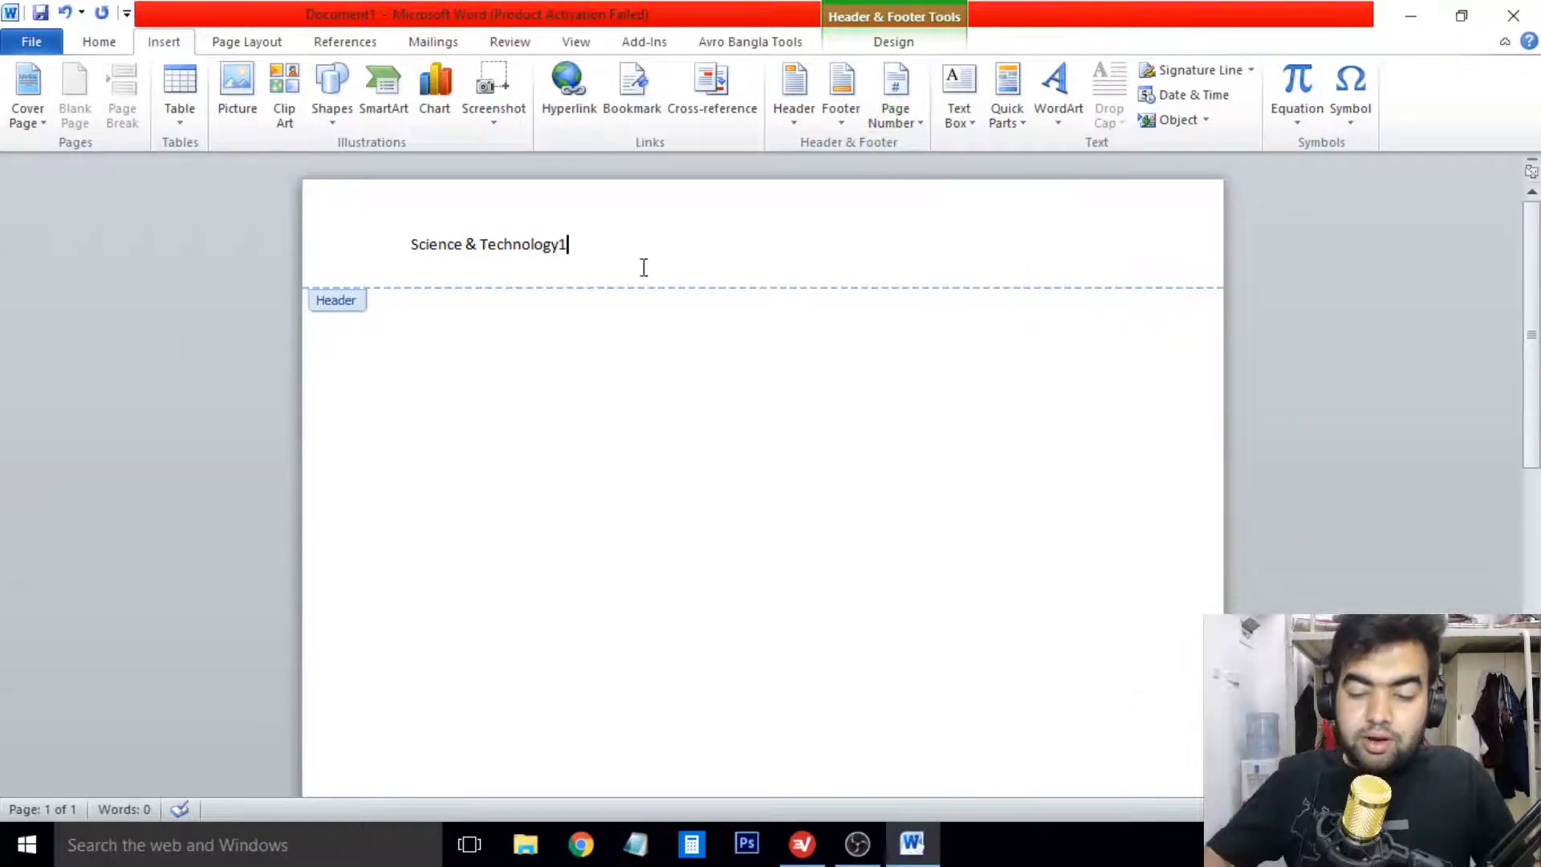
pyautogui.press('BackSpace')
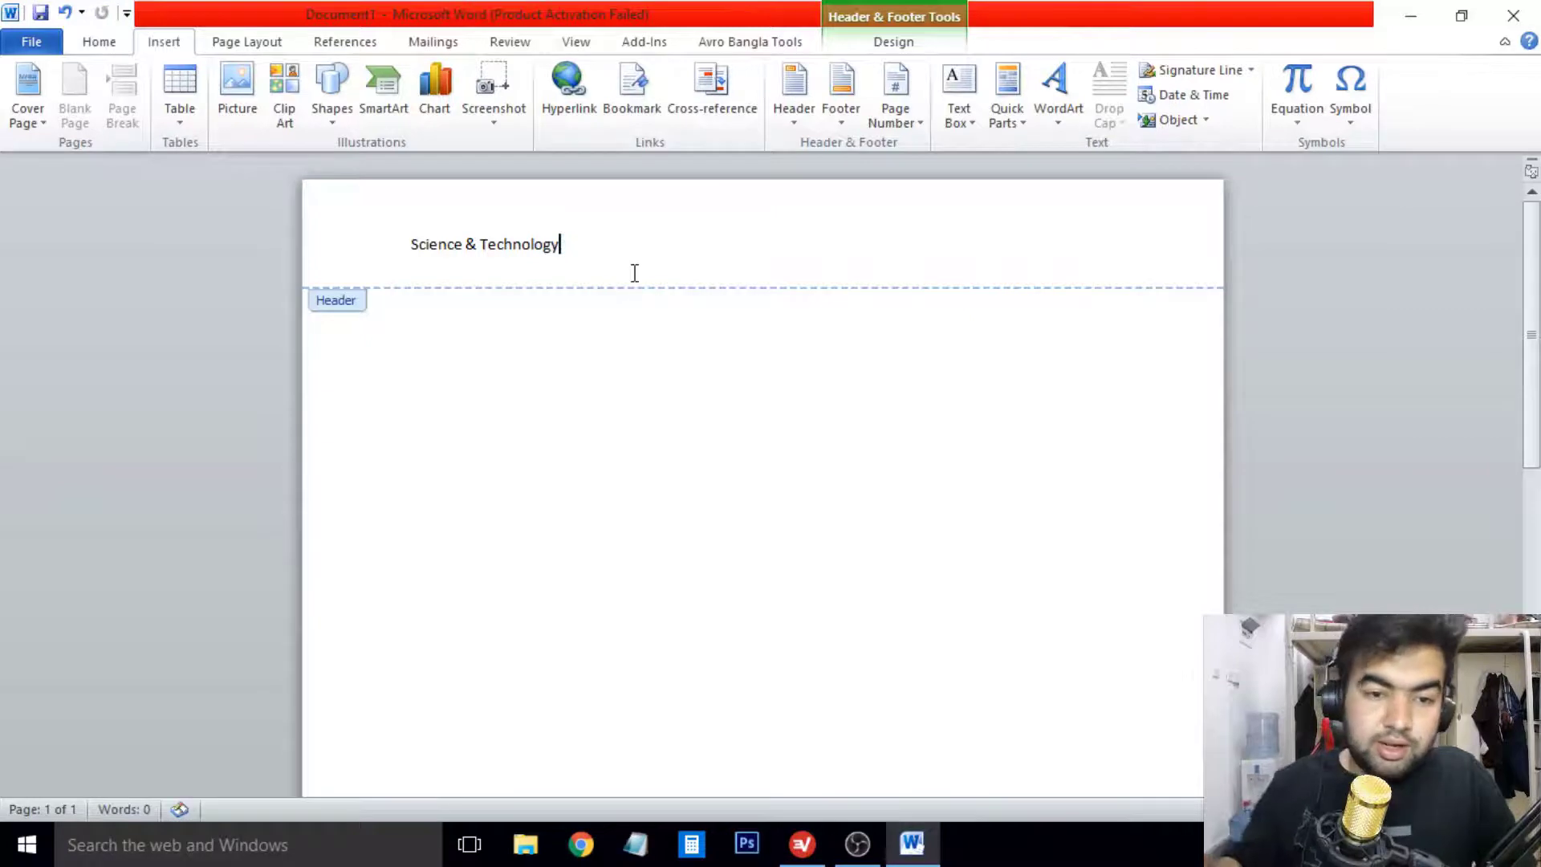
# Step: Insert an Accent Bar 2 page number at the current position in the header and return to the document body
pyautogui.click(892, 112)
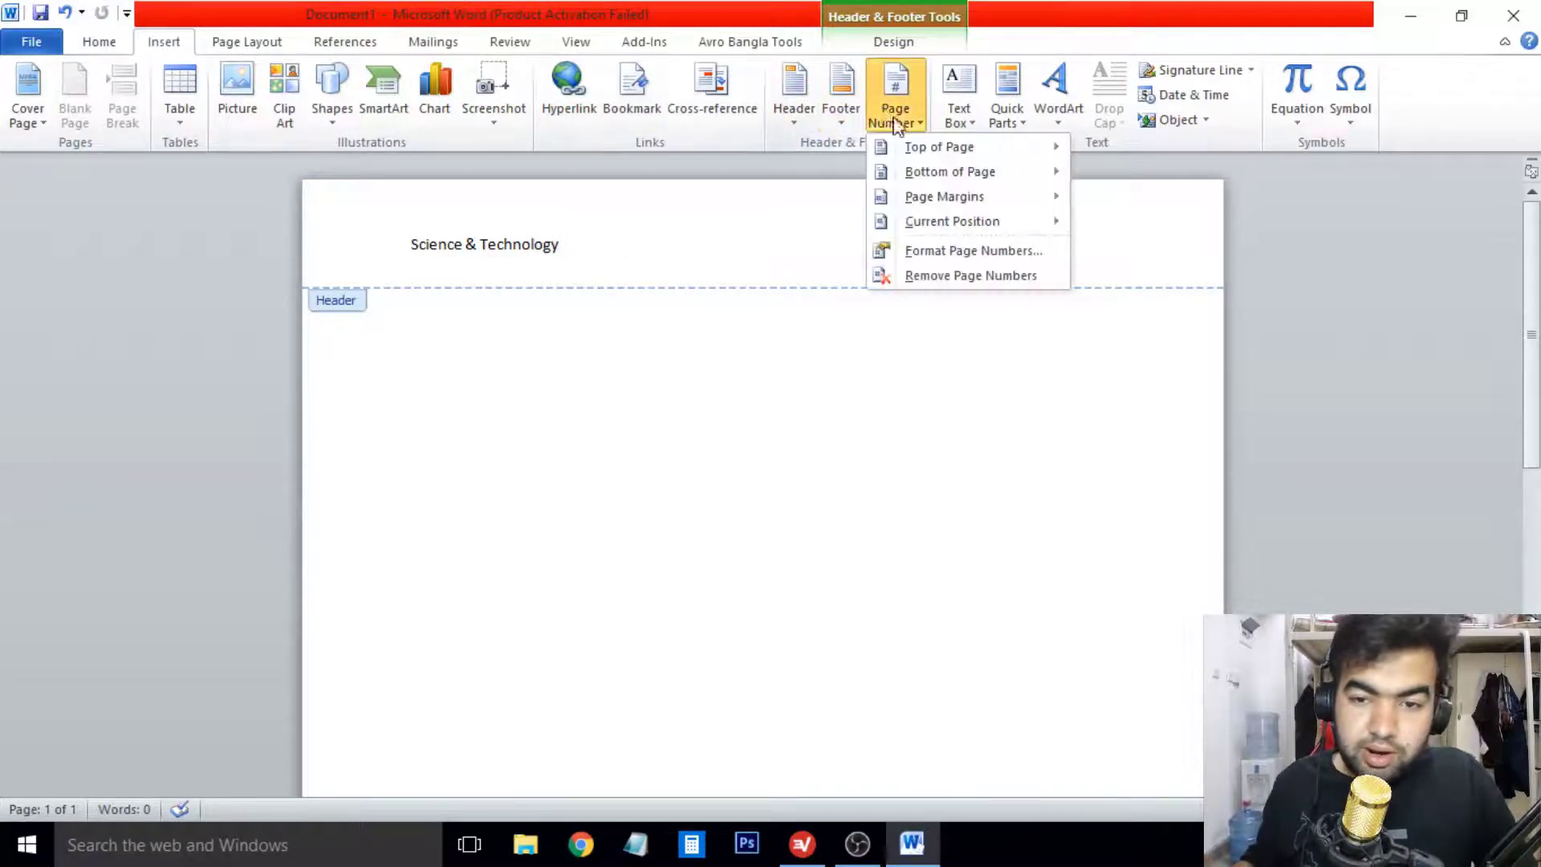
pyautogui.moveTo(957, 223)
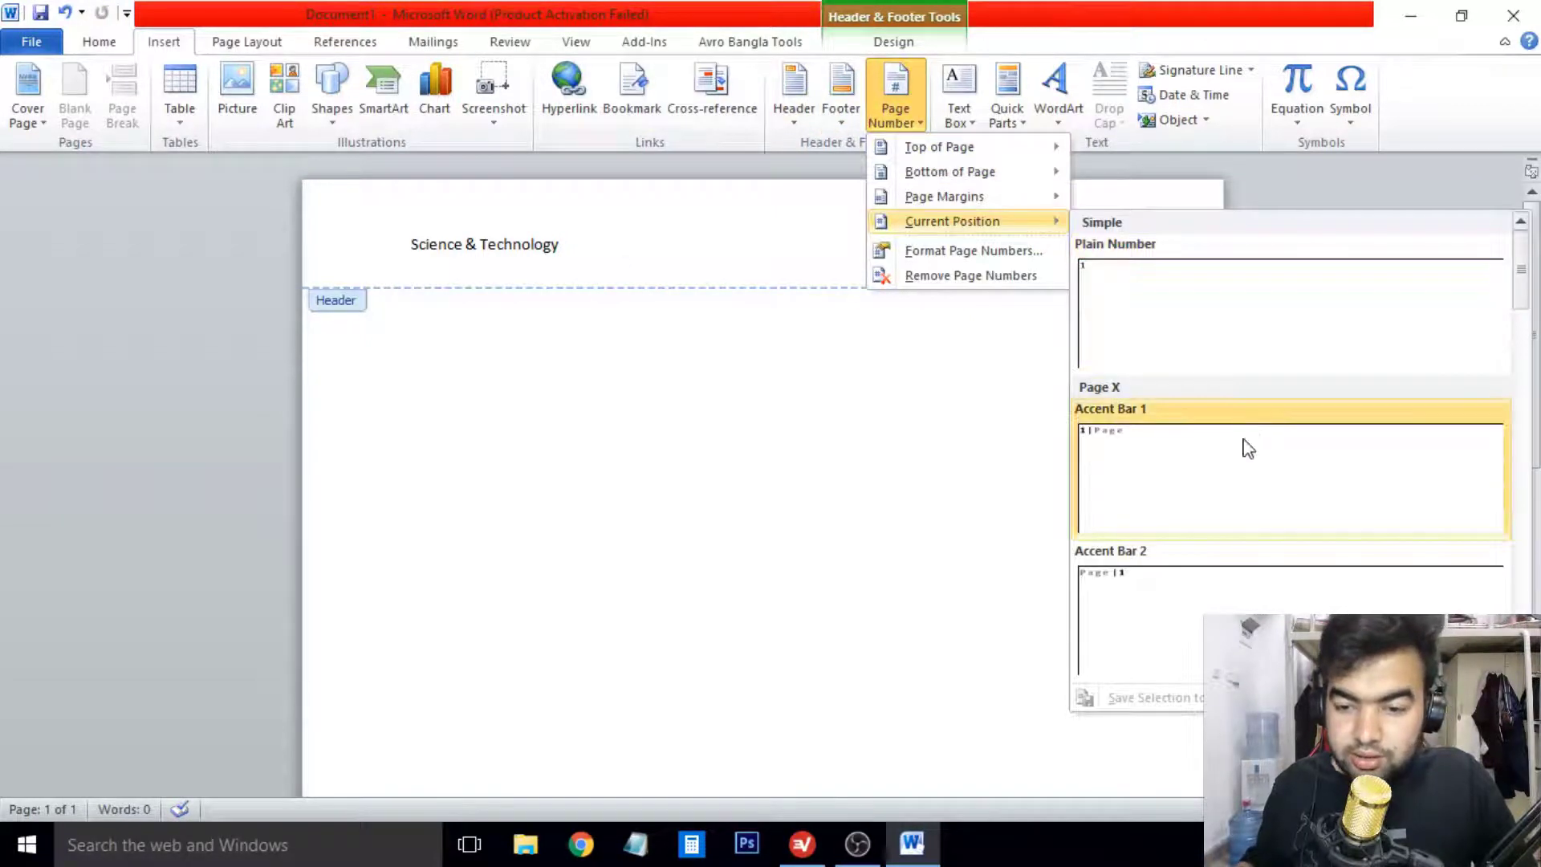
pyautogui.click(1138, 598)
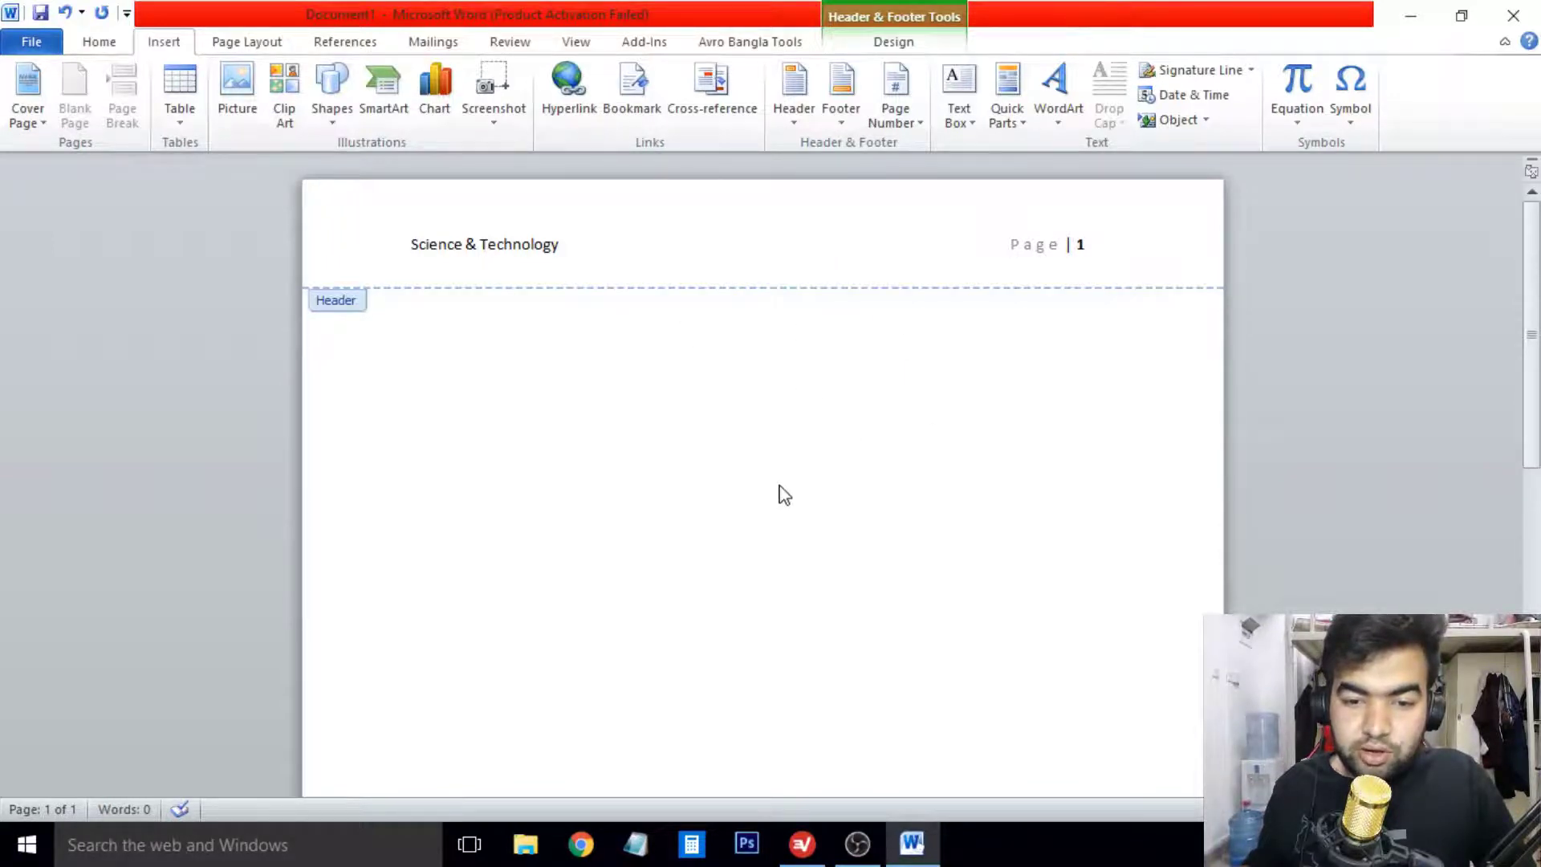
pyautogui.doubleClick(806, 494)
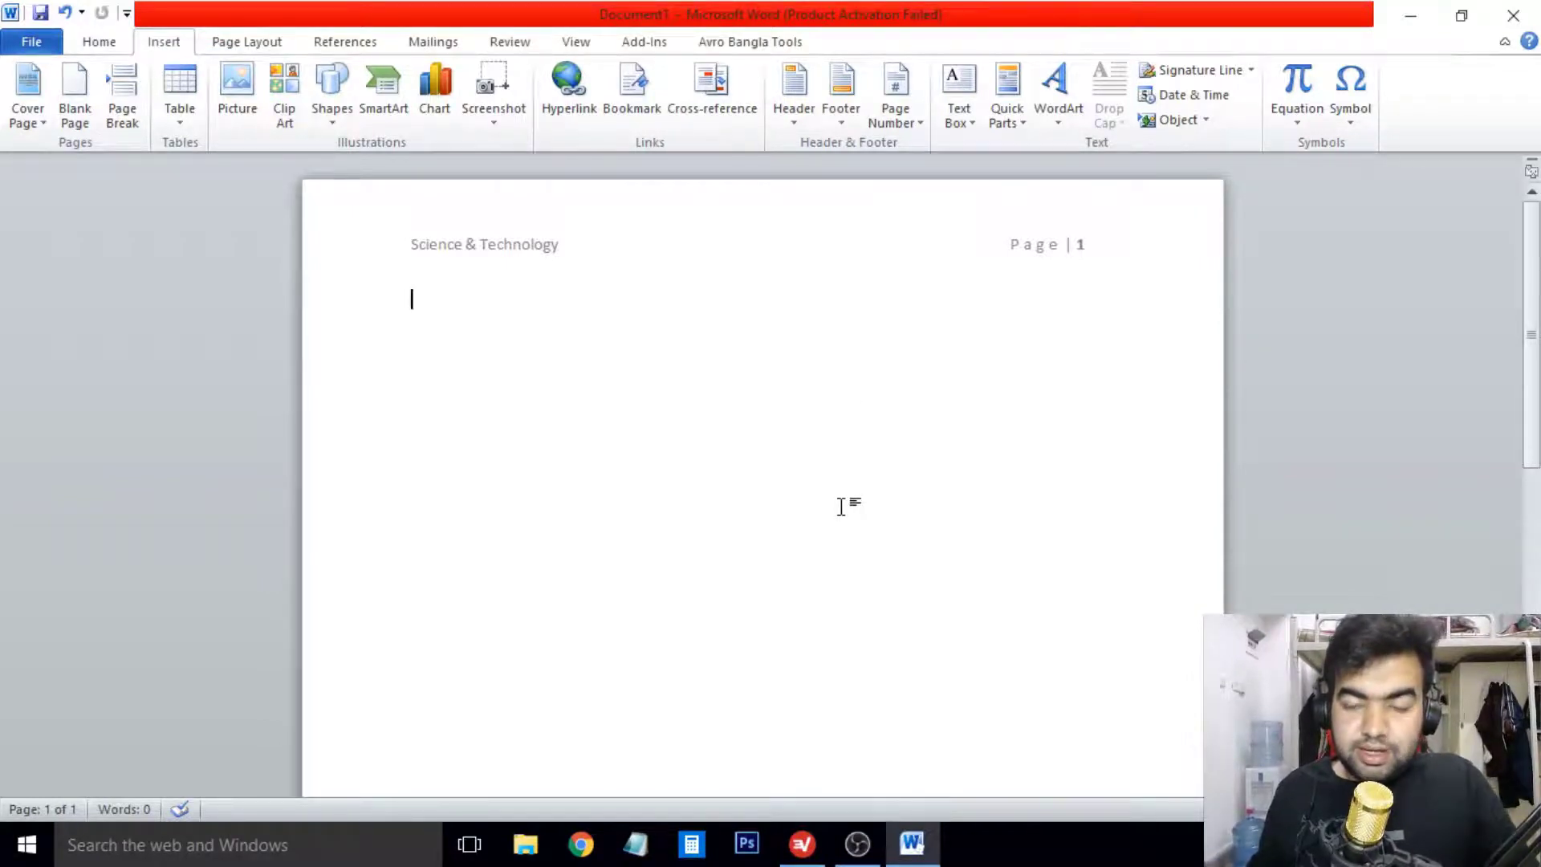
# Step: Center the empty paragraph on the first page and add four blank lines above the title position
pyautogui.click(129, 45)
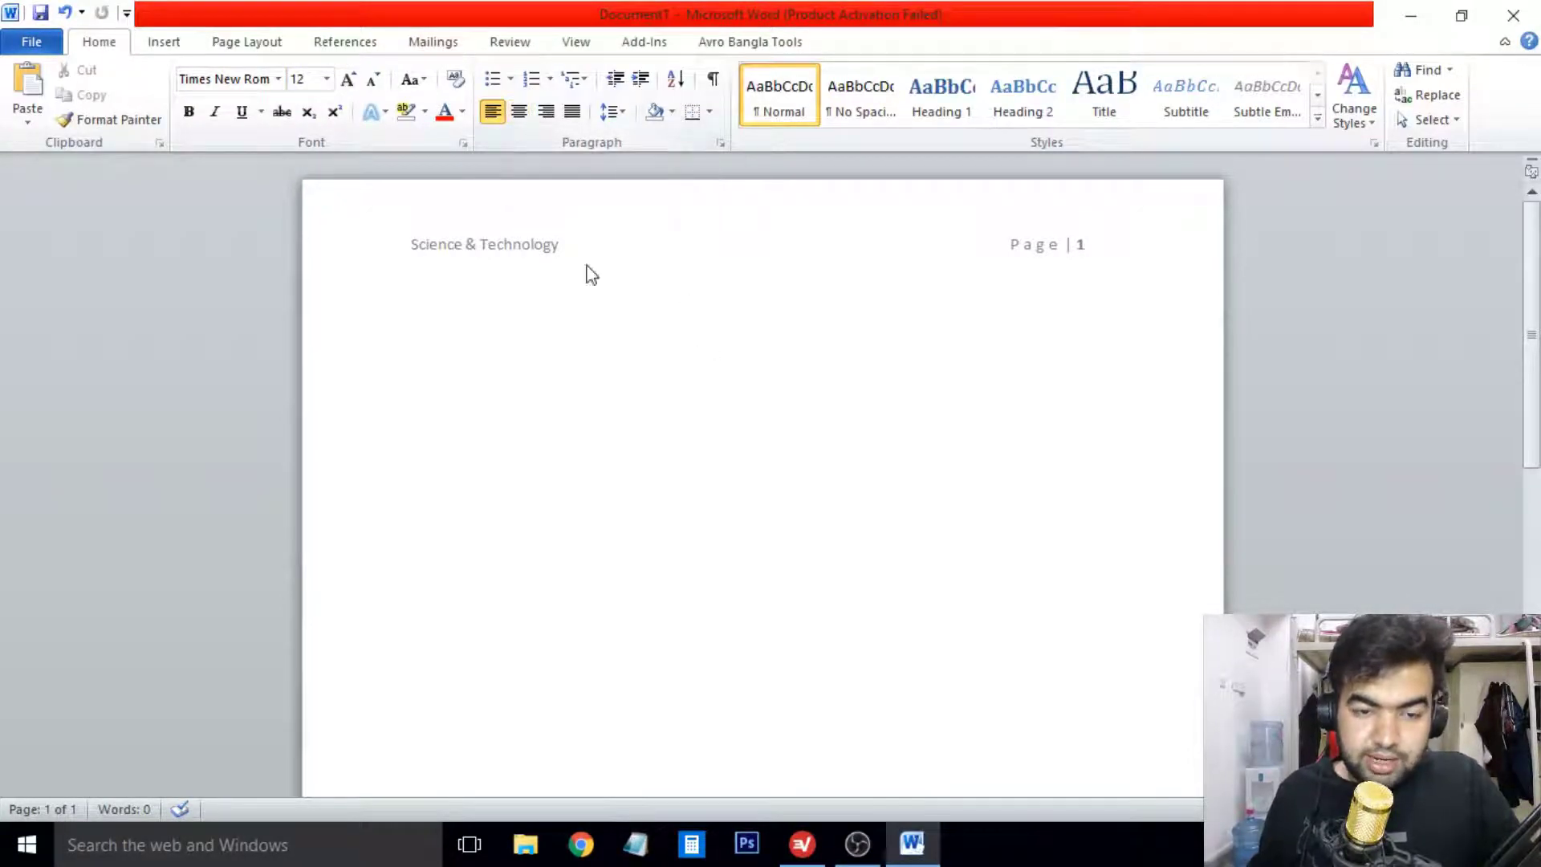
pyautogui.click(522, 118)
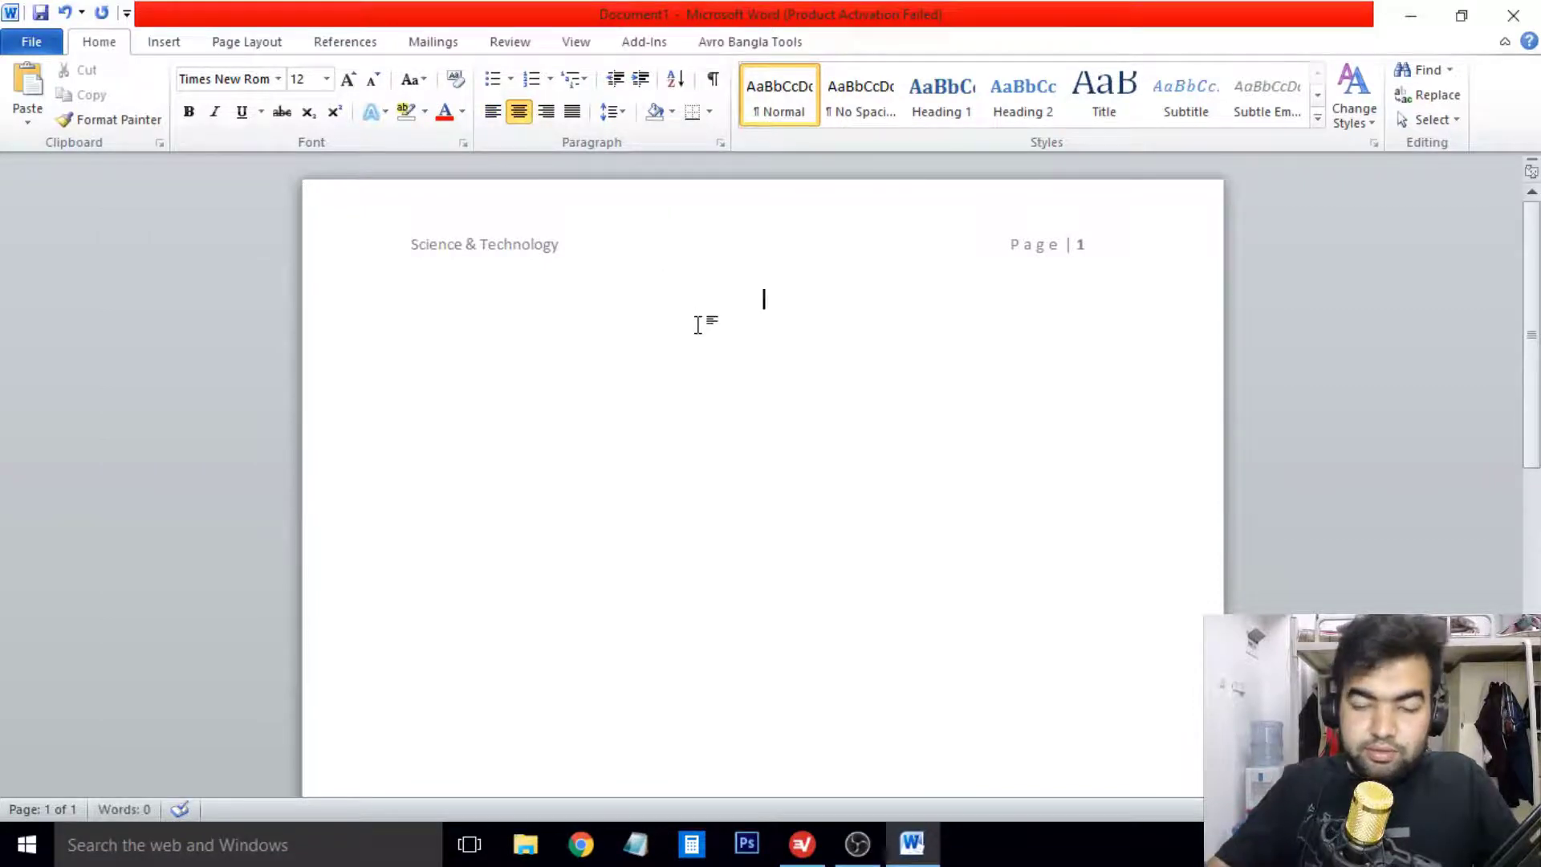
pyautogui.press('Return')
pyautogui.press('Return')
pyautogui.press('Return')
pyautogui.press('Return')
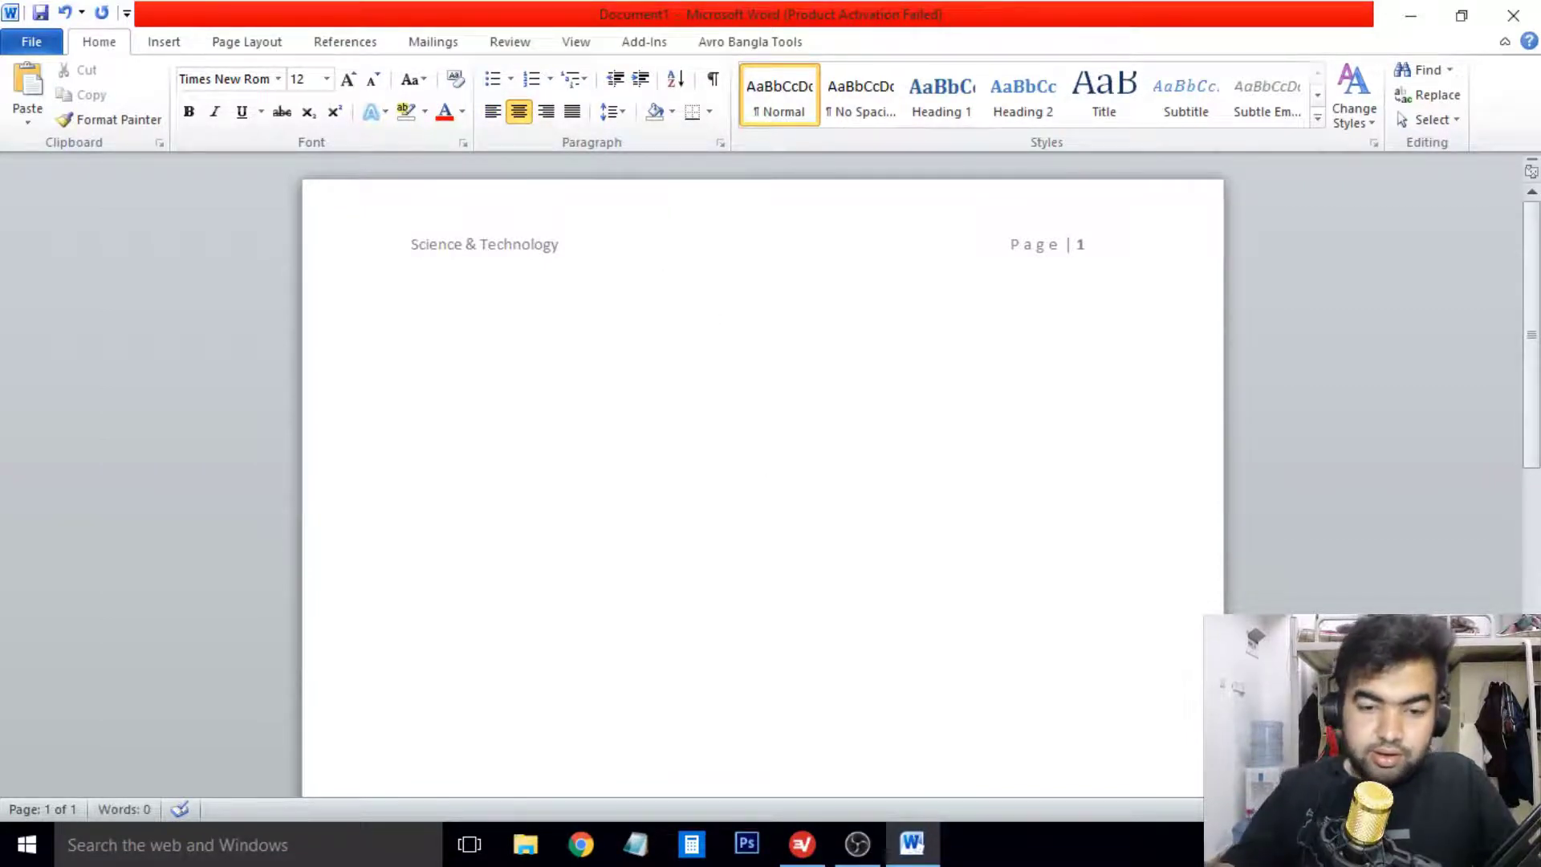
pyautogui.scroll(-2, 885, 389)
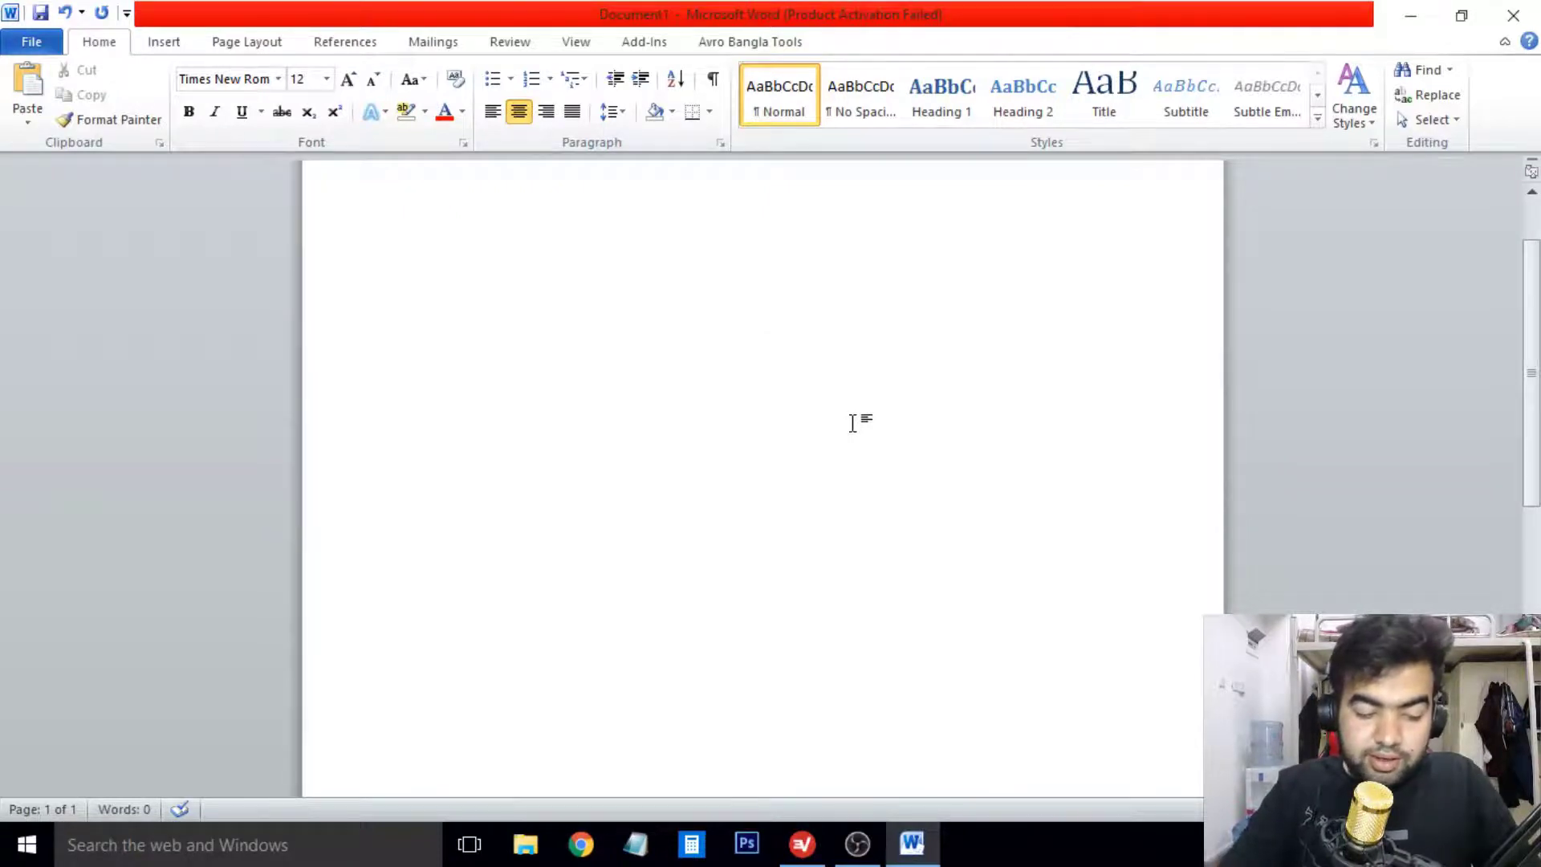
# Step: Enter the title "Science & Technology" on the centered line and the placeholder "Name" on the line below it
pyautogui.write('Scienc')
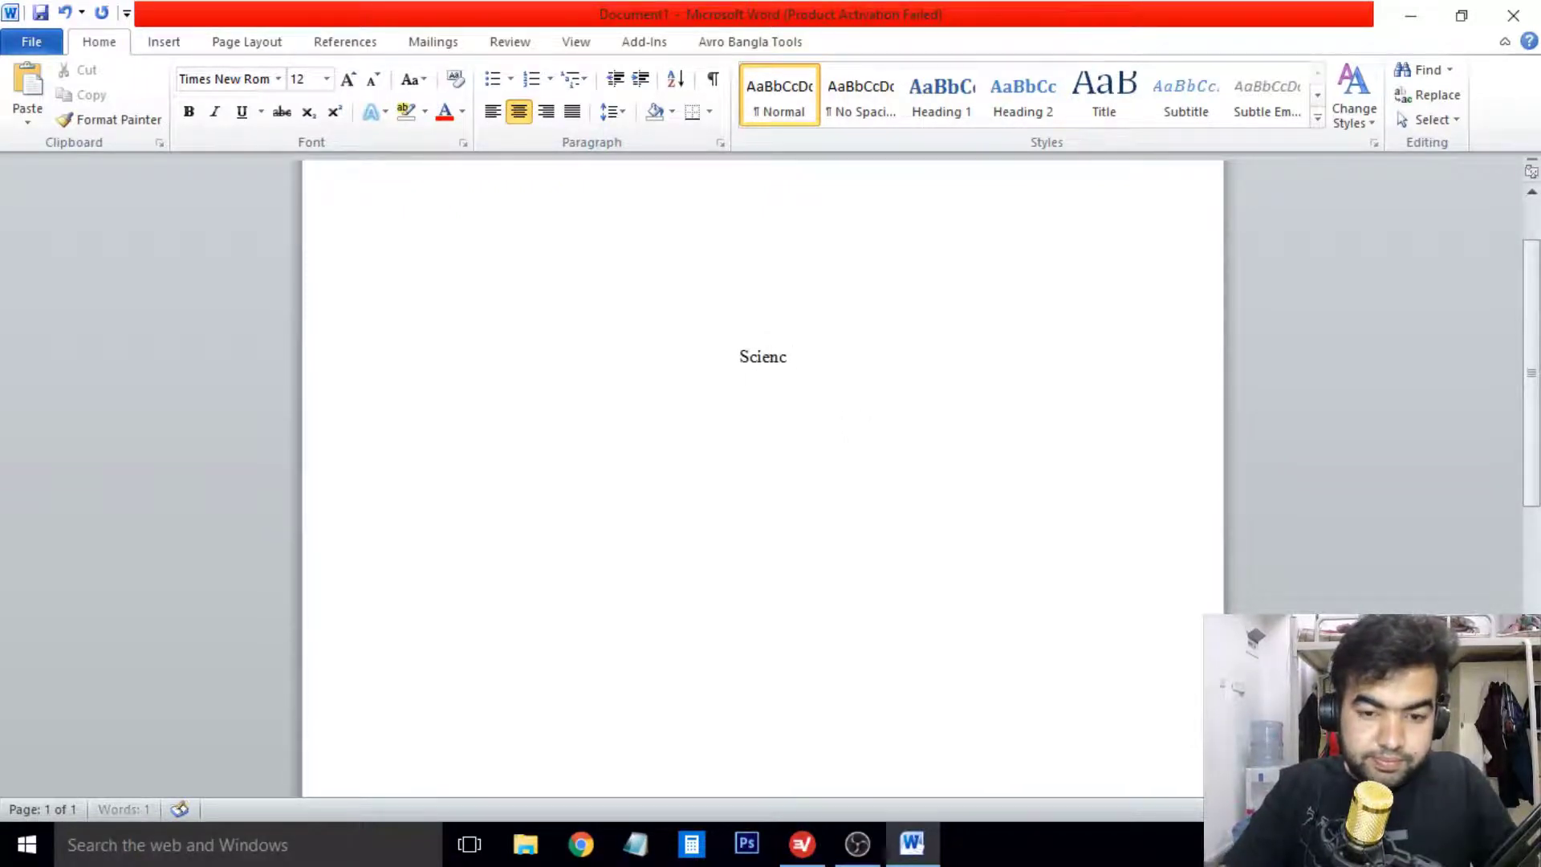
pyautogui.write('e & Te')
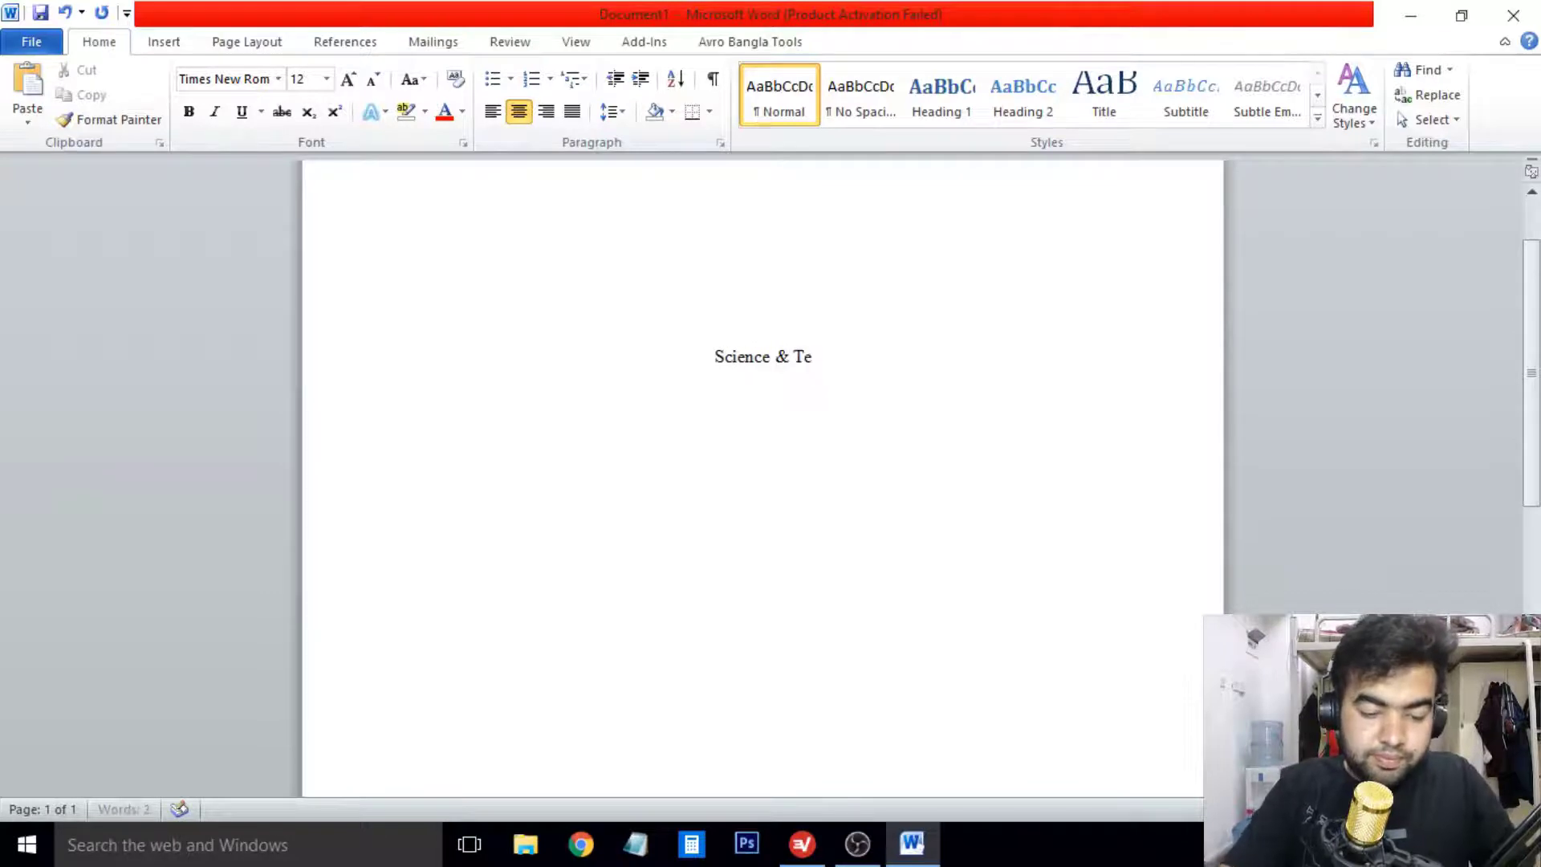
pyautogui.write('chnology')
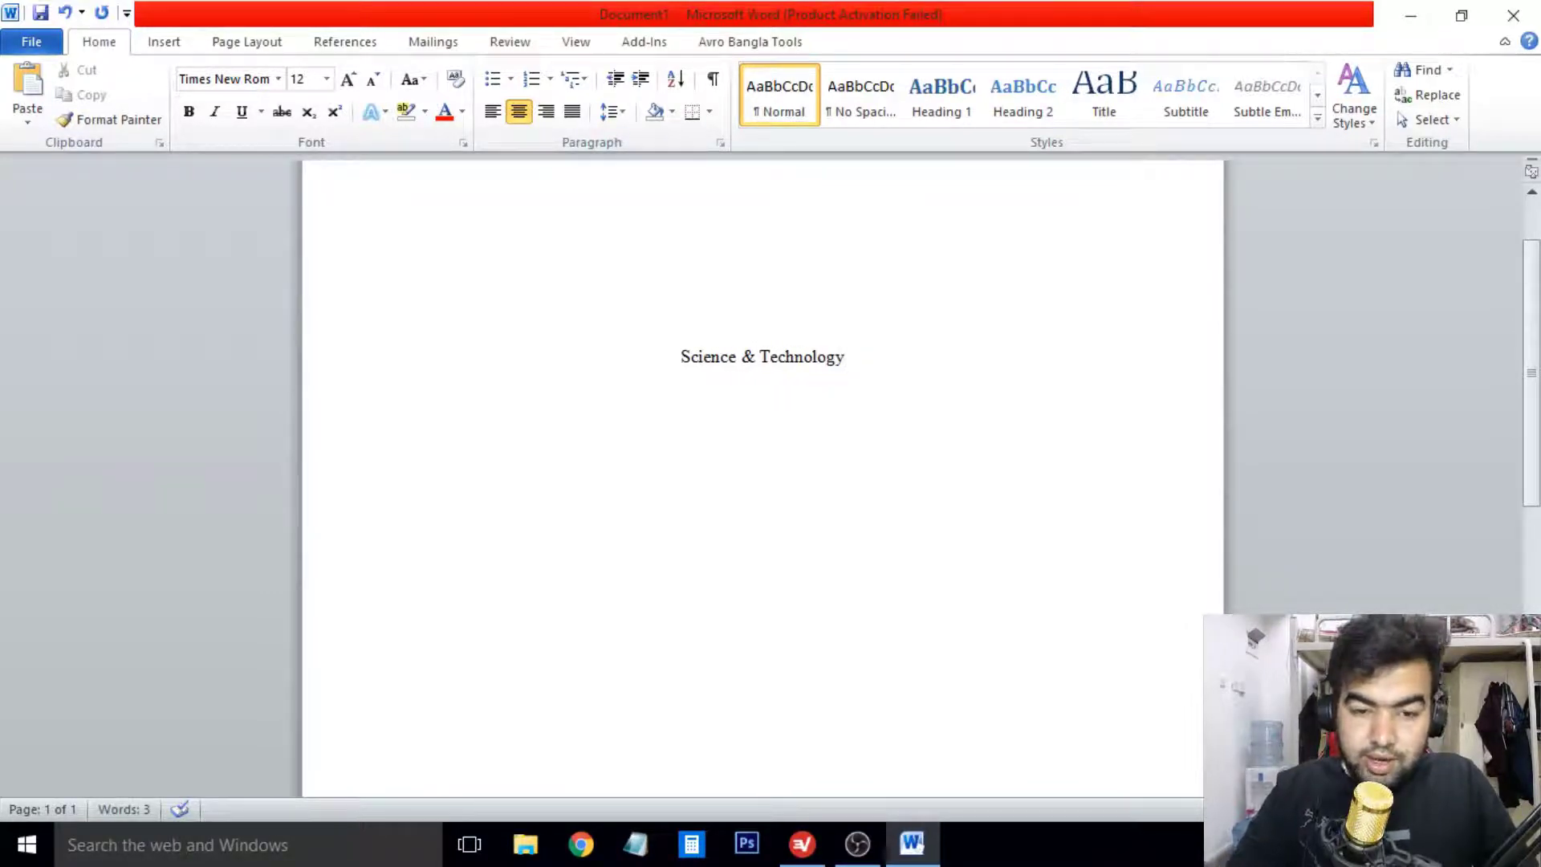
pyautogui.press('Return')
pyautogui.write('Nam')
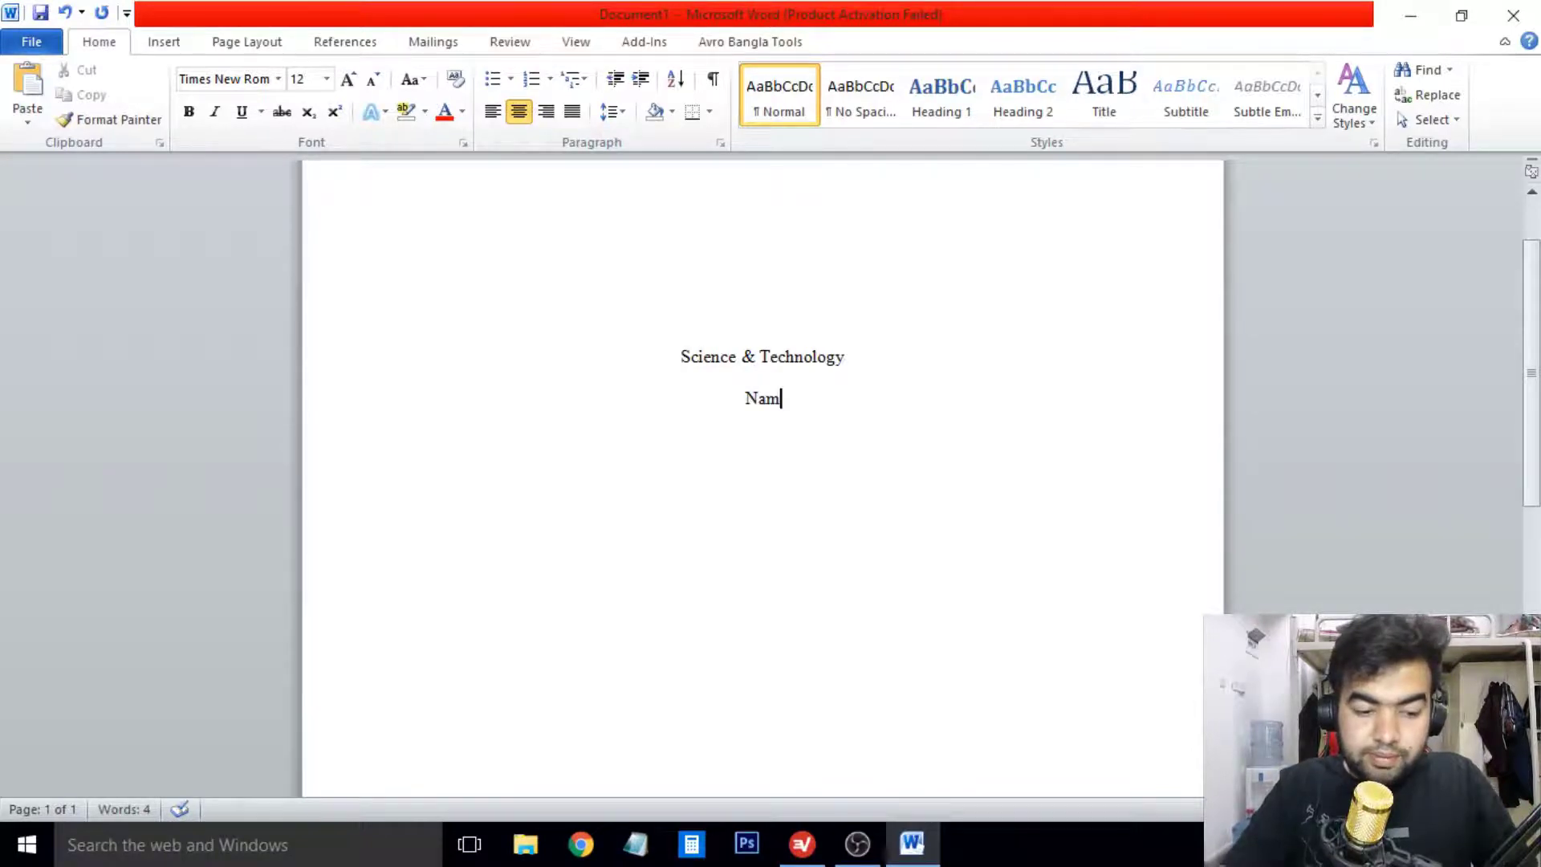
pyautogui.write('e')
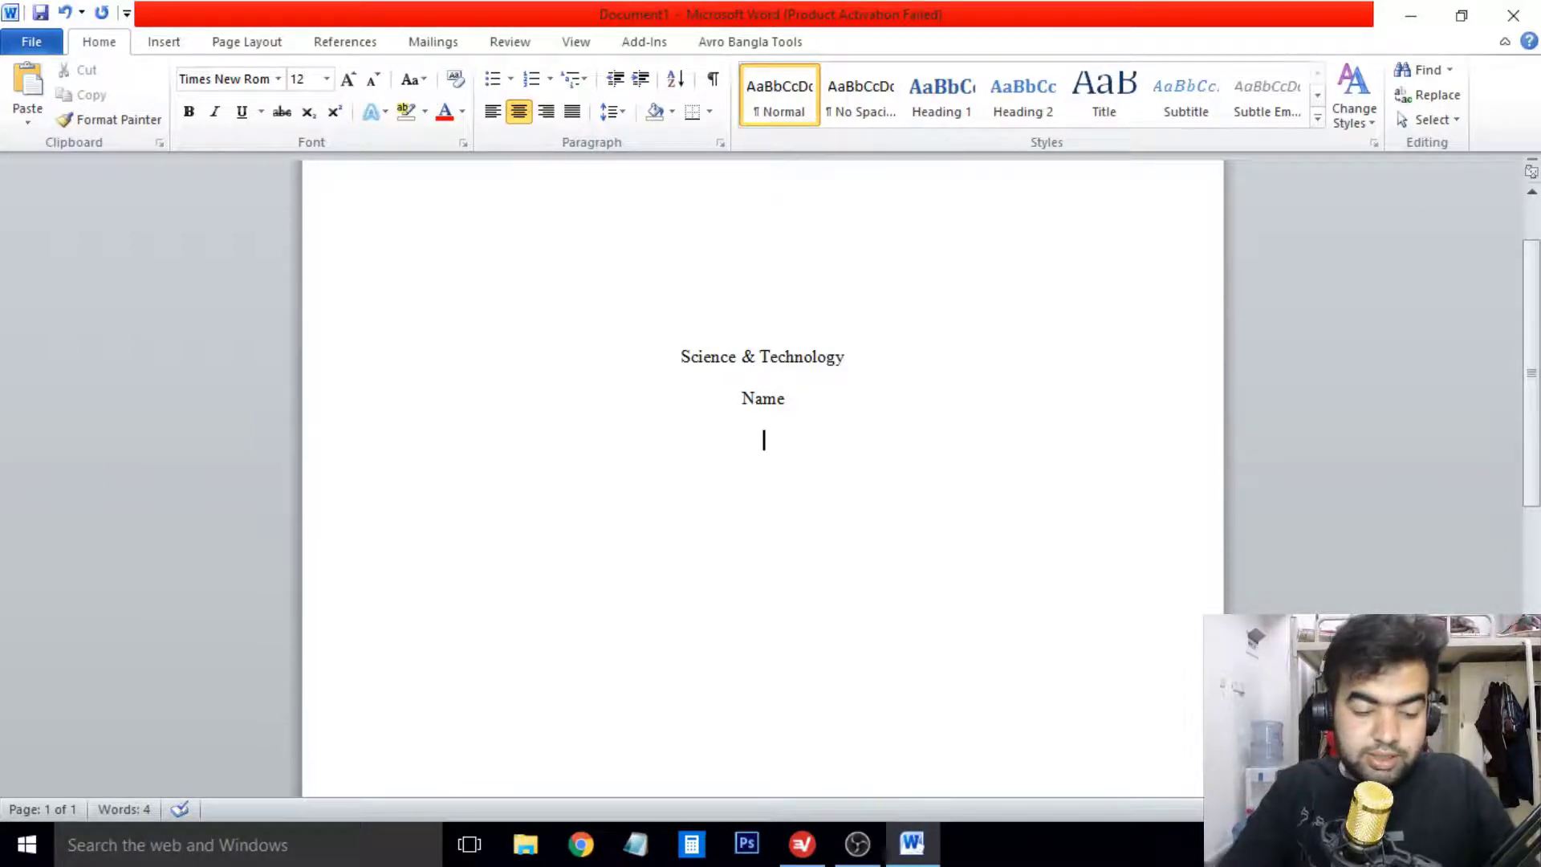
# Step: Add the placeholder line "University Name" below "Name", correcting the misspelled first word with the spelling suggestion "University"
pyautogui.write('UN')
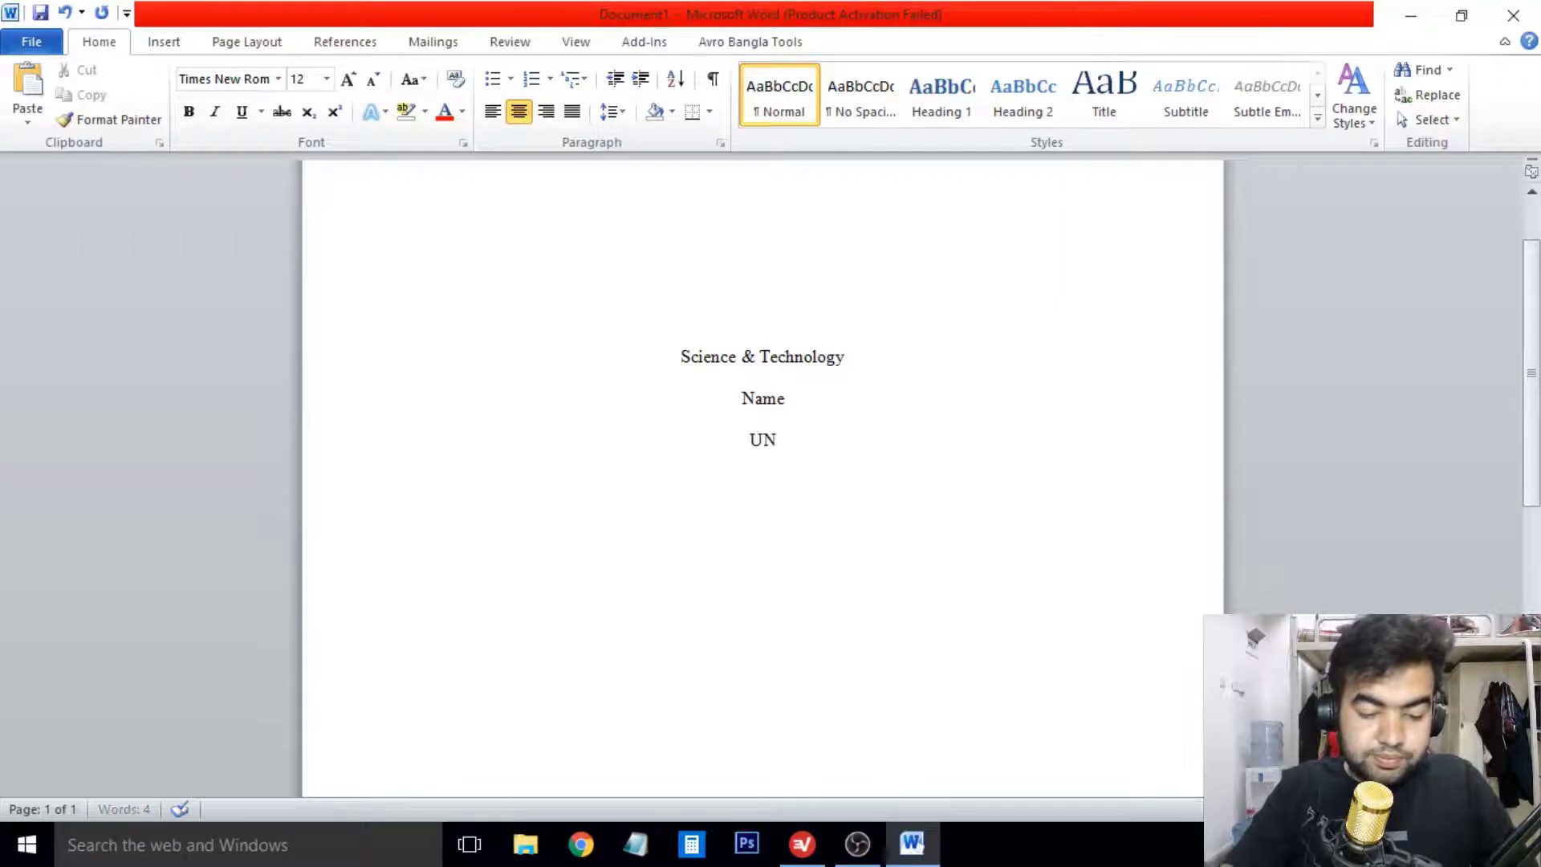
pyautogui.write('versity Name')
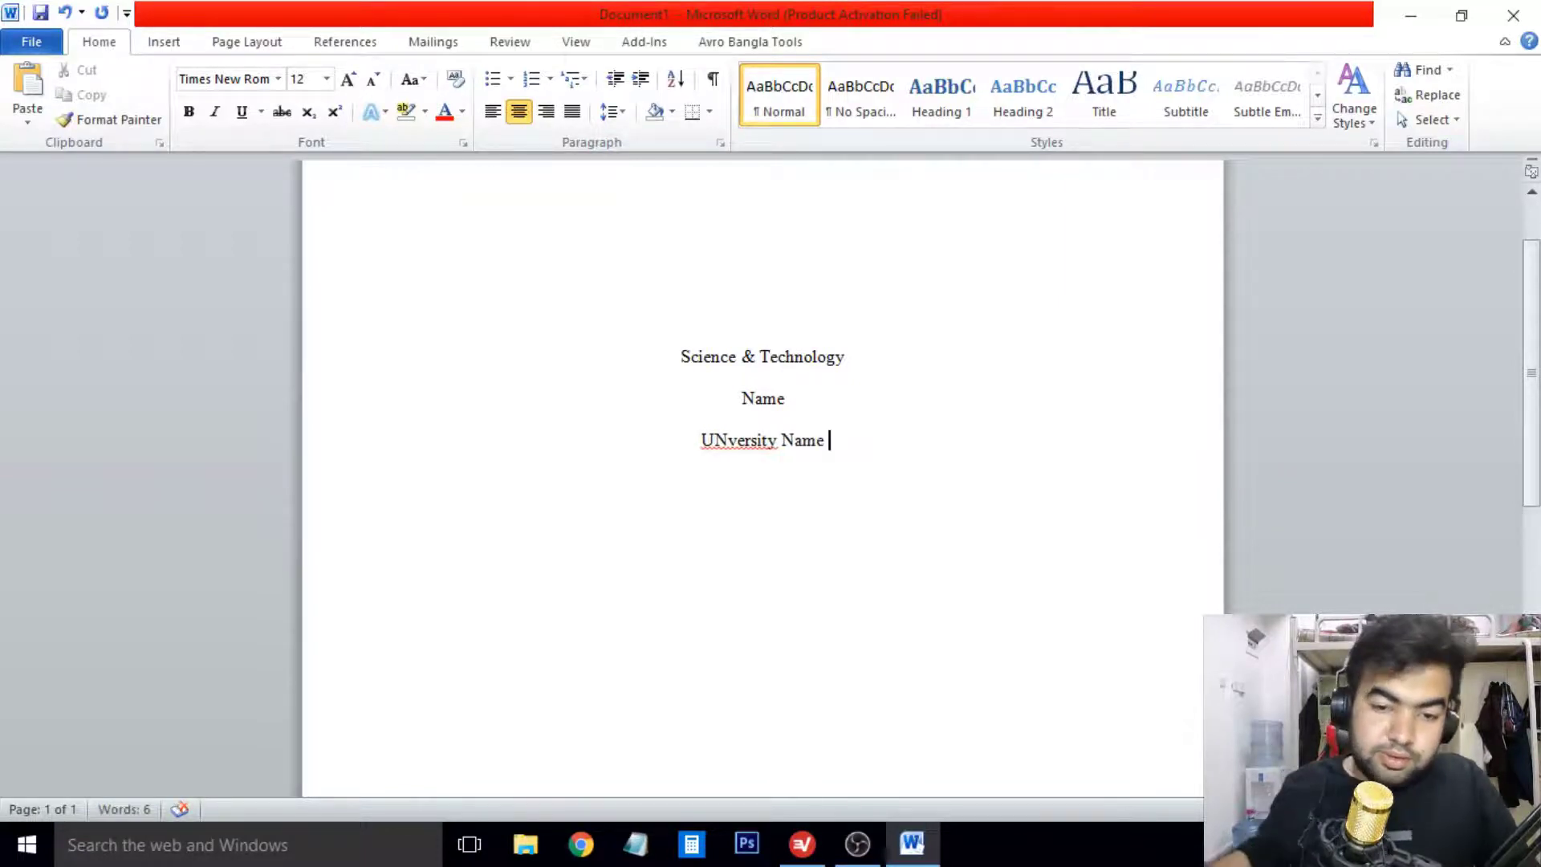
pyautogui.rightClick(763, 439)
pyautogui.click(849, 460)
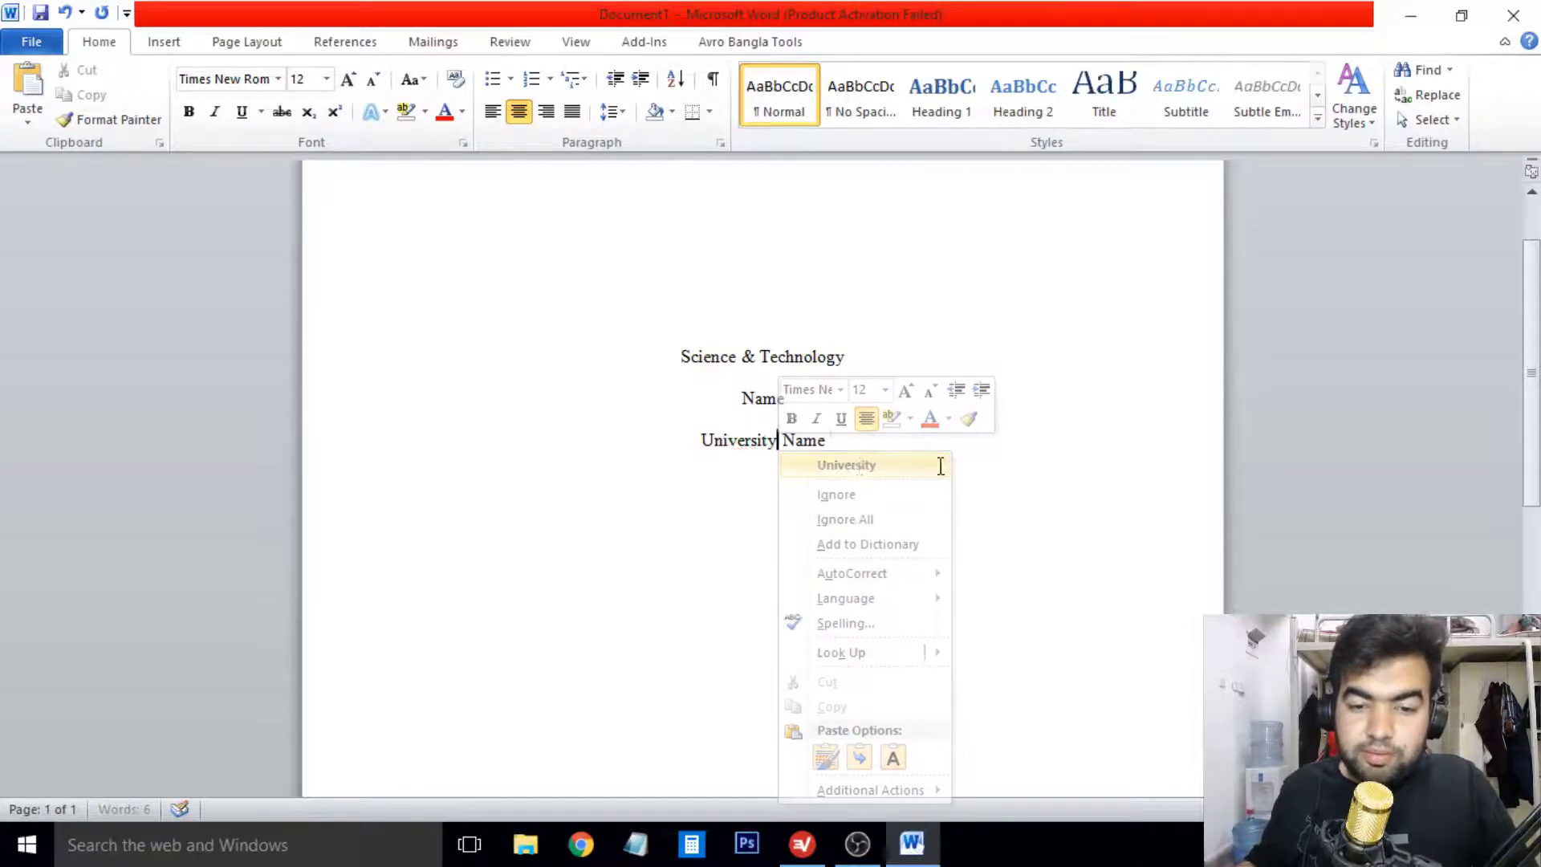
pyautogui.scroll(-3, 931, 459)
pyautogui.scroll(5, 931, 459)
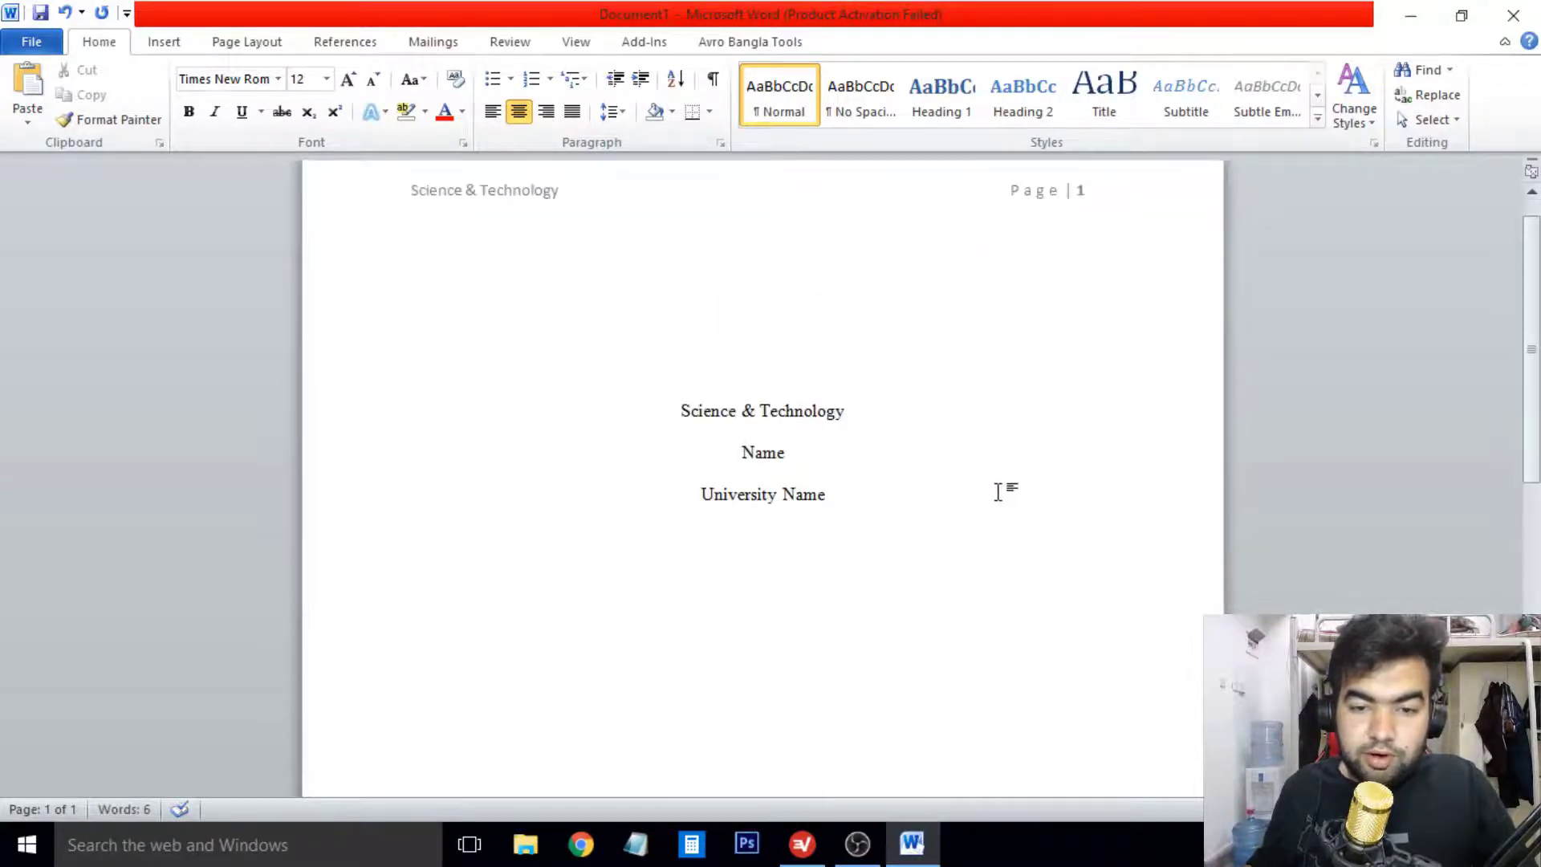
pyautogui.scroll(-5, 881, 527)
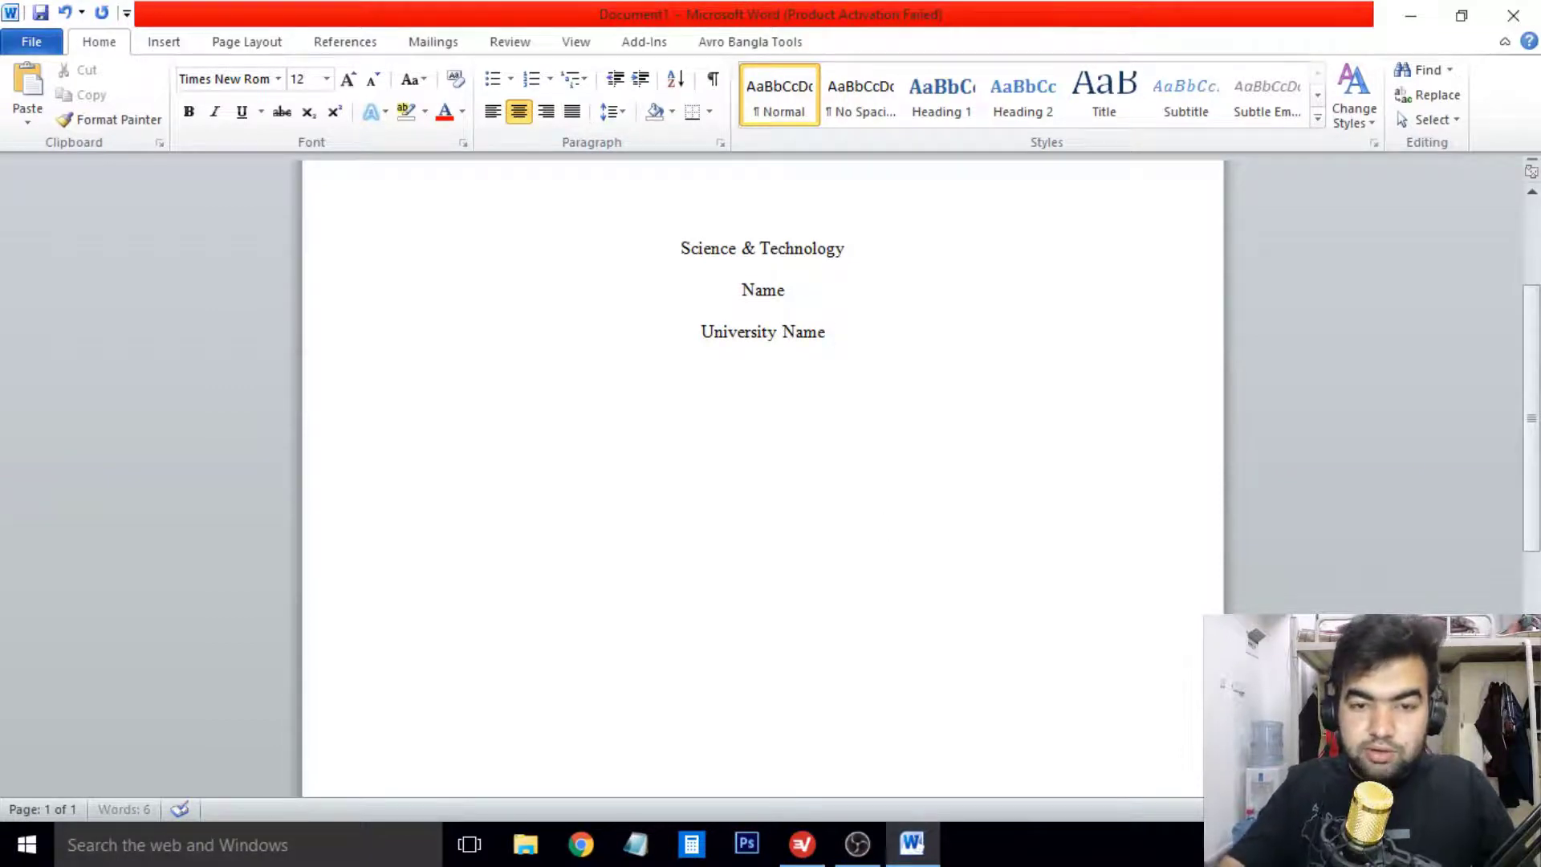
# Step: Insert a page break after the "University Name" line to start page 2
pyautogui.click(827, 332)
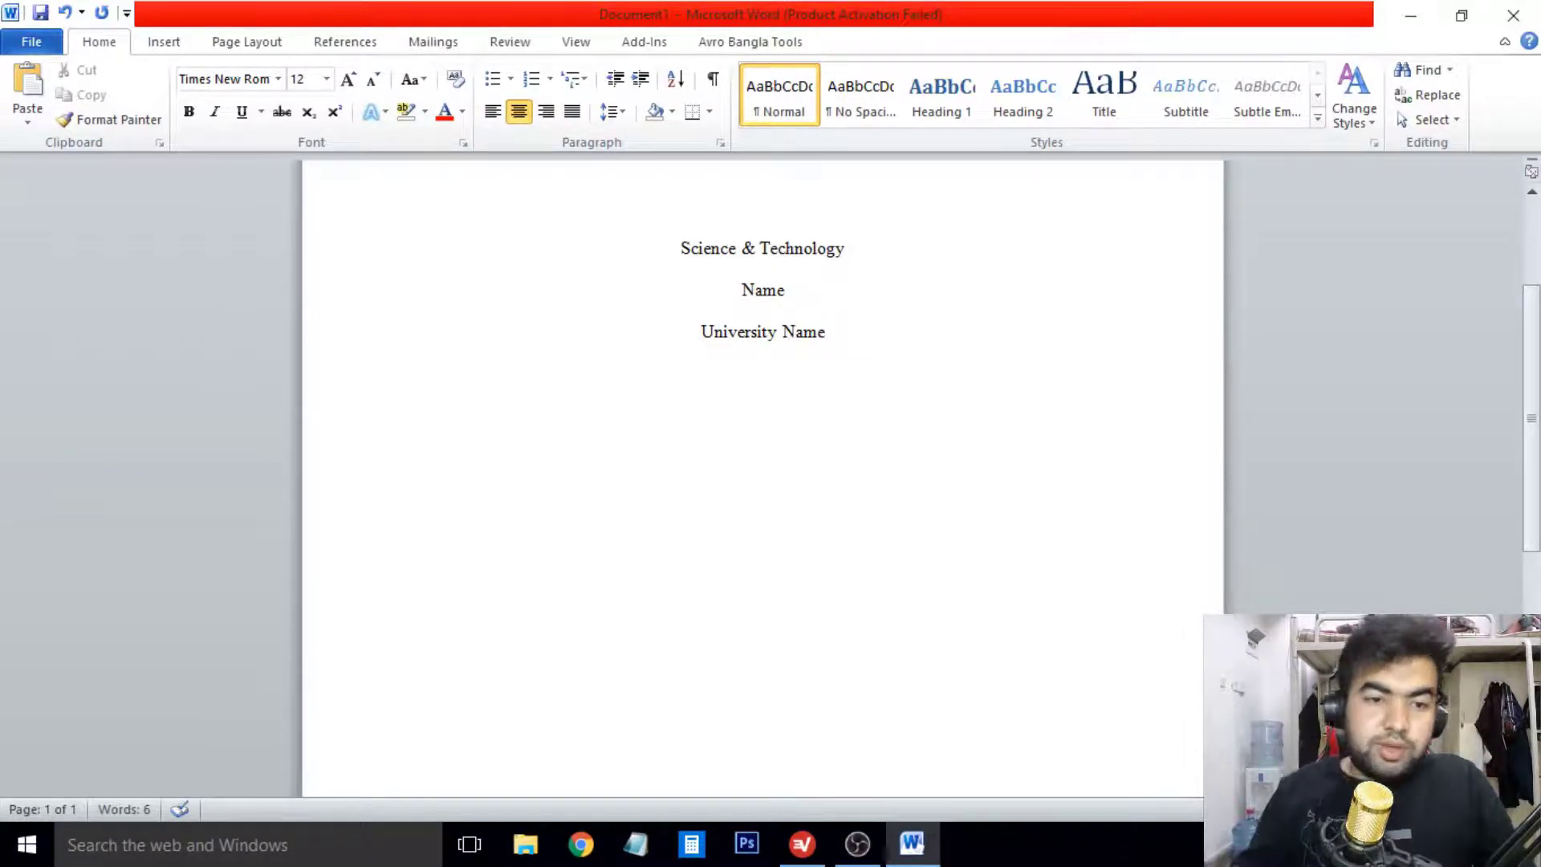
pyautogui.click(166, 44)
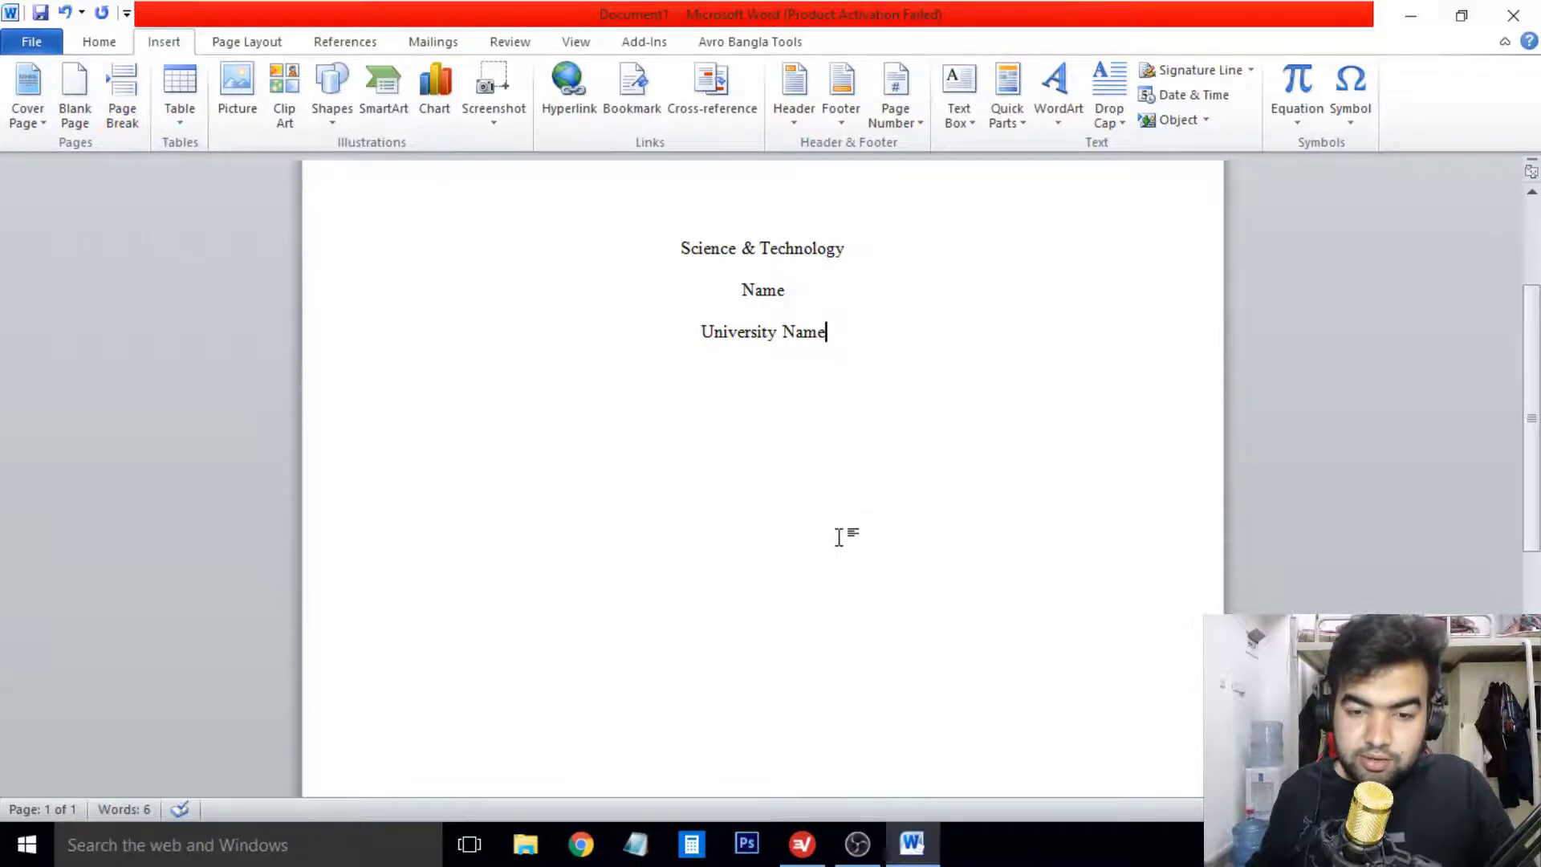
pyautogui.scroll(-4, 839, 553)
pyautogui.scroll(5, 835, 590)
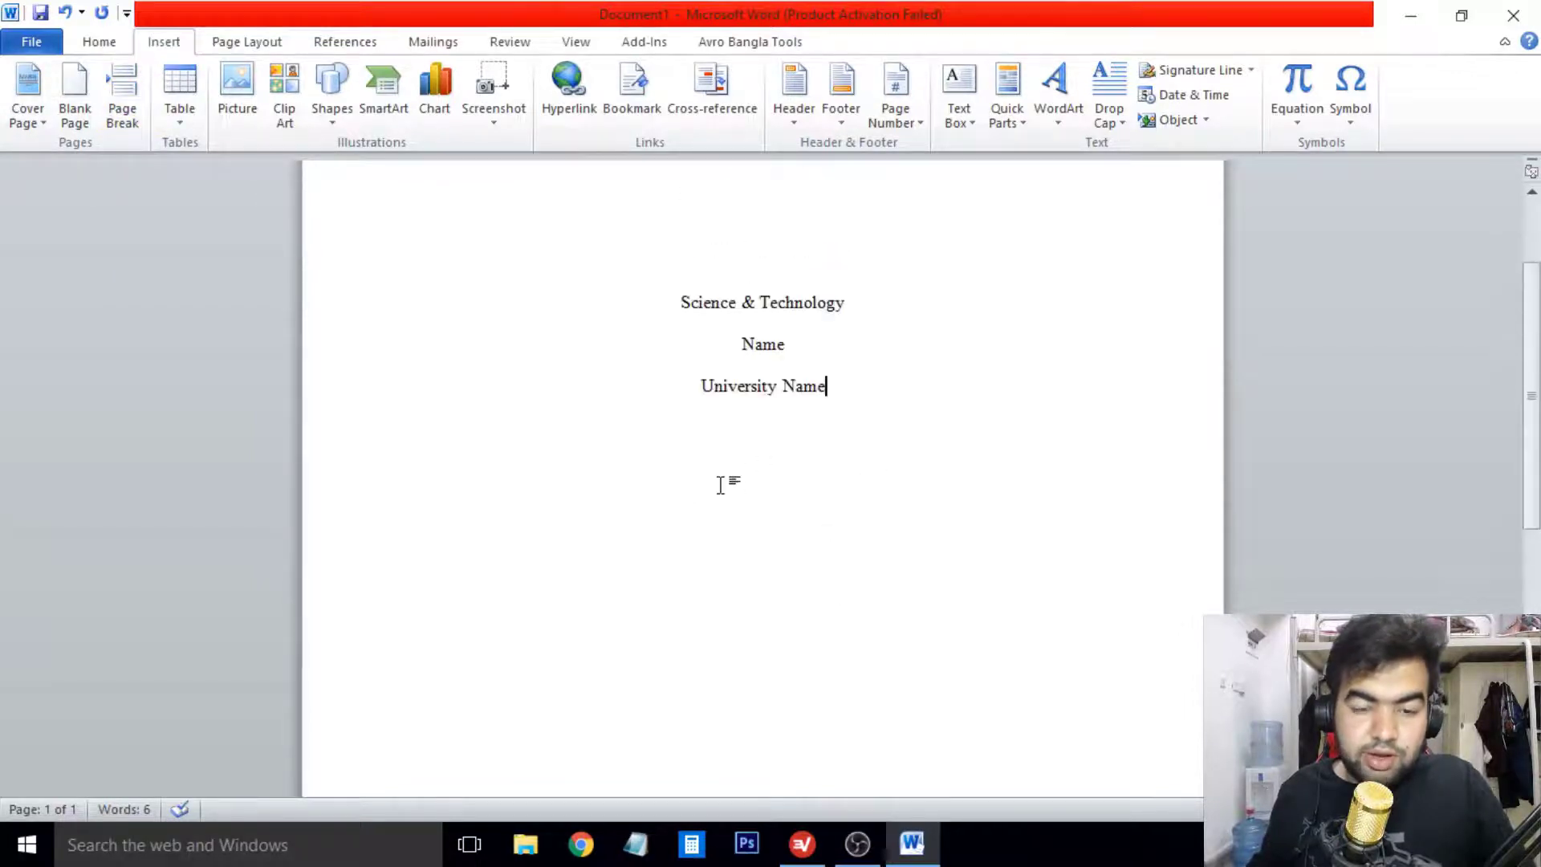
pyautogui.scroll(3, 674, 483)
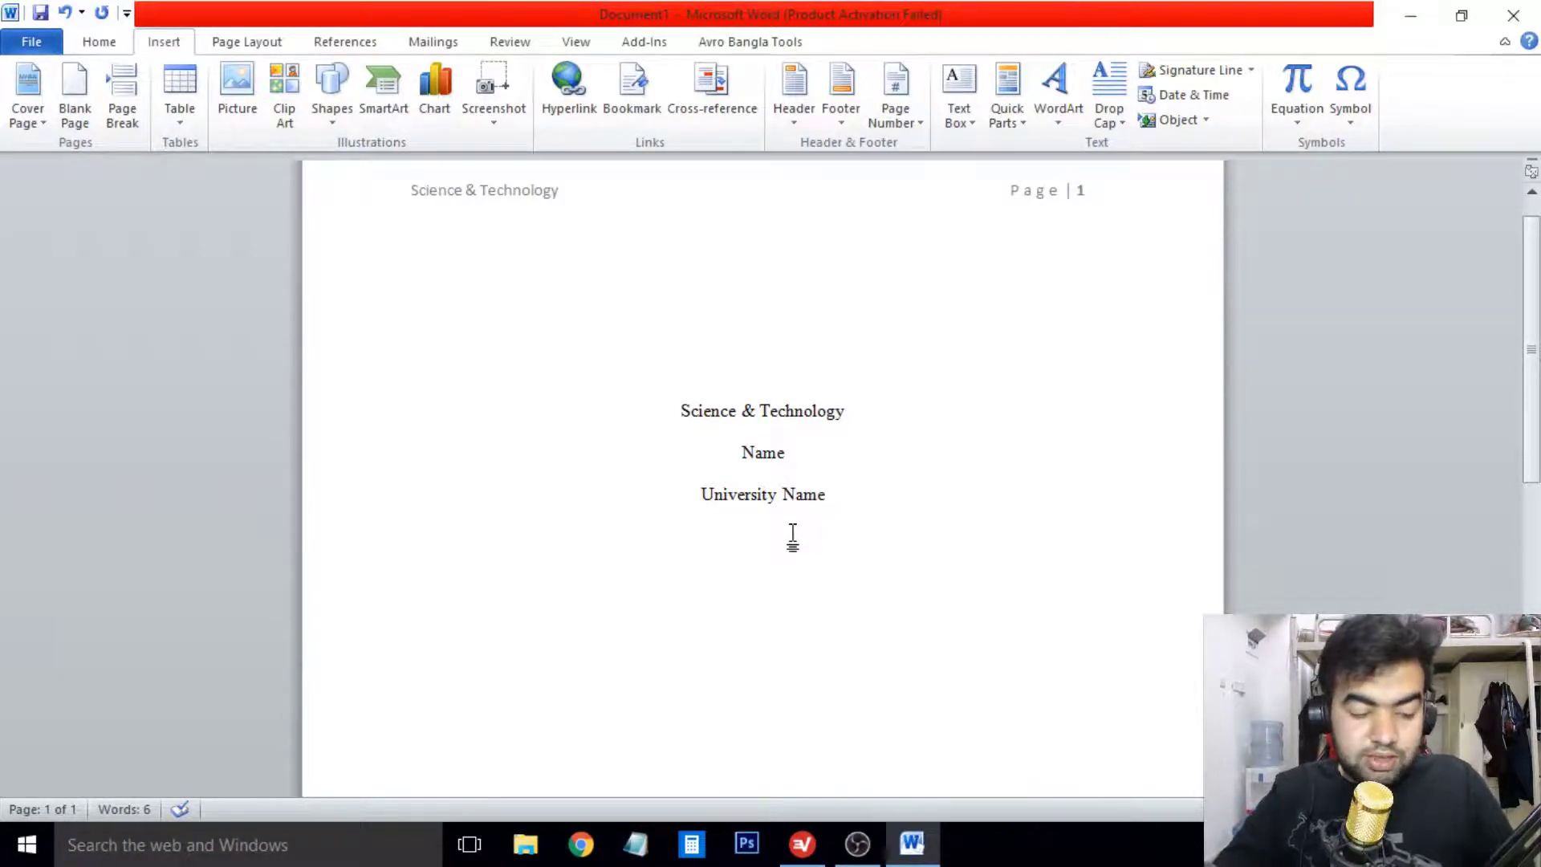
pyautogui.hotkey('ctrl', 'Return')
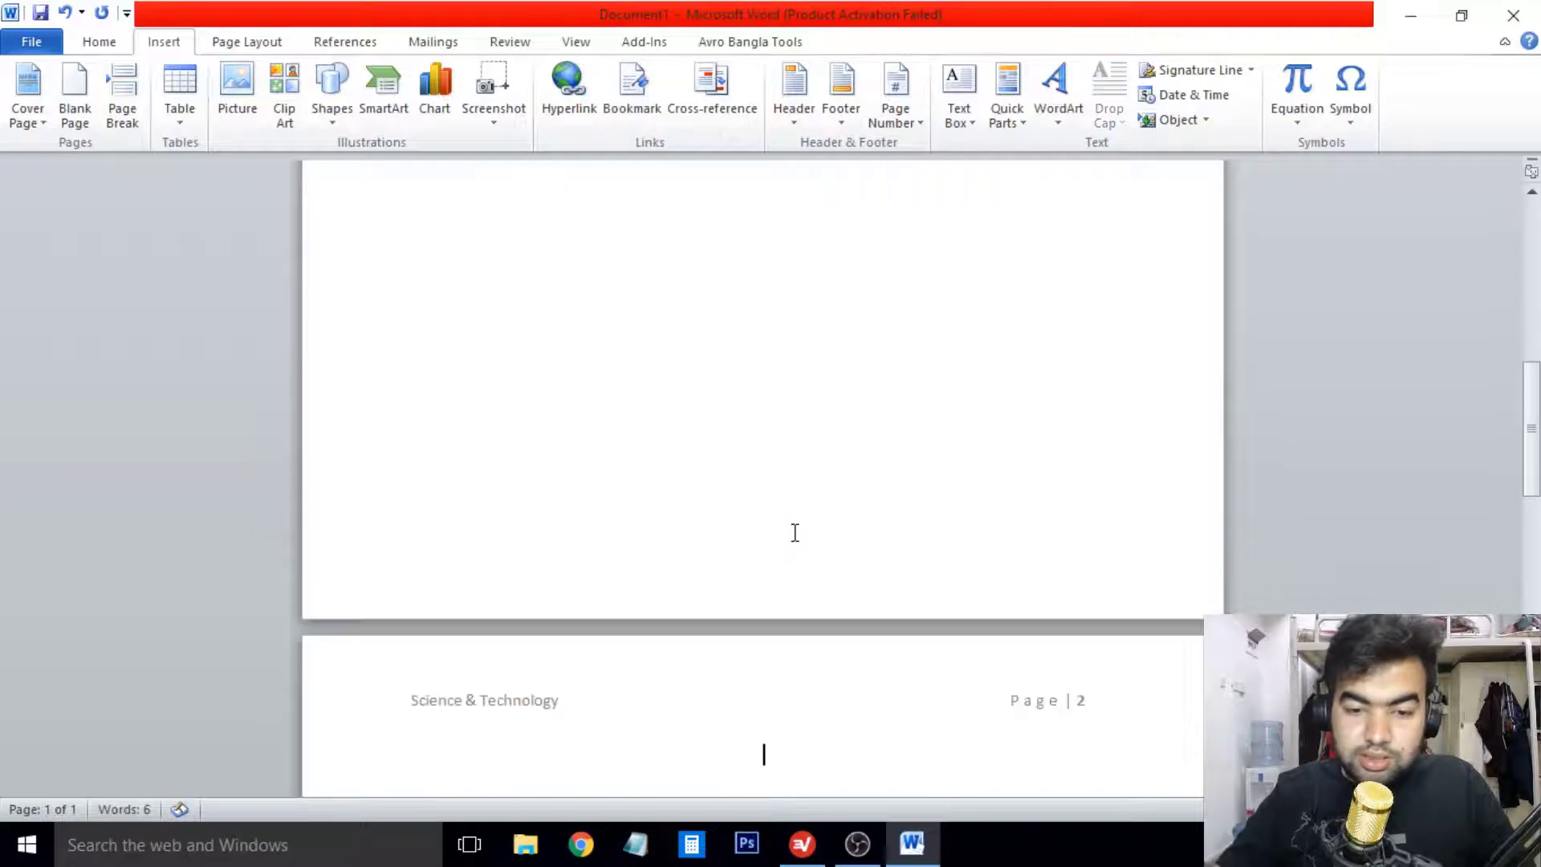
# Step: Enter the centered text "About the research paper ." on the first line of page 2
pyautogui.scroll(-2, 803, 522)
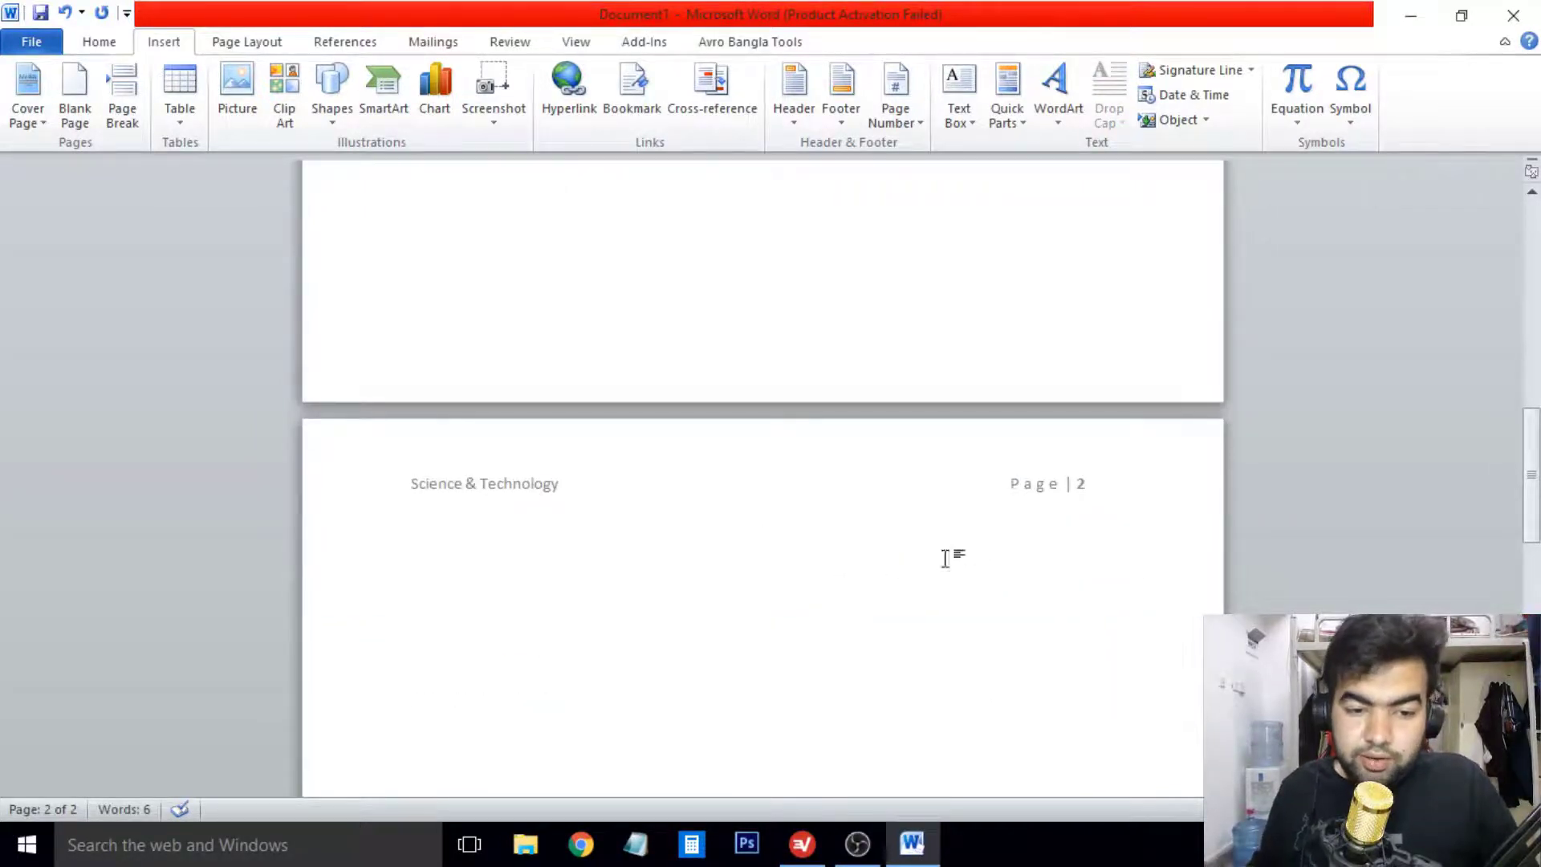
pyautogui.scroll(-2, 854, 550)
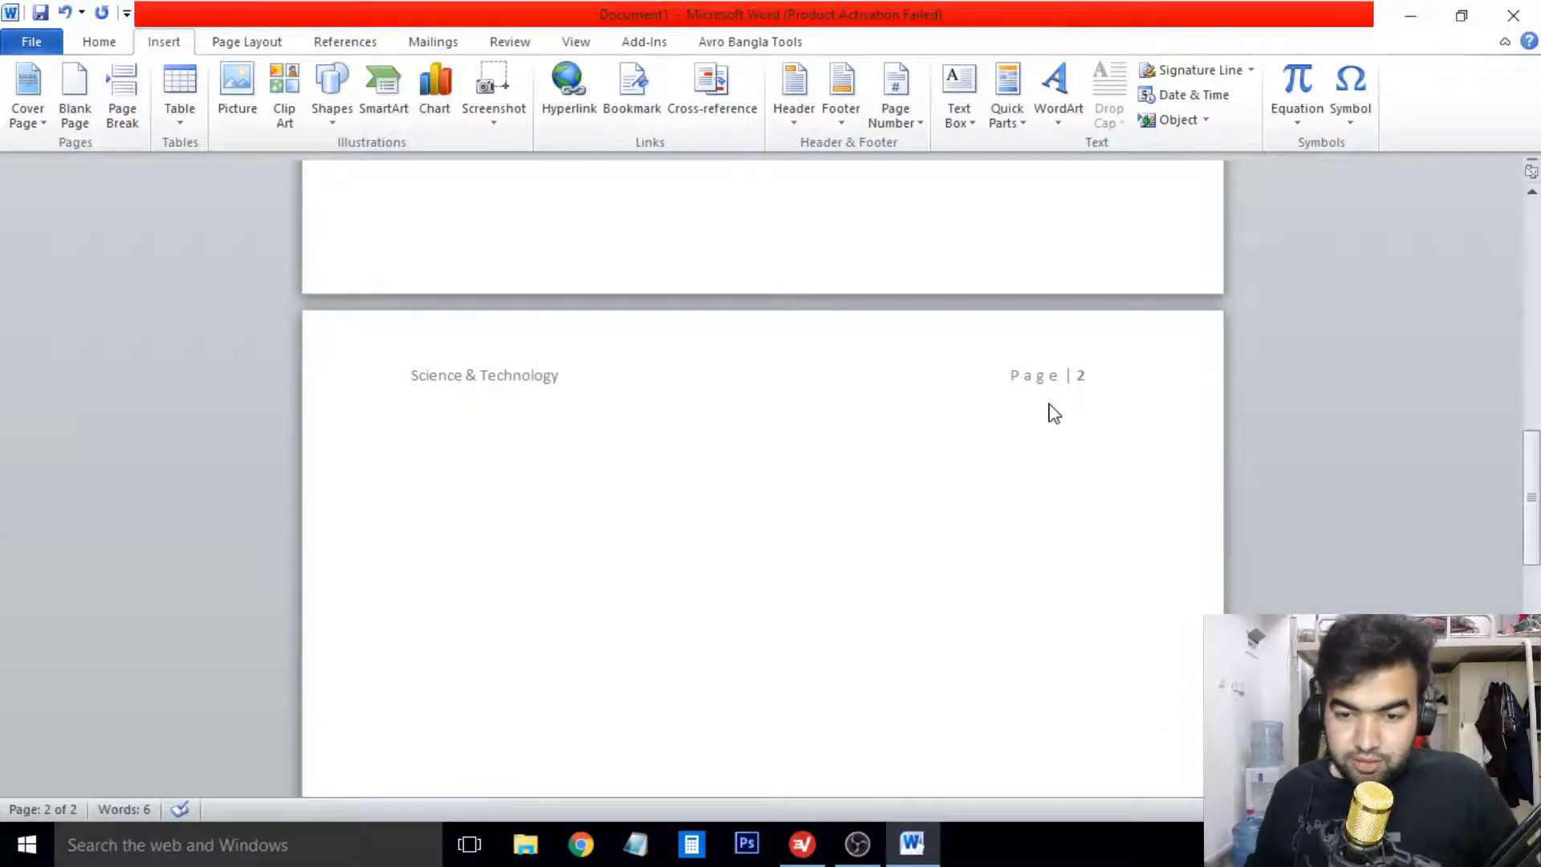
pyautogui.scroll(3, 1076, 425)
pyautogui.scroll(-1, 1082, 482)
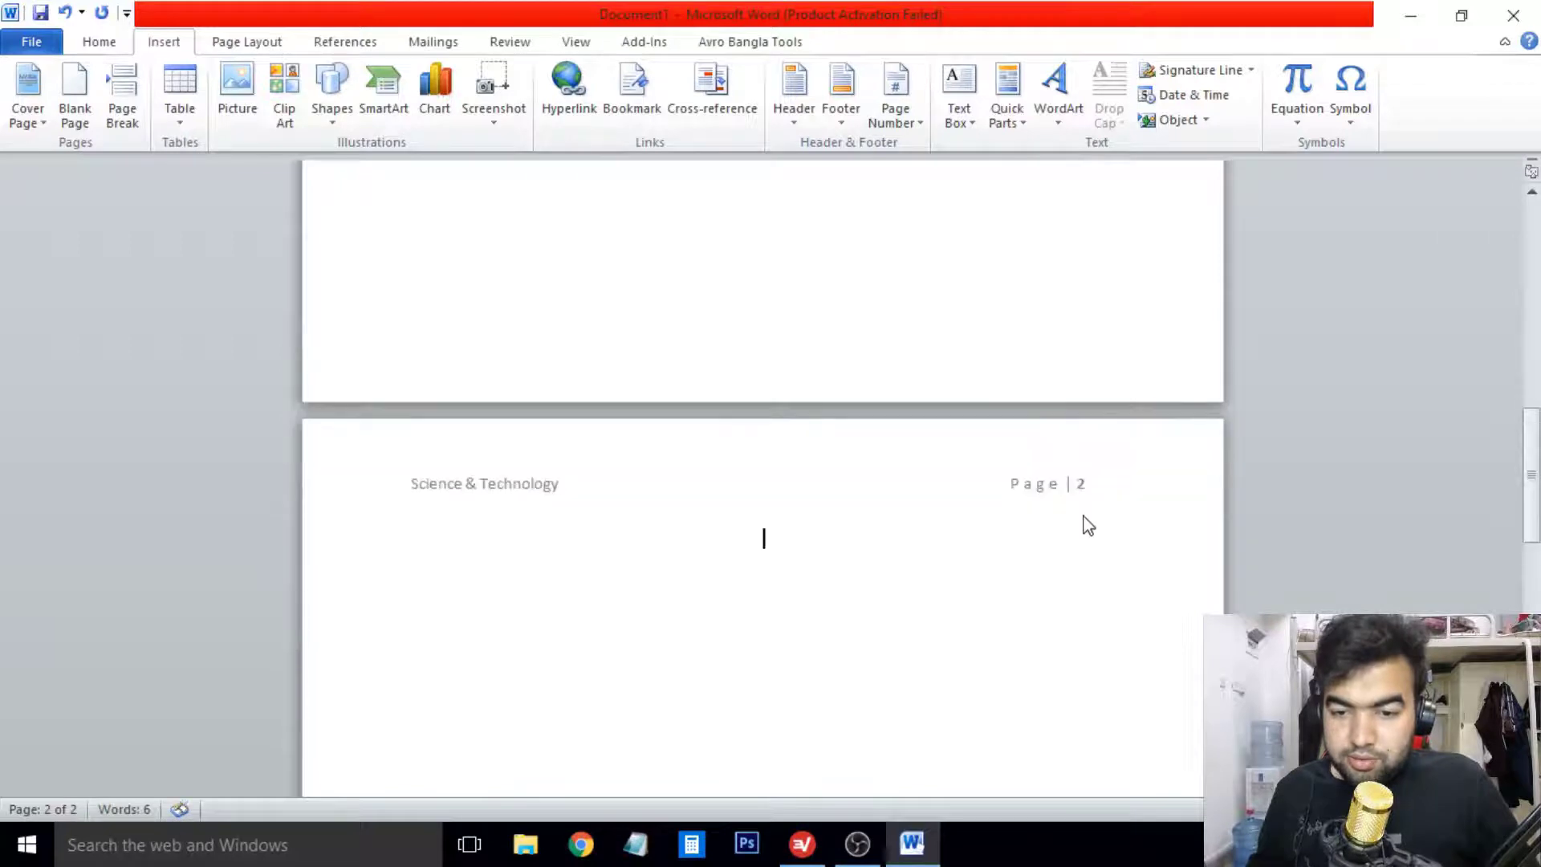
pyautogui.scroll(-3, 1062, 533)
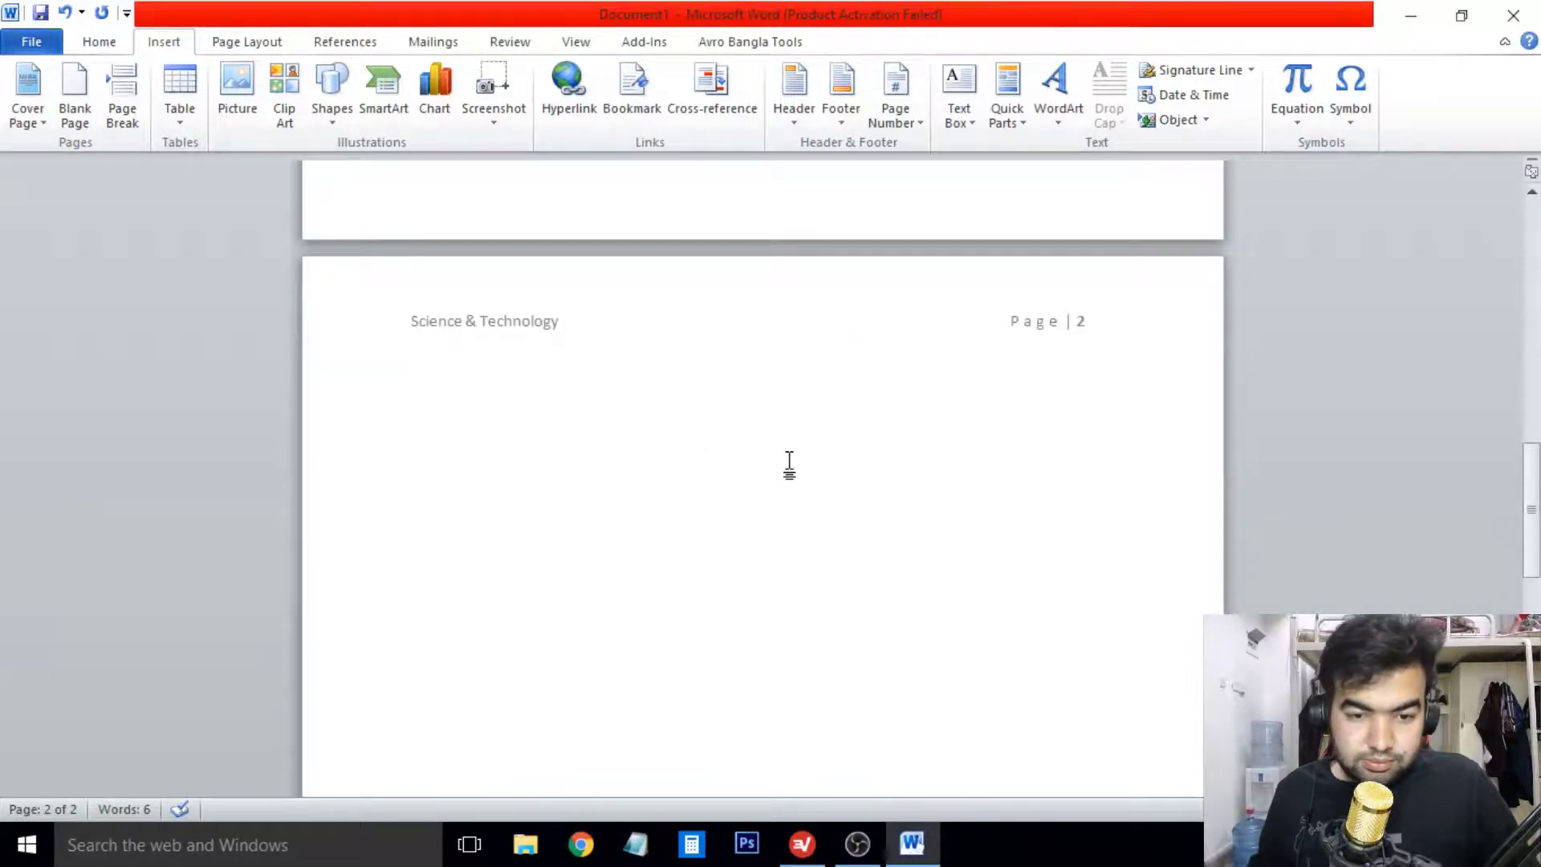
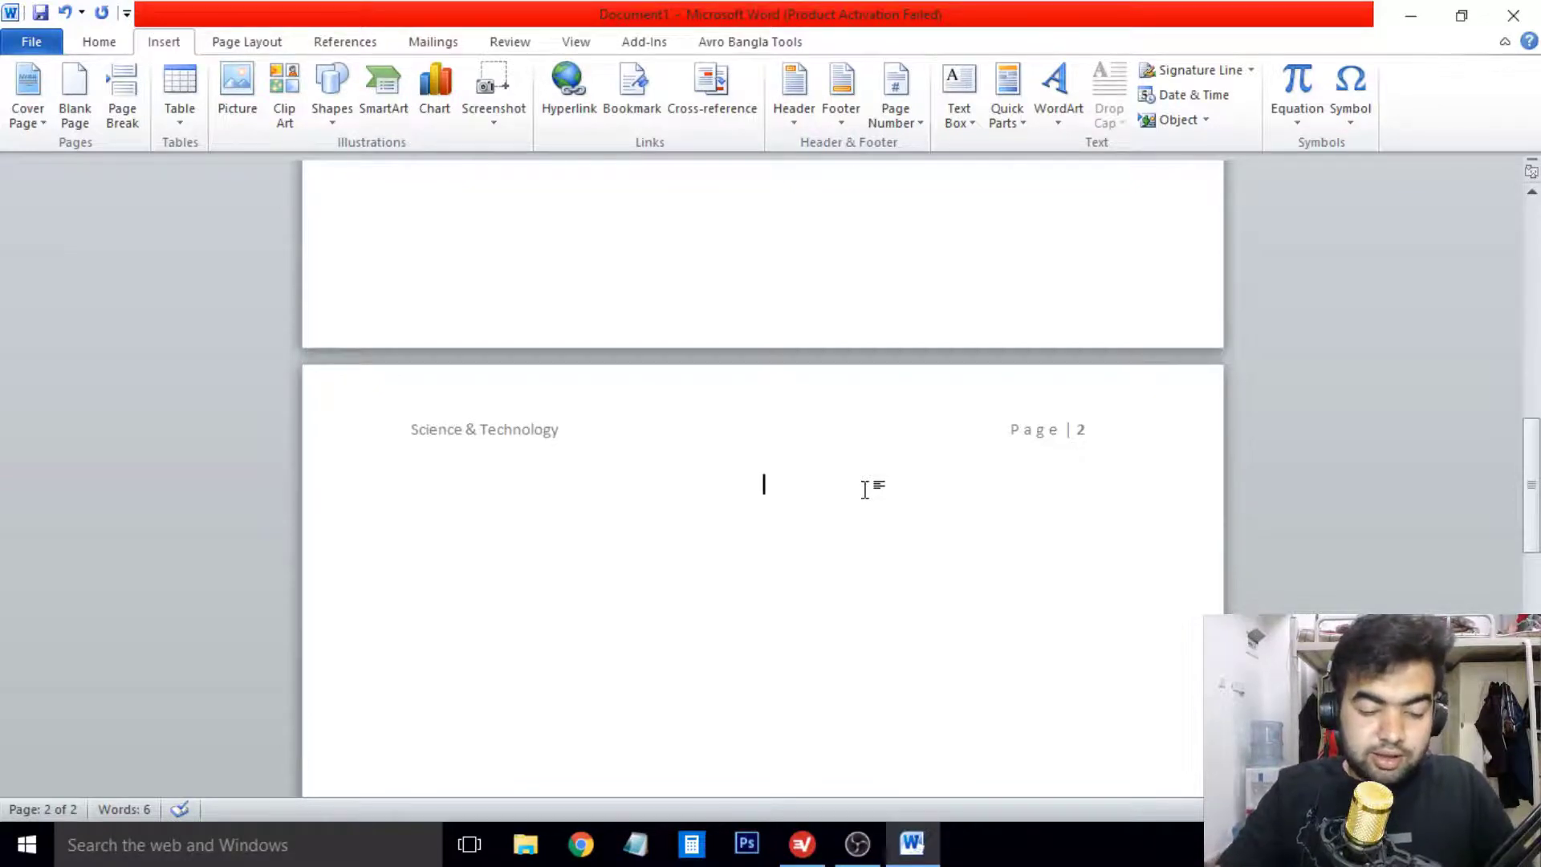
pyautogui.write('About')
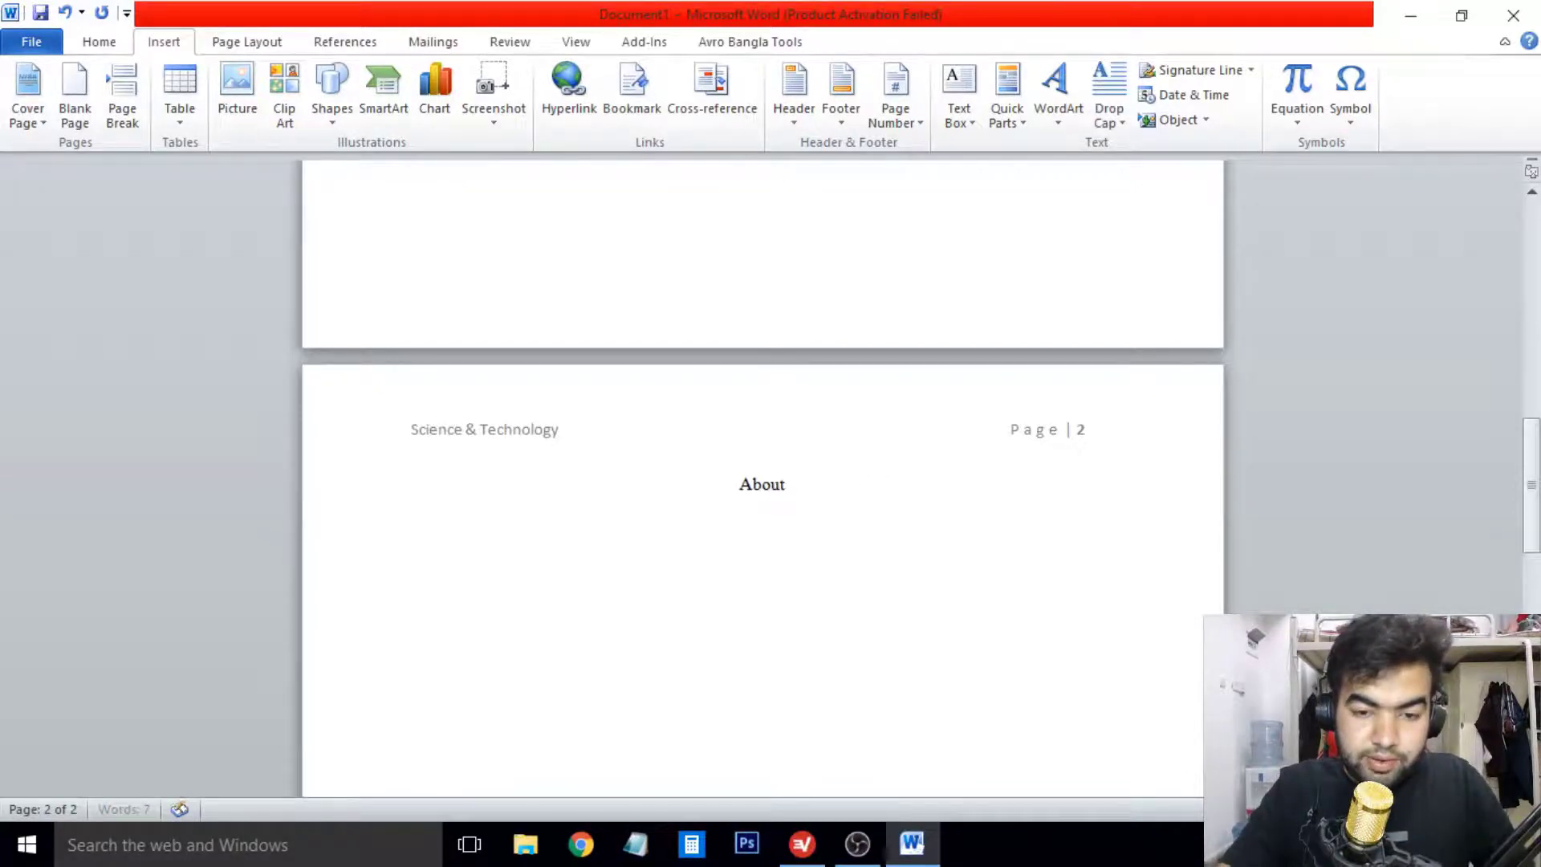
pyautogui.write(' the rese')
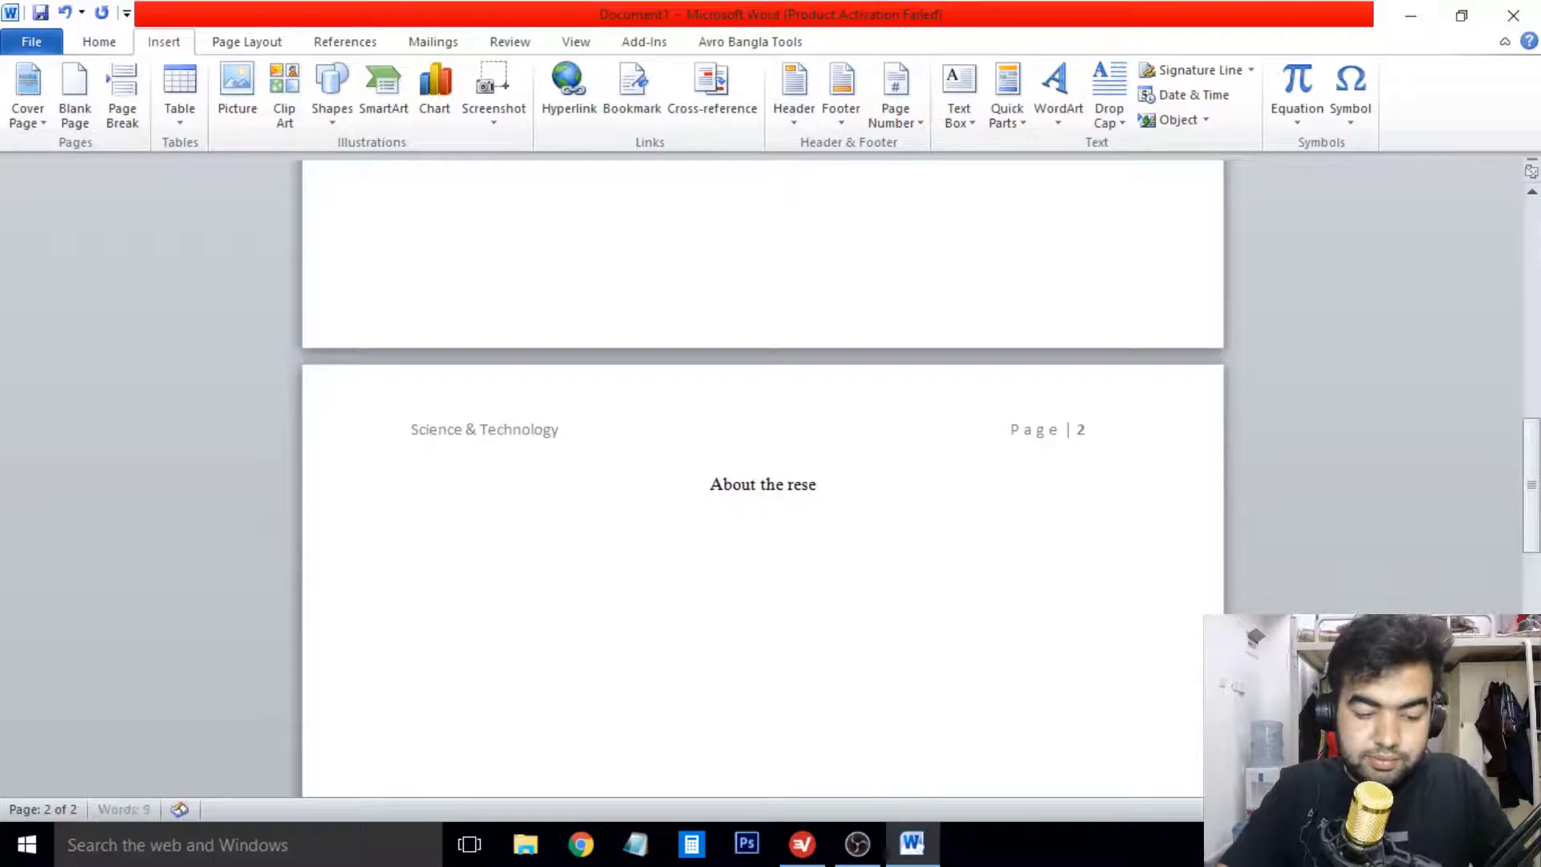
pyautogui.write('arch paper ')
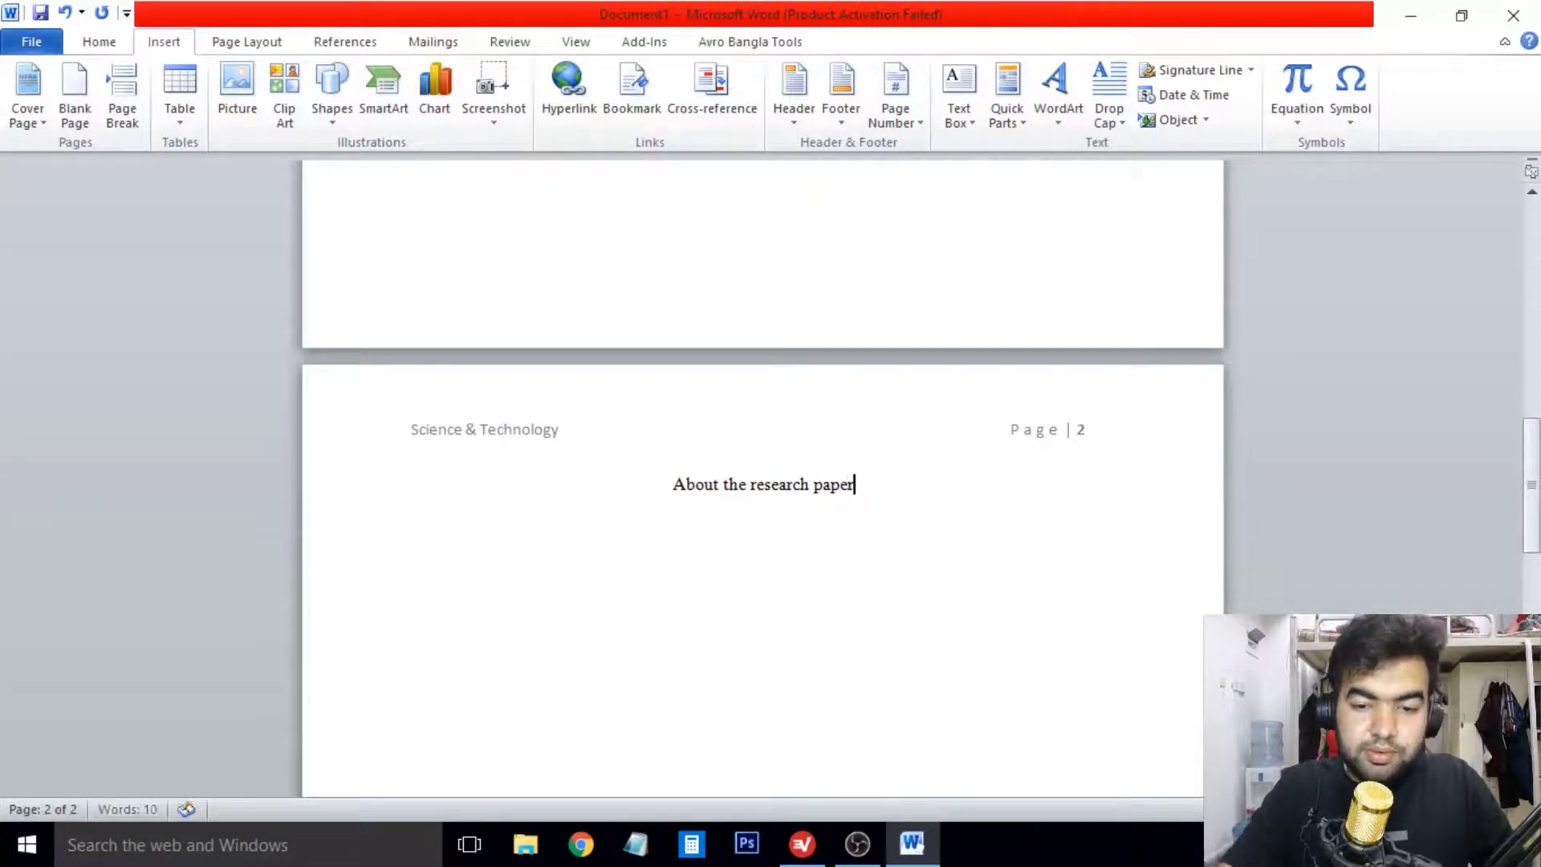
pyautogui.write('.')
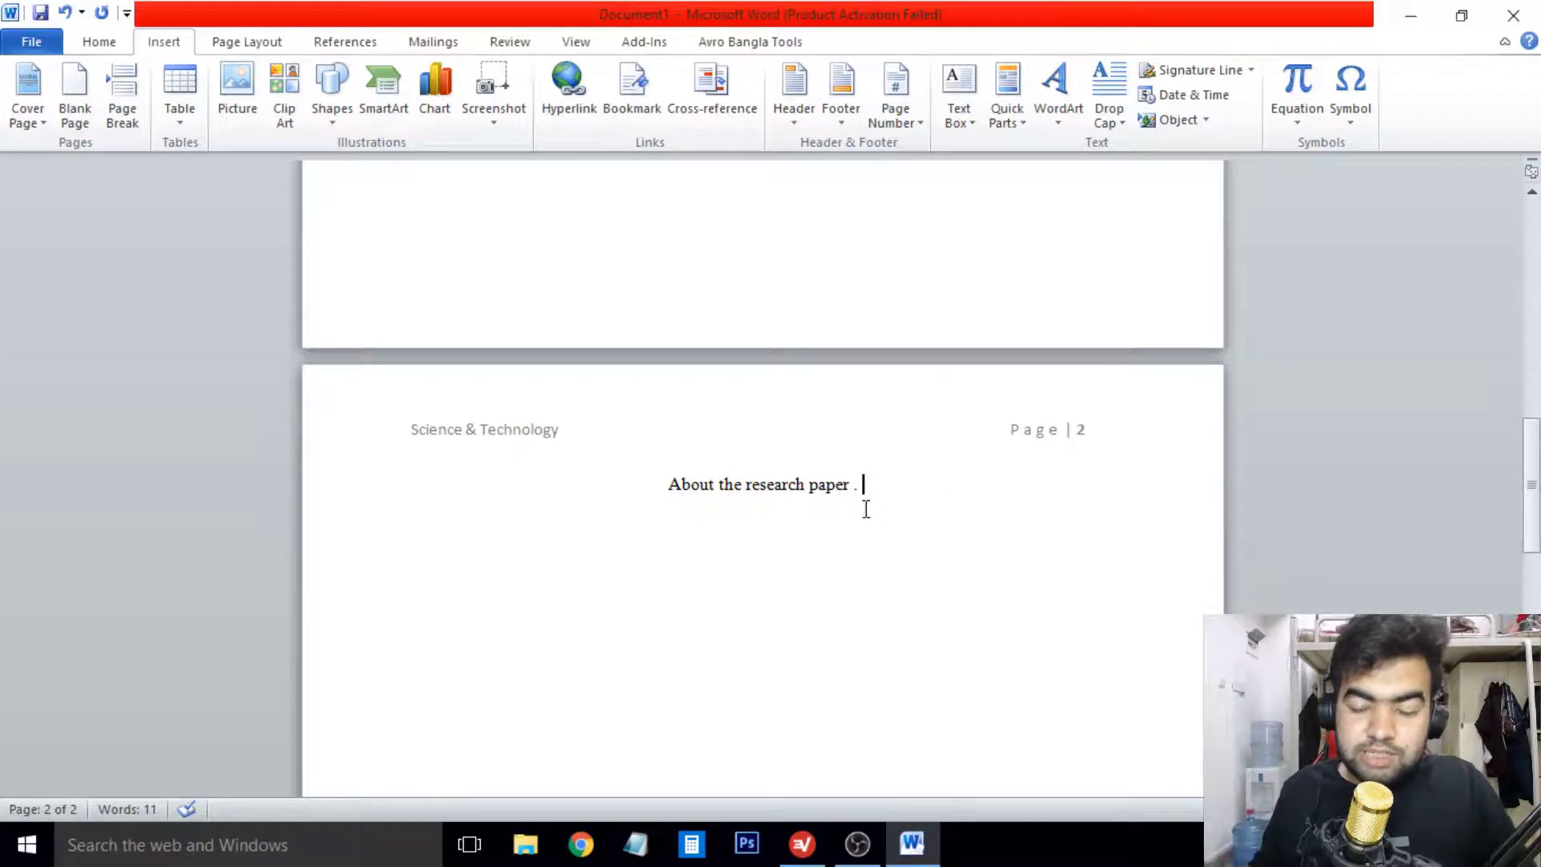
# Step: Insert a page break after the page 2 text and enter the centered heading "Science and Technology" on page 3
pyautogui.scroll(-2, 870, 509)
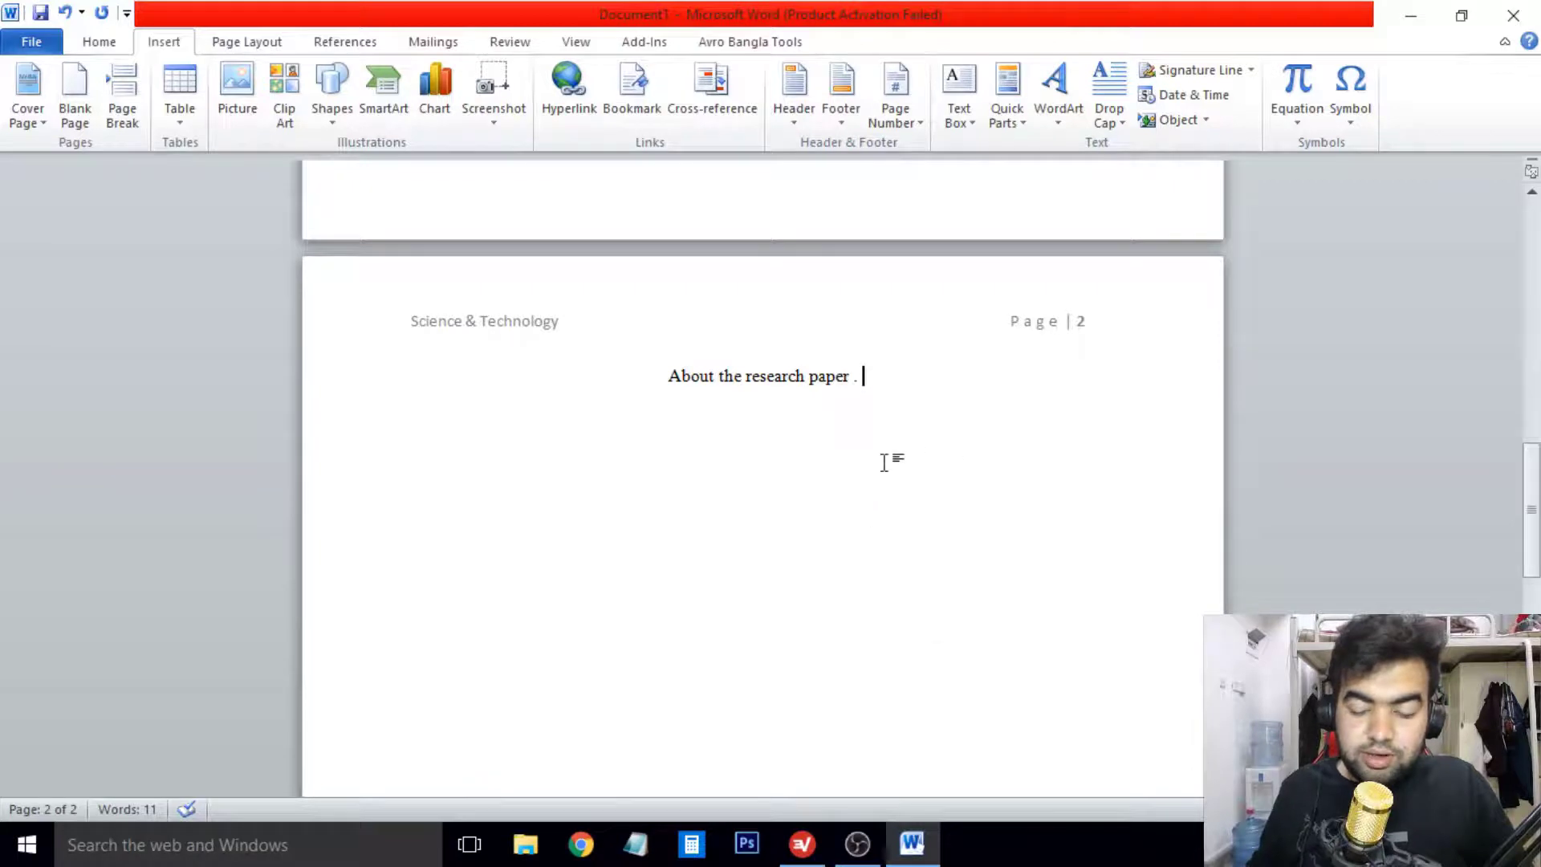
pyautogui.hotkey('ctrl', 'Return')
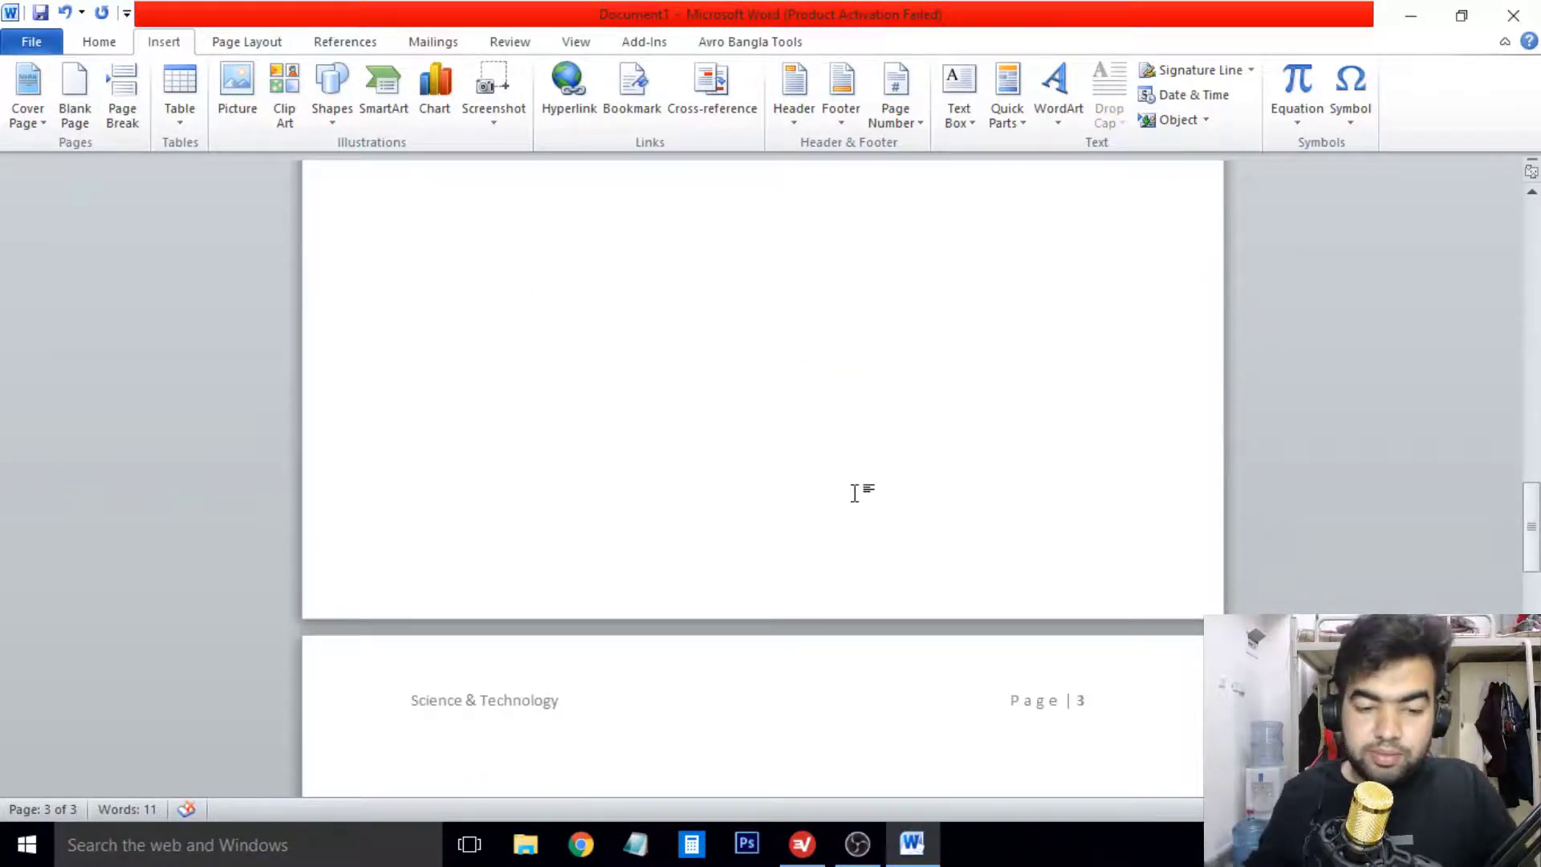
pyautogui.scroll(-5, 857, 514)
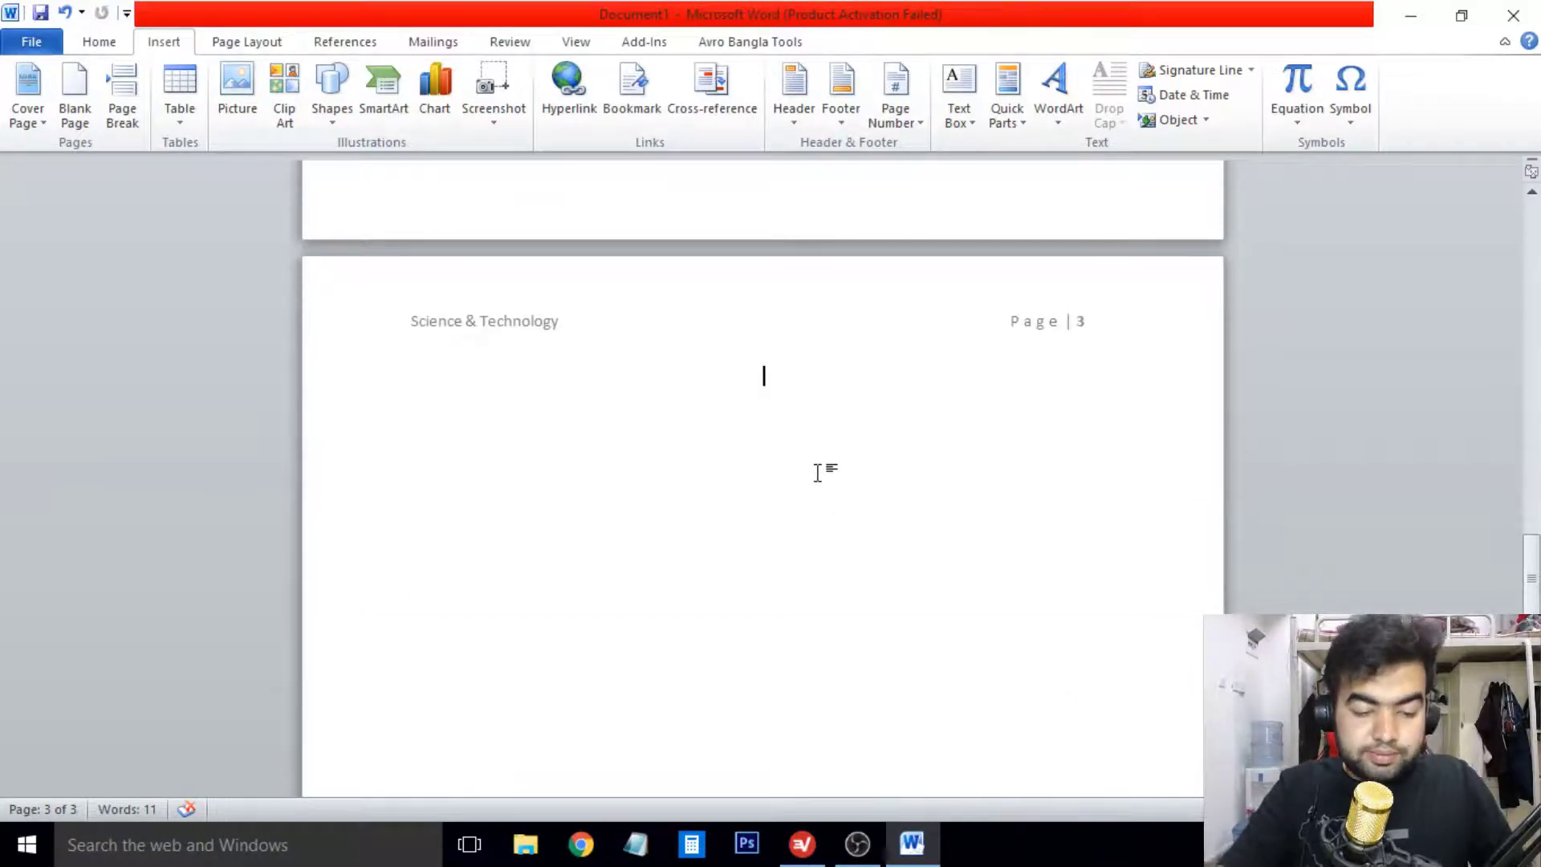
pyautogui.write('Science')
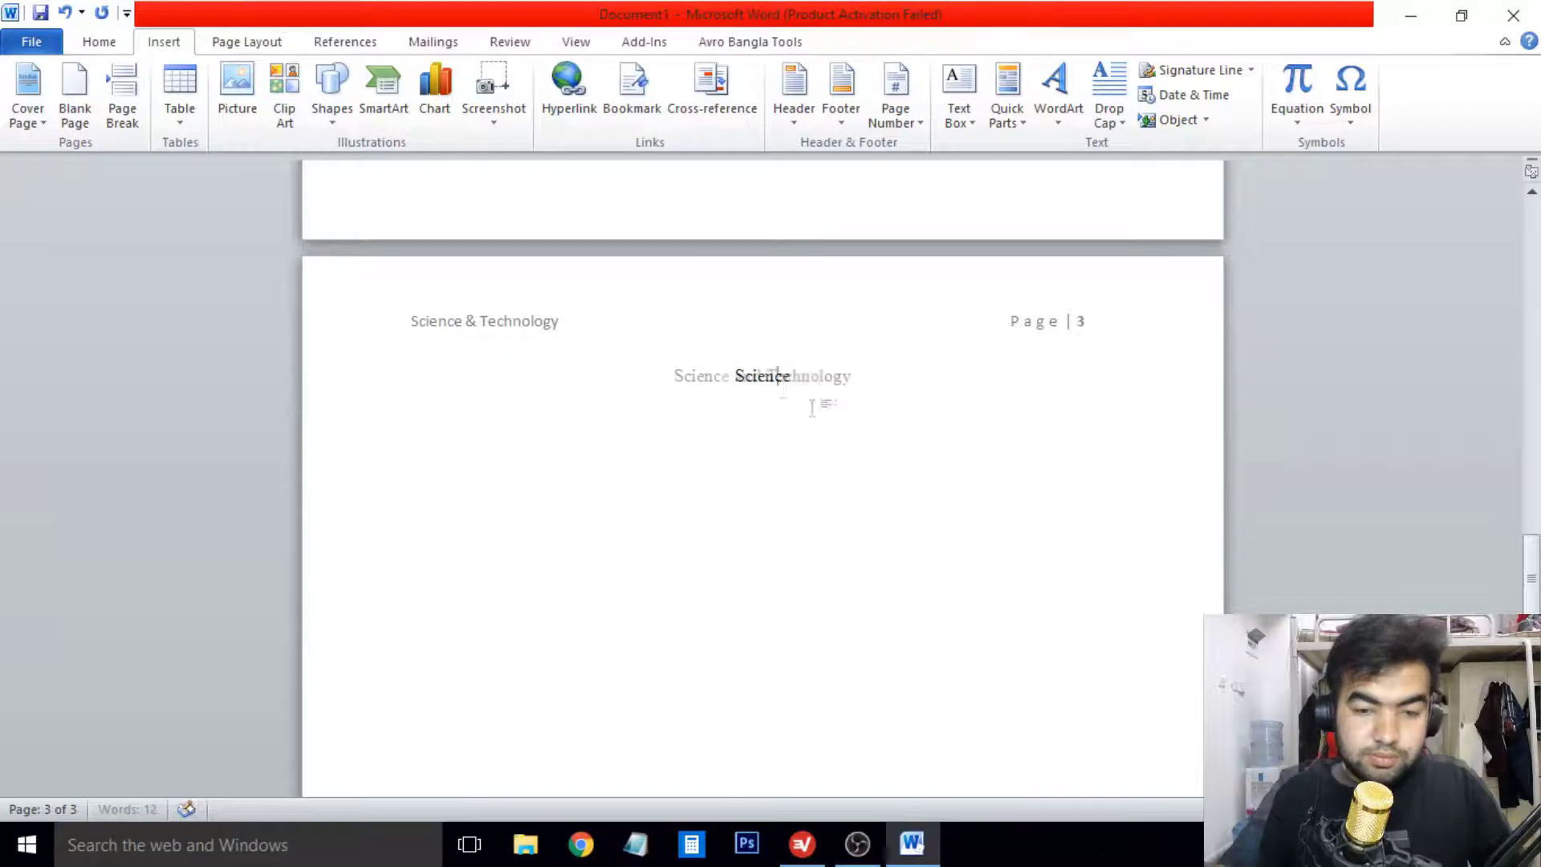
pyautogui.write(' and Technology')
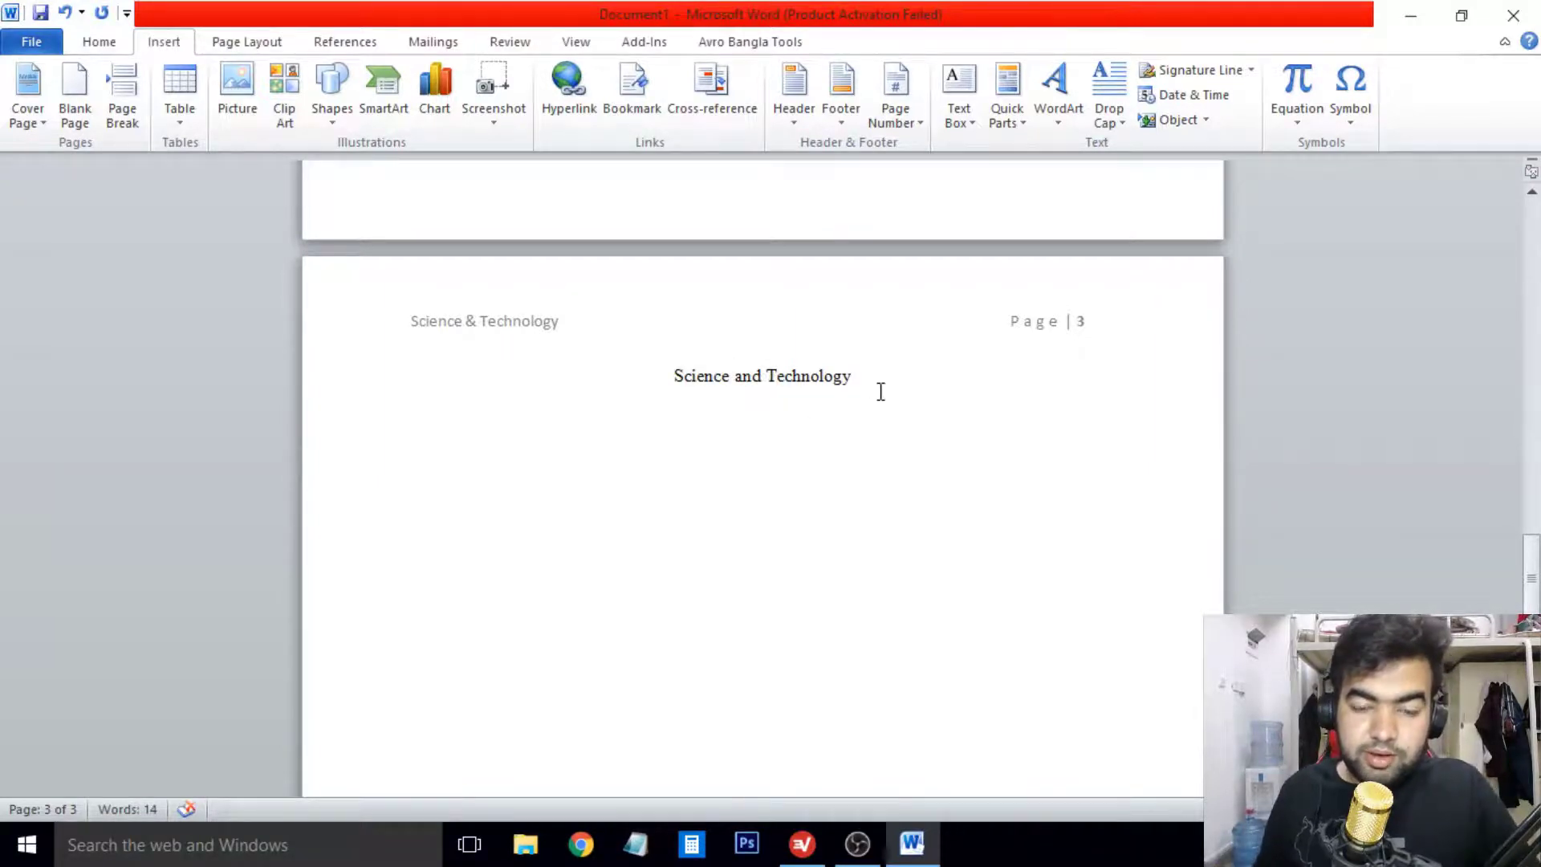
# Step: Start a new line below the "Science and Technology" heading on page 3 and align it left
pyautogui.press('Return')
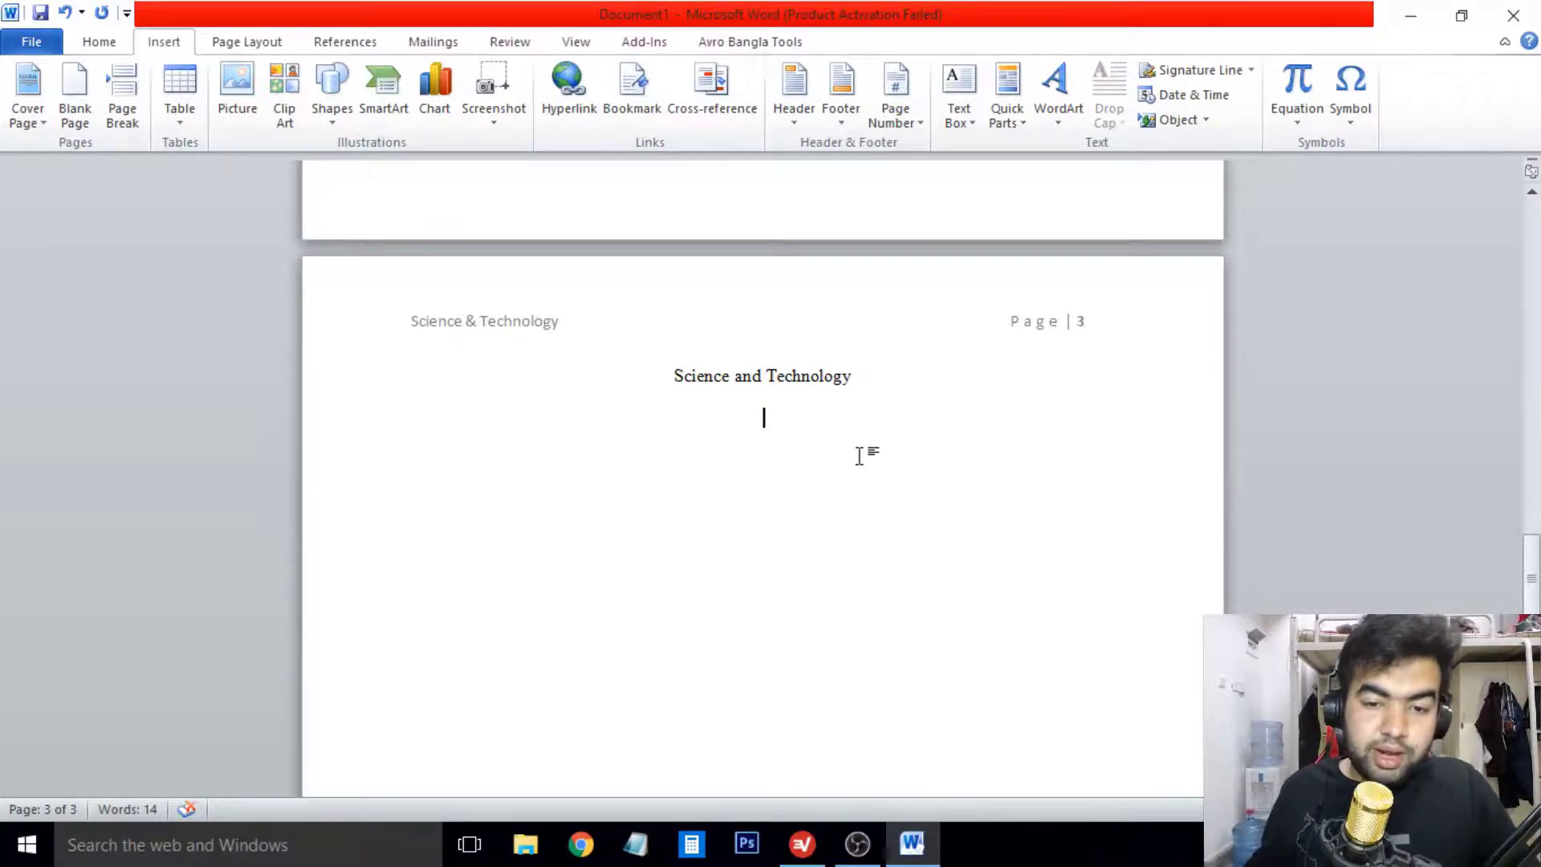
pyautogui.click(126, 42)
pyautogui.doubleClick(471, 427)
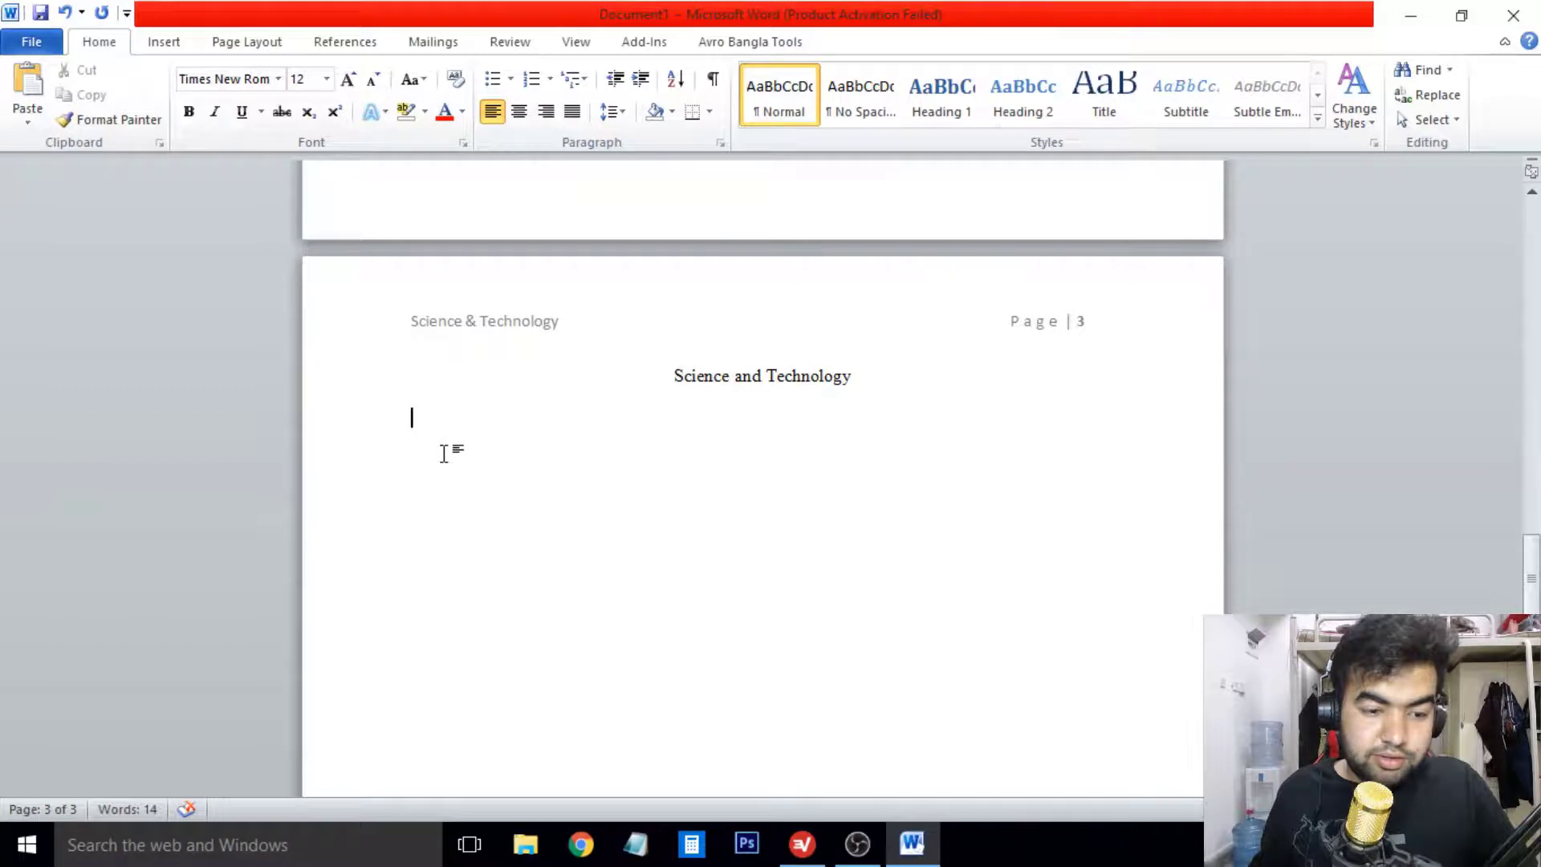
# Step: Enter "There is a tab" as an indented first line under the page 3 heading, followed by an unindented line "sdklskdfl"
pyautogui.press('Tab')
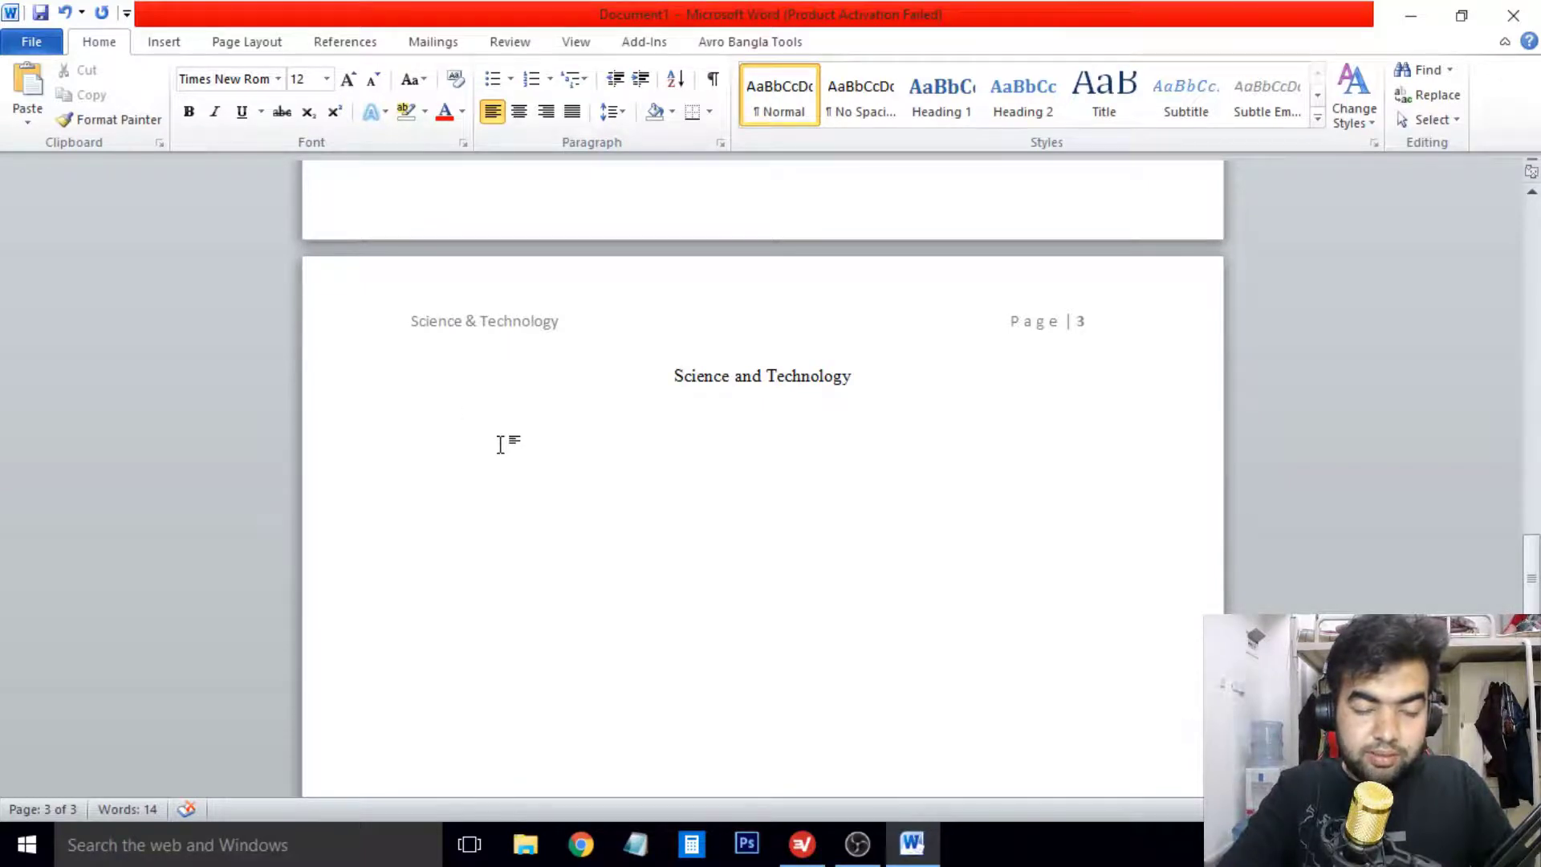
pyautogui.write('There is a ')
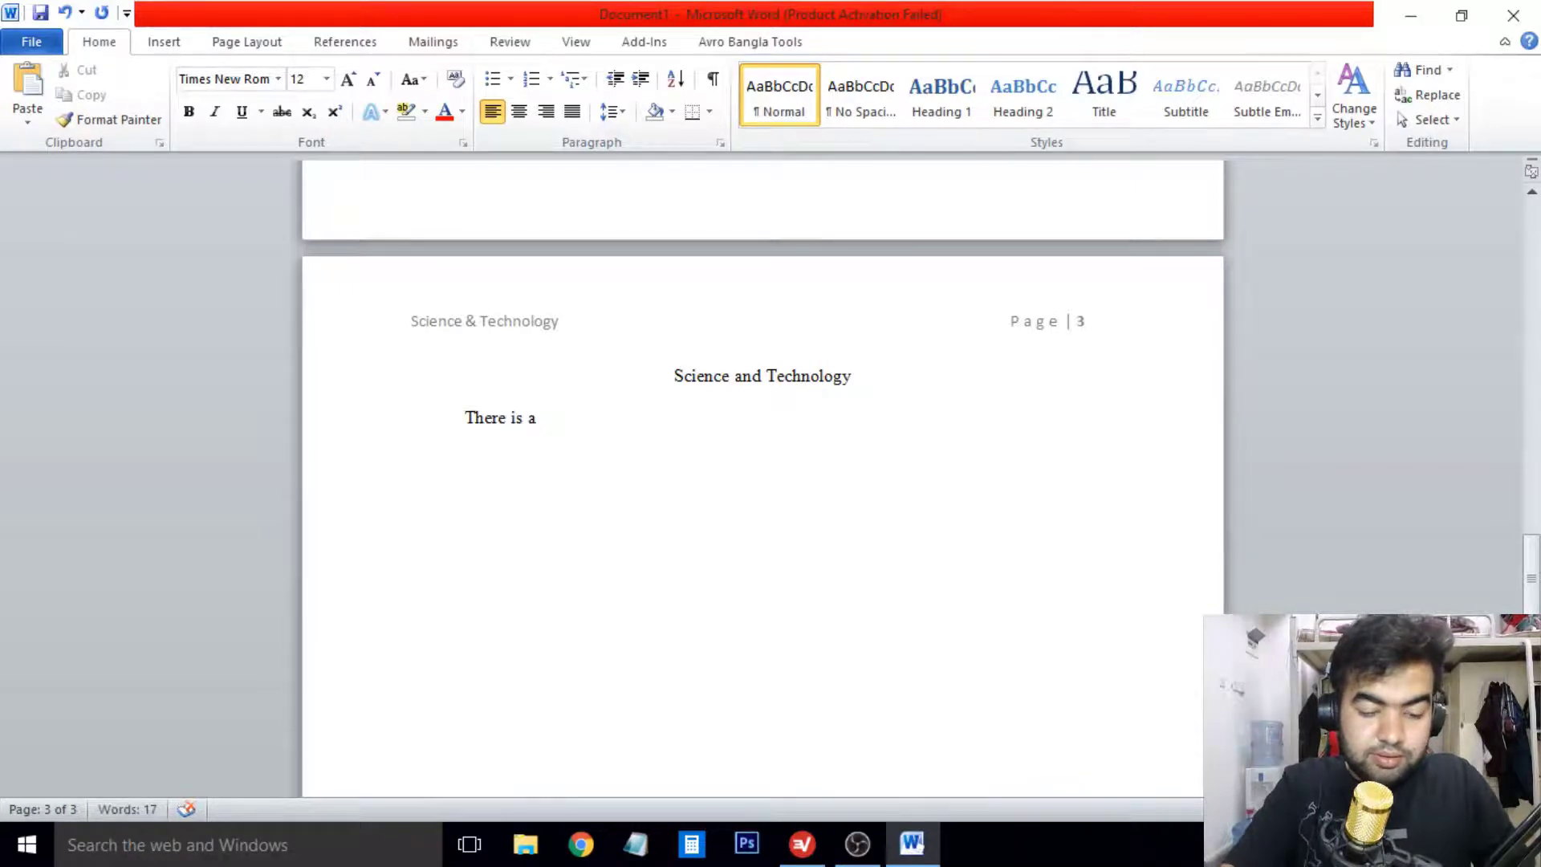
pyautogui.write('tab')
pyautogui.press('Return')
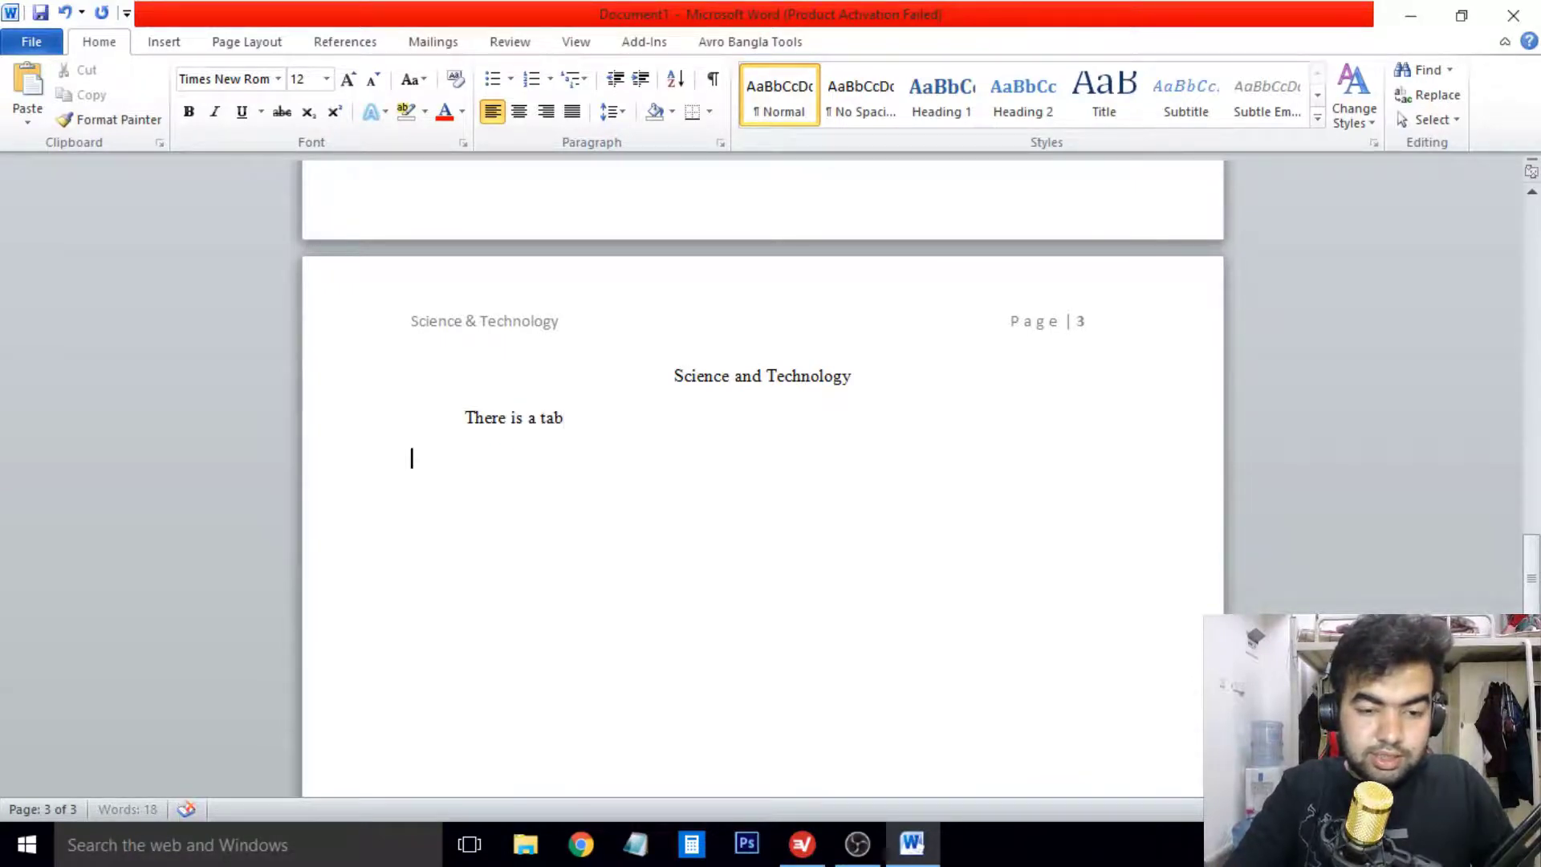
pyautogui.write('sdklskdfl')
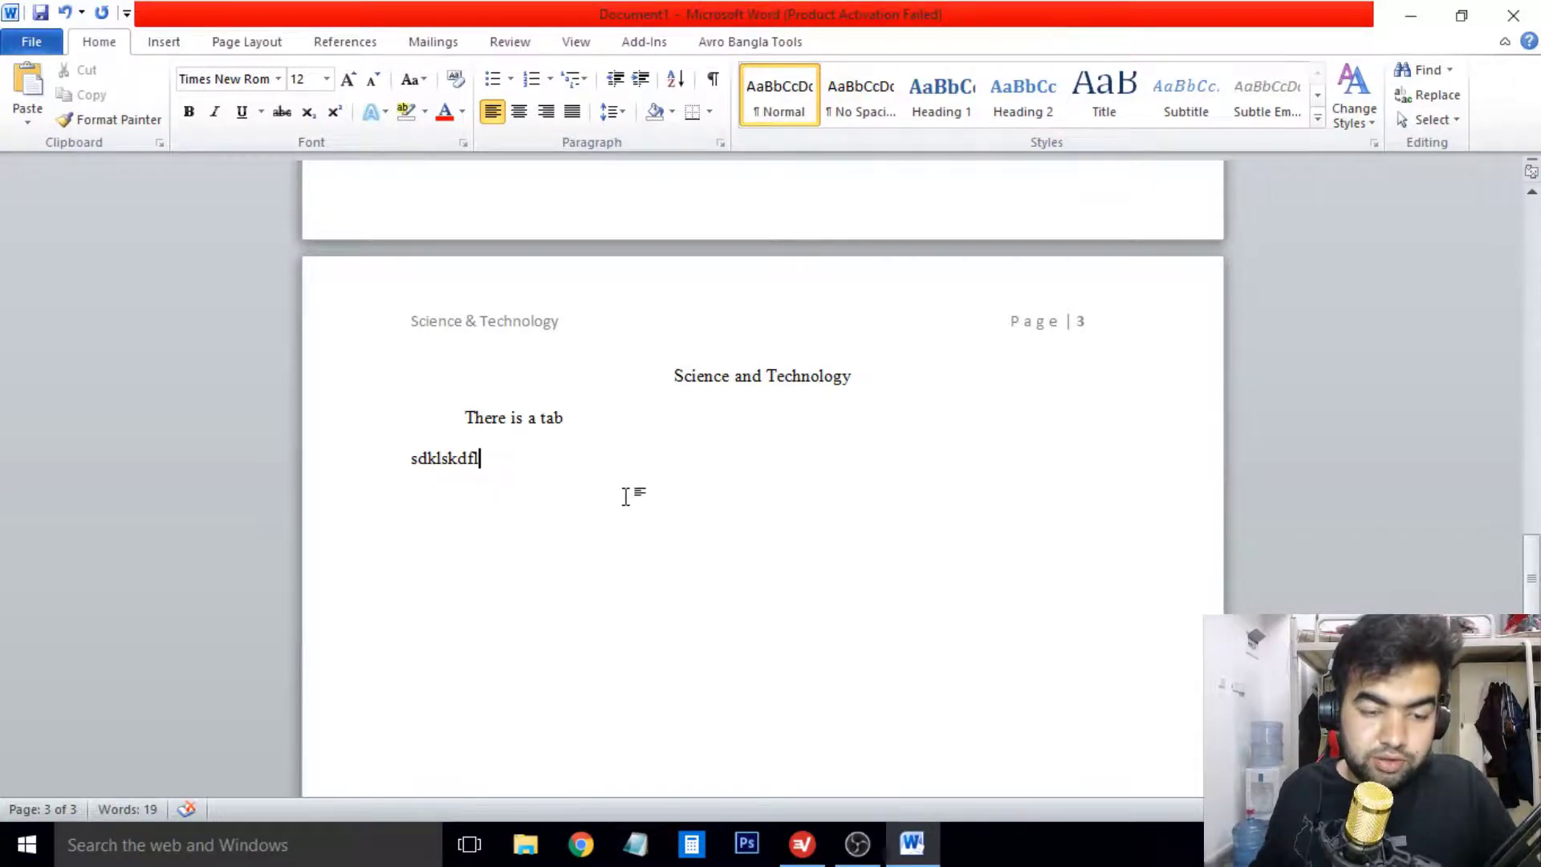
# Step: Leave one blank line below the sample text on page 3 and enter "Samsung note 7 blast in 2017"
pyautogui.scroll(-1, 602, 529)
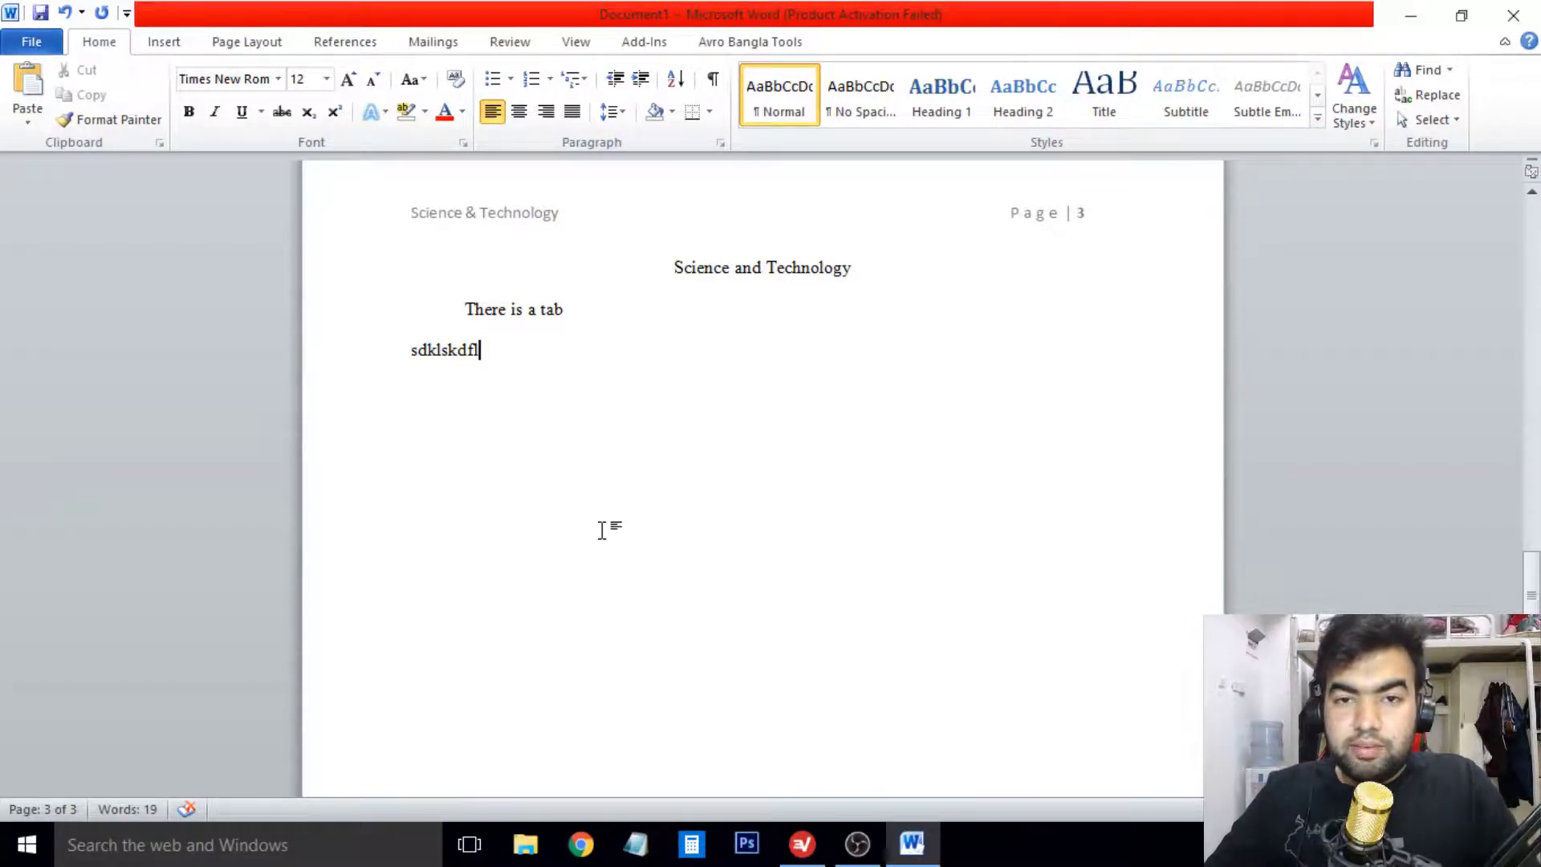
pyautogui.press('Return')
pyautogui.press('Return')
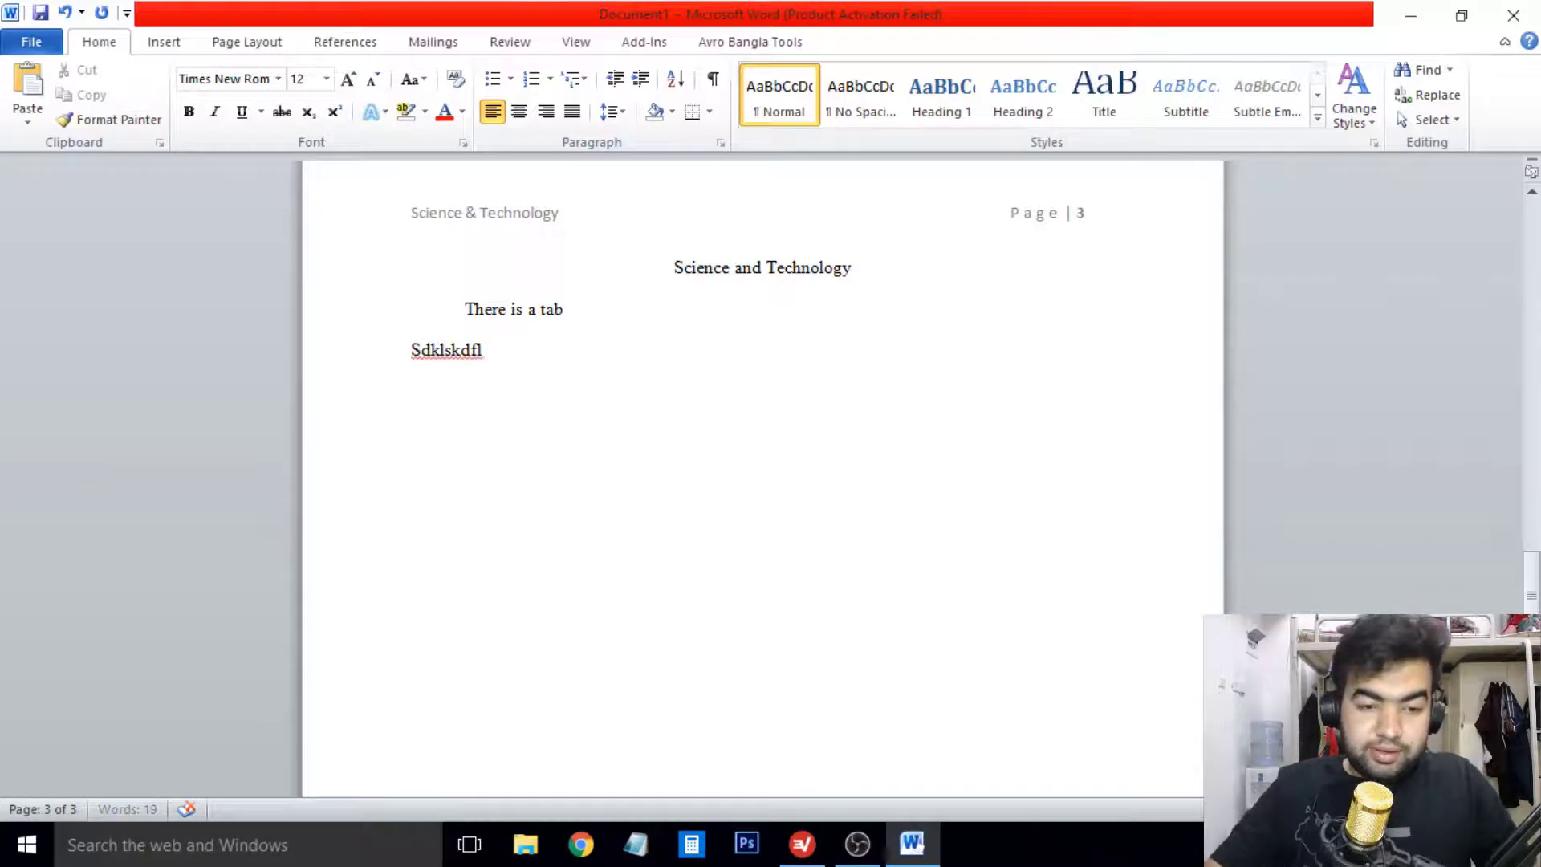
pyautogui.write('Samsu')
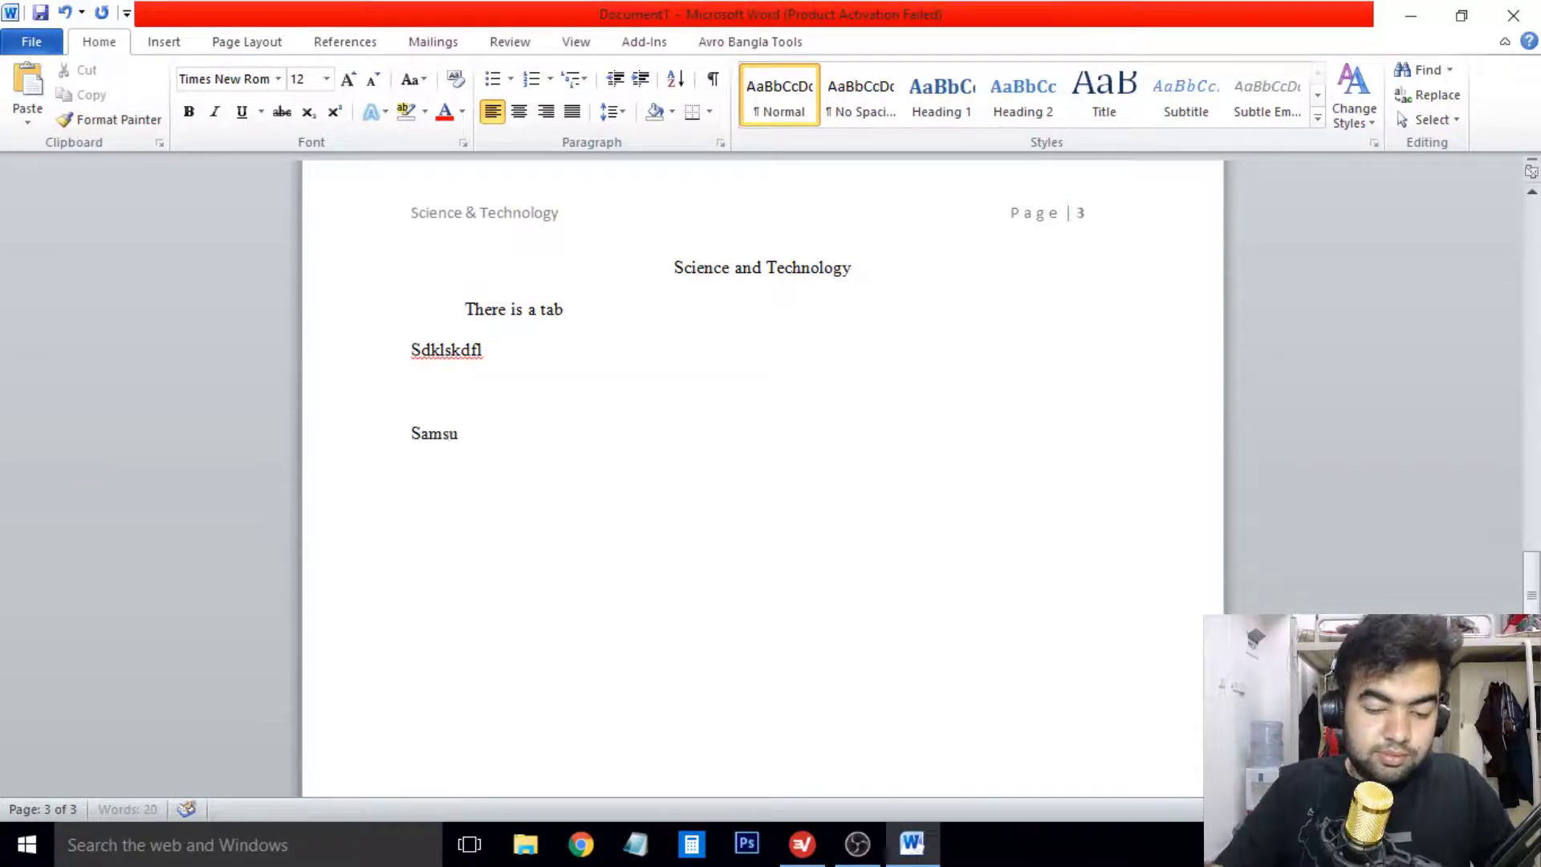
pyautogui.write('ng note 7 ')
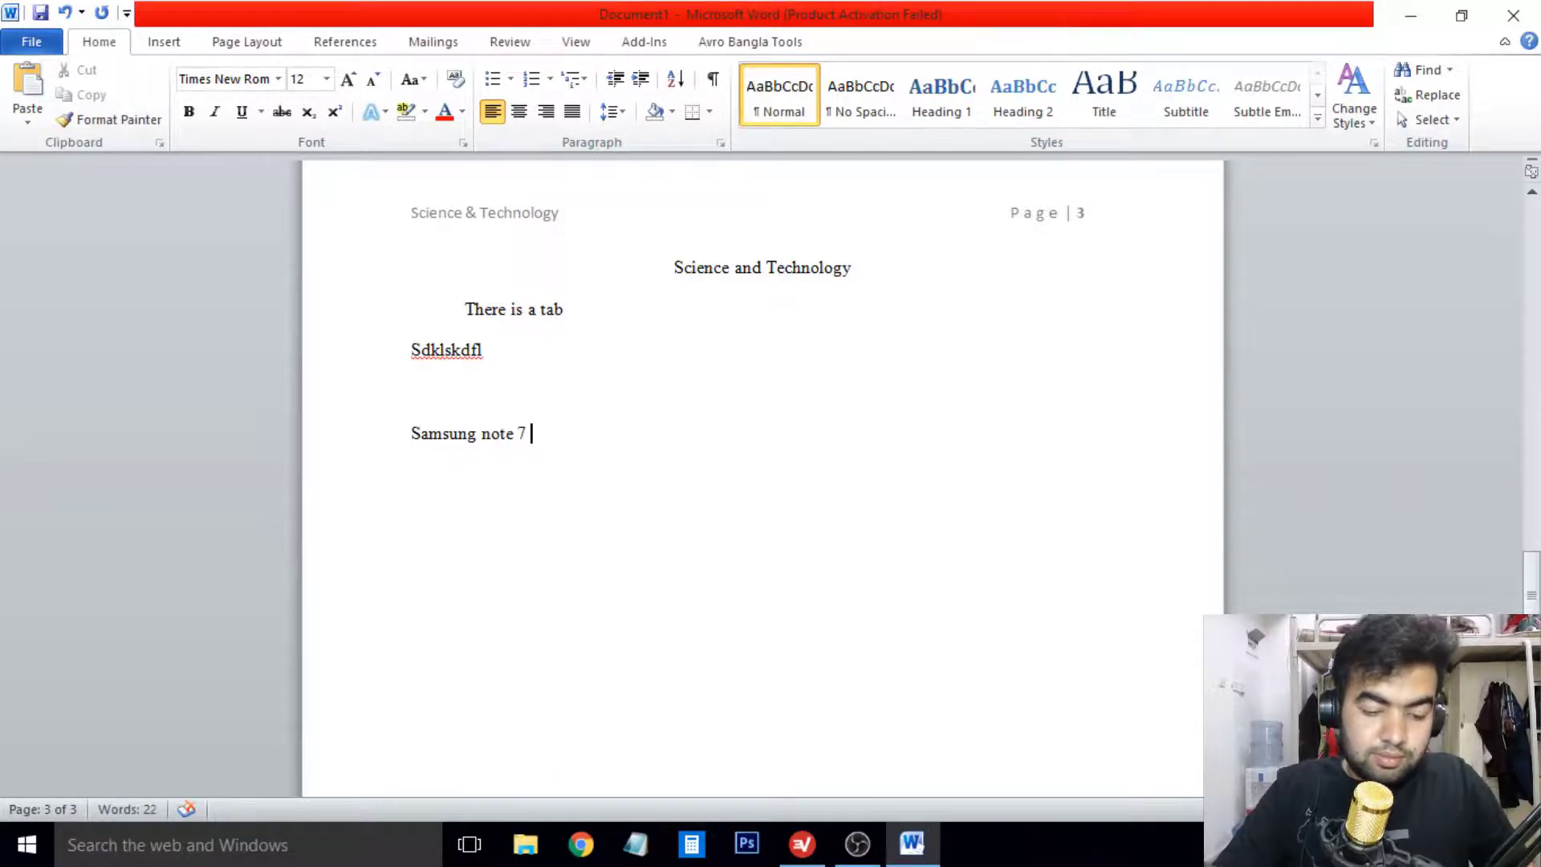
pyautogui.write('blast in ')
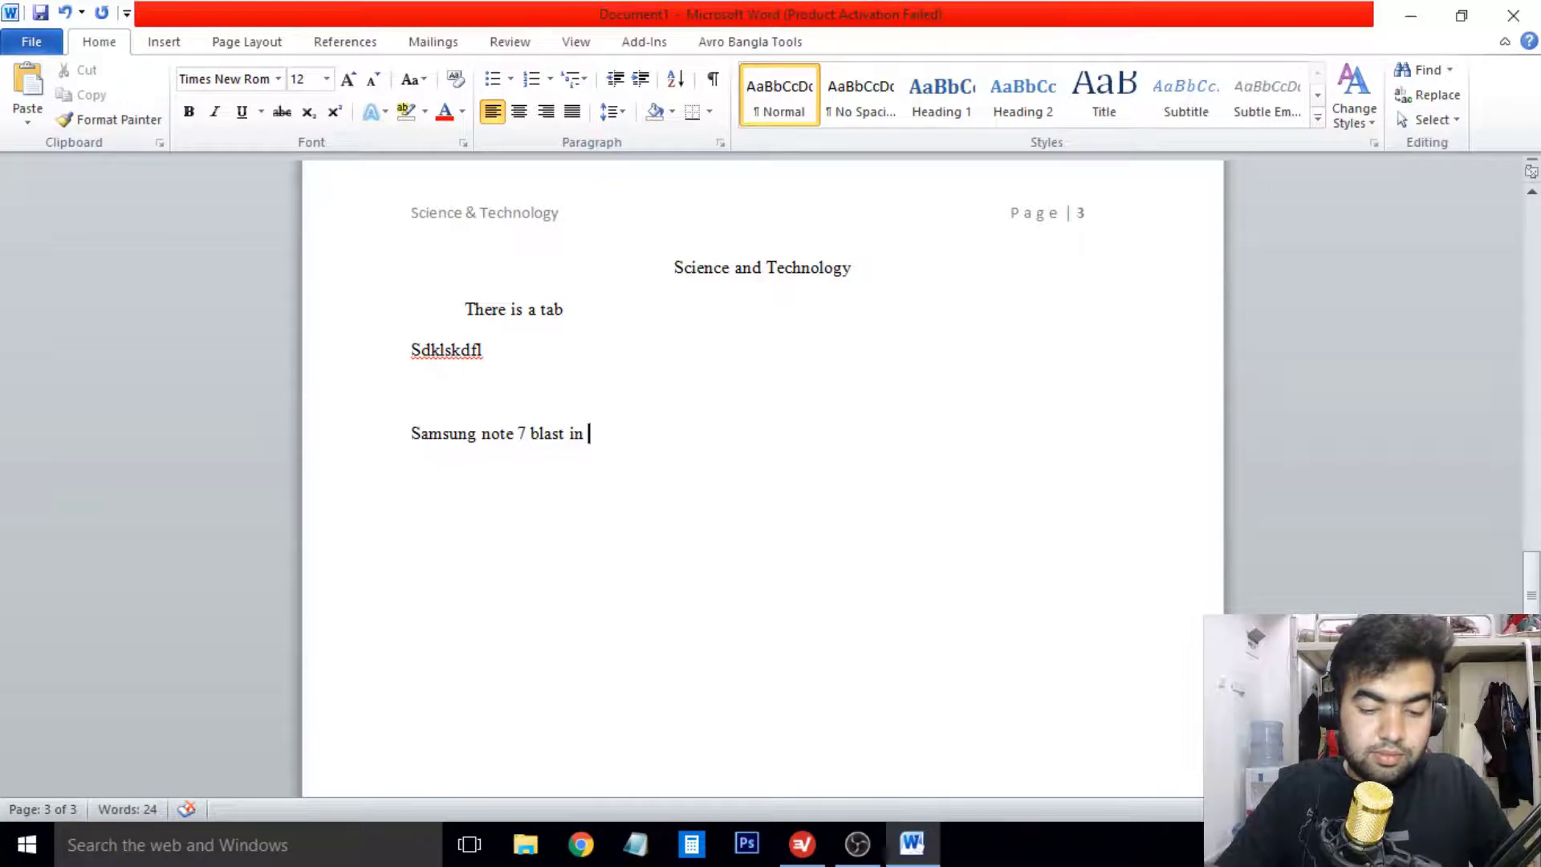
pyautogui.write('2017')
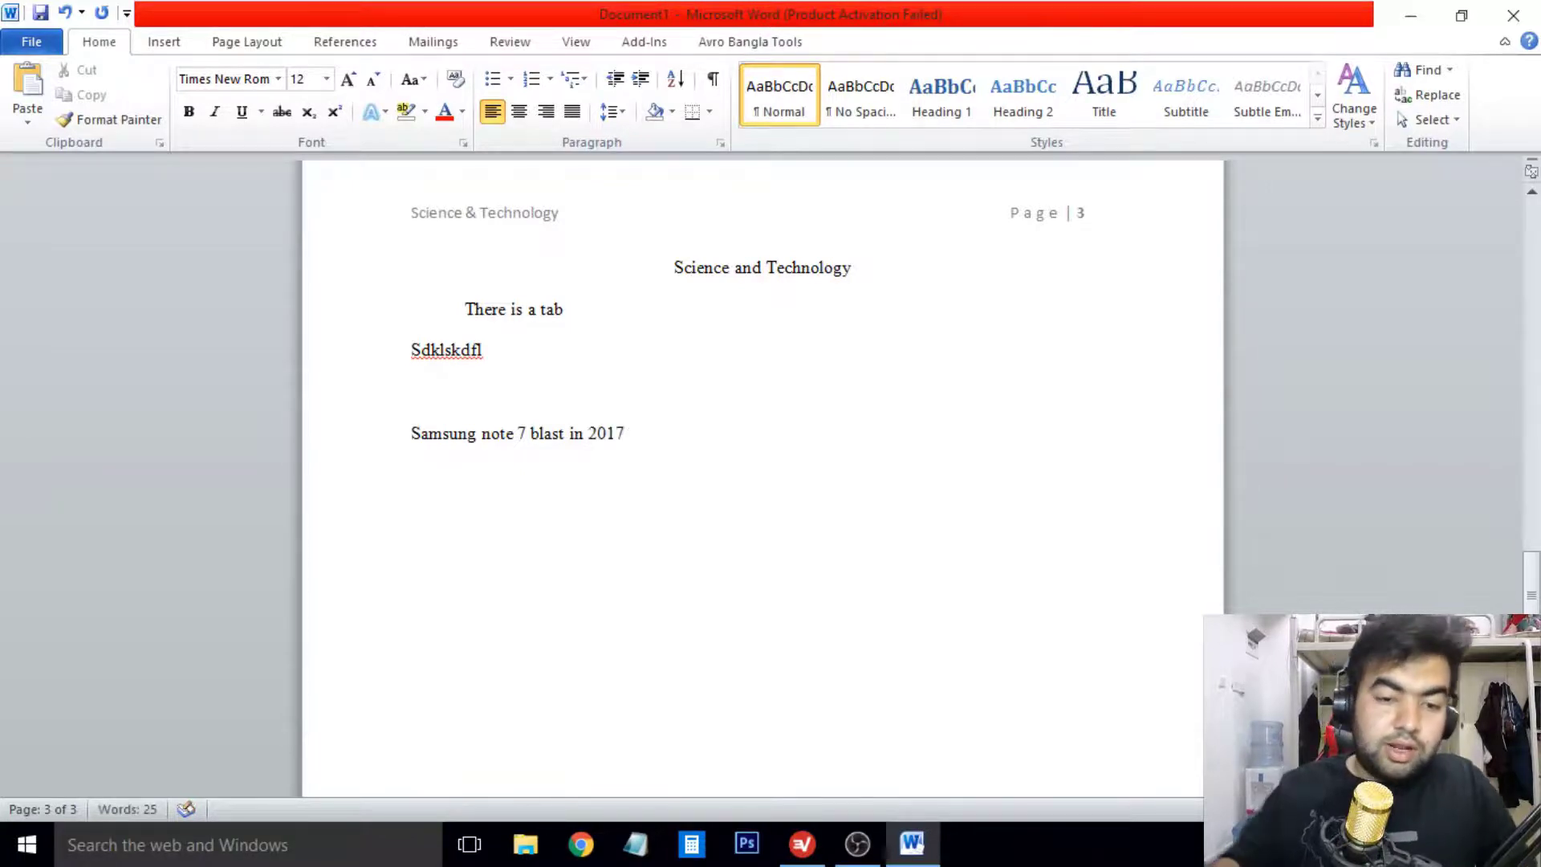
# Step: Add the citation marker "(**)" at the end of the "Samsung note 7 blast in 2017" sentence
pyautogui.moveTo(412, 434); pyautogui.dragTo(630, 448)
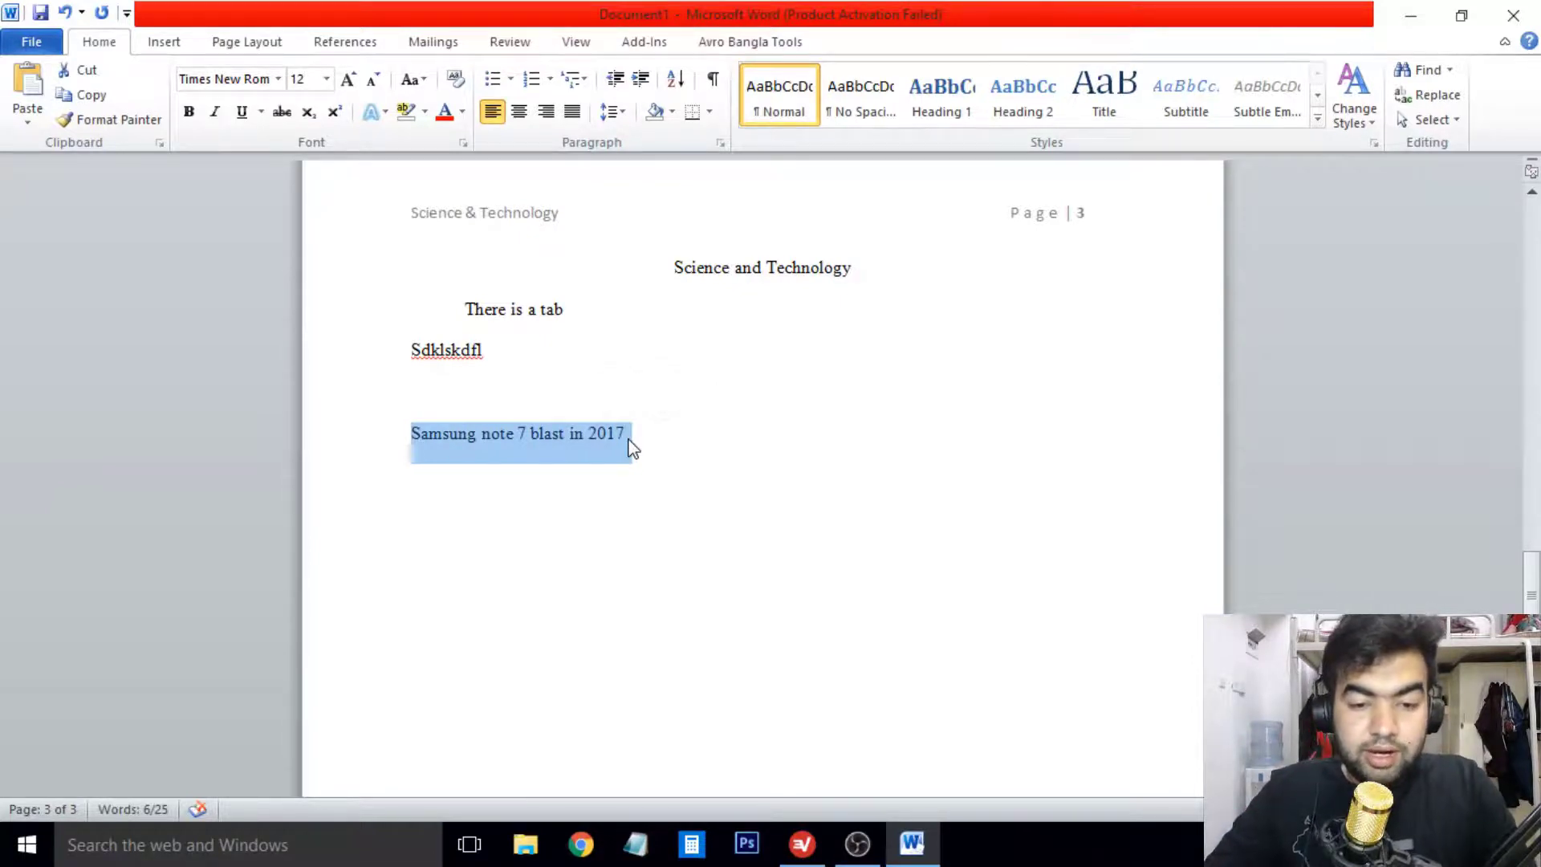
pyautogui.click(630, 439)
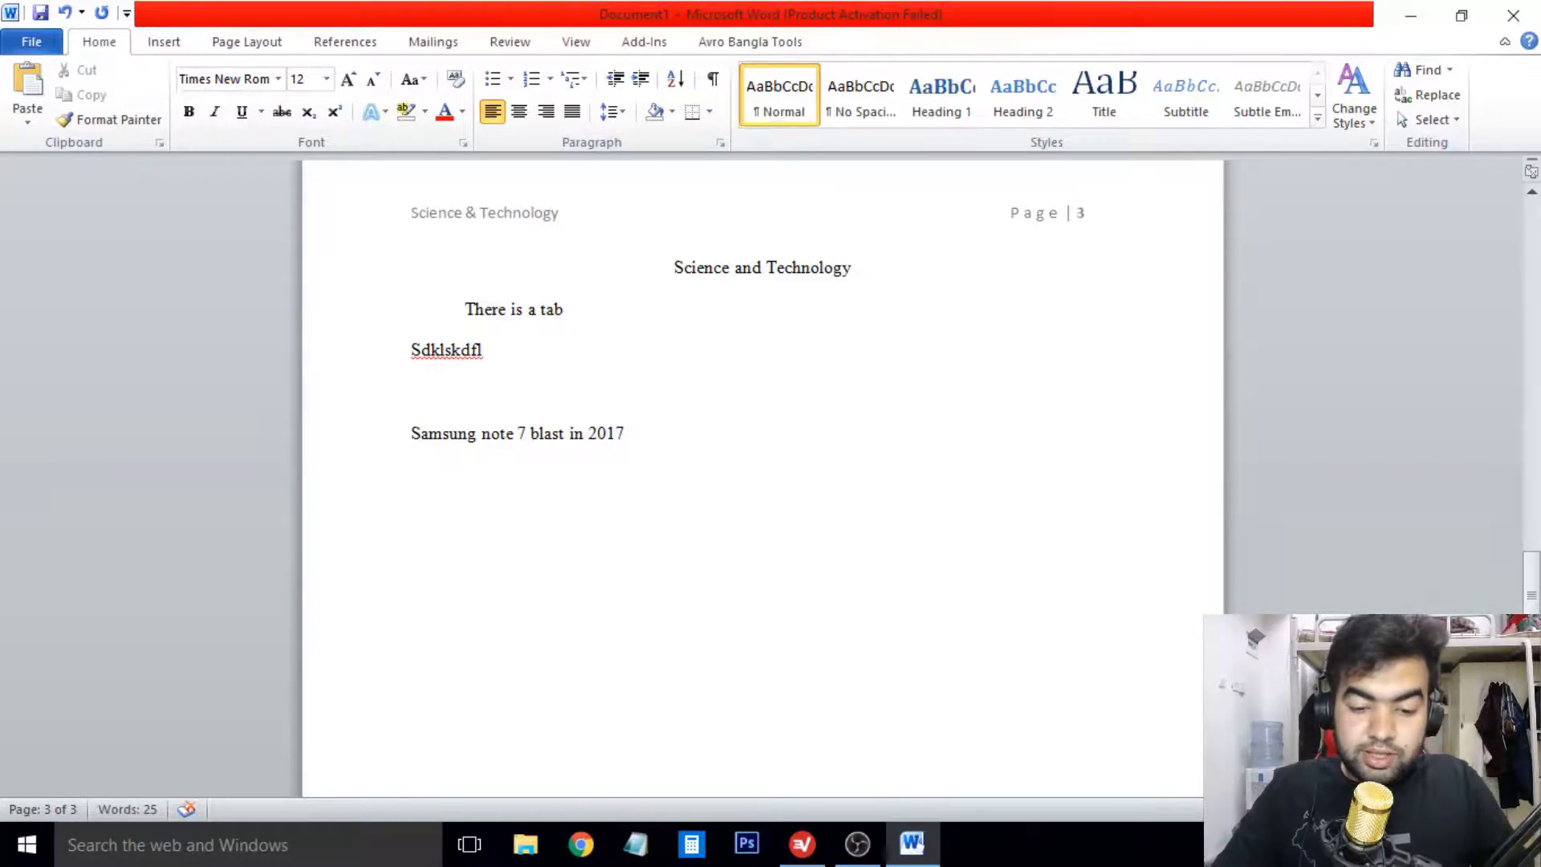
pyautogui.write('(')
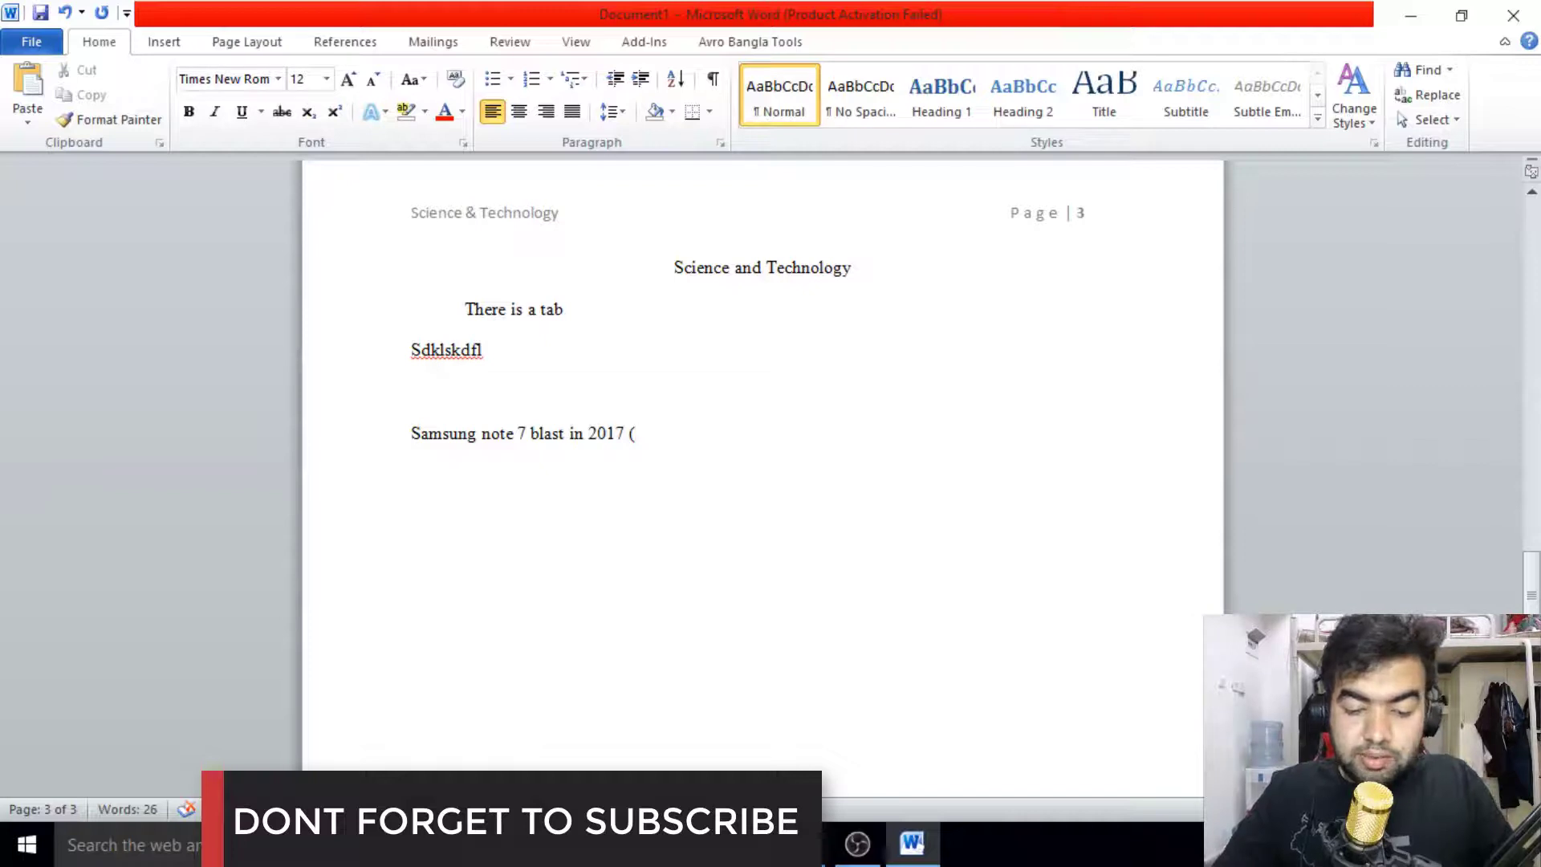
pyautogui.write('**')
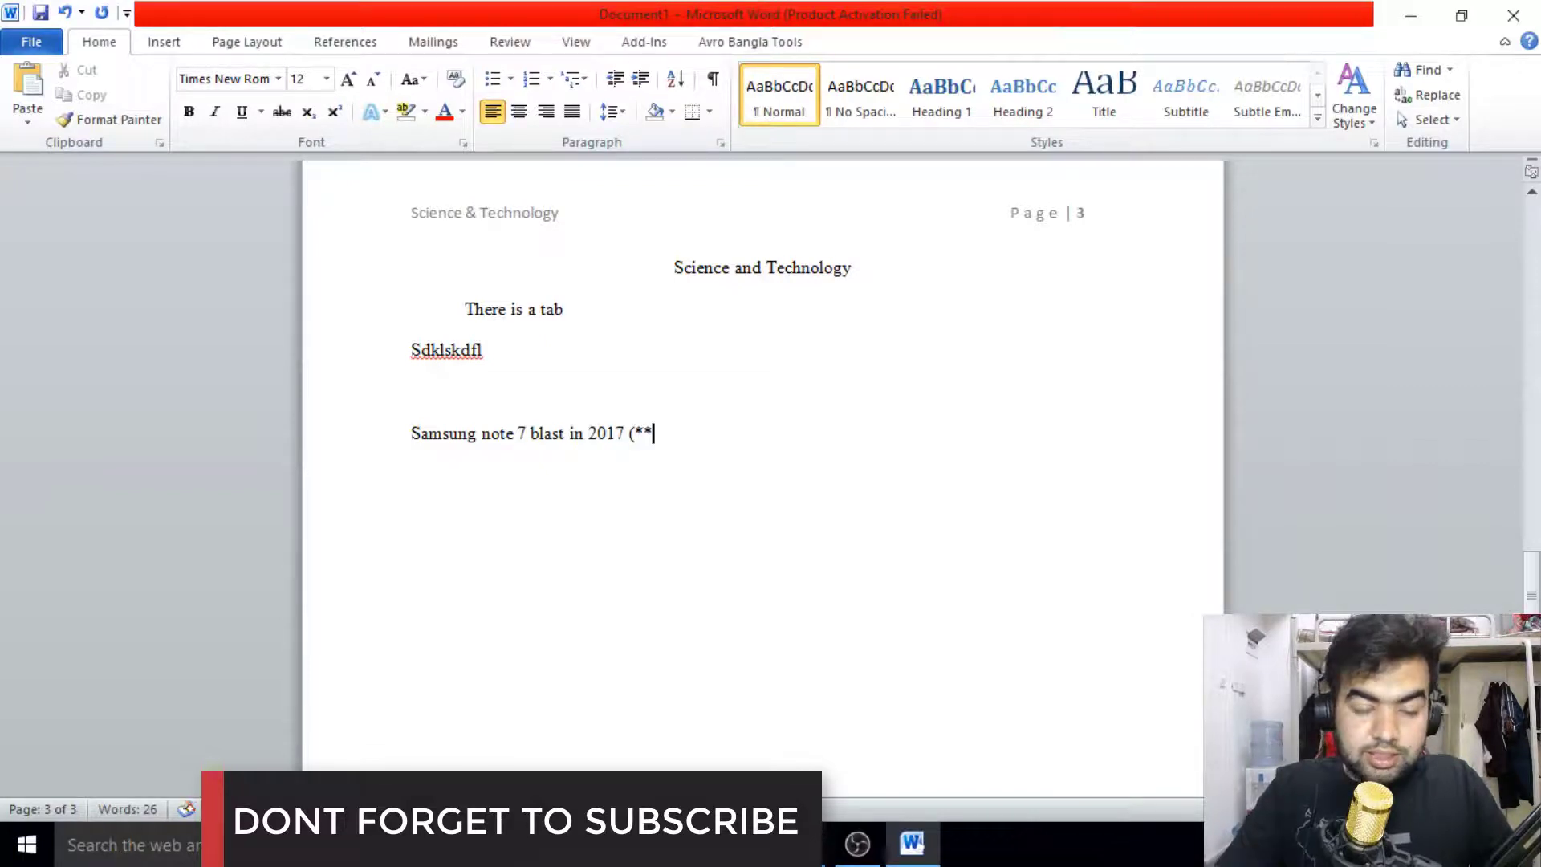
pyautogui.write(')')
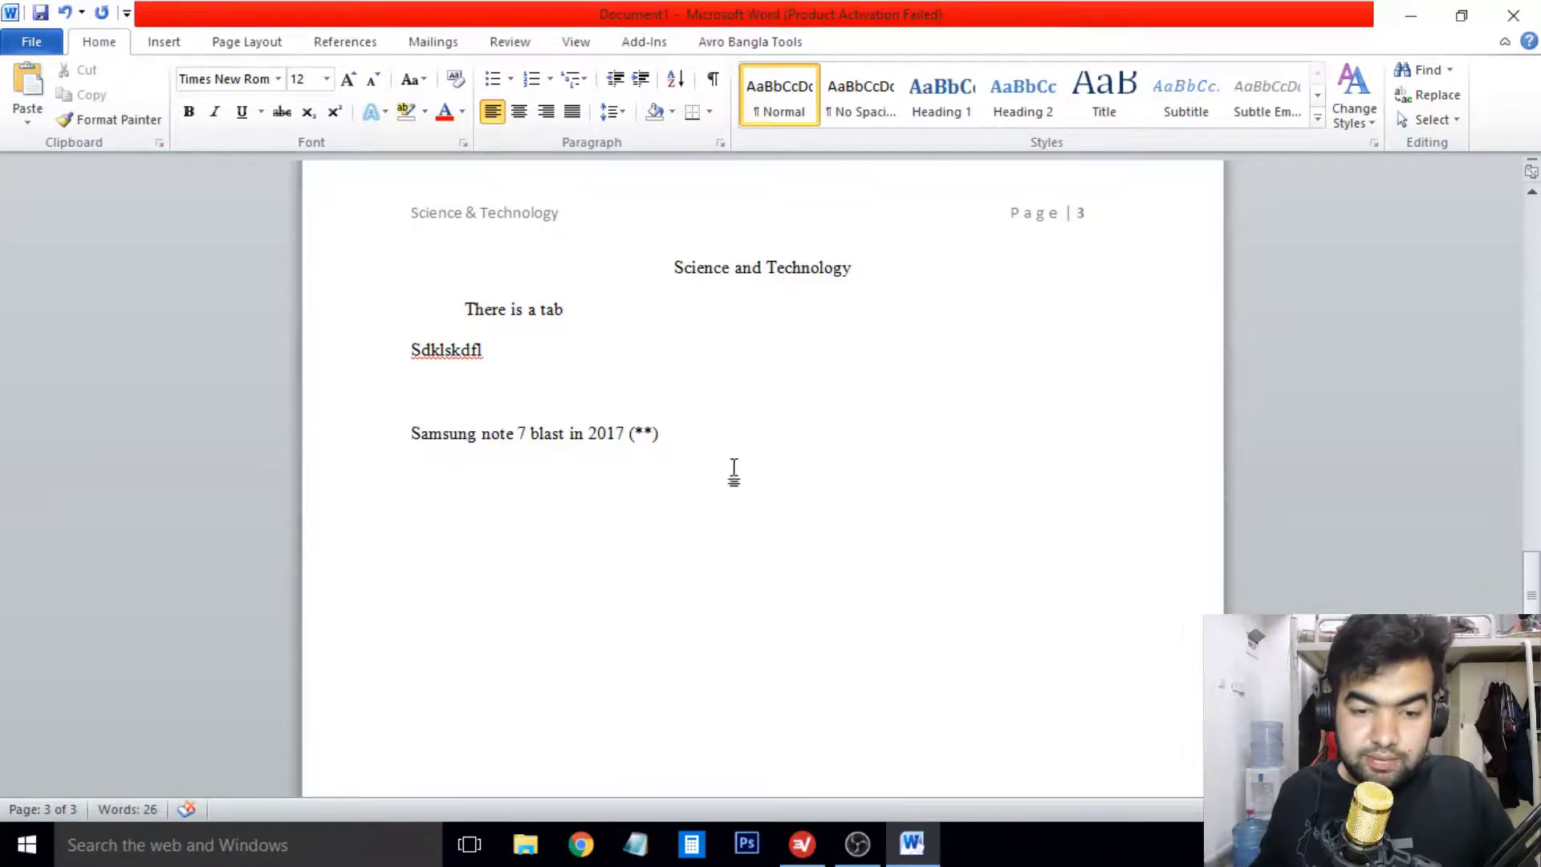
pyautogui.scroll(-2, 734, 472)
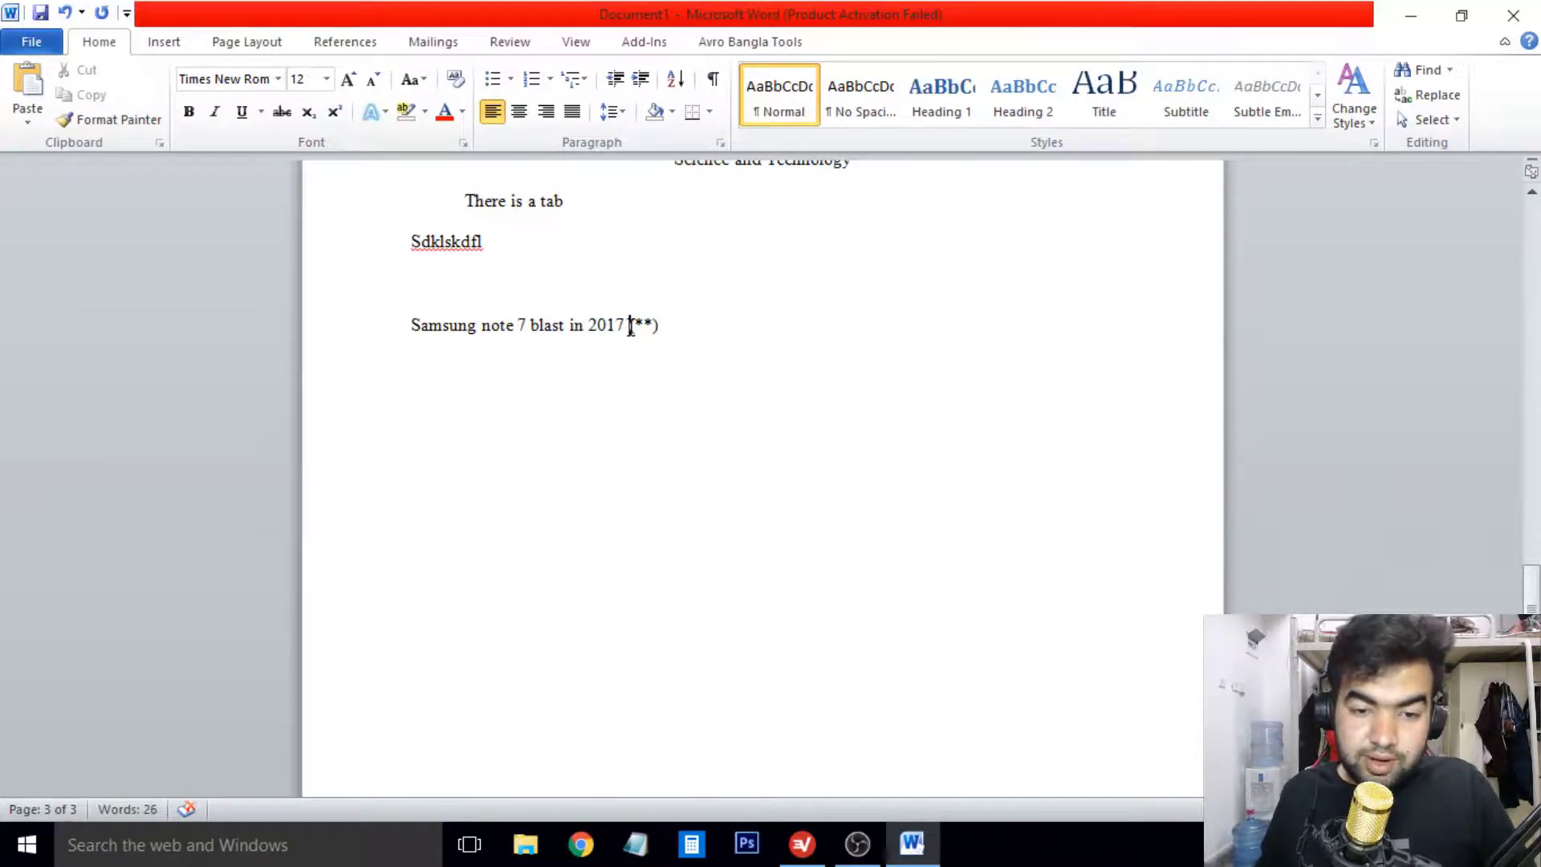
pyautogui.moveTo(630, 325); pyautogui.dragTo(671, 351)
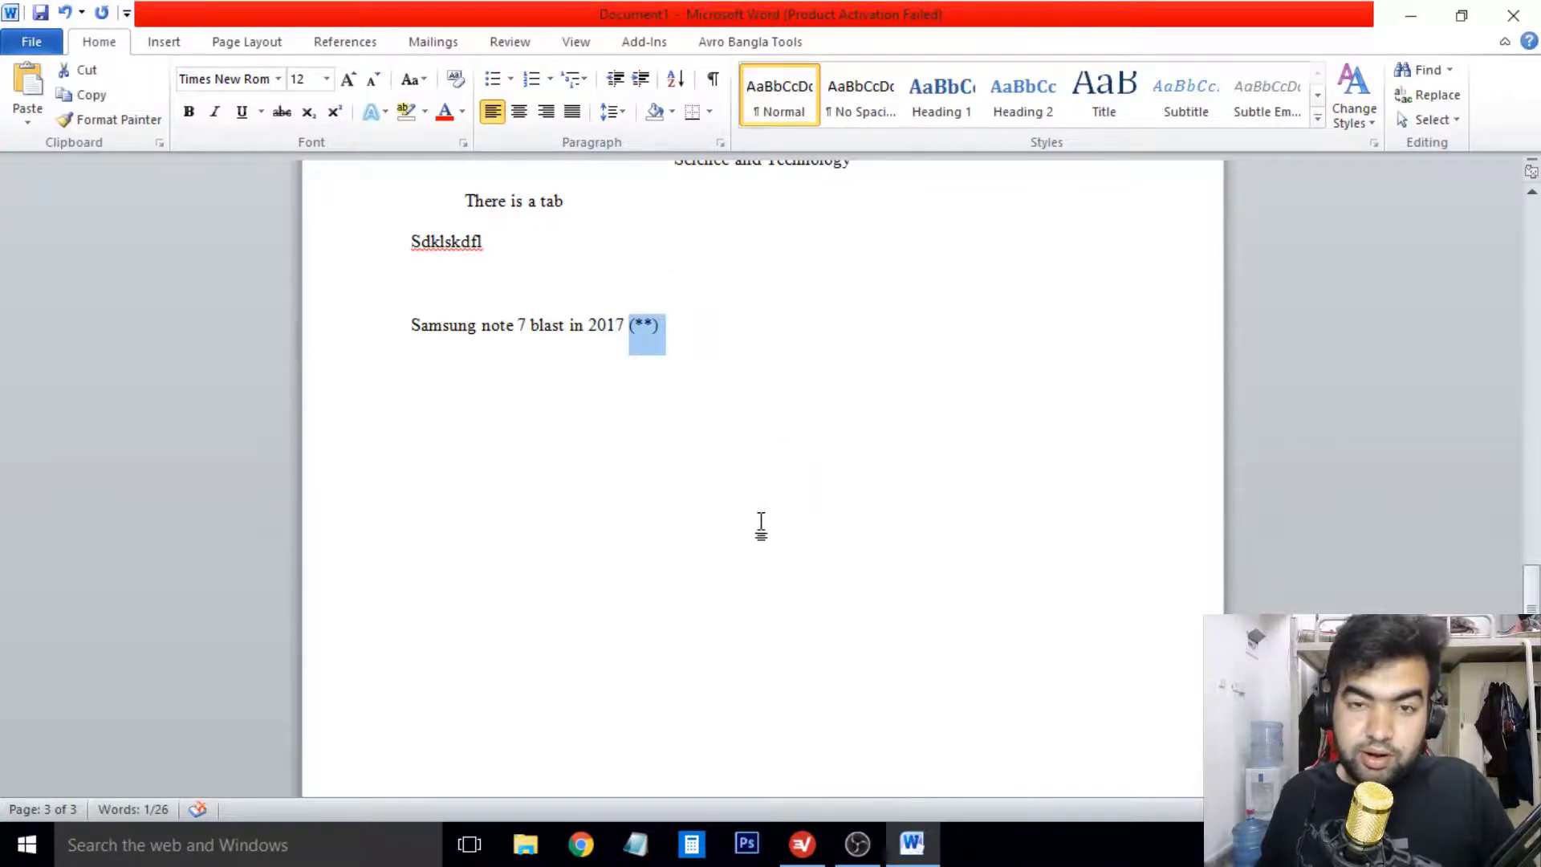
pyautogui.scroll(-5, 864, 509)
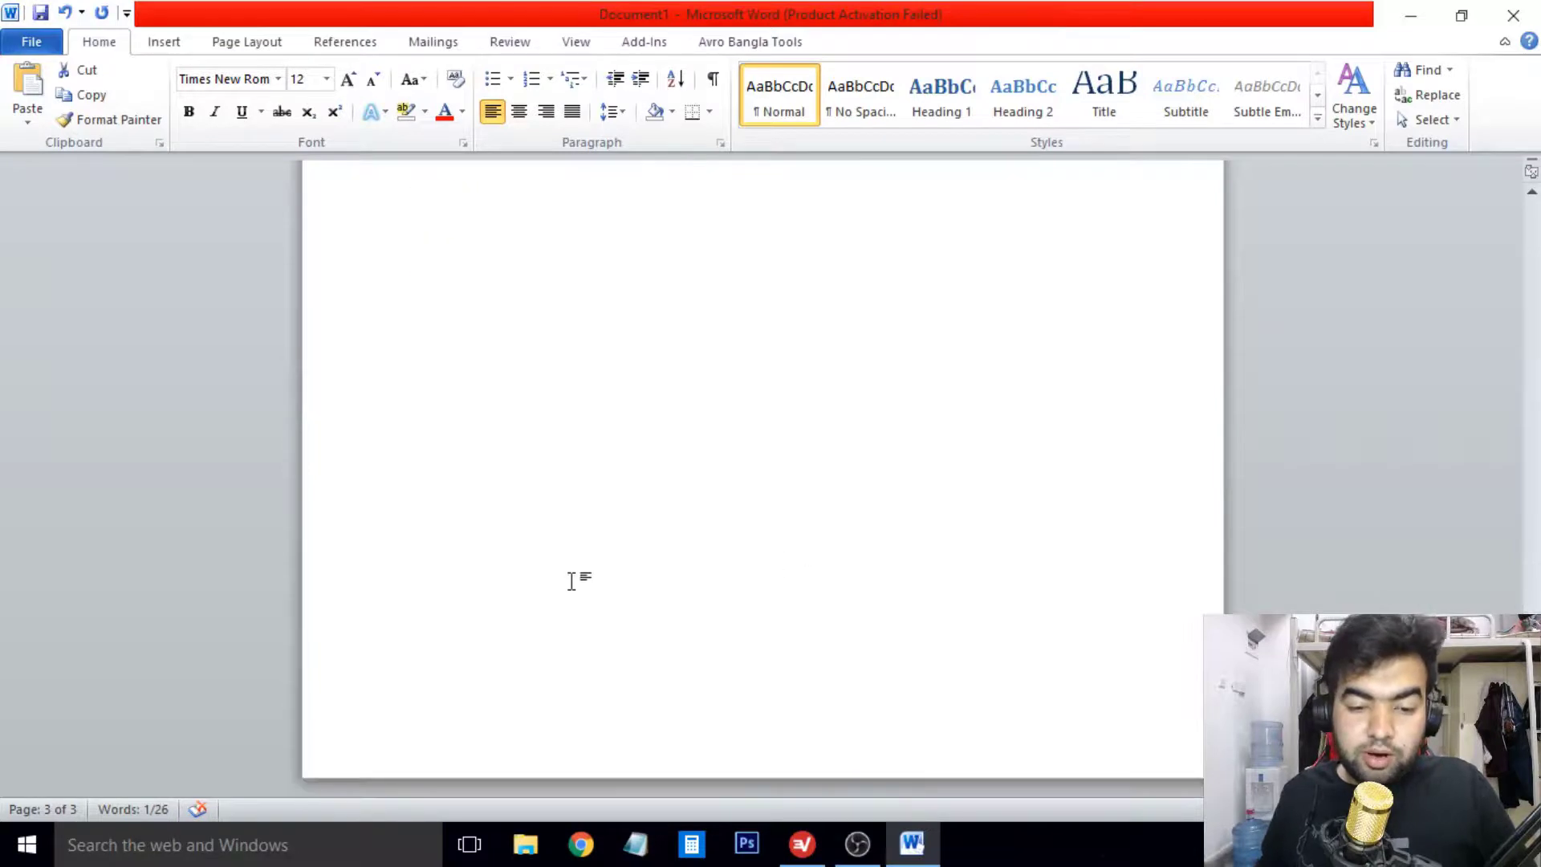
pyautogui.scroll(3, 727, 688)
pyautogui.scroll(-3, 725, 591)
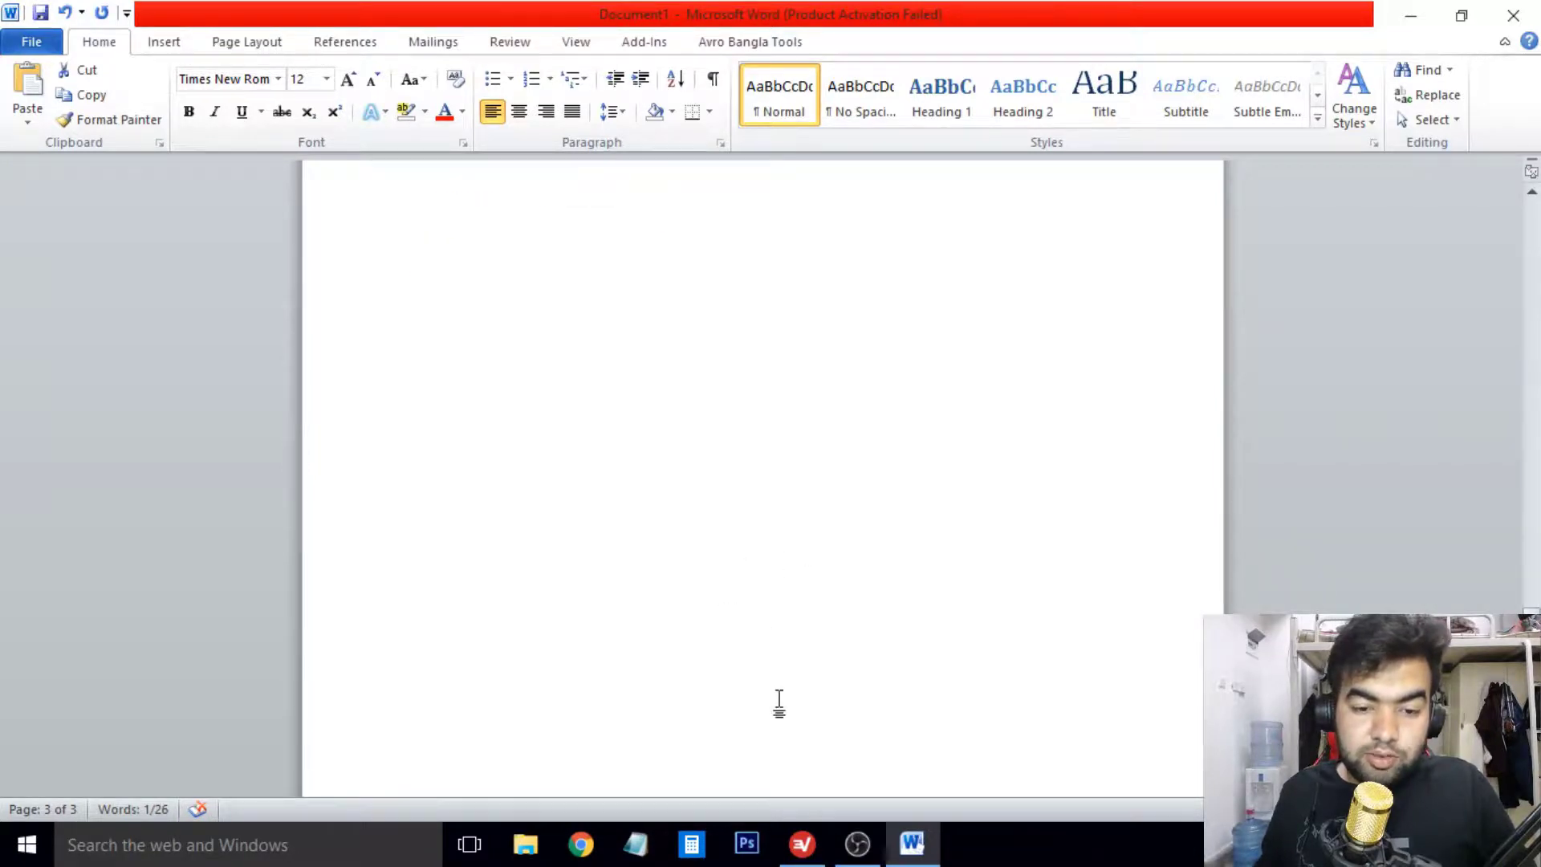
pyautogui.scroll(3, 569, 708)
pyautogui.click(571, 708)
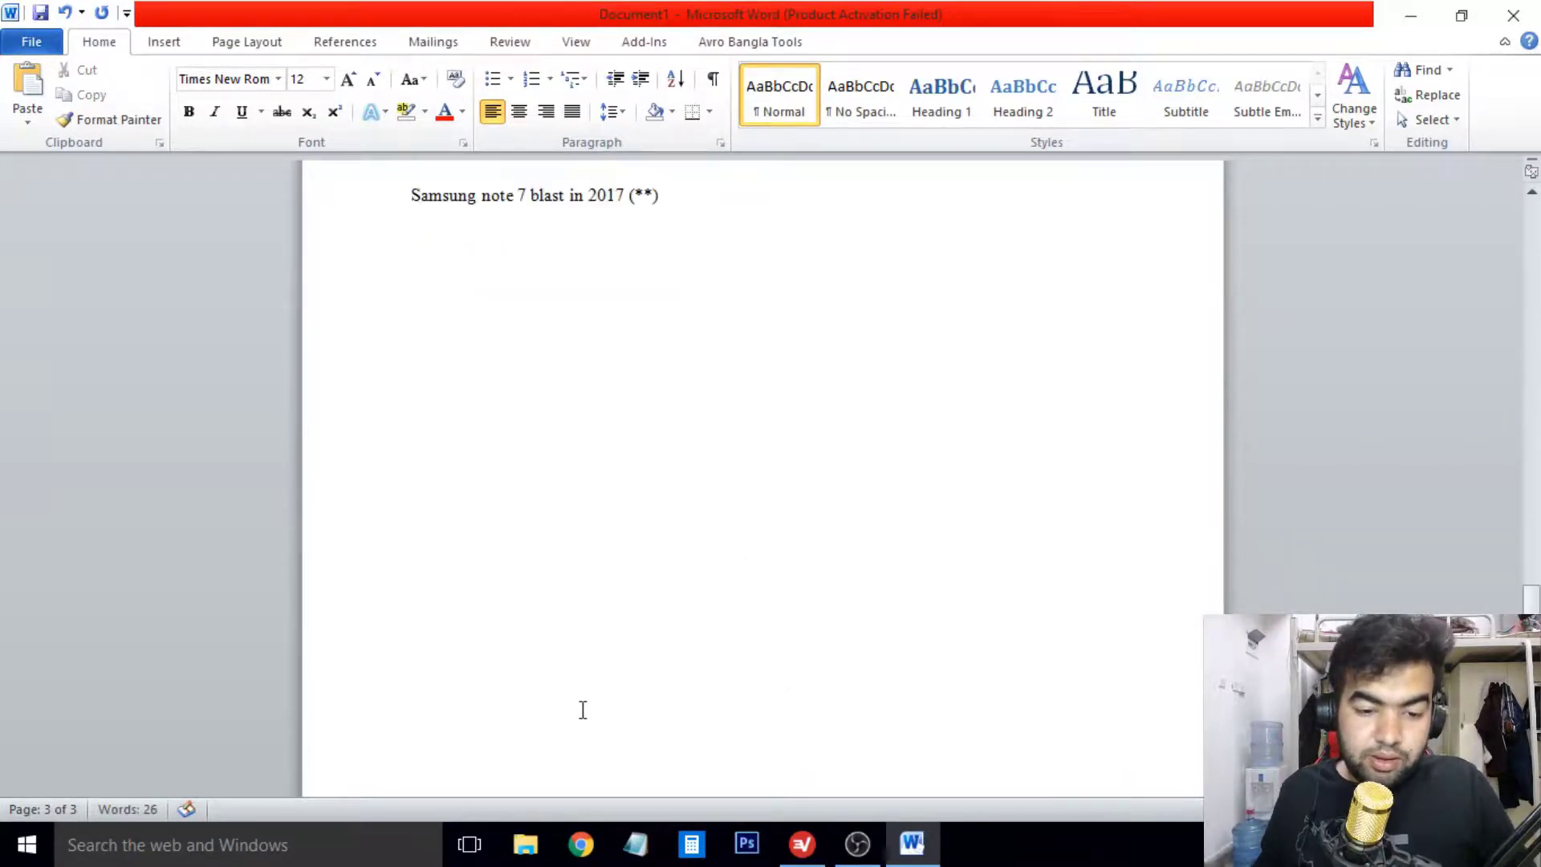
pyautogui.scroll(-3, 634, 714)
pyautogui.scroll(-1, 690, 720)
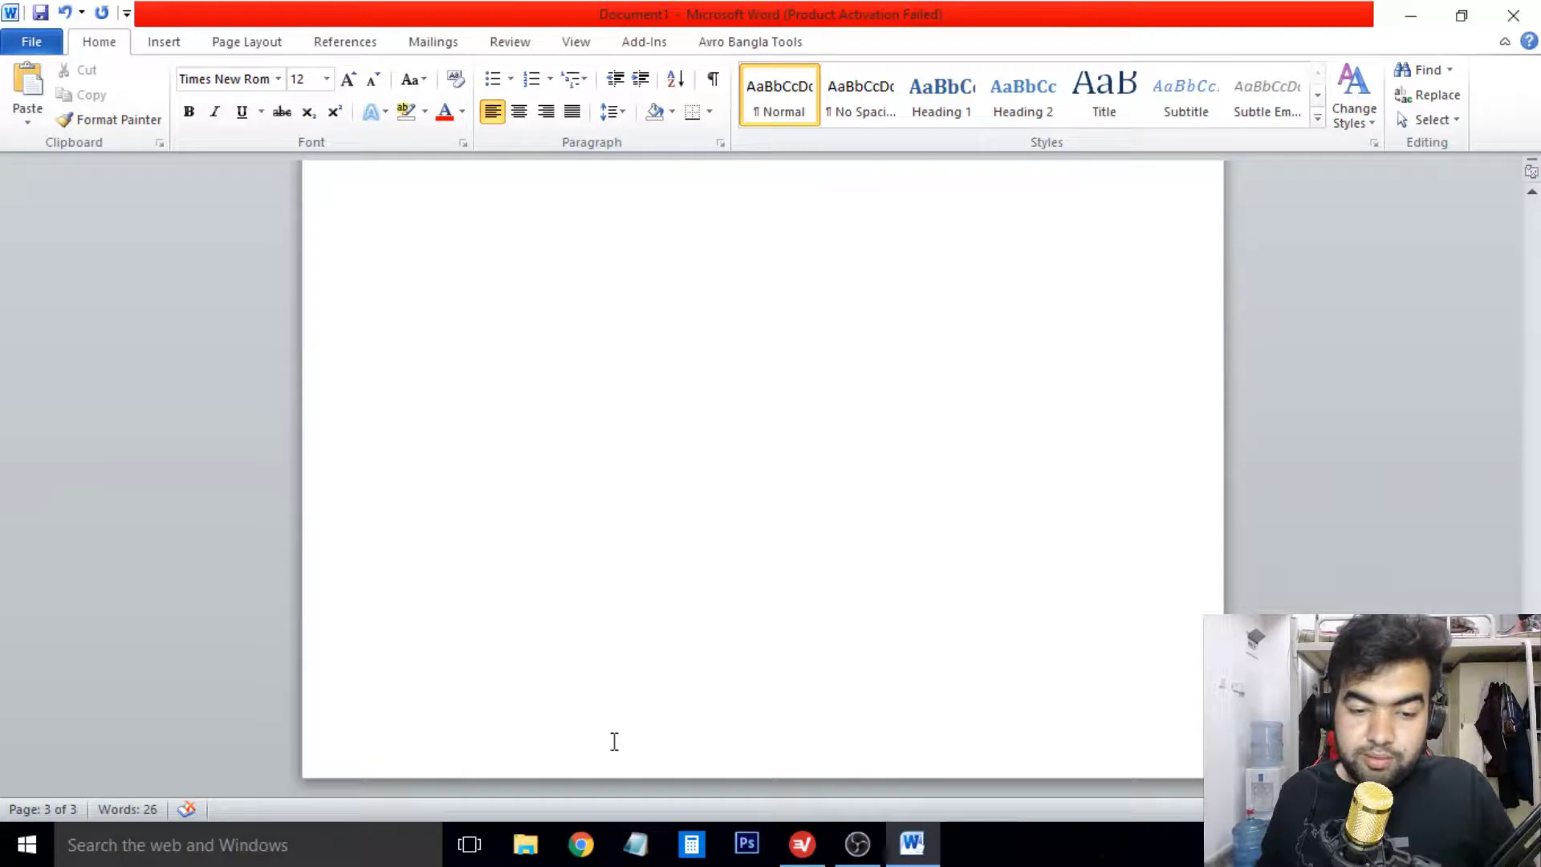
pyautogui.scroll(1, 613, 740)
pyautogui.scroll(-1, 612, 739)
pyautogui.scroll(1, 736, 774)
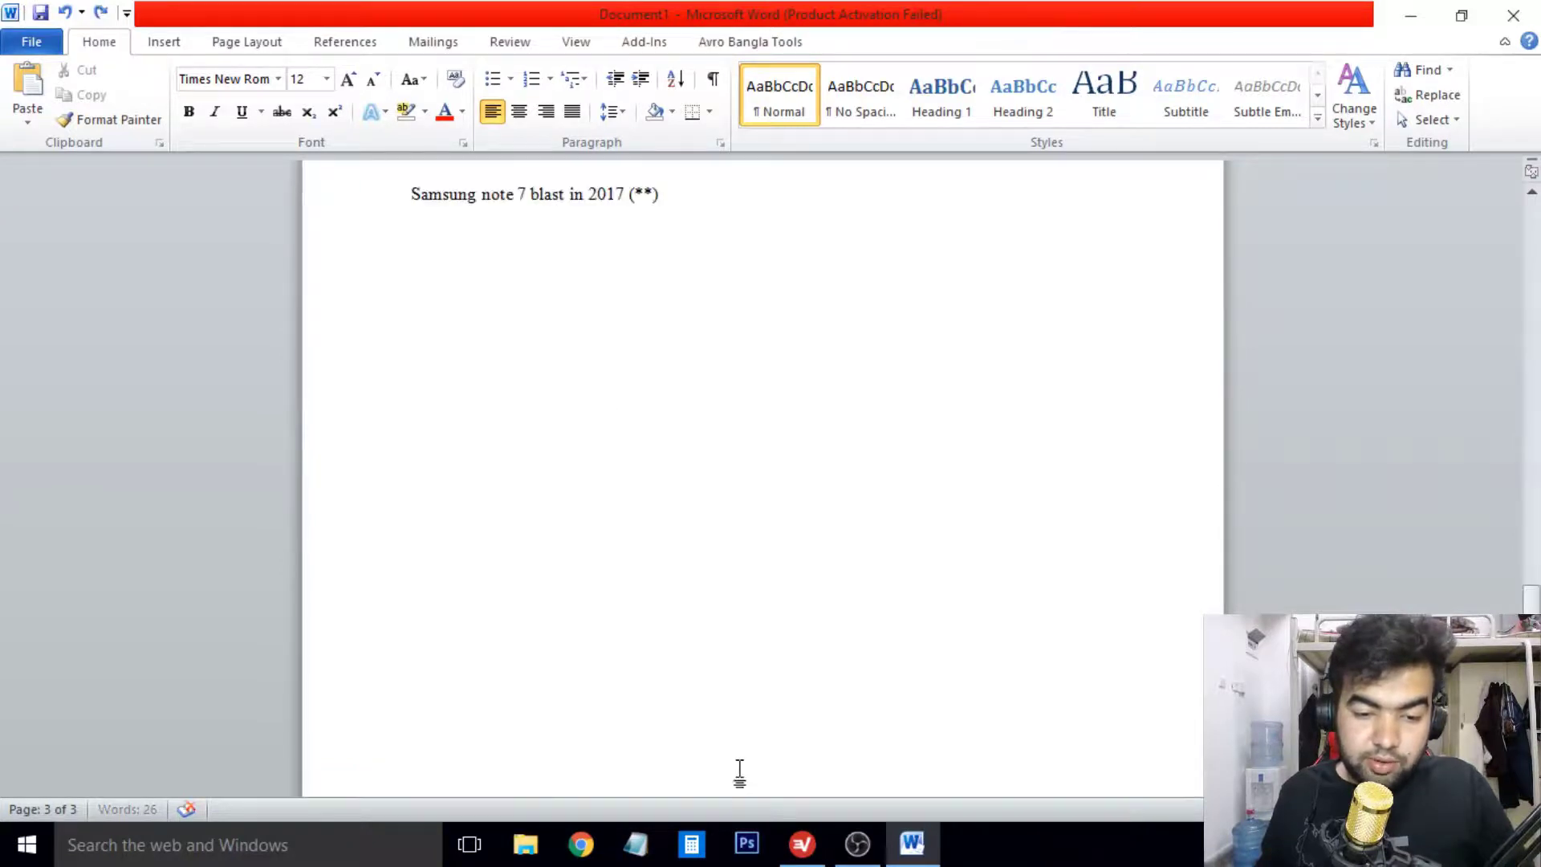
pyautogui.scroll(-1, 745, 762)
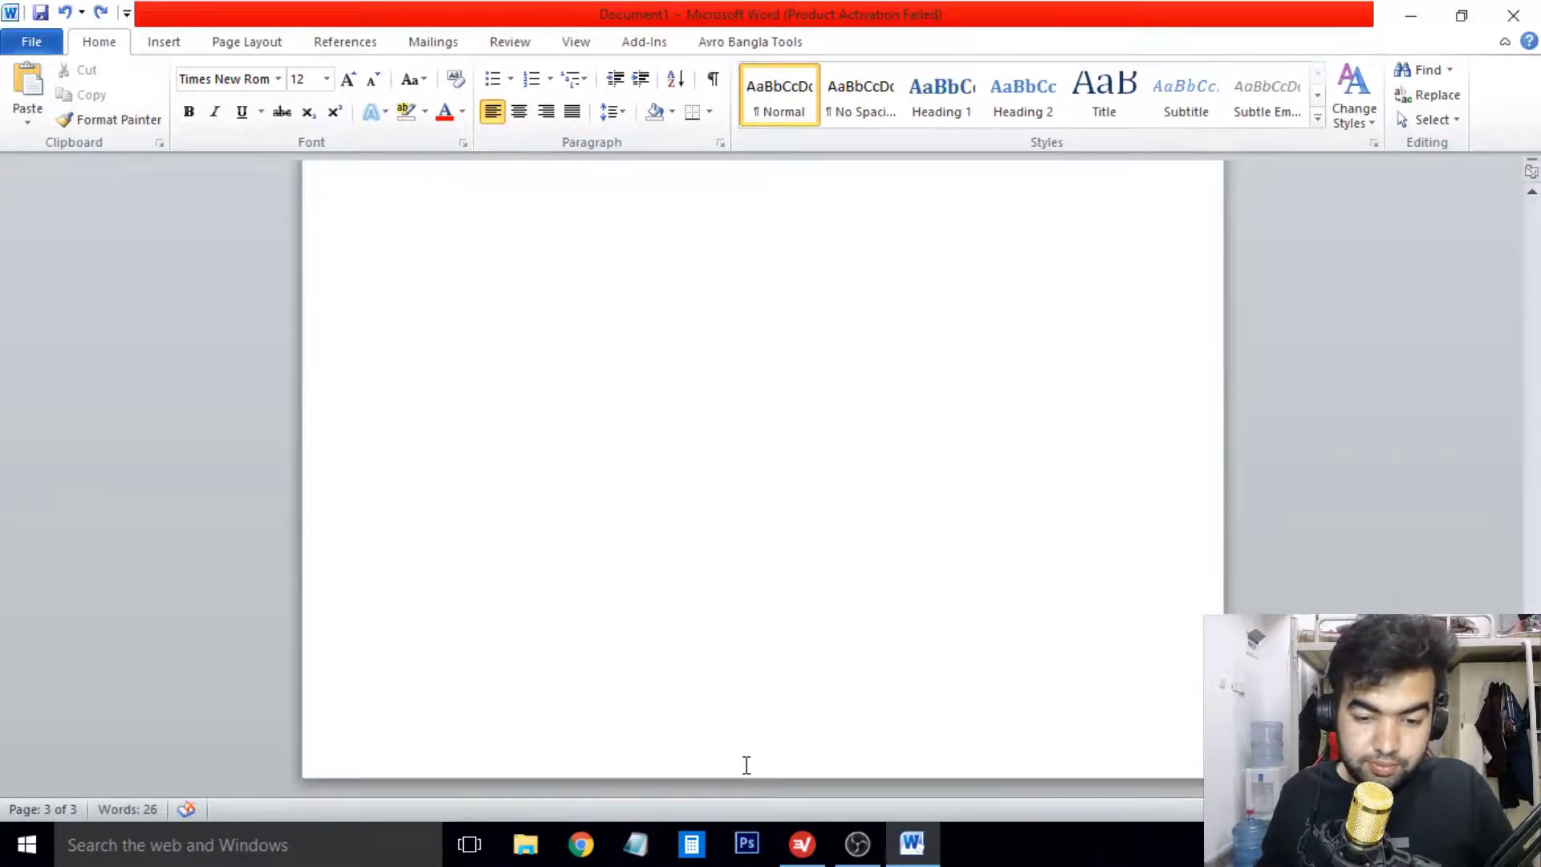
# Step: Open the page 3 footer for editing and enter the label "Reference:", correcting its misspelling with the suggested word
pyautogui.doubleClick(743, 766)
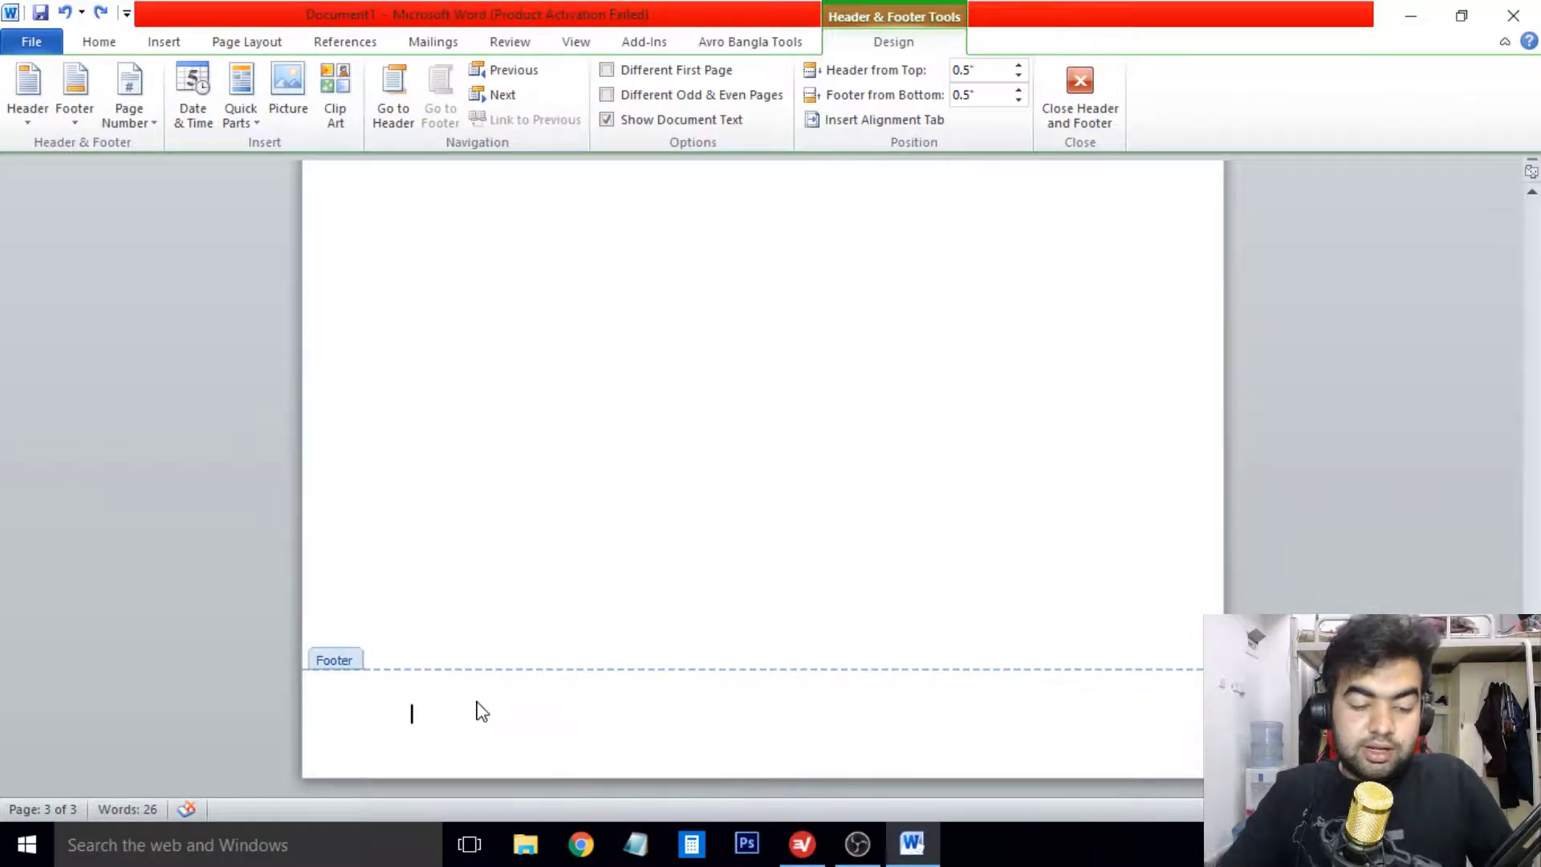
pyautogui.write('Ref')
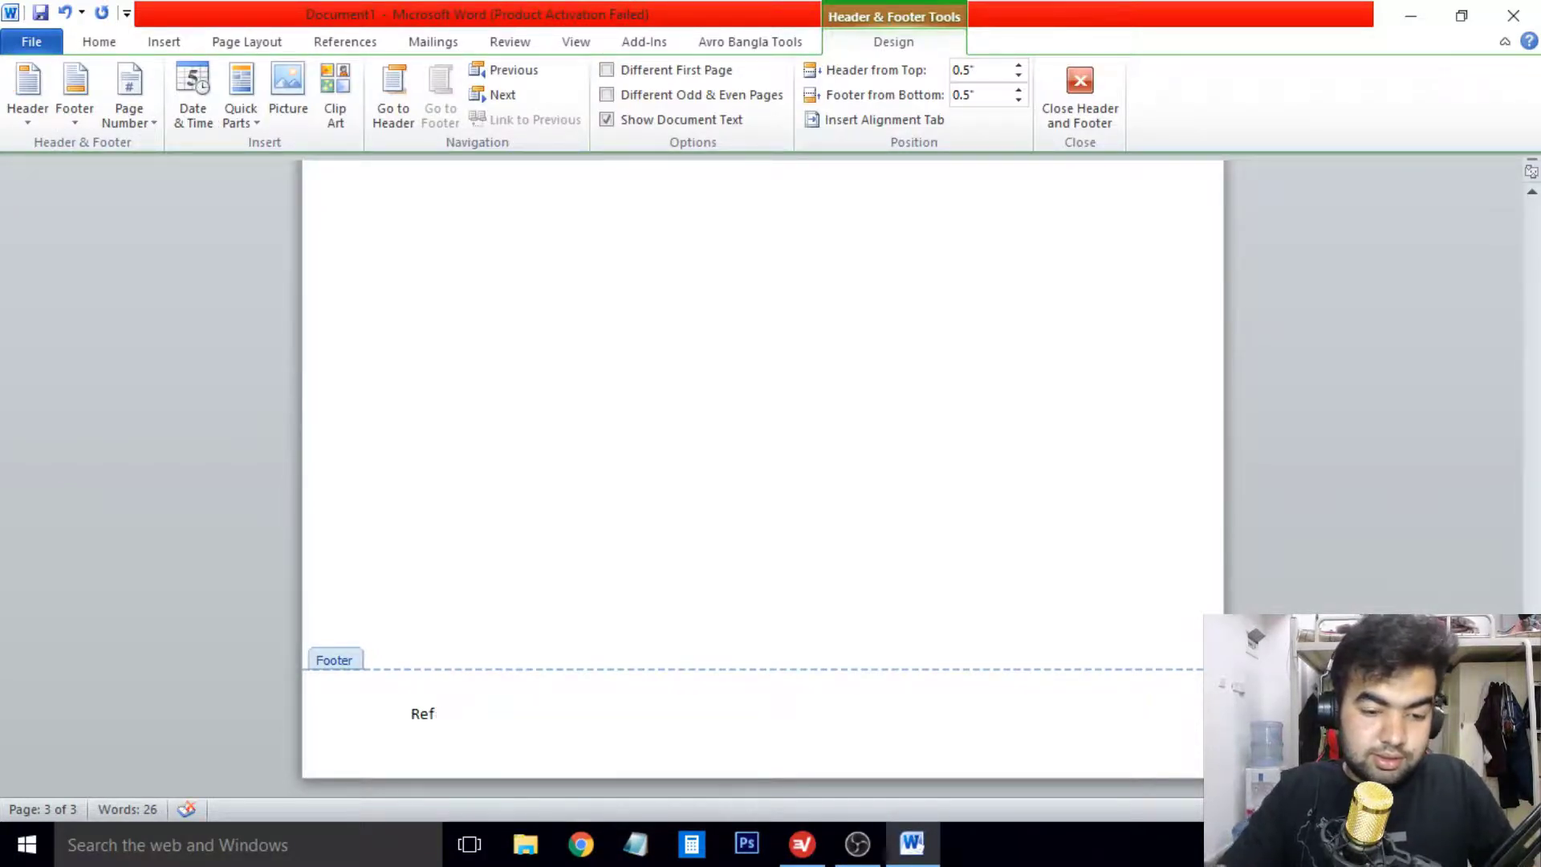
pyautogui.write('farance:')
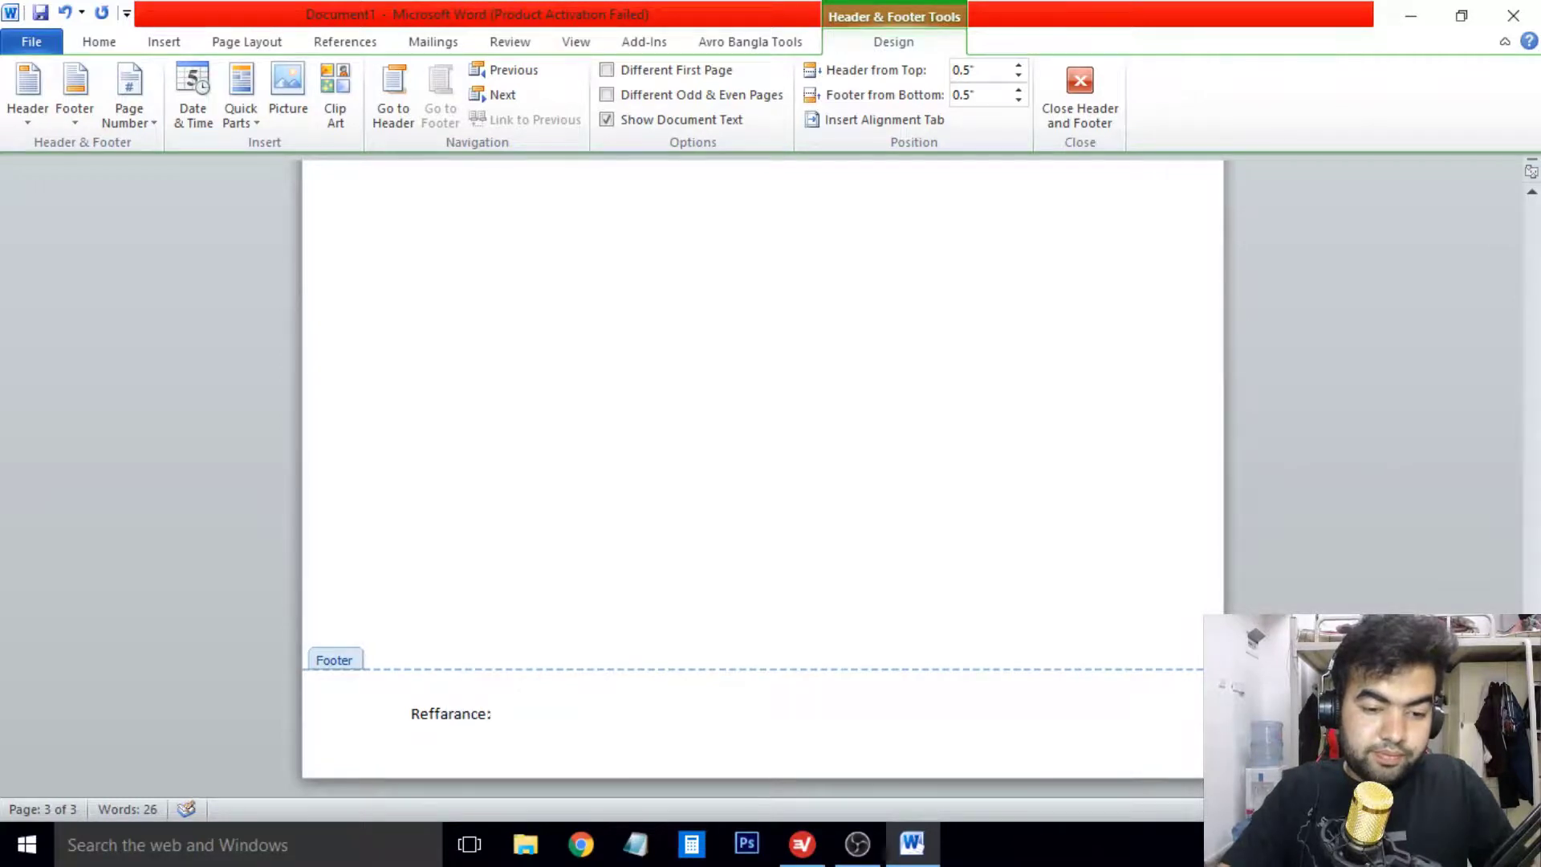
pyautogui.rightClick(421, 716)
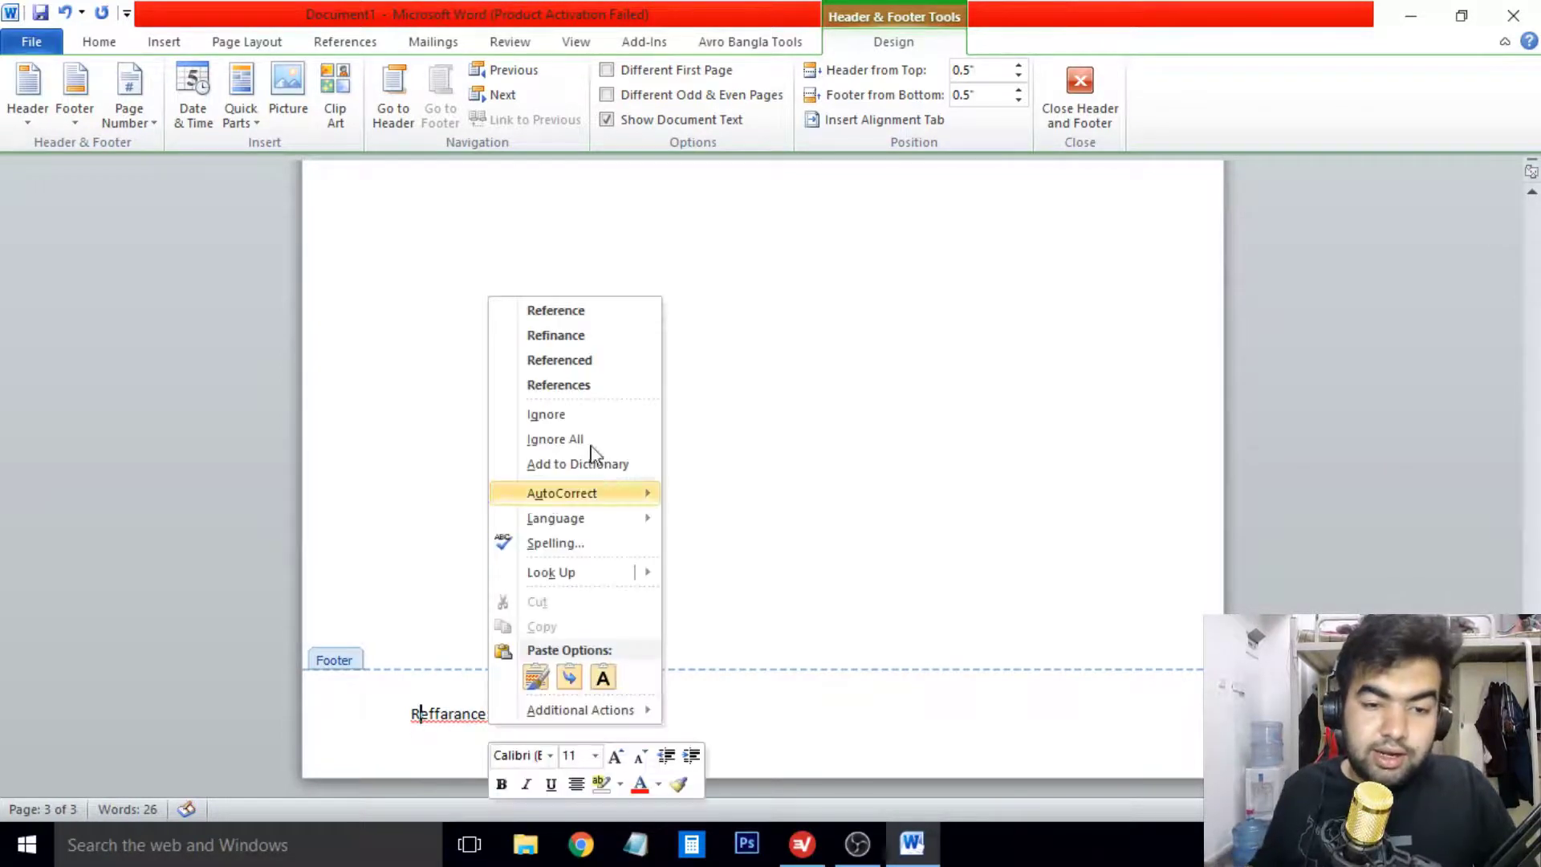
pyautogui.click(588, 312)
pyautogui.write(':')
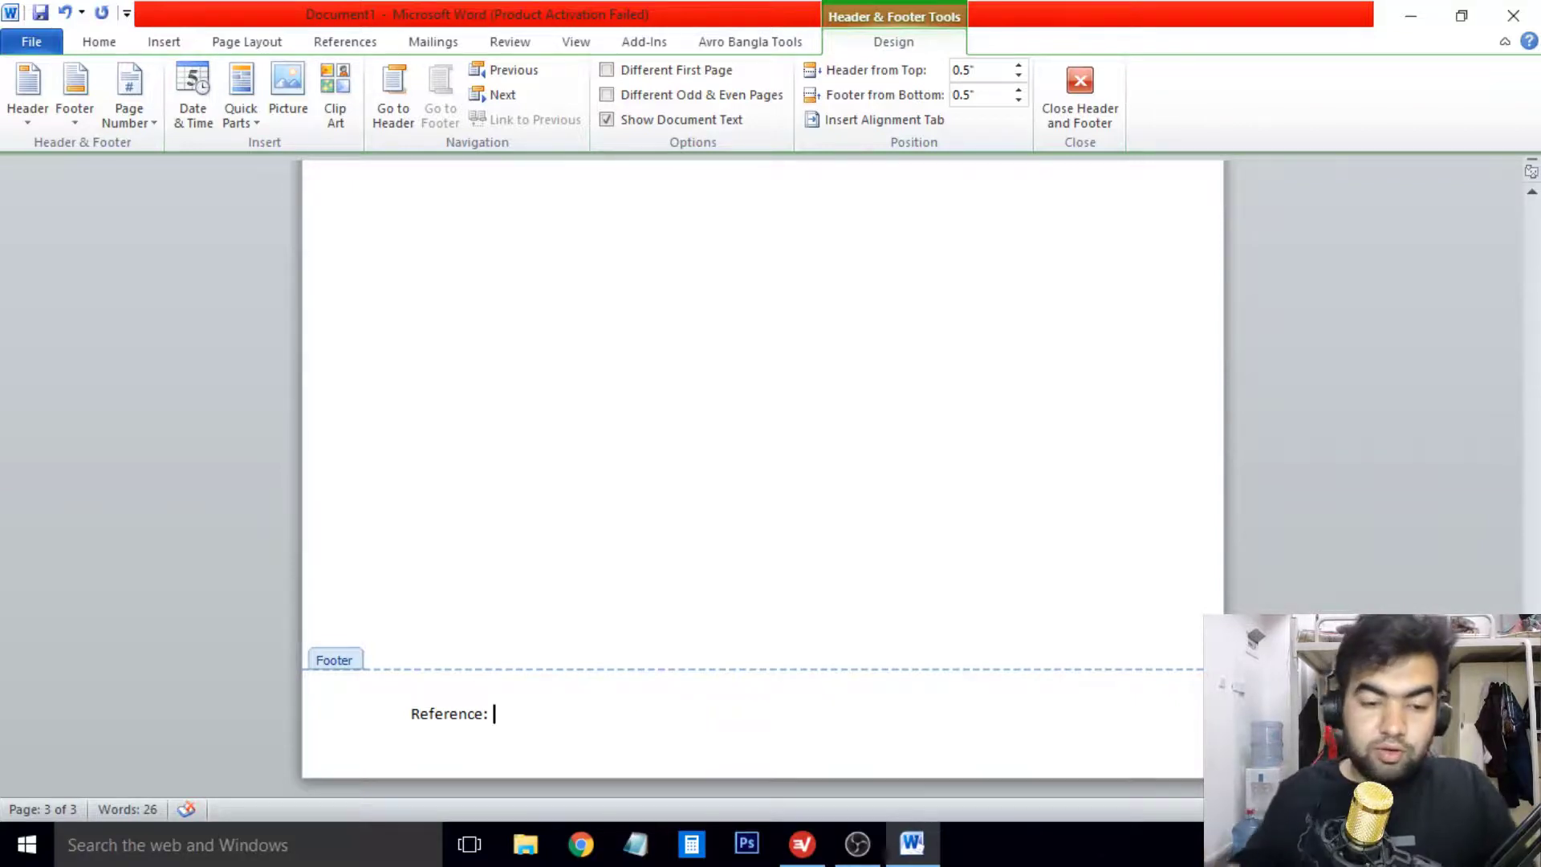
# Step: Add the matching marker "** =" after "Reference:" in the footer and start a new line below it
pyautogui.scroll(-10, 583, 710)
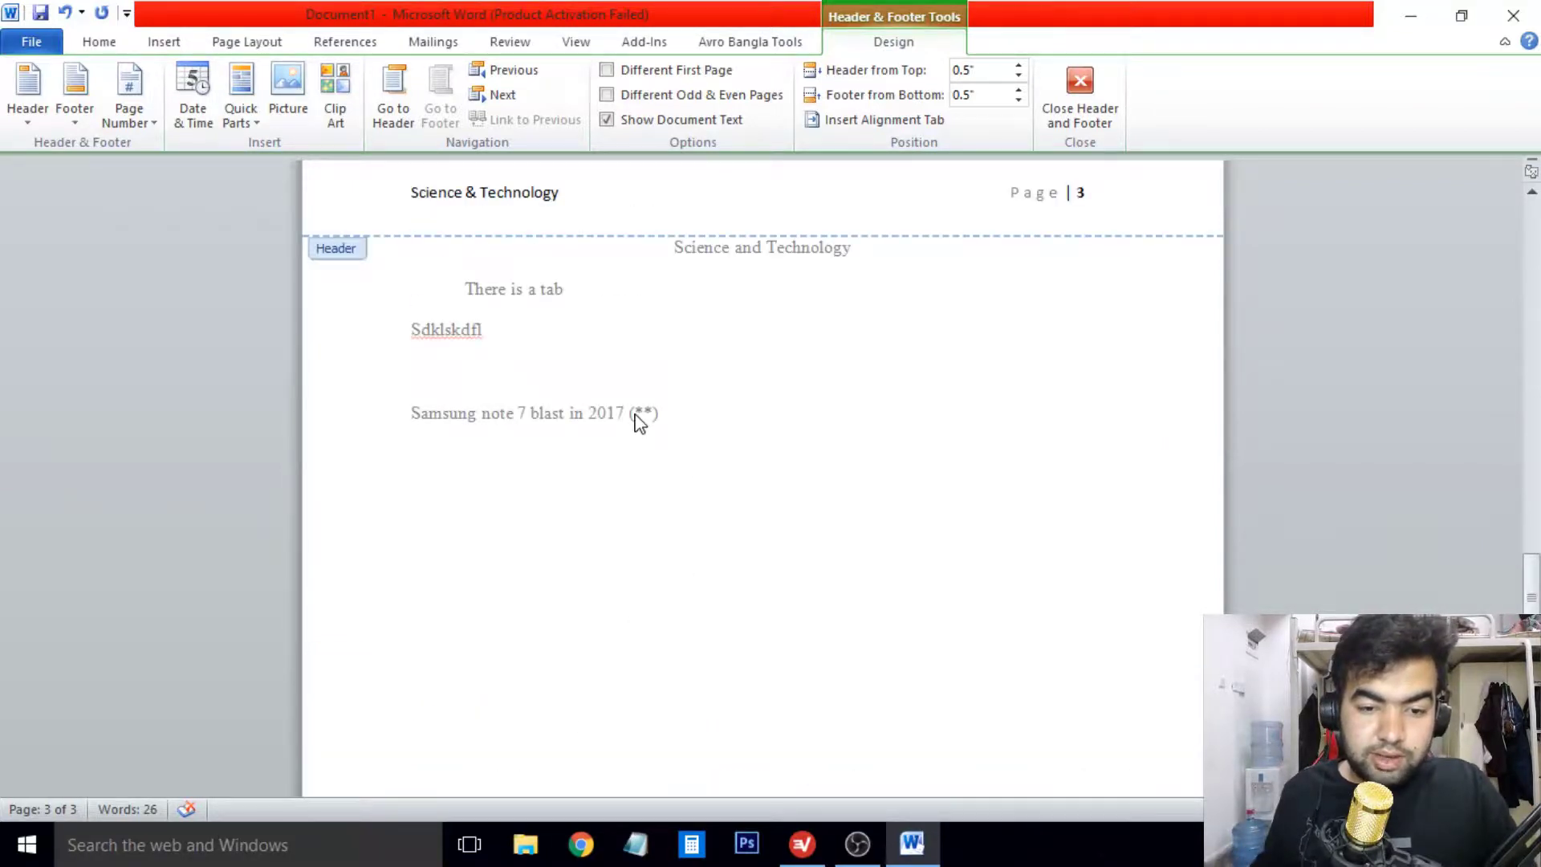
pyautogui.scroll(-10, 674, 481)
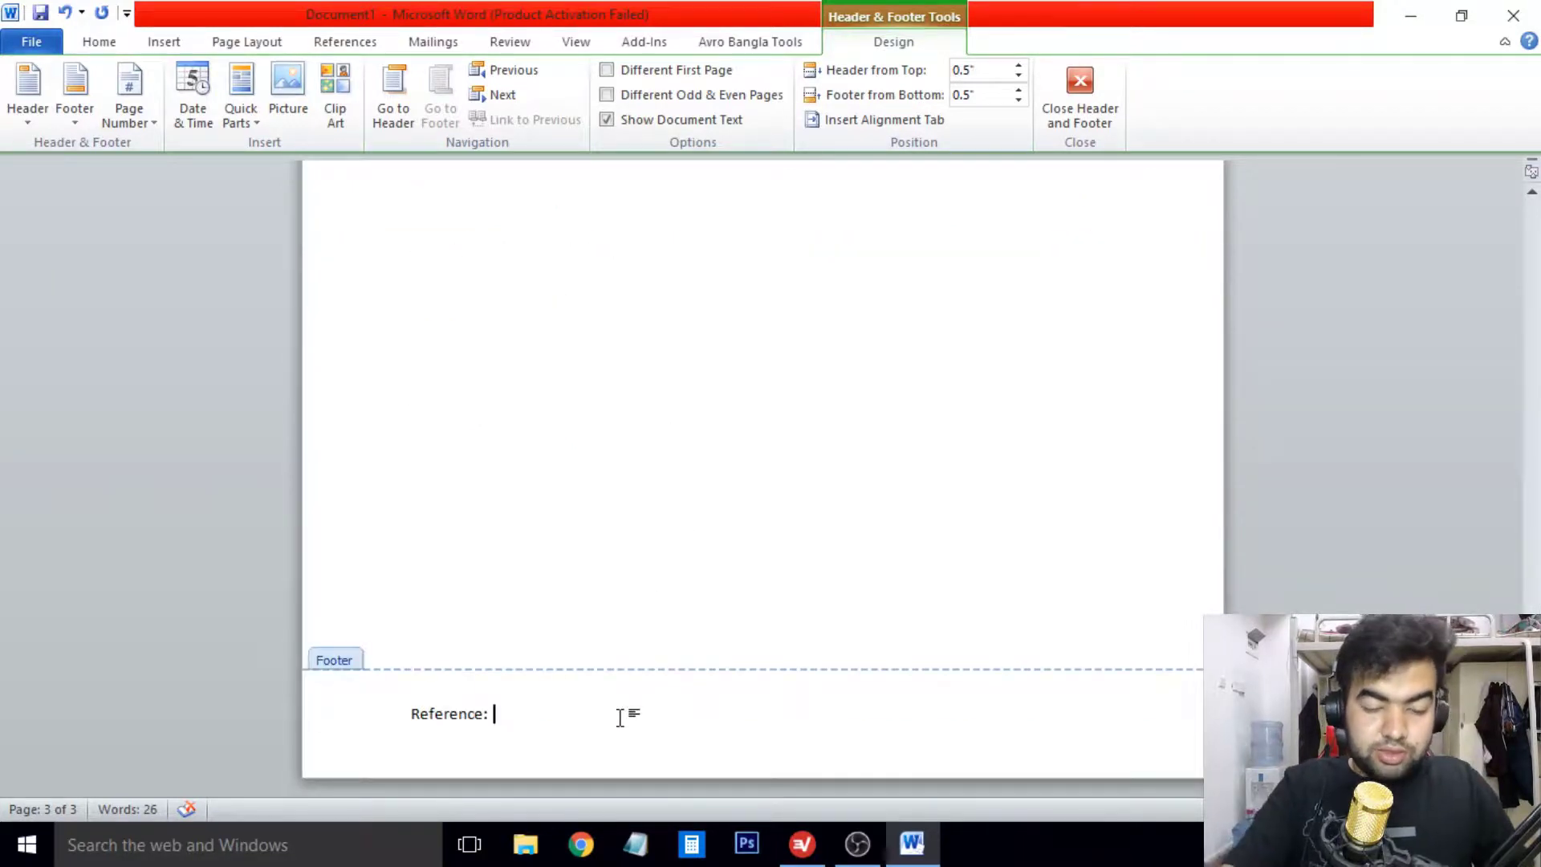
pyautogui.write('**')
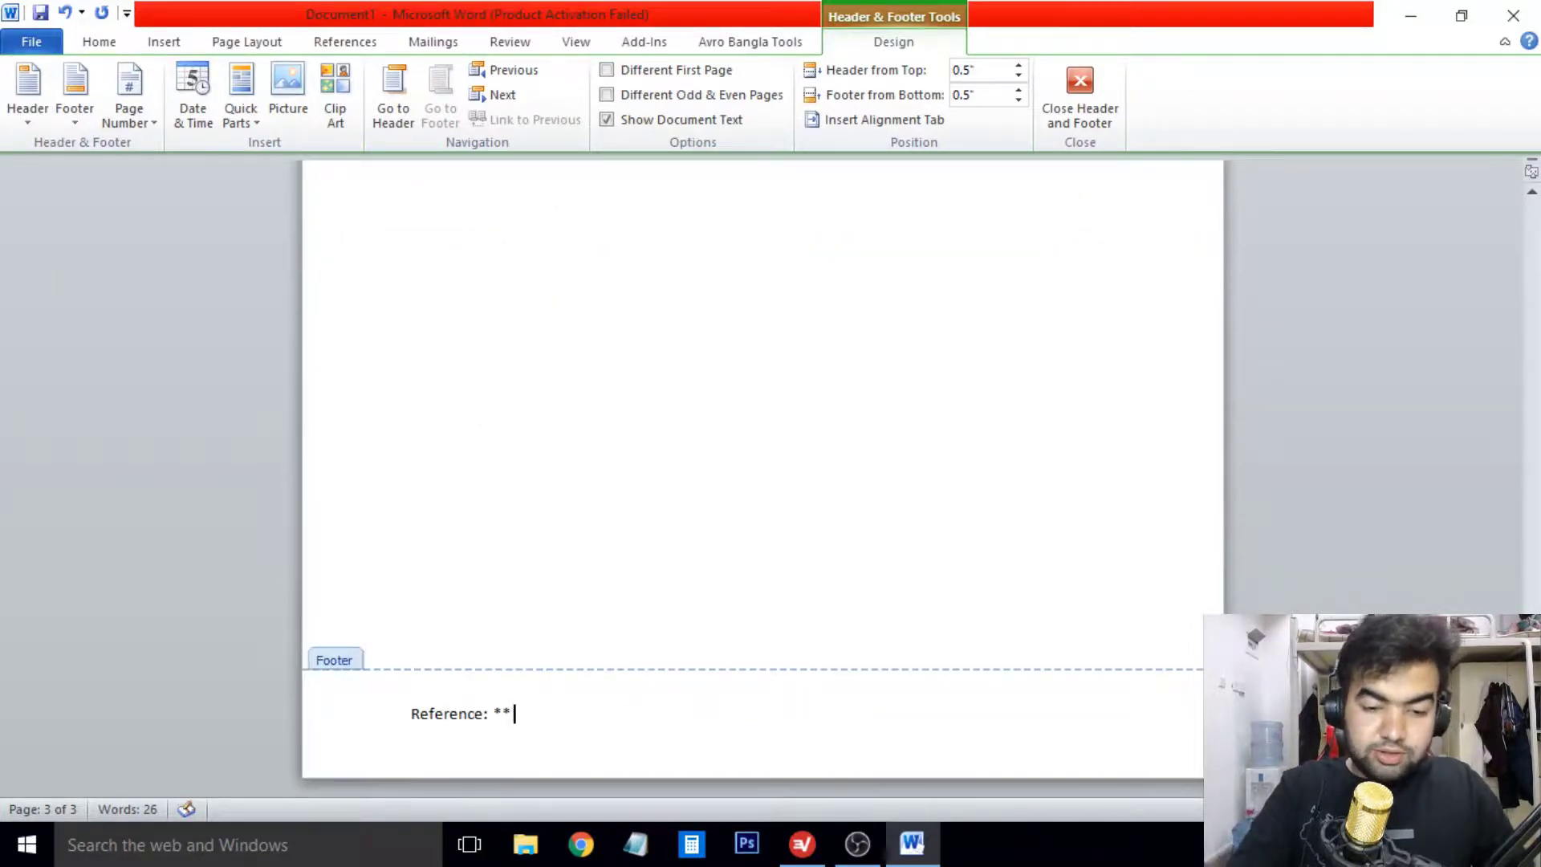
pyautogui.write(' =')
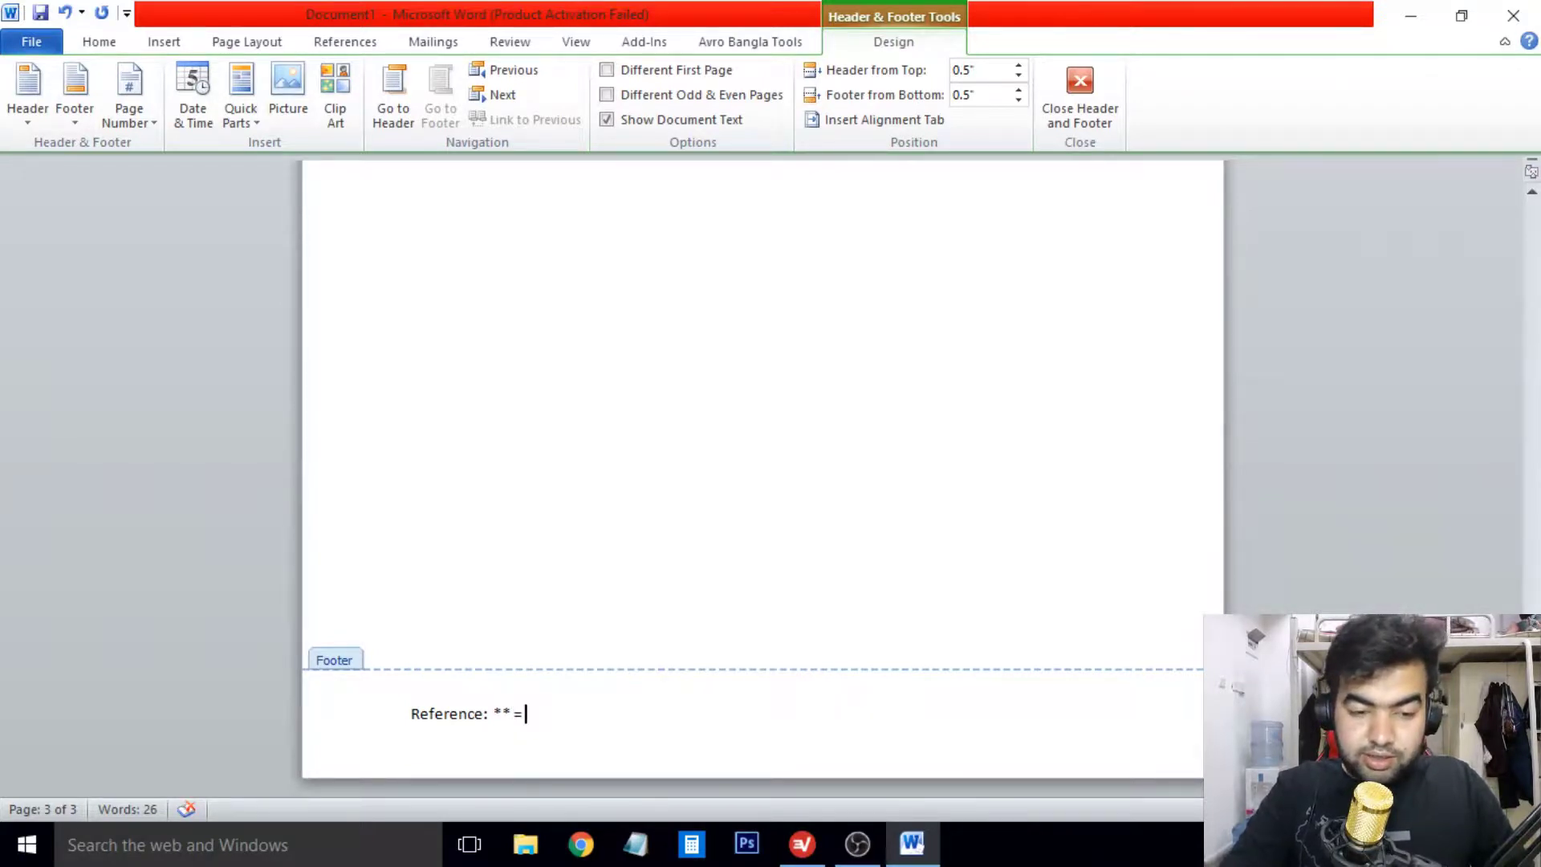
pyautogui.scroll(2, 656, 667)
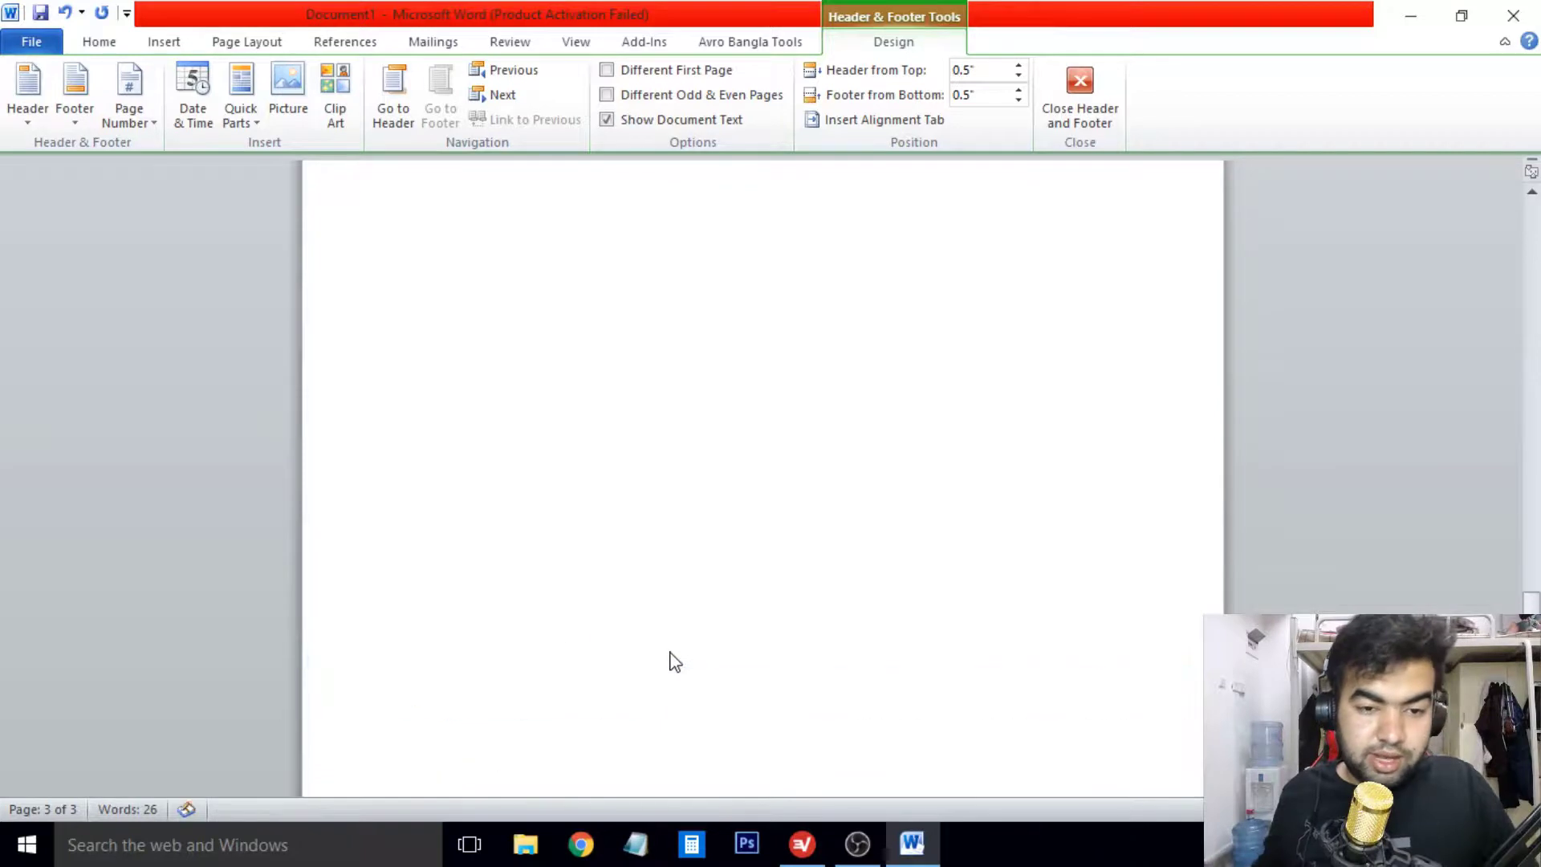
pyautogui.scroll(-2, 739, 606)
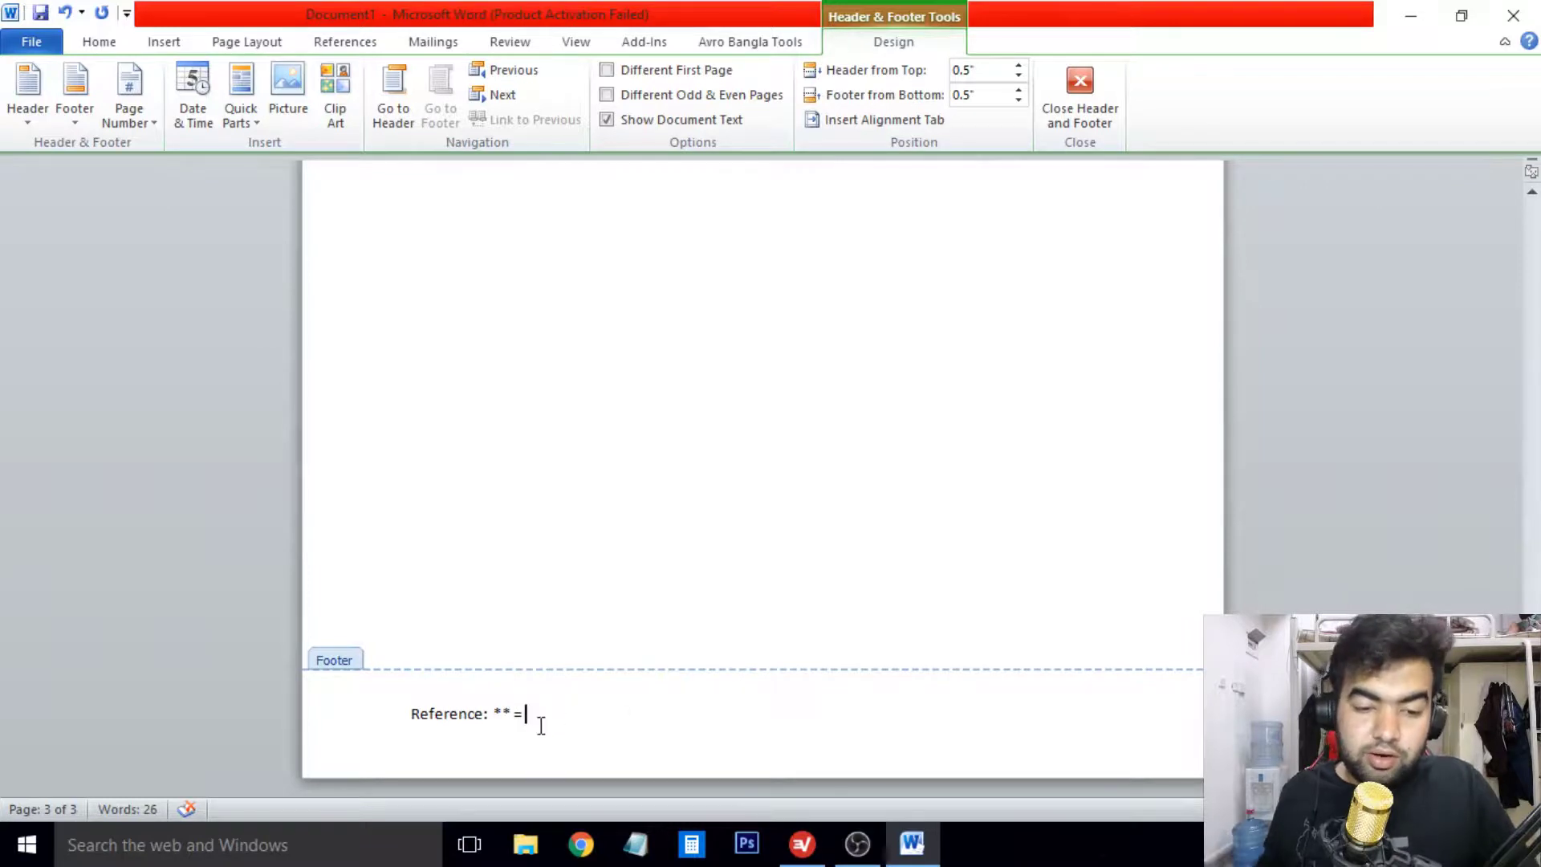
pyautogui.press('Return')
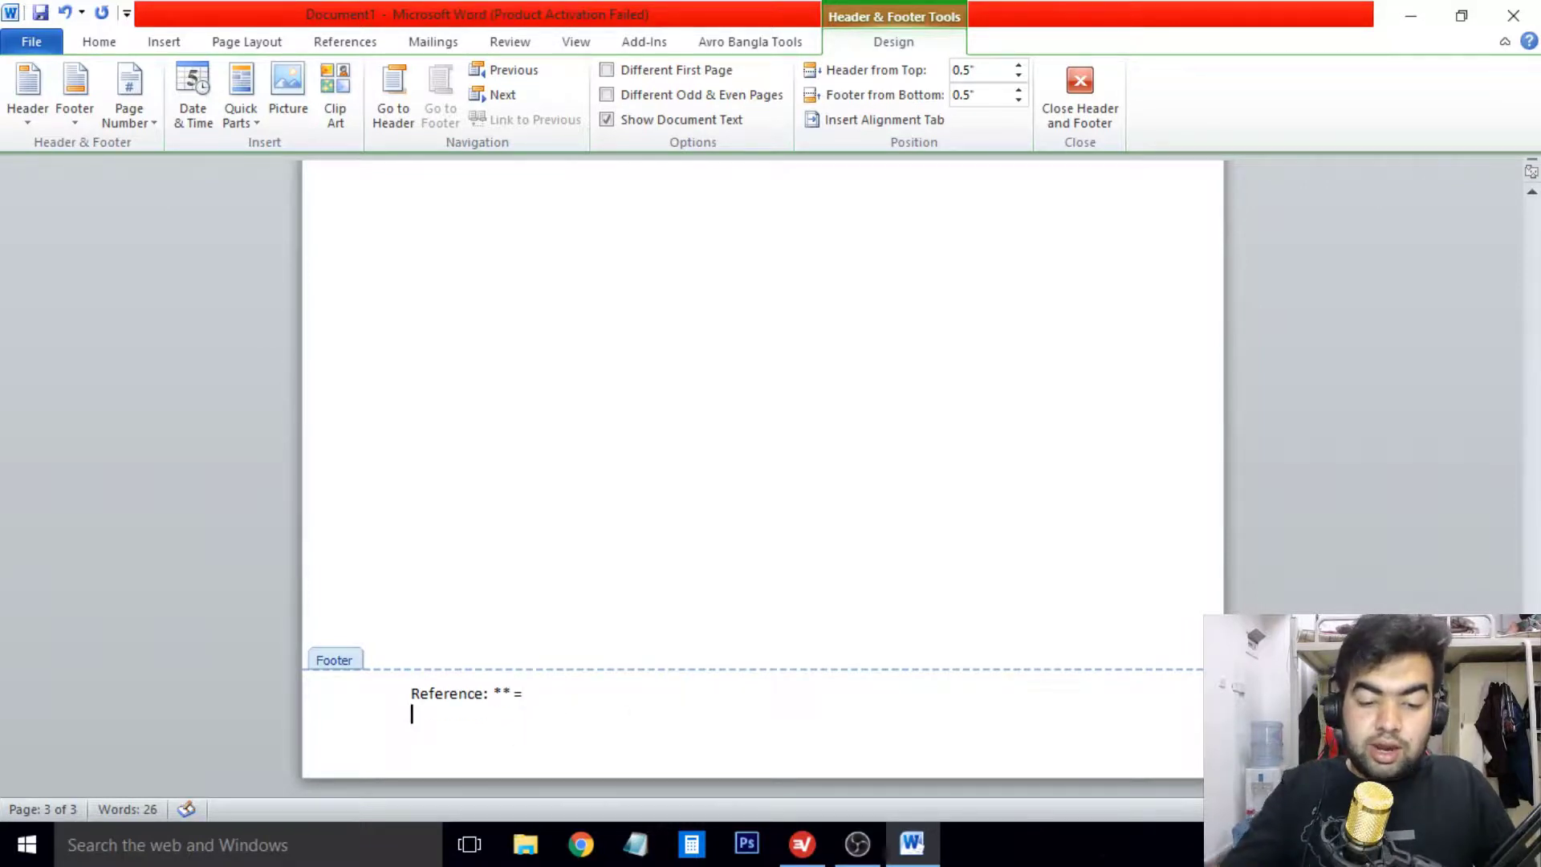
# Step: Add a "***=" line in the page 3 footer and move "** =" onto its own line below "Reference:"
pyautogui.write('**')
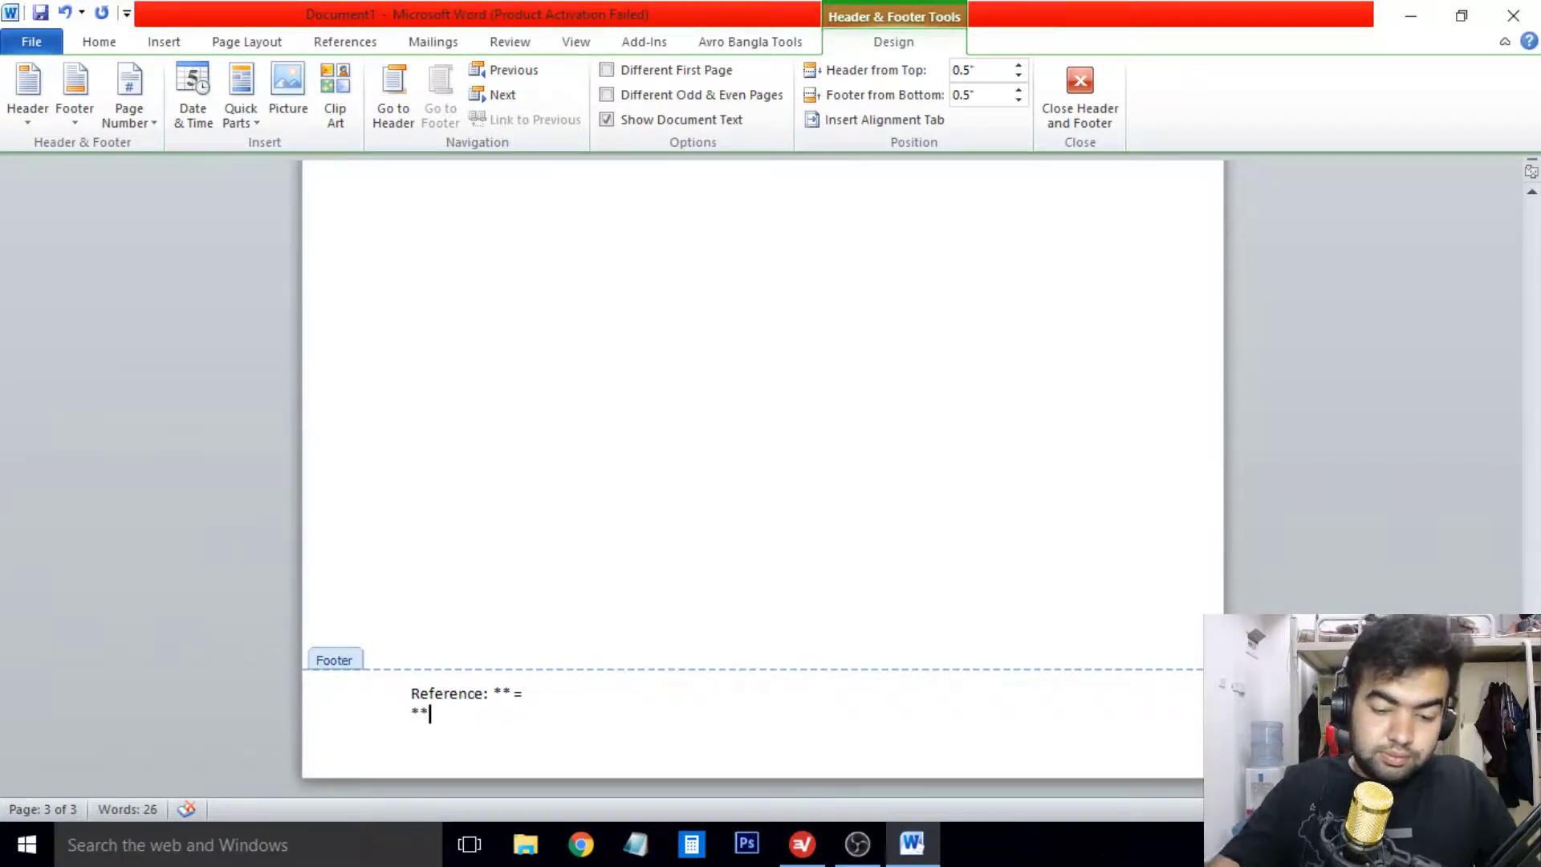
pyautogui.write('*')
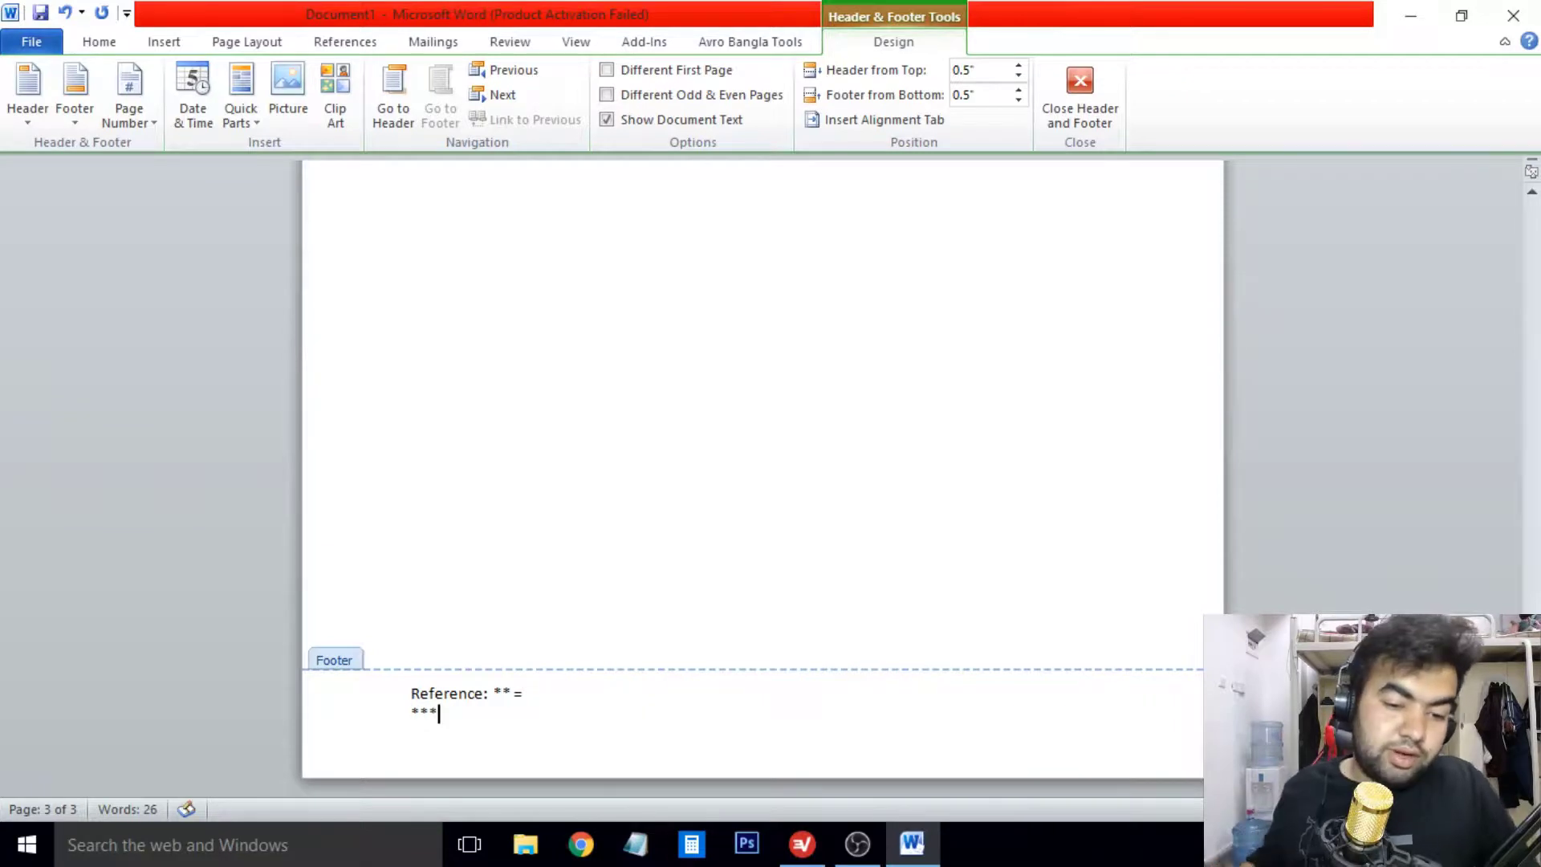
pyautogui.click(495, 693)
pyautogui.press('Return')
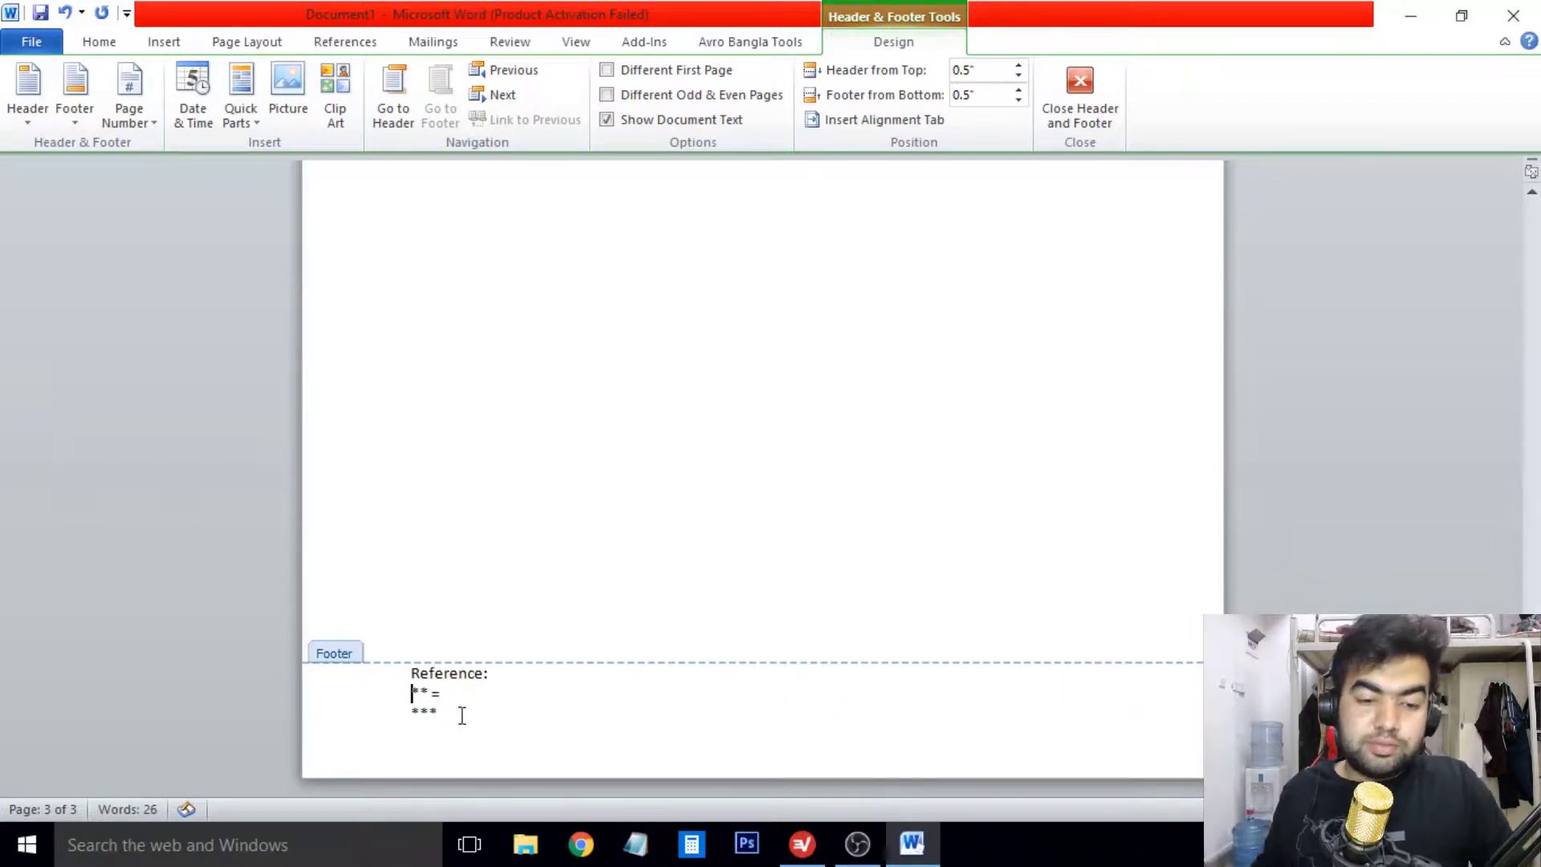
pyautogui.write('=')
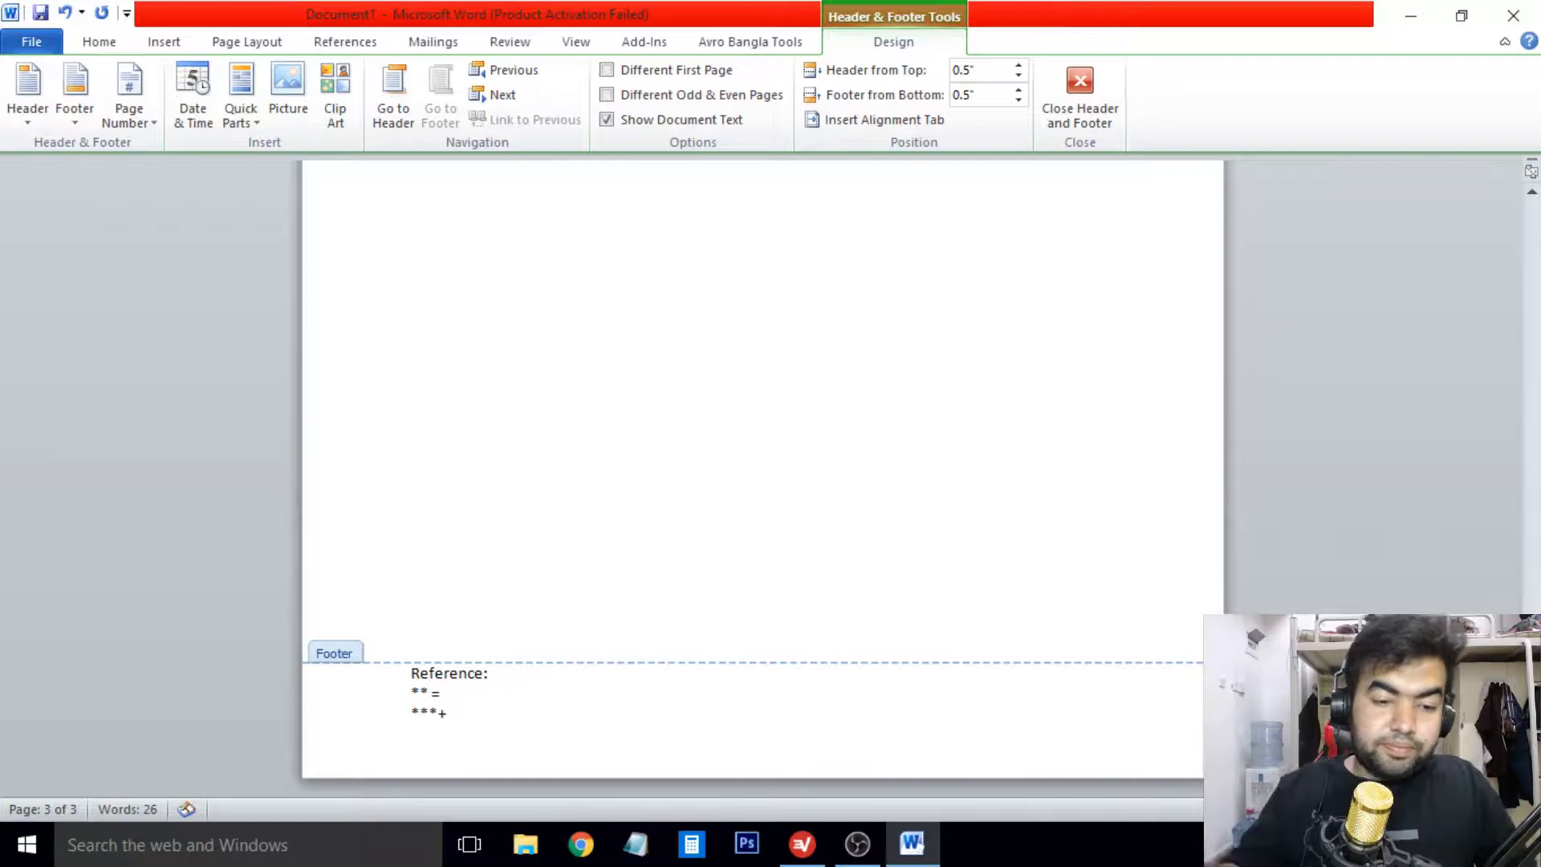
pyautogui.press('BackSpace')
pyautogui.write('=')
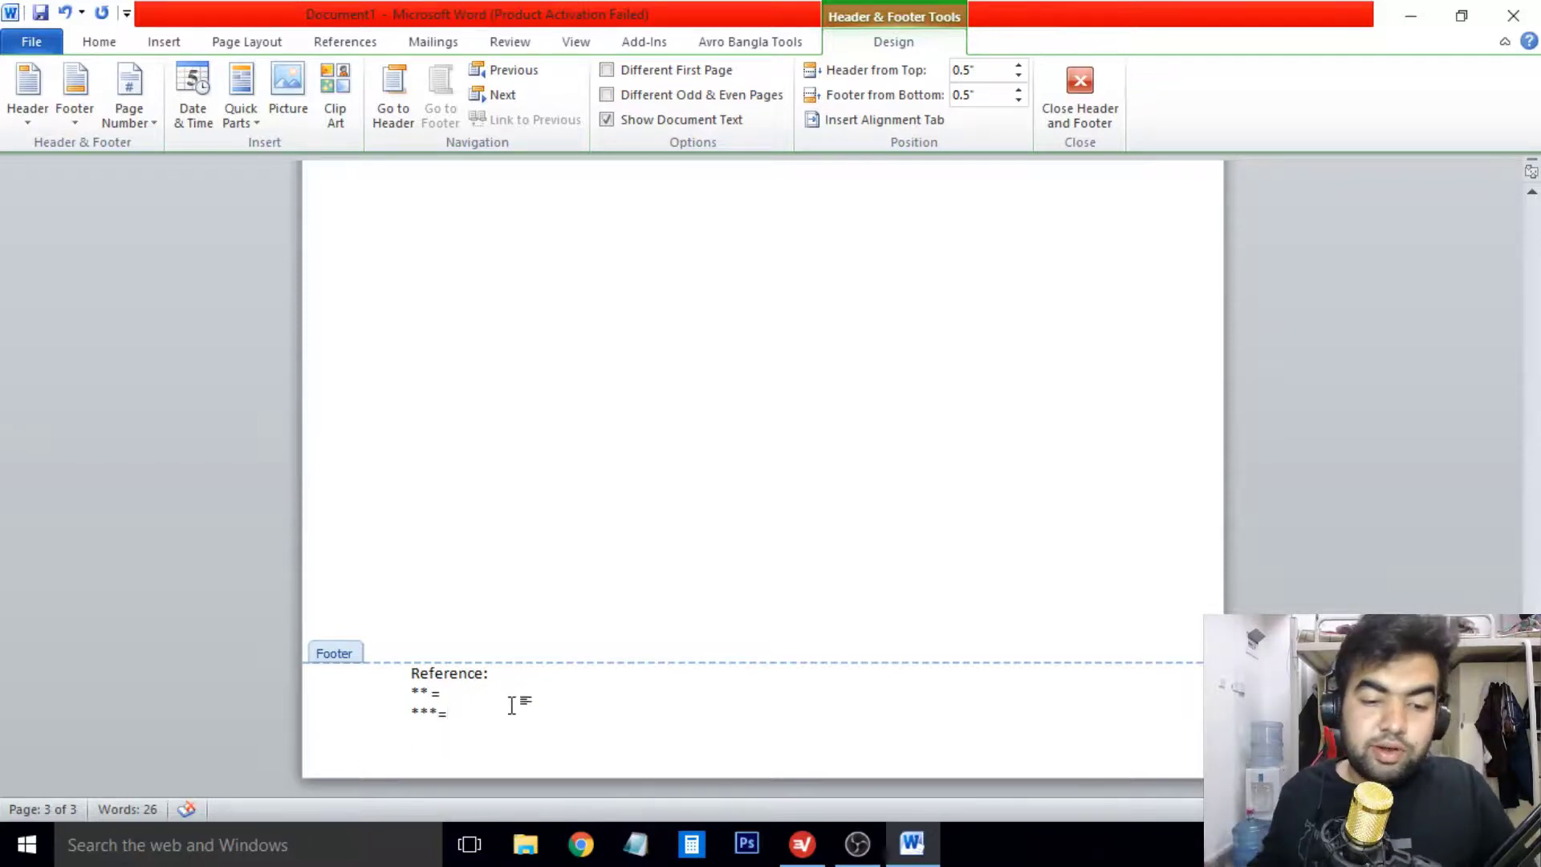
# Step: Return to the page 3 body text and insert a page break after the "Samsung note 7 blast in 2017 (**)" sentence
pyautogui.scroll(15, 537, 667)
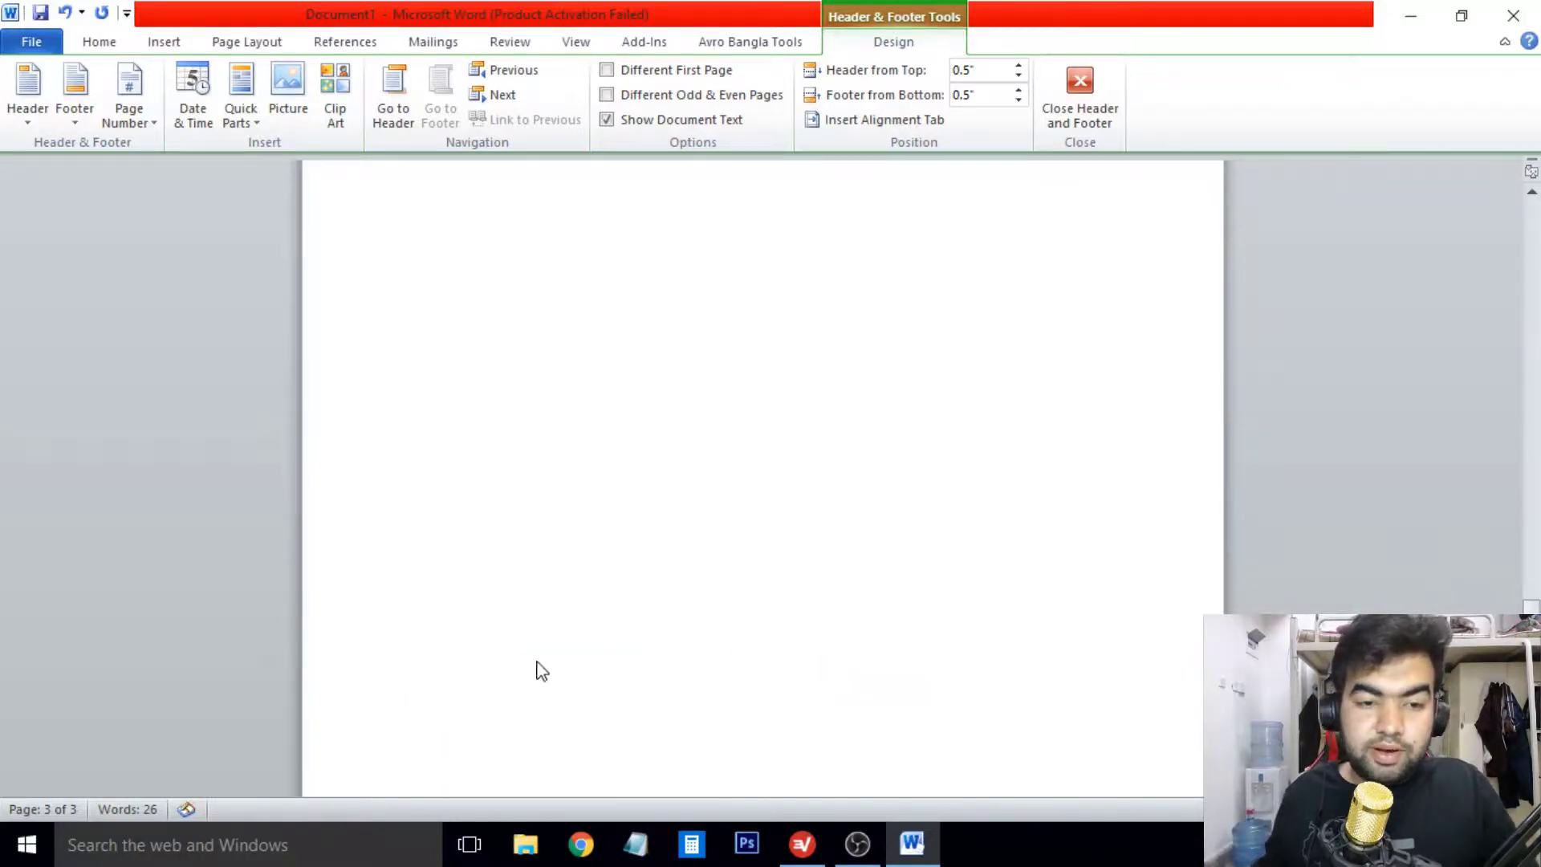
pyautogui.scroll(-4, 513, 620)
pyautogui.scroll(-3, 676, 631)
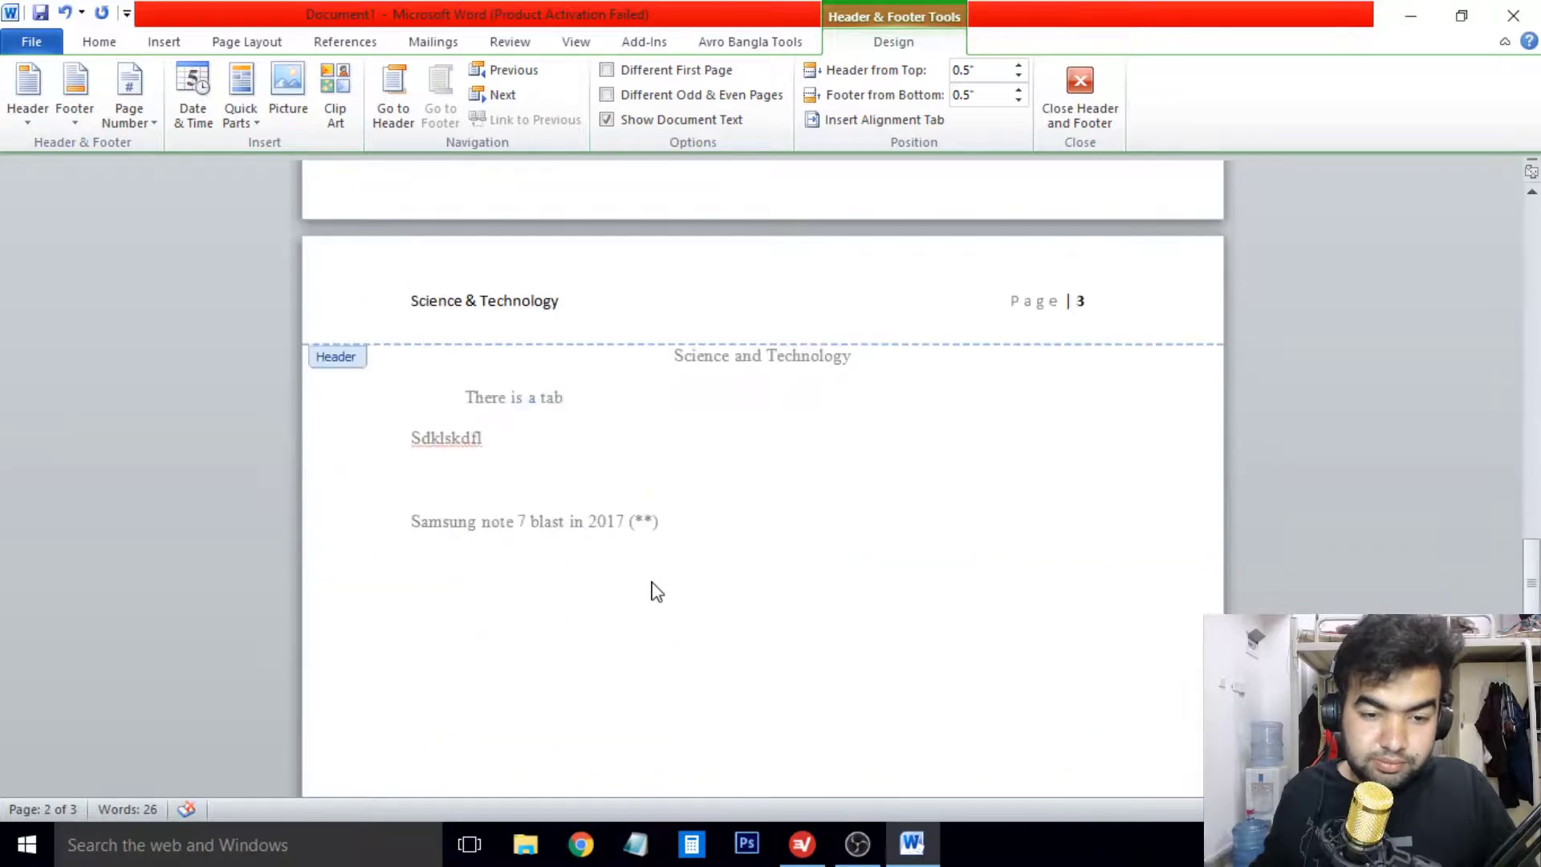
pyautogui.click(706, 538)
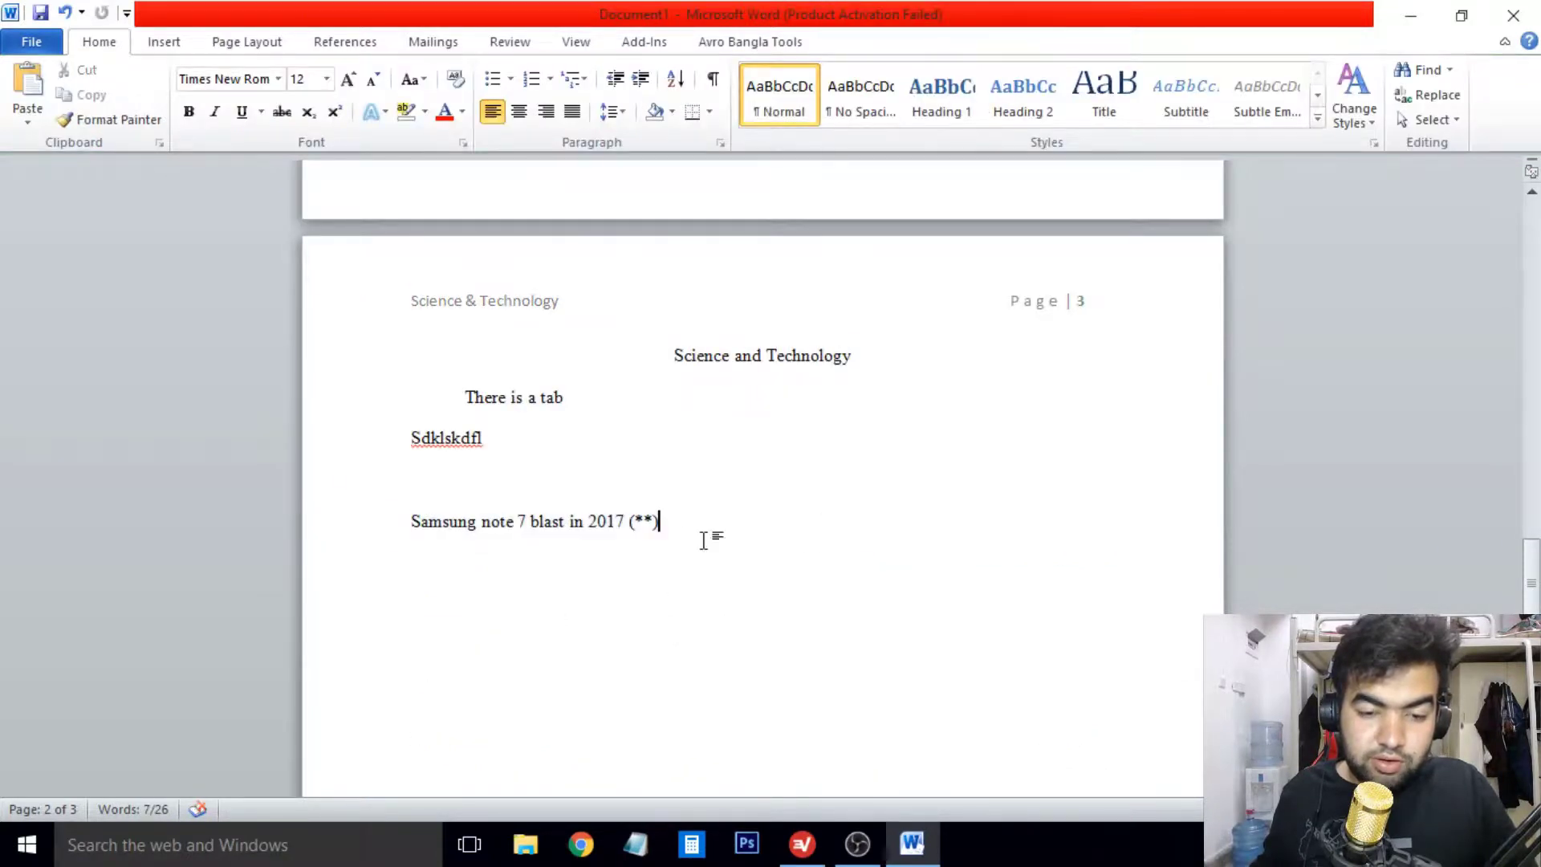
pyautogui.scroll(-3, 835, 609)
pyautogui.scroll(2, 822, 619)
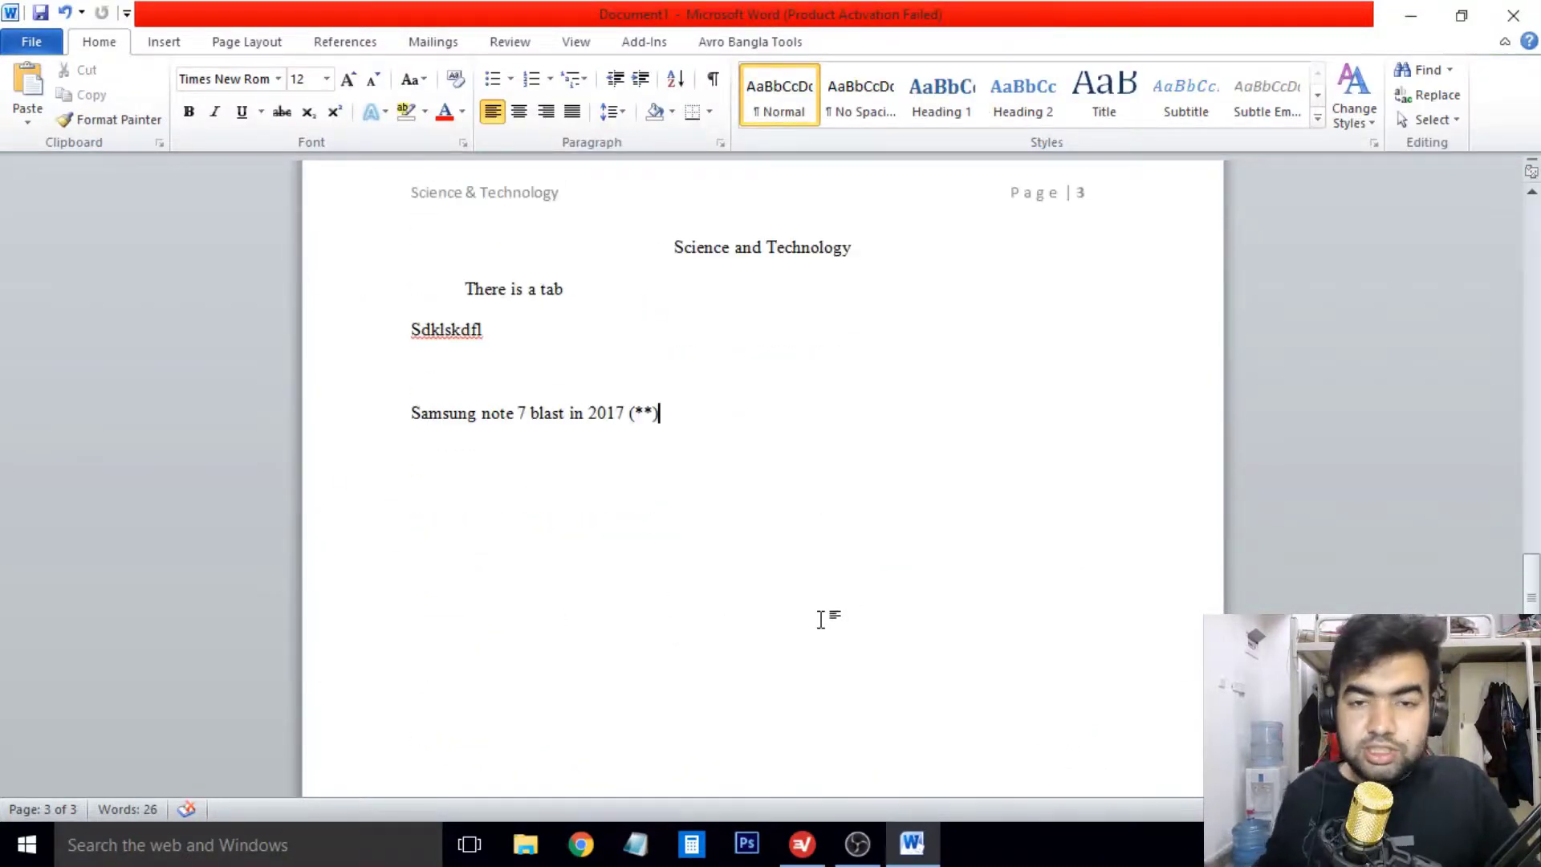
pyautogui.scroll(-5, 820, 619)
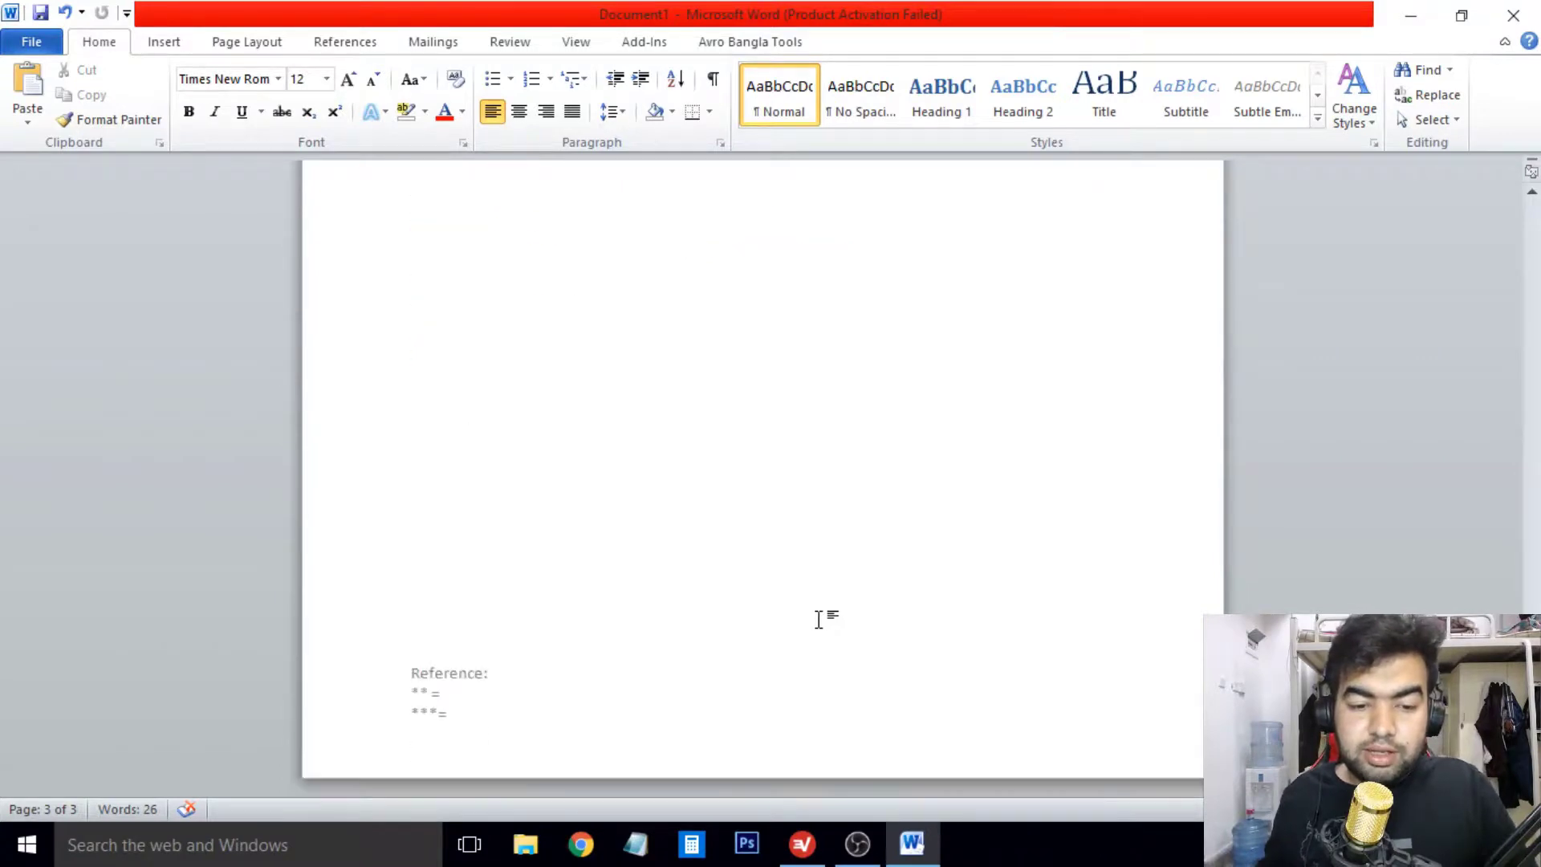
pyautogui.scroll(2, 751, 506)
pyautogui.scroll(2, 751, 506)
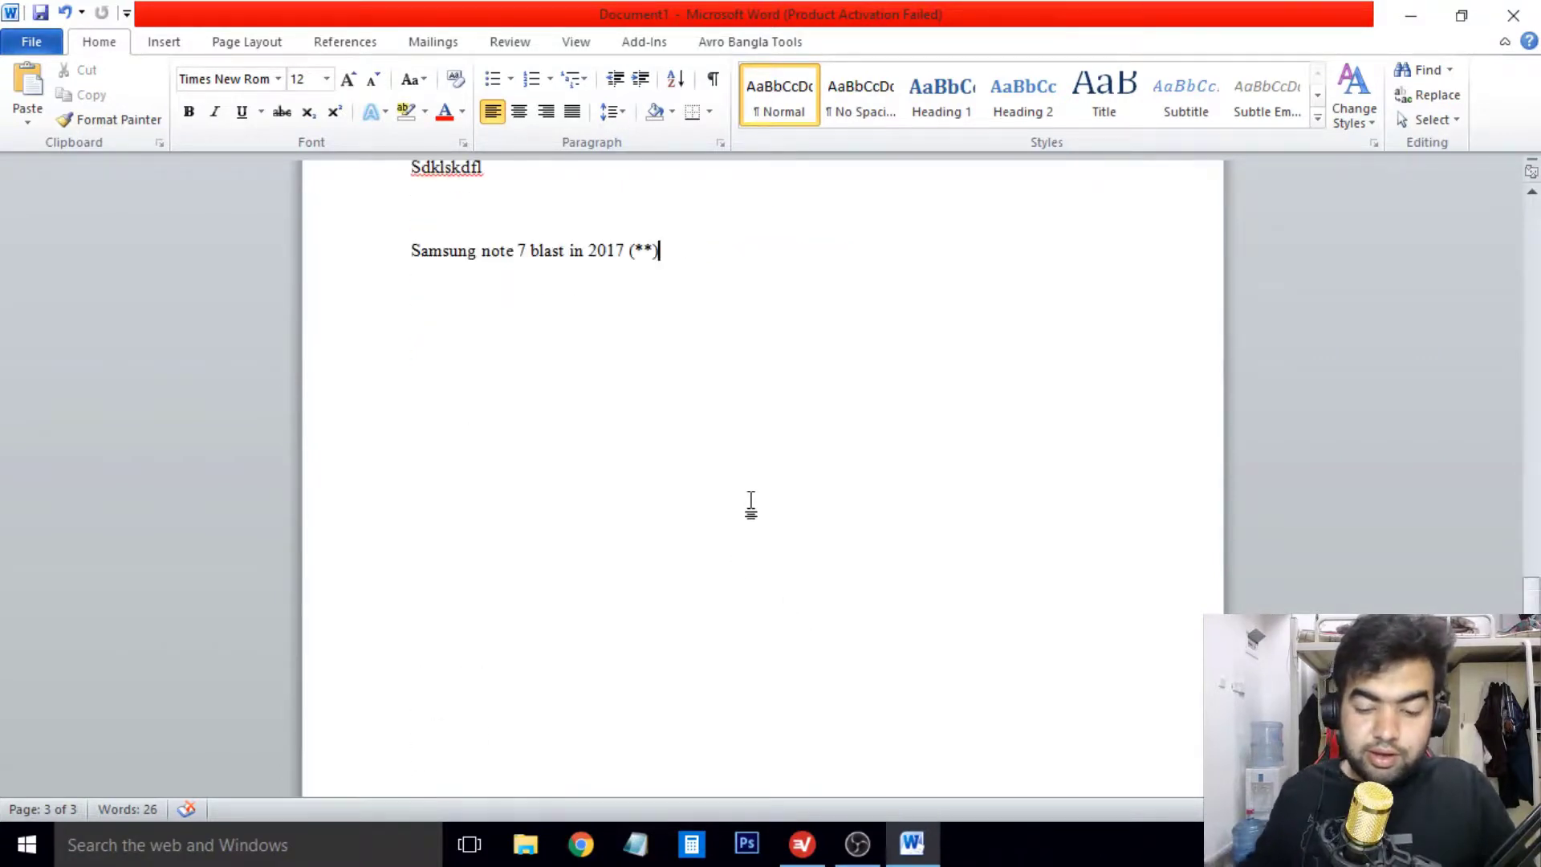
pyautogui.hotkey('ctrl', 'Return')
pyautogui.scroll(-4, 752, 506)
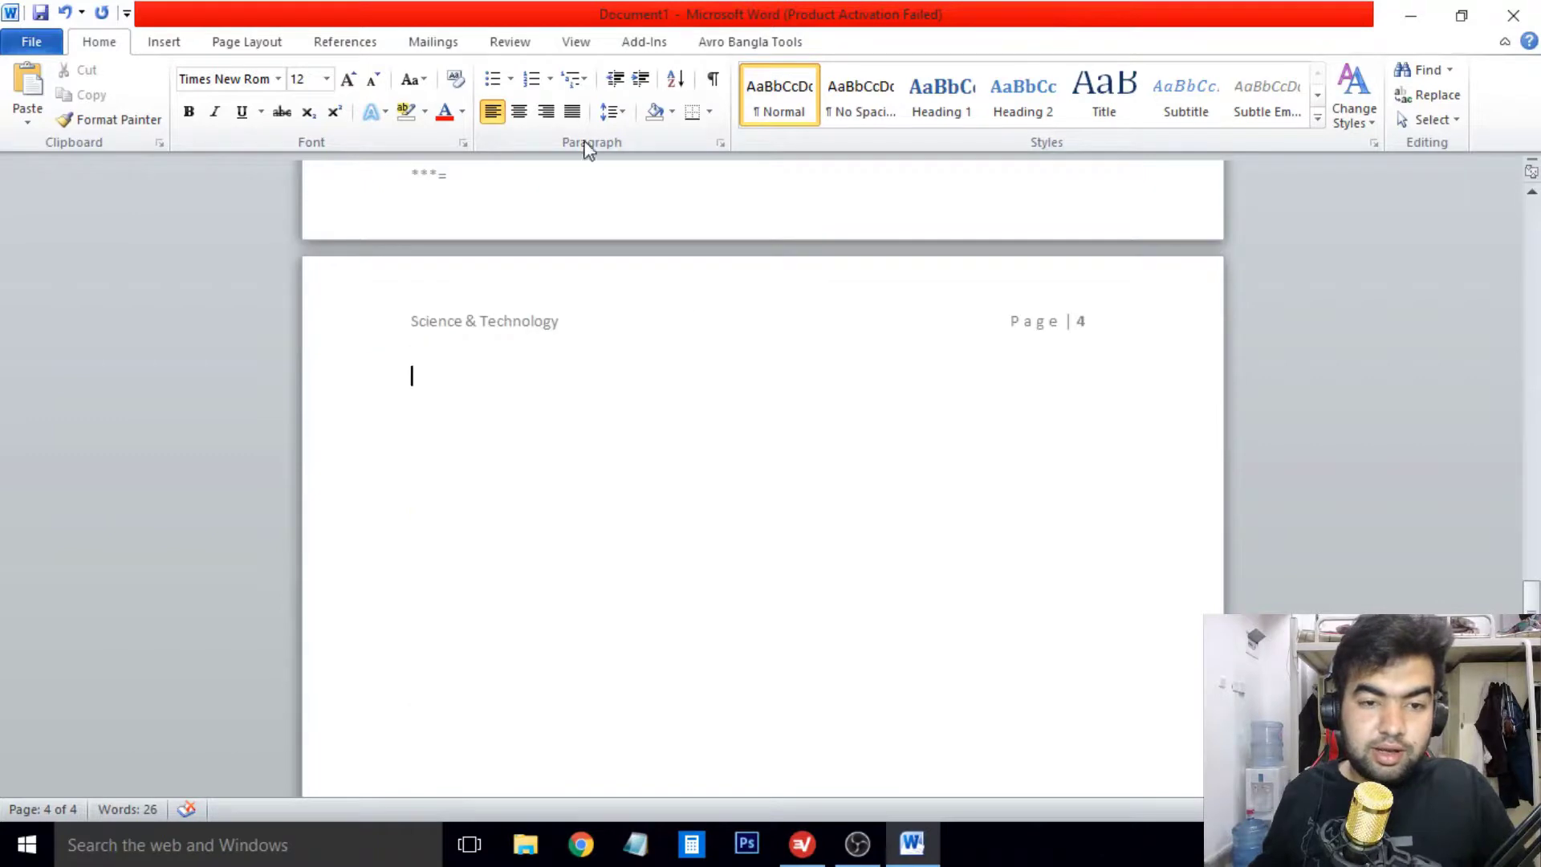
# Step: Enter the centred heading "References:" at the start of page 4, correcting its misspelling with the suggested word
pyautogui.click(519, 112)
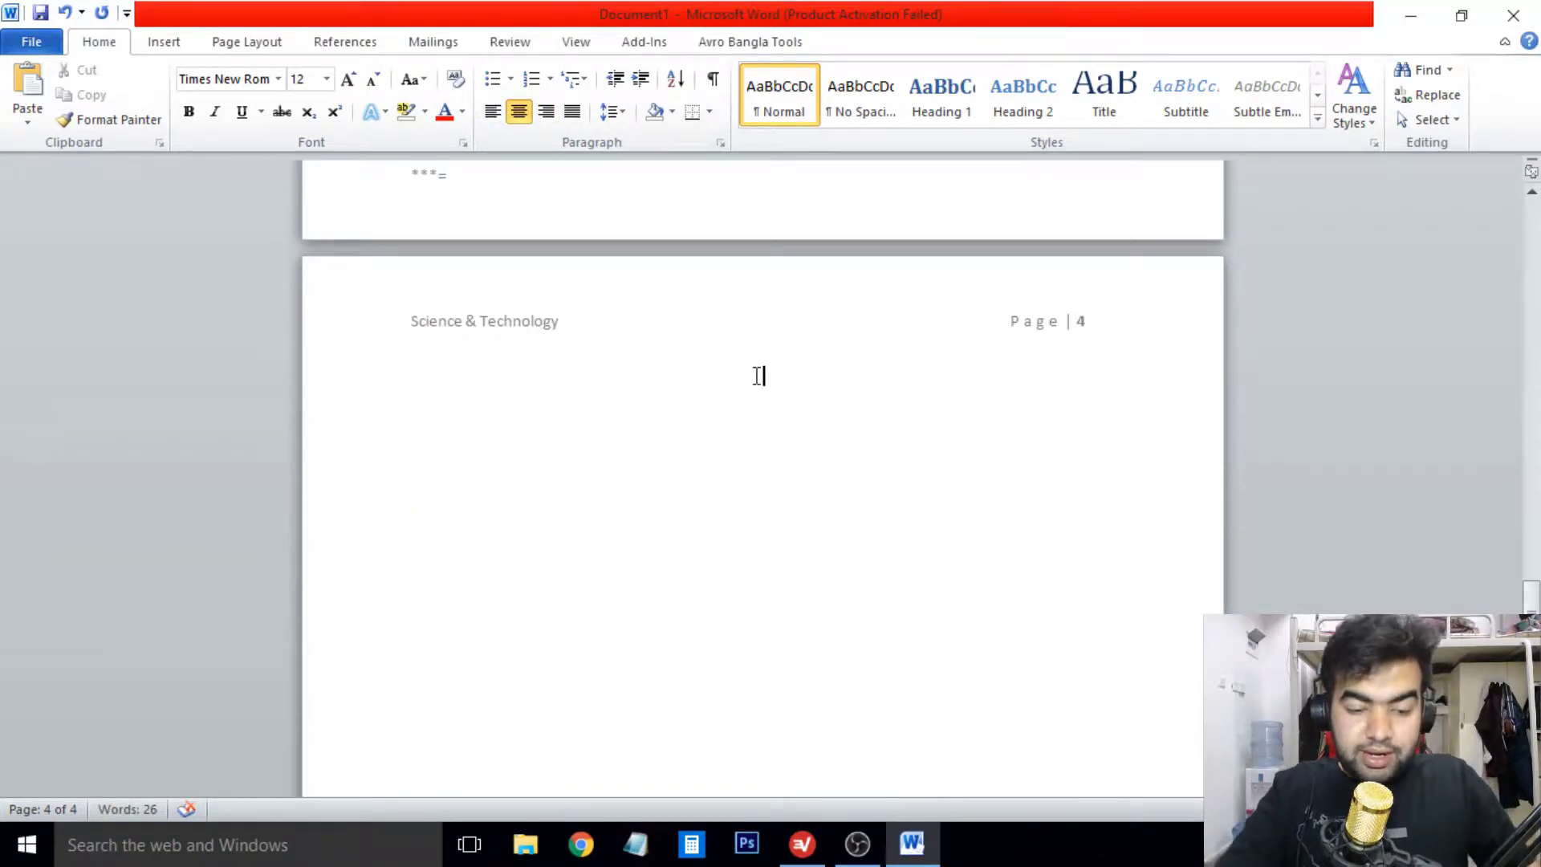
pyautogui.write('Ref')
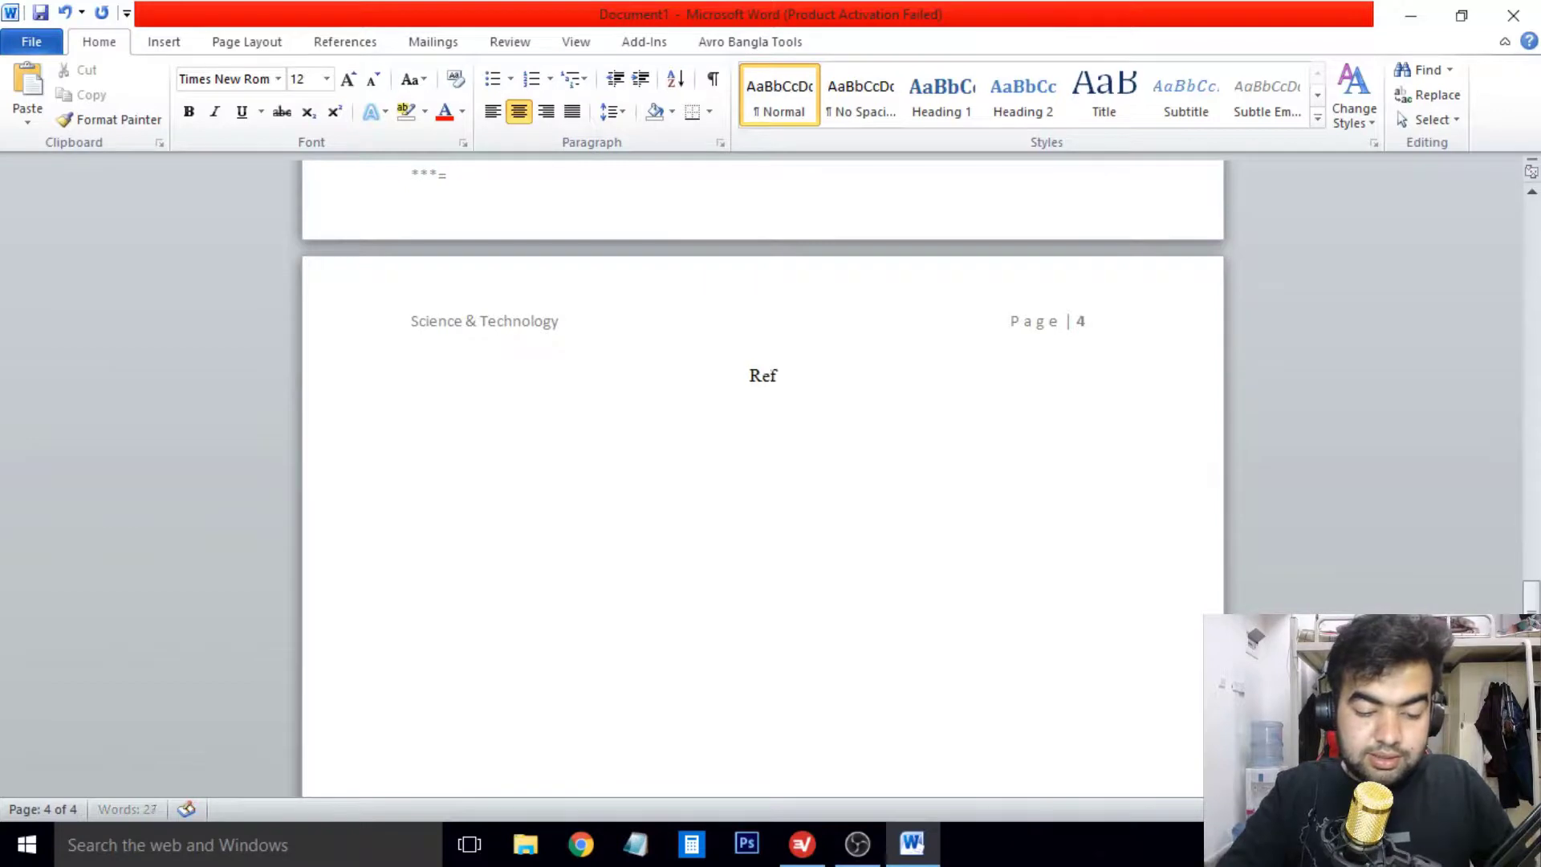
pyautogui.write('farances')
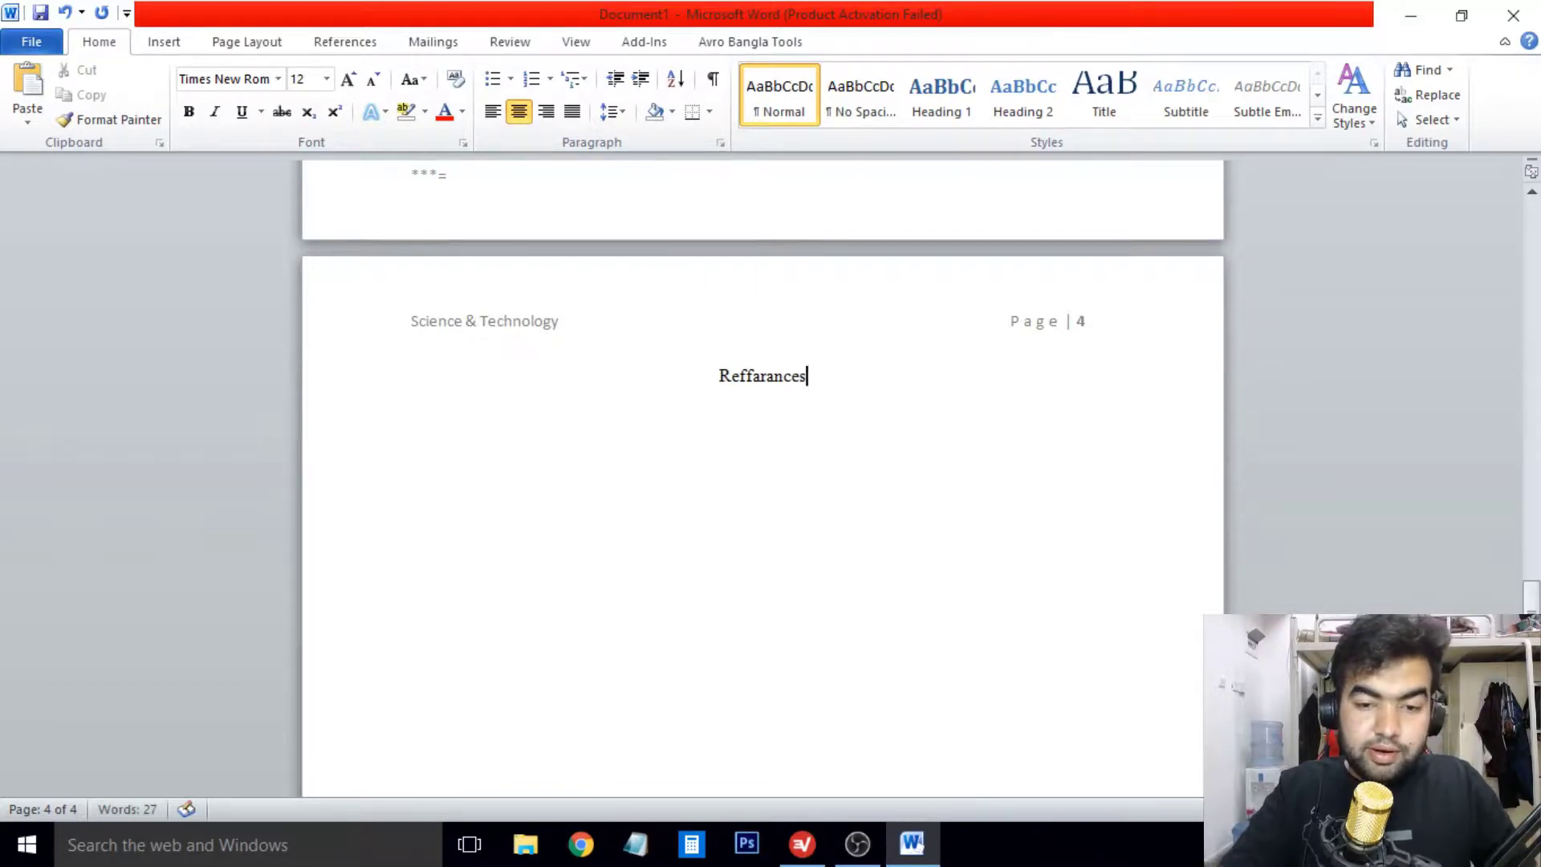
pyautogui.write(':')
pyautogui.click(783, 375)
pyautogui.rightClick(805, 384)
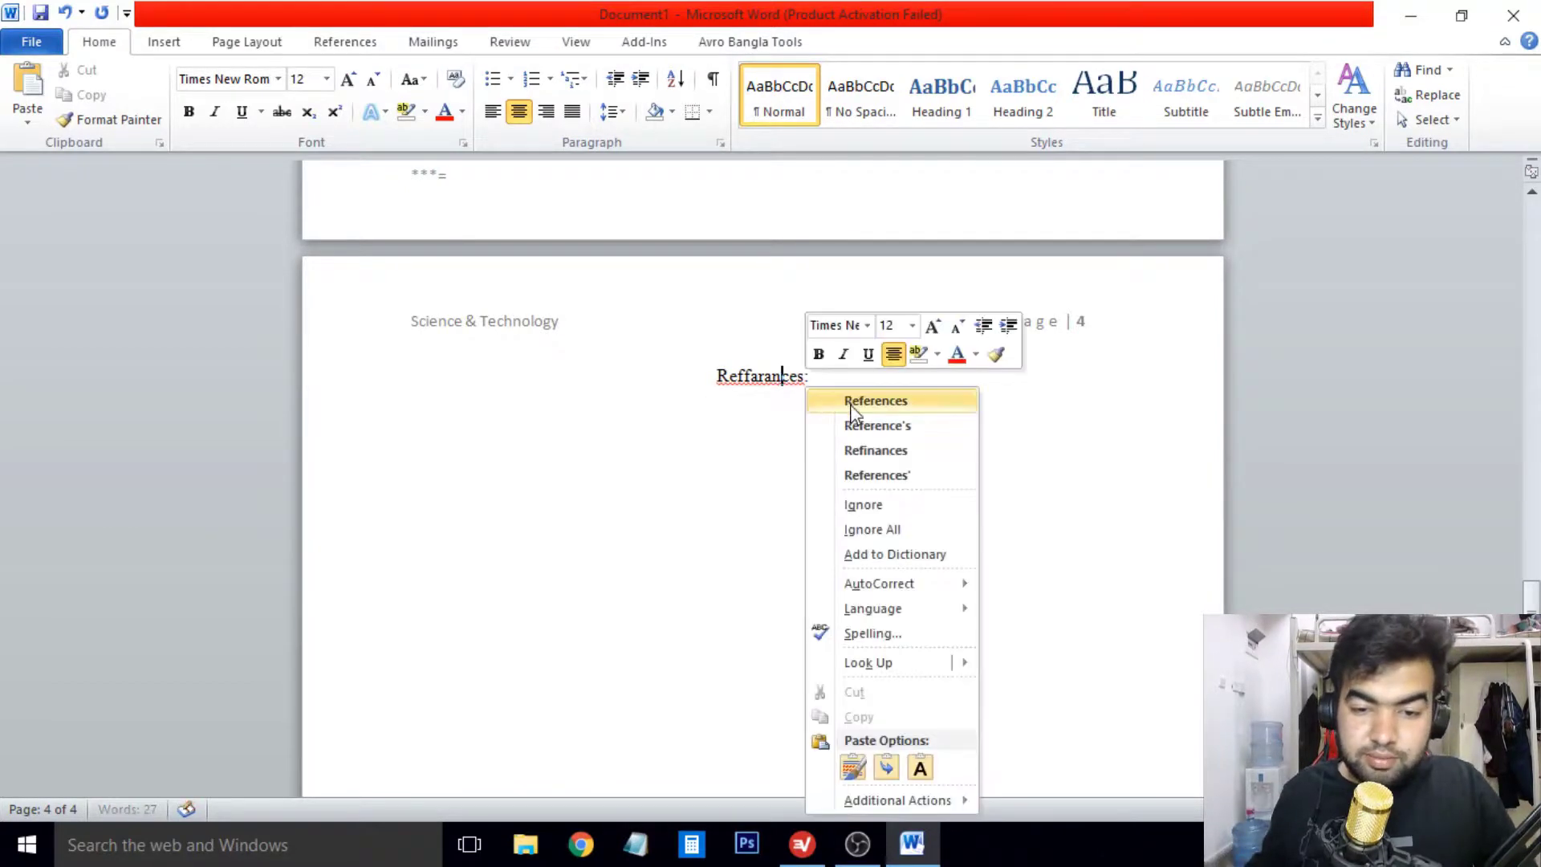
pyautogui.click(852, 401)
# Step: Enlarge the "References:" heading on page 4 to 20 pt
pyautogui.moveTo(850, 385); pyautogui.dragTo(712, 379)
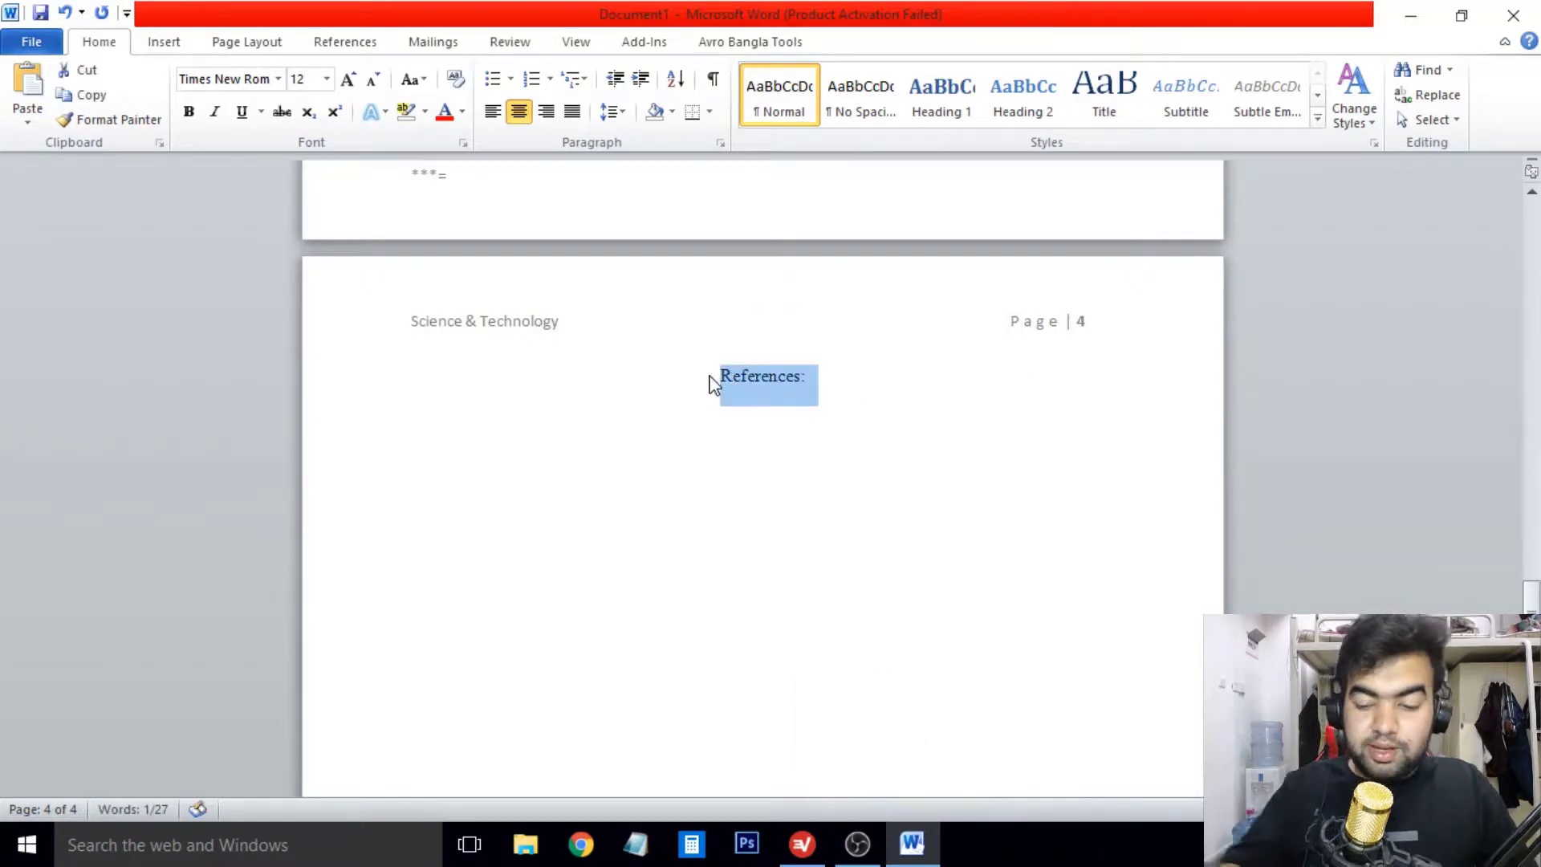
pyautogui.hotkey('ctrl', 'shift', '.')
pyautogui.hotkey('ctrl', 'shift', '.')
pyautogui.hotkey('ctrl', 'shift', '.')
pyautogui.hotkey('ctrl', 'shift', '.')
pyautogui.hotkey('ctrl', 'shift', '.')
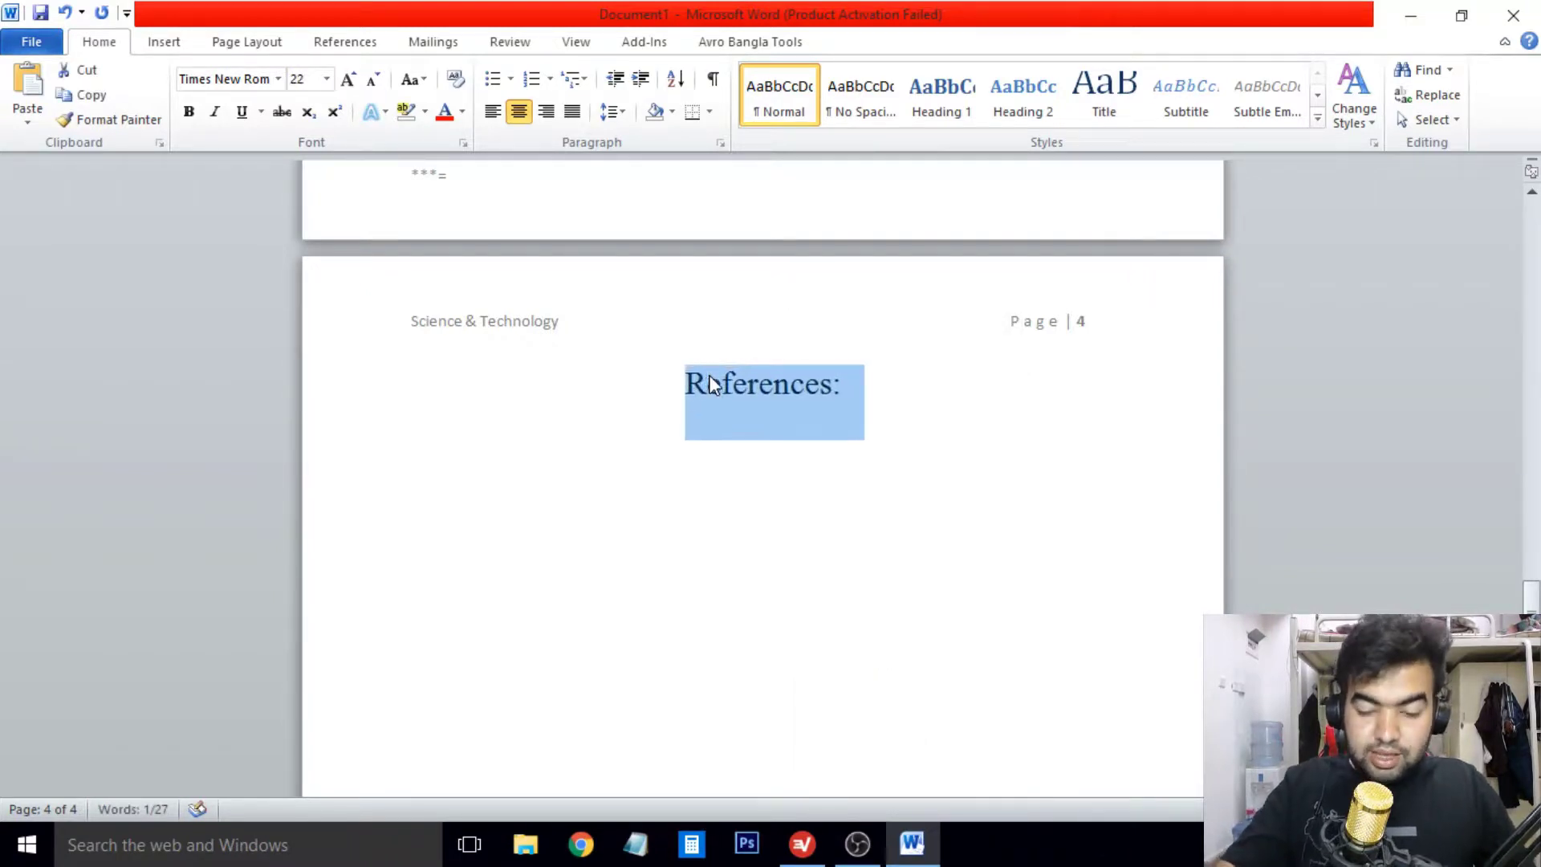
pyautogui.hotkey('ctrl', 'shift', ',')
pyautogui.click(884, 409)
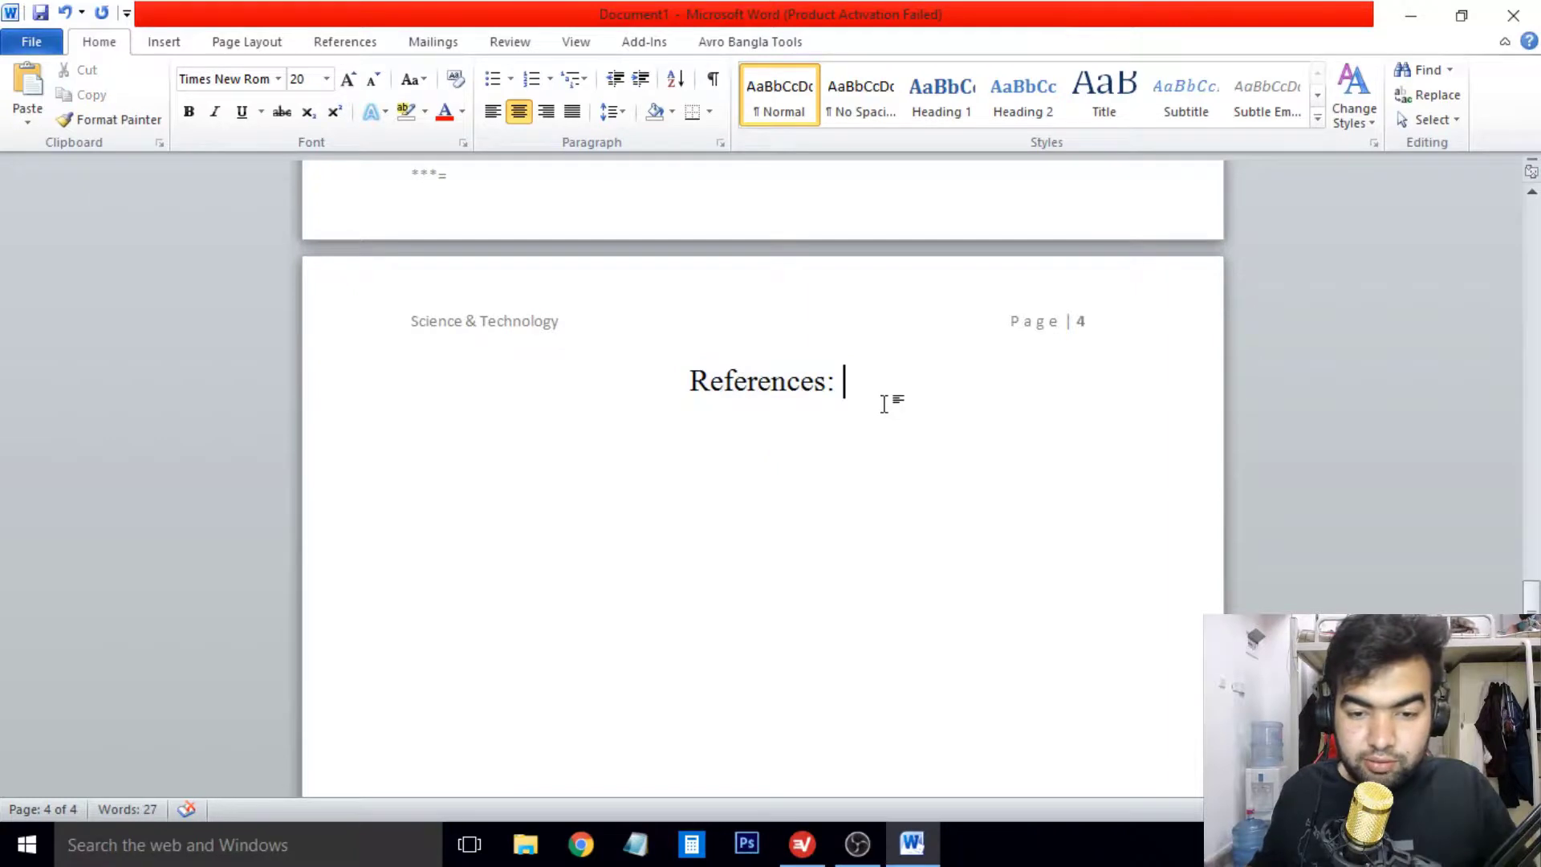
# Step: Enter the left-aligned entries "1", "1.1" and "1.2" on separate lines below the "References:" heading
pyautogui.press('Return')
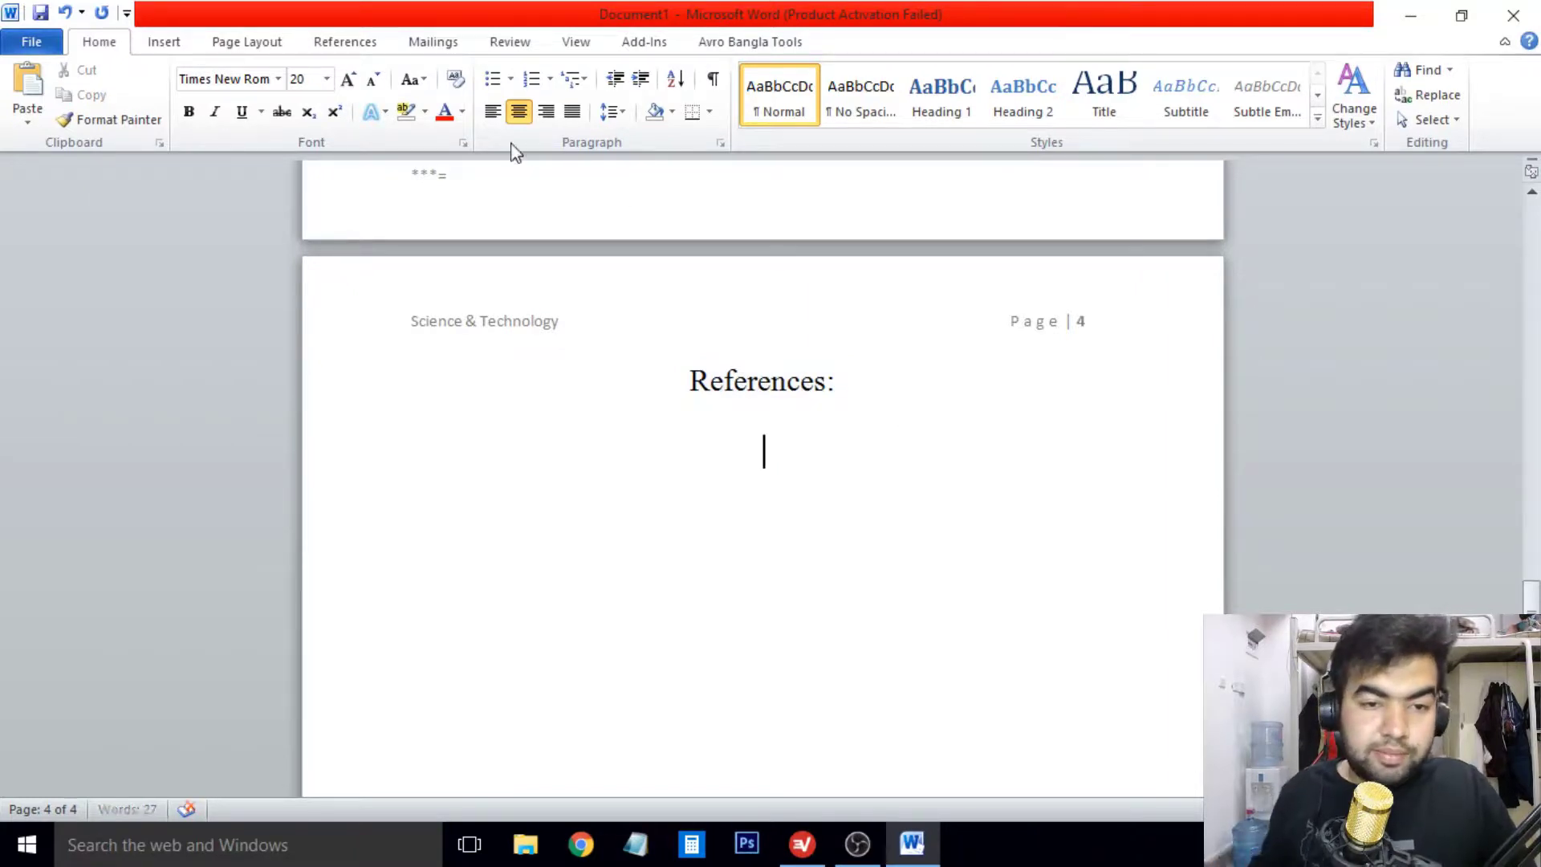
pyautogui.hotkey('ctrl', 'l')
pyautogui.write('1')
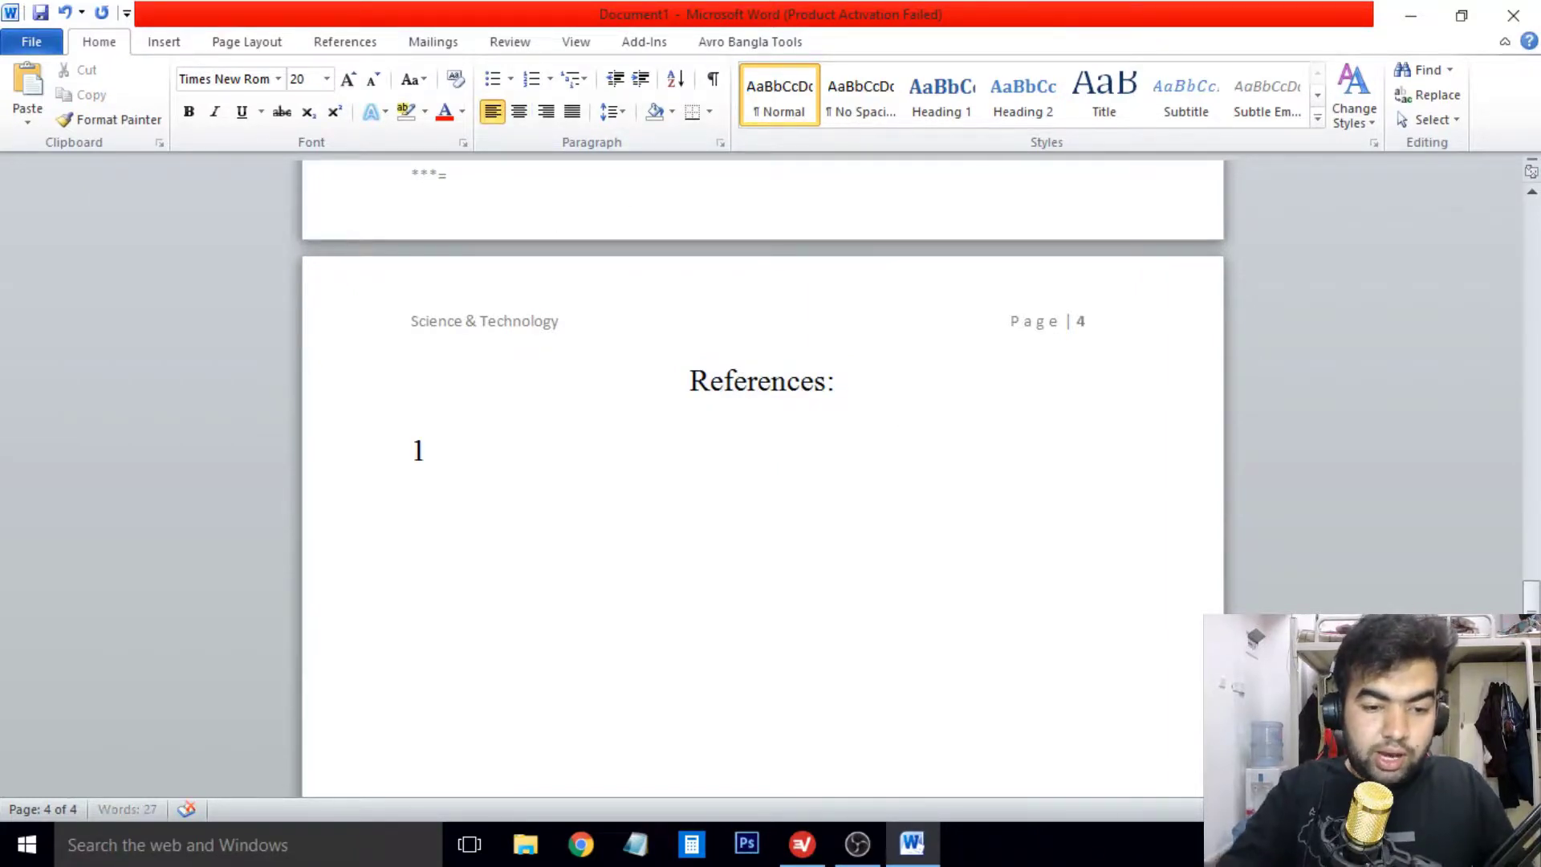
pyautogui.press('Return')
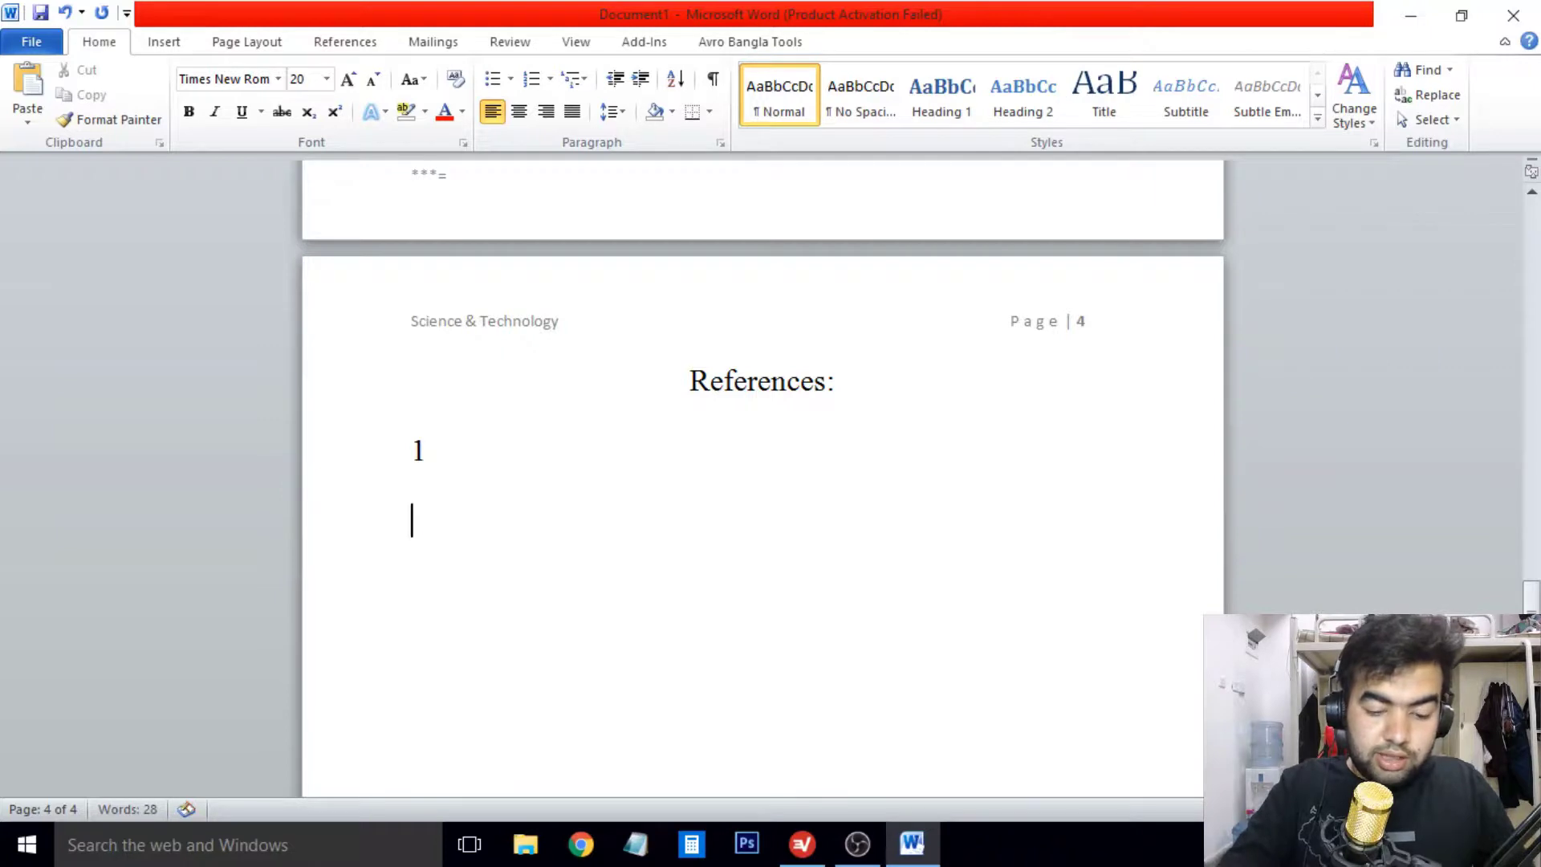
pyautogui.write('1.1')
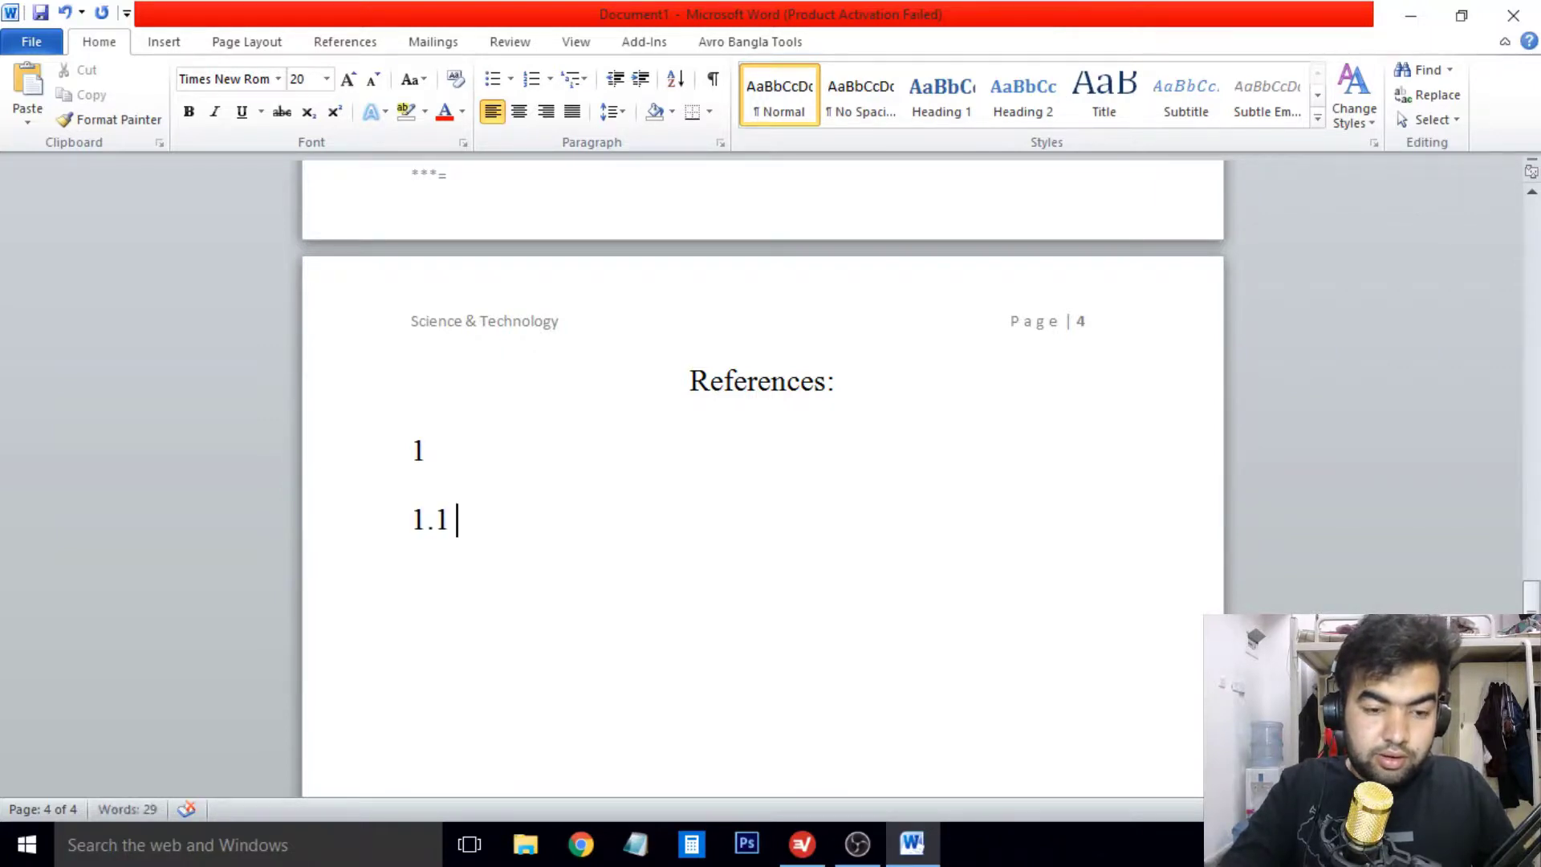
pyautogui.press('Return')
pyautogui.write('1.2')
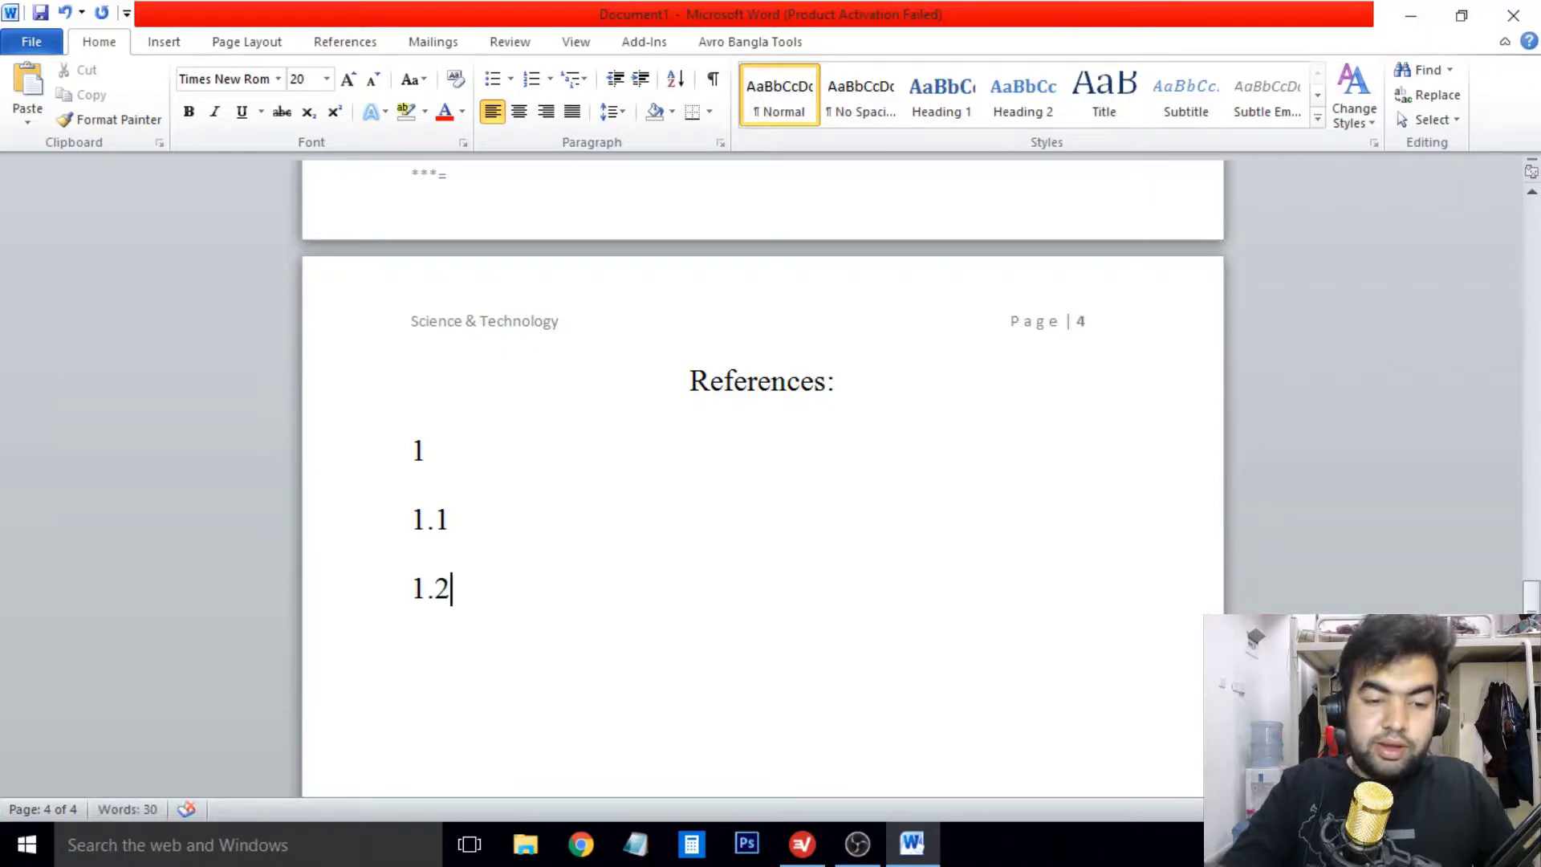
# Step: Complete the first reference entry so it reads "1. Book Name:"
pyautogui.click(468, 450)
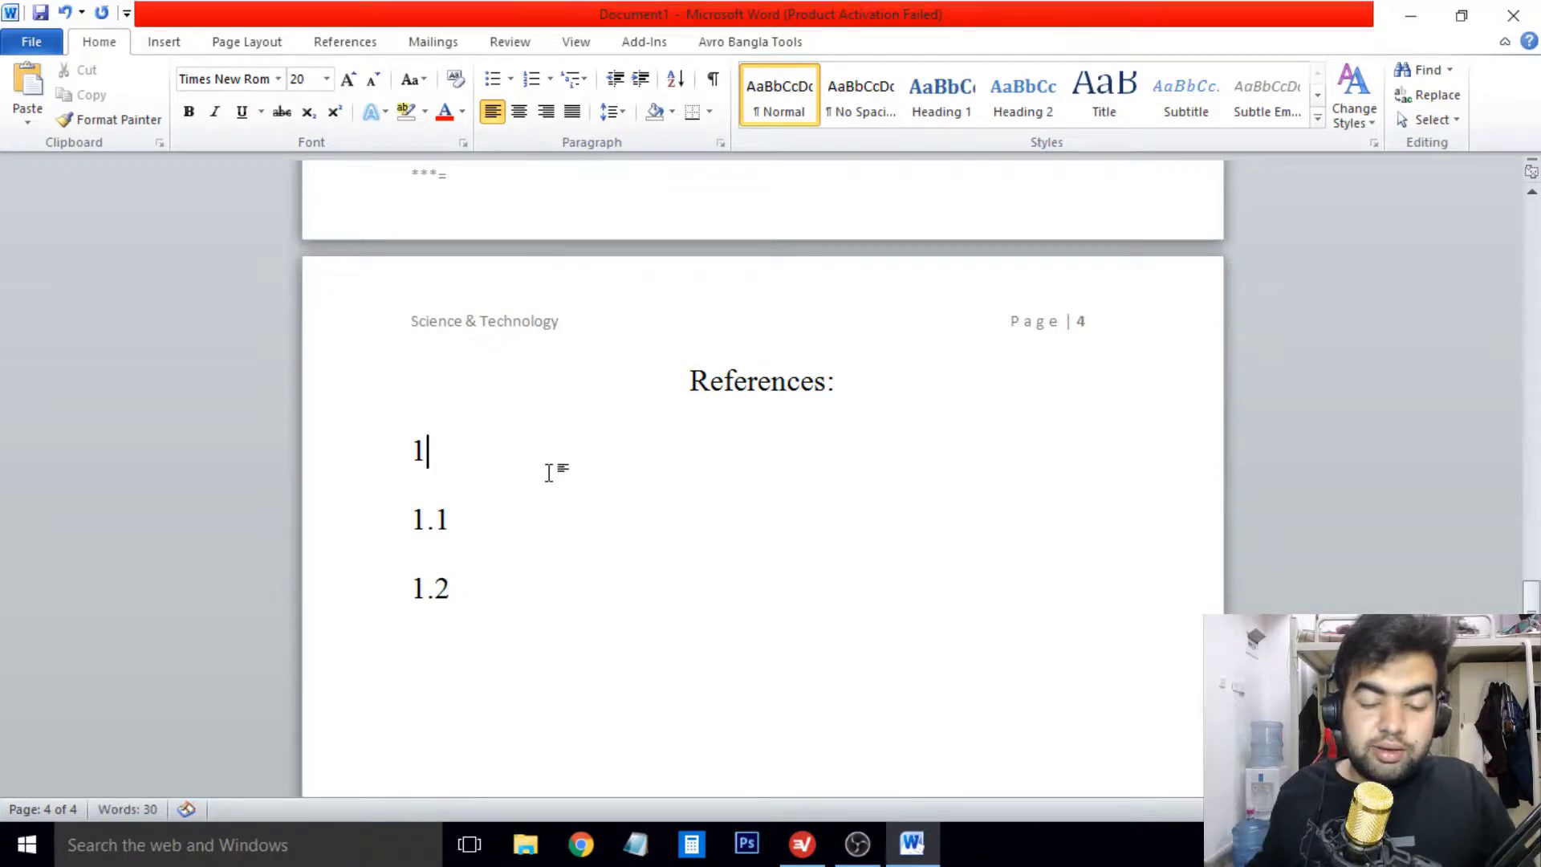
pyautogui.write('. ')
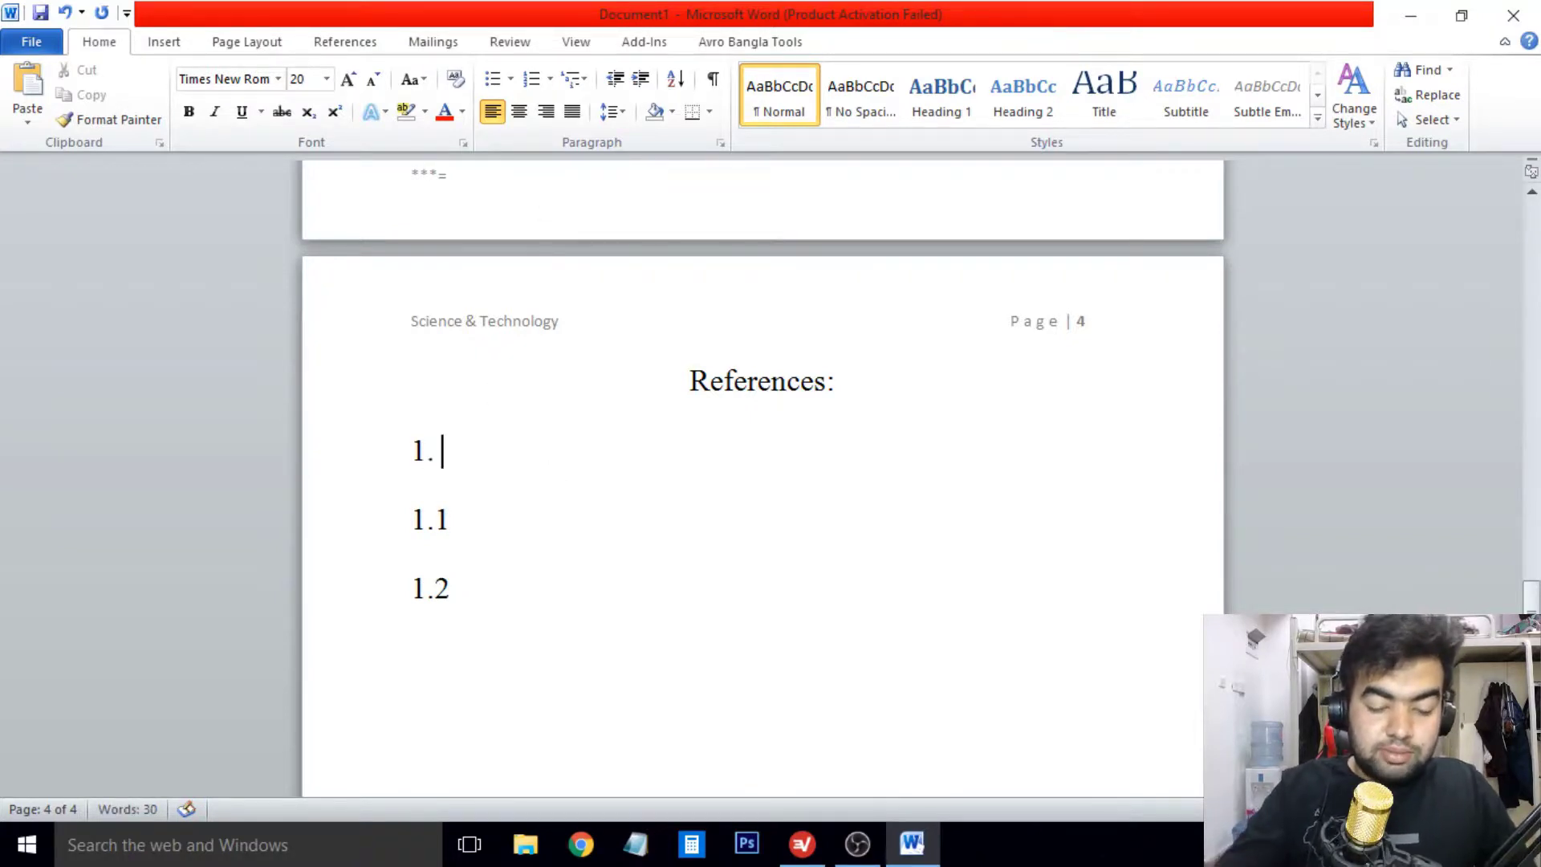
pyautogui.write('Book Nmw')
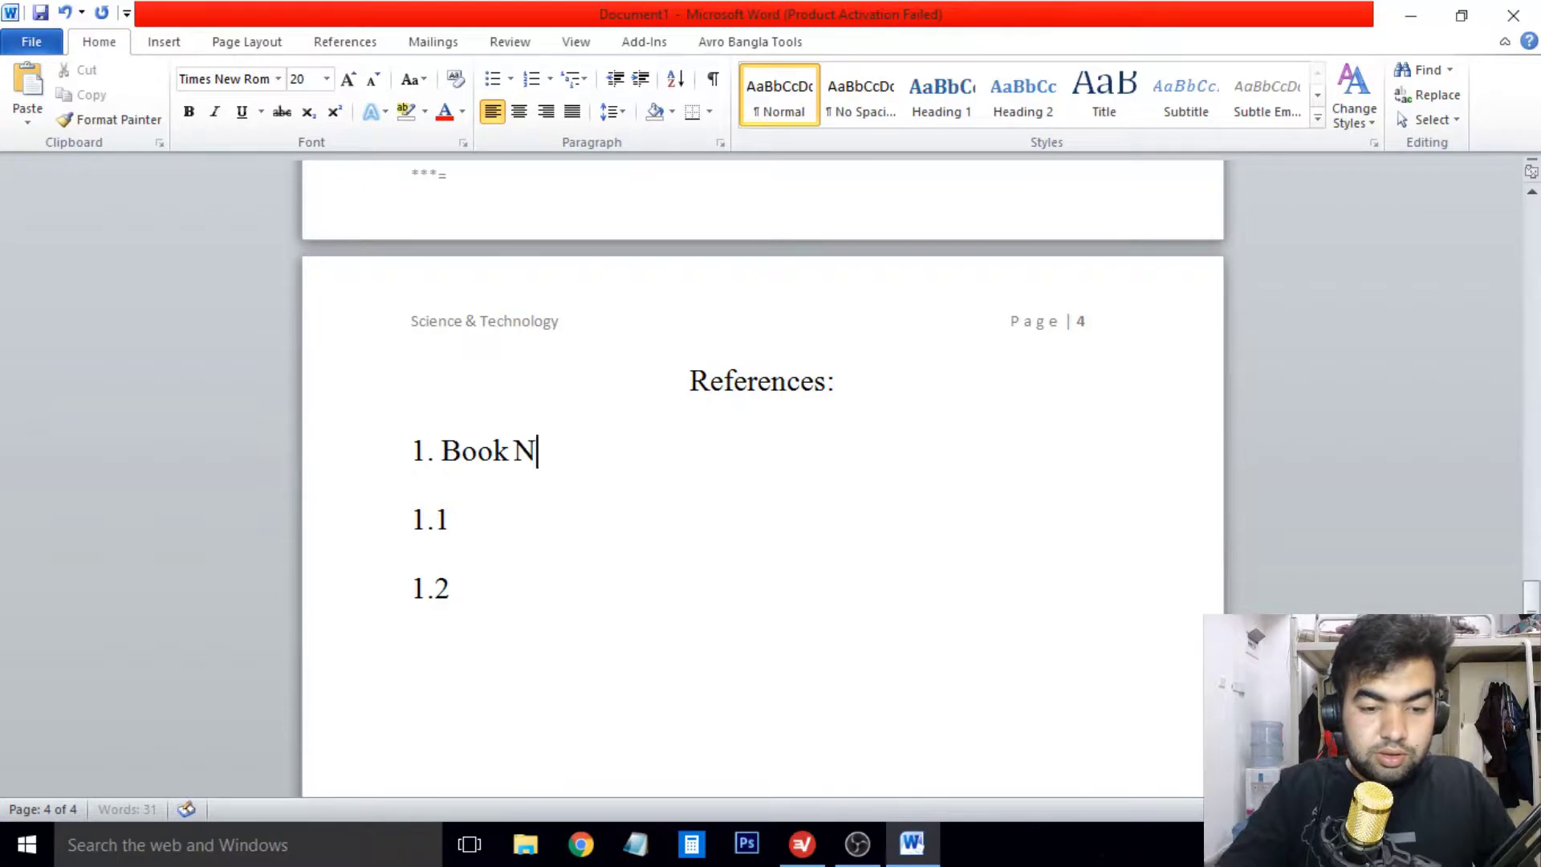
pyautogui.press('BackSpace')
pyautogui.press('BackSpace')
pyautogui.write('an')
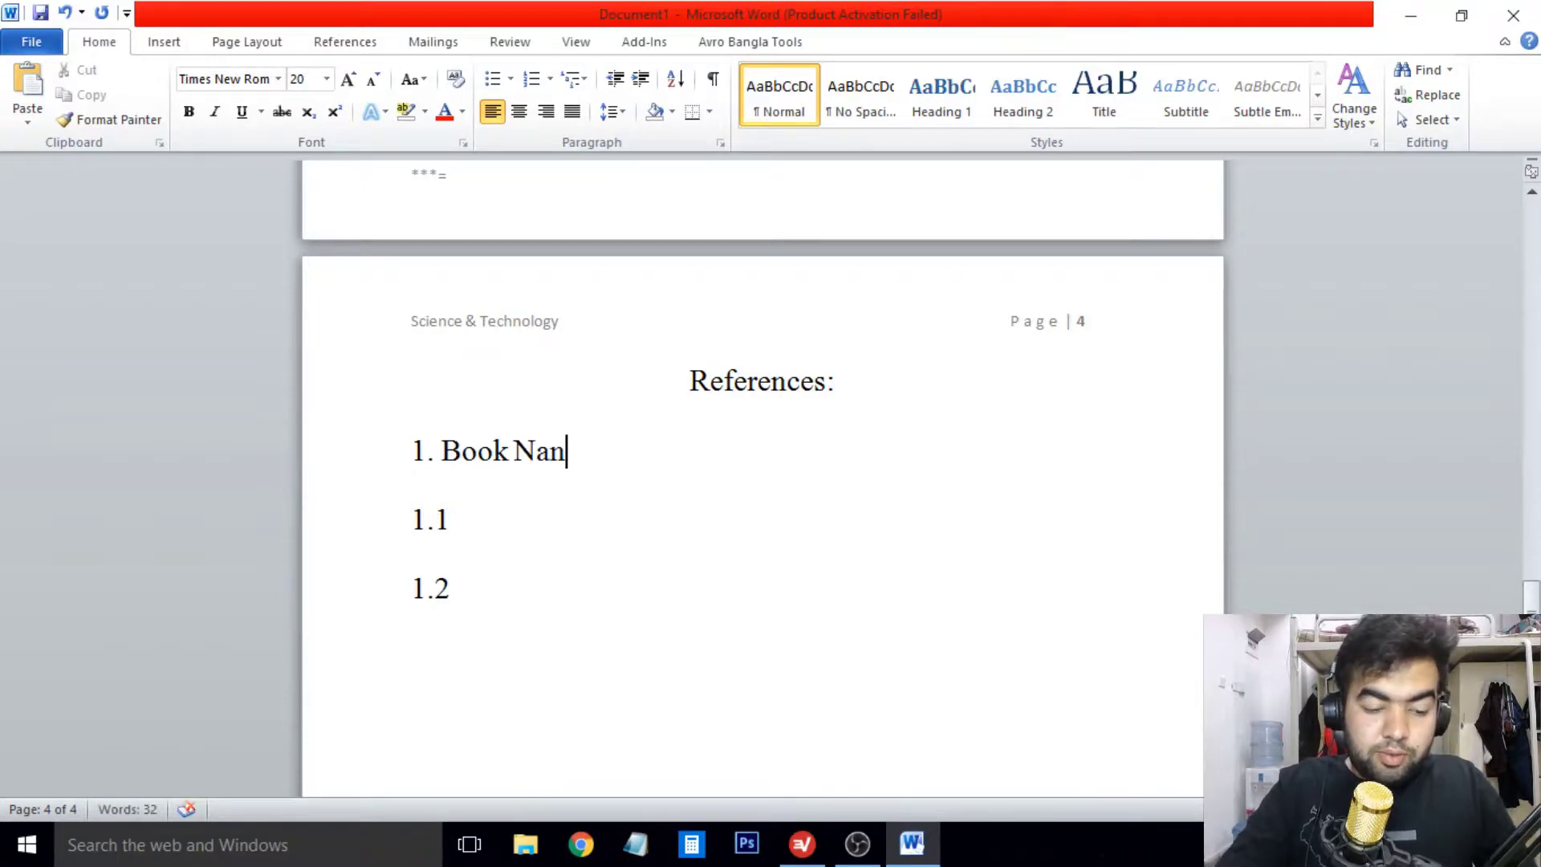
pyautogui.write('e')
pyautogui.press('BackSpace')
pyautogui.press('BackSpace')
pyautogui.write('me:')
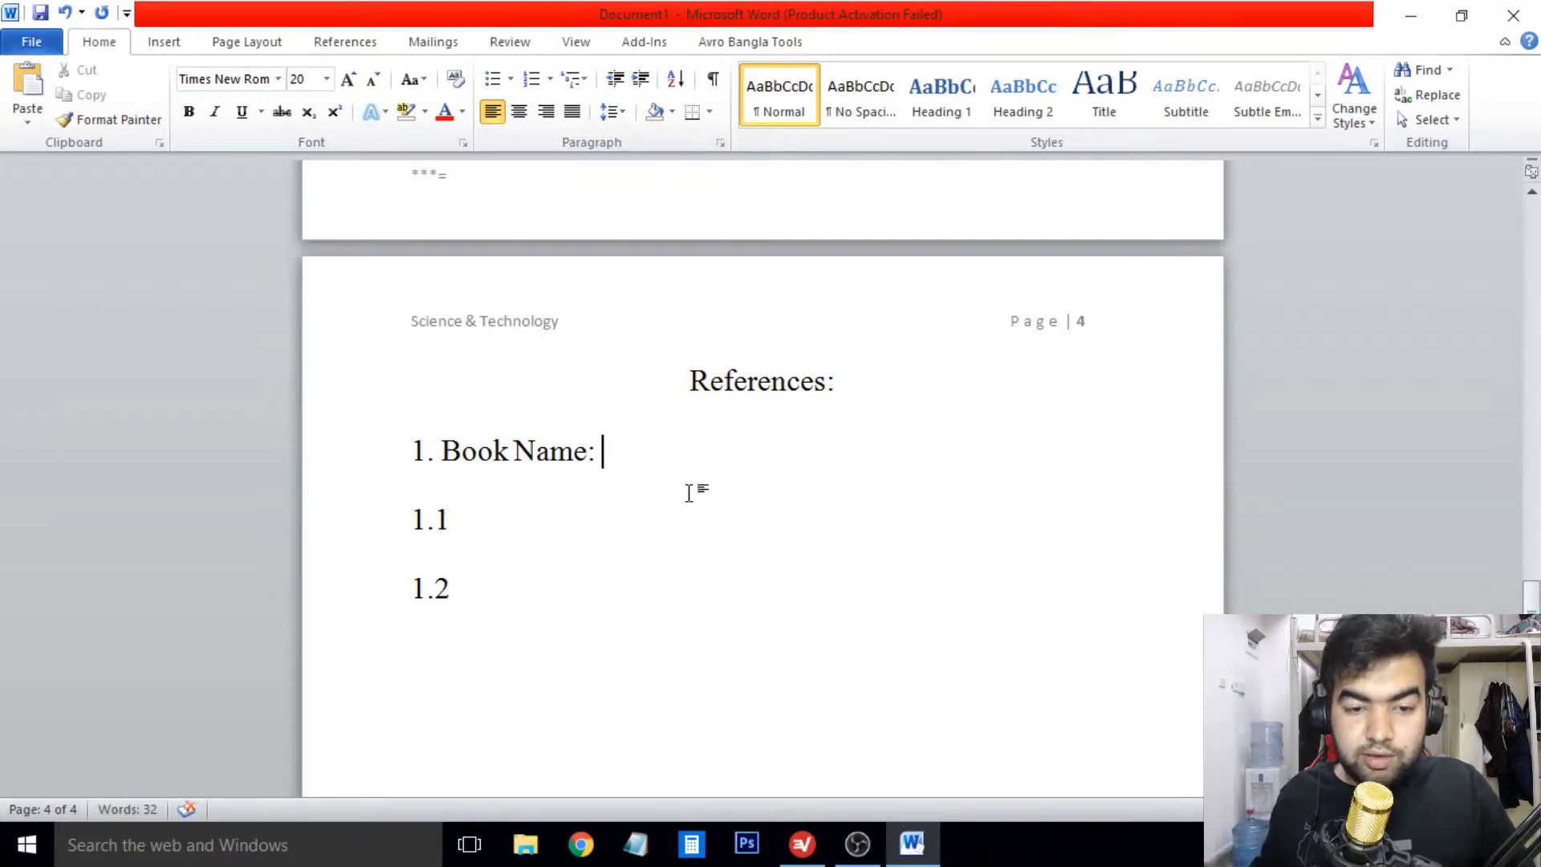
# Step: Add the numbered items "Author name" and "Page Number :" below "Book Name:" in the references list
pyautogui.scroll(-3, 688, 492)
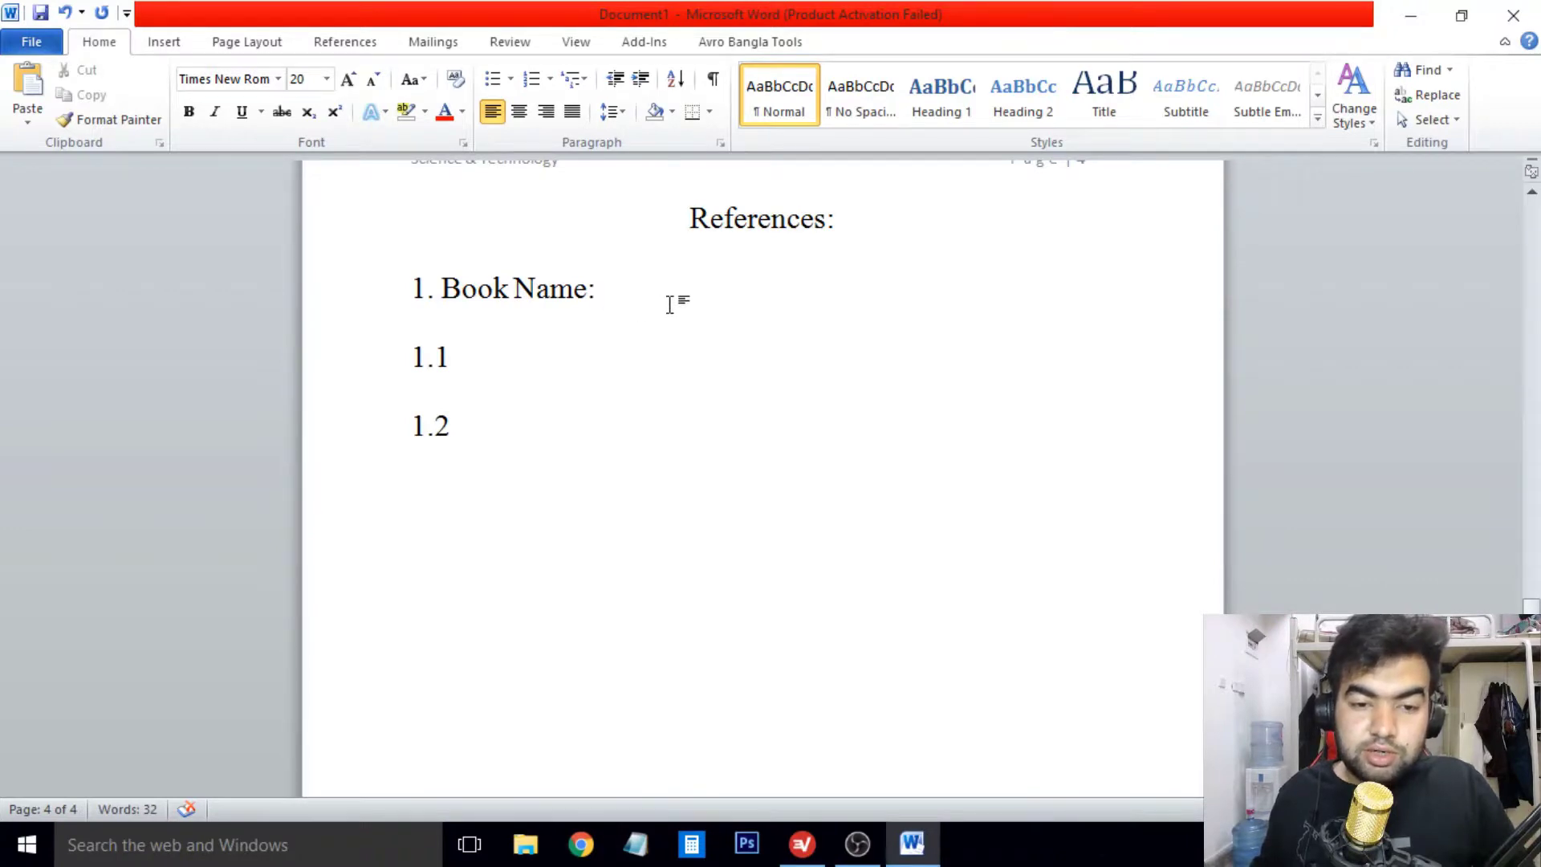
pyautogui.press('Return')
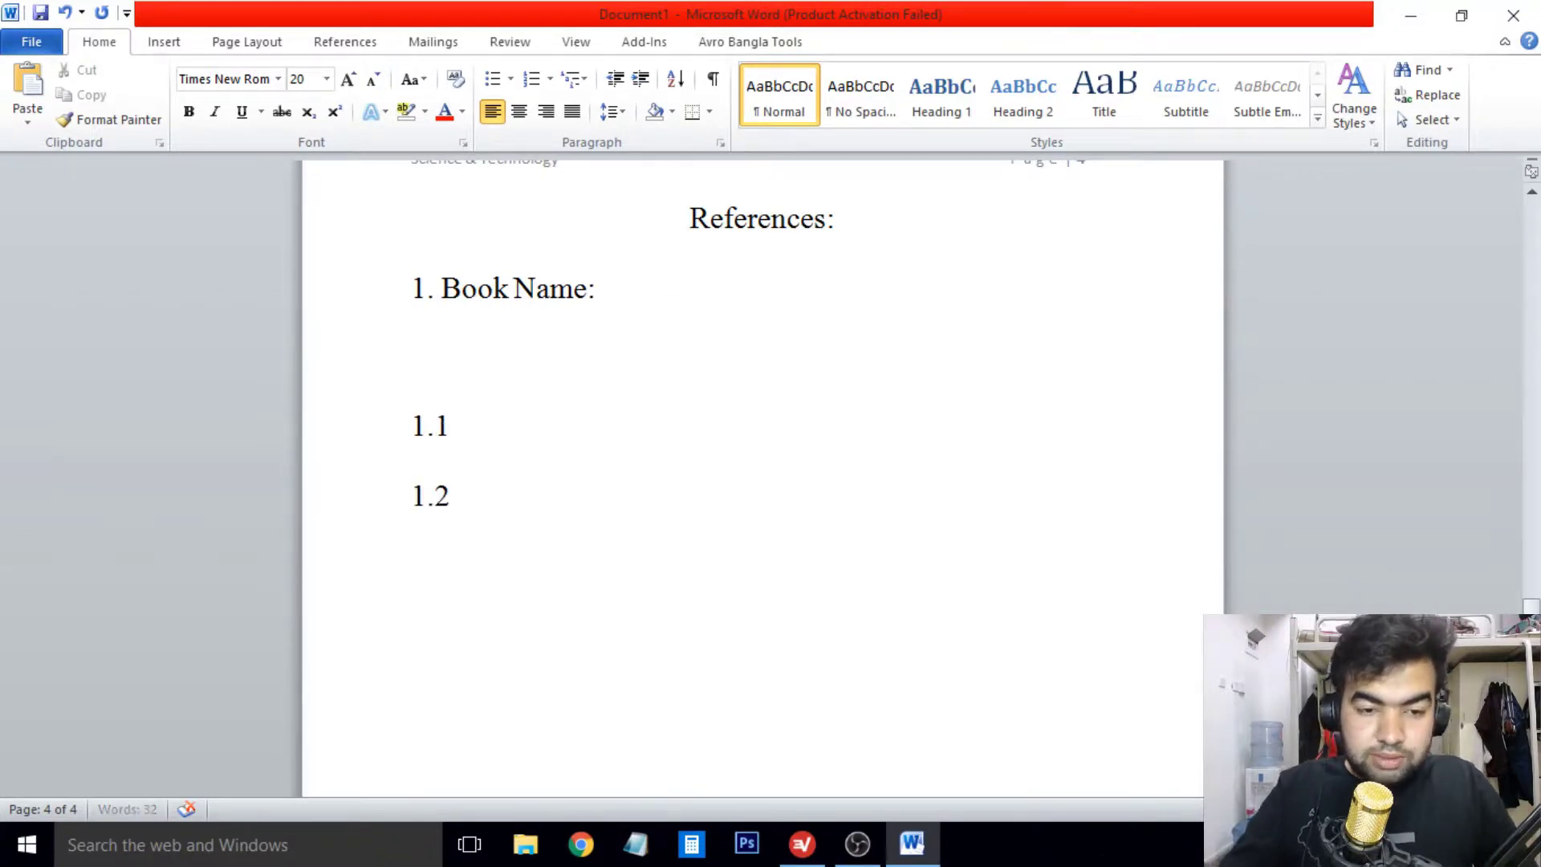
pyautogui.write('Author name')
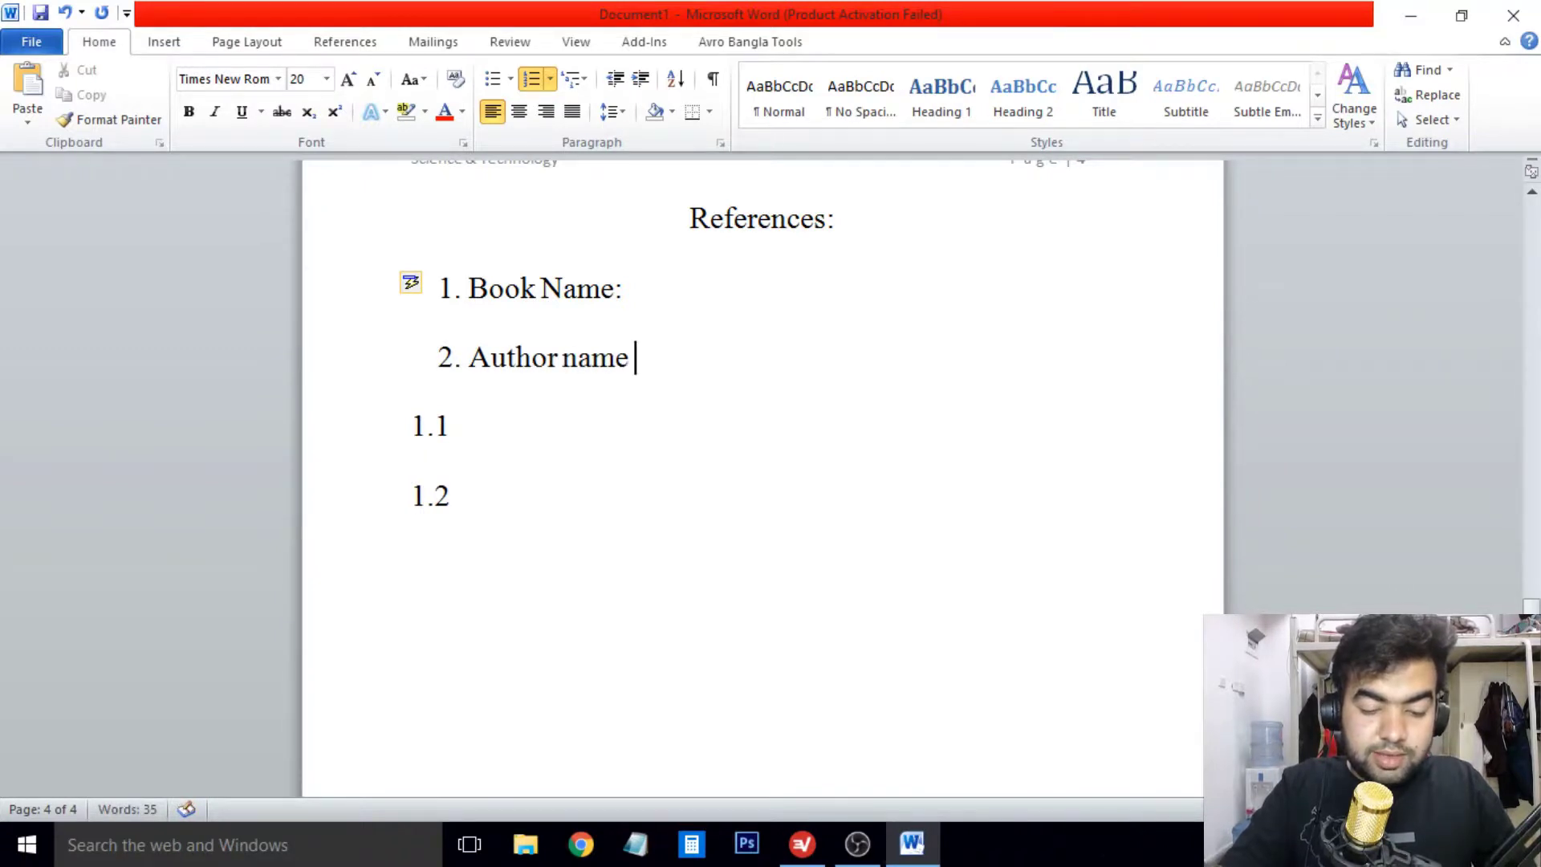
pyautogui.press('Return')
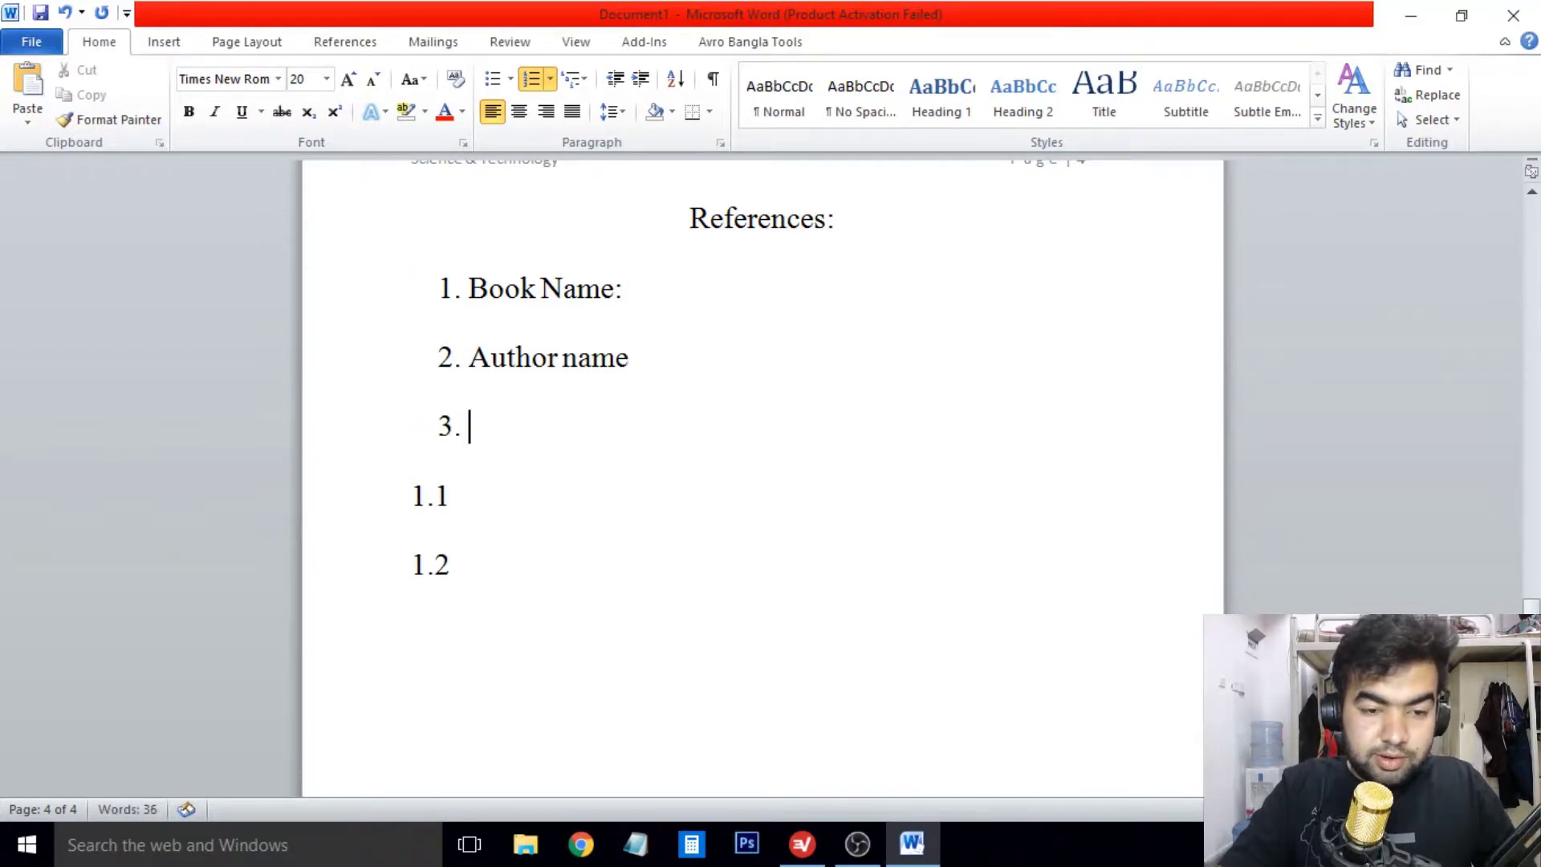
pyautogui.write('page Num')
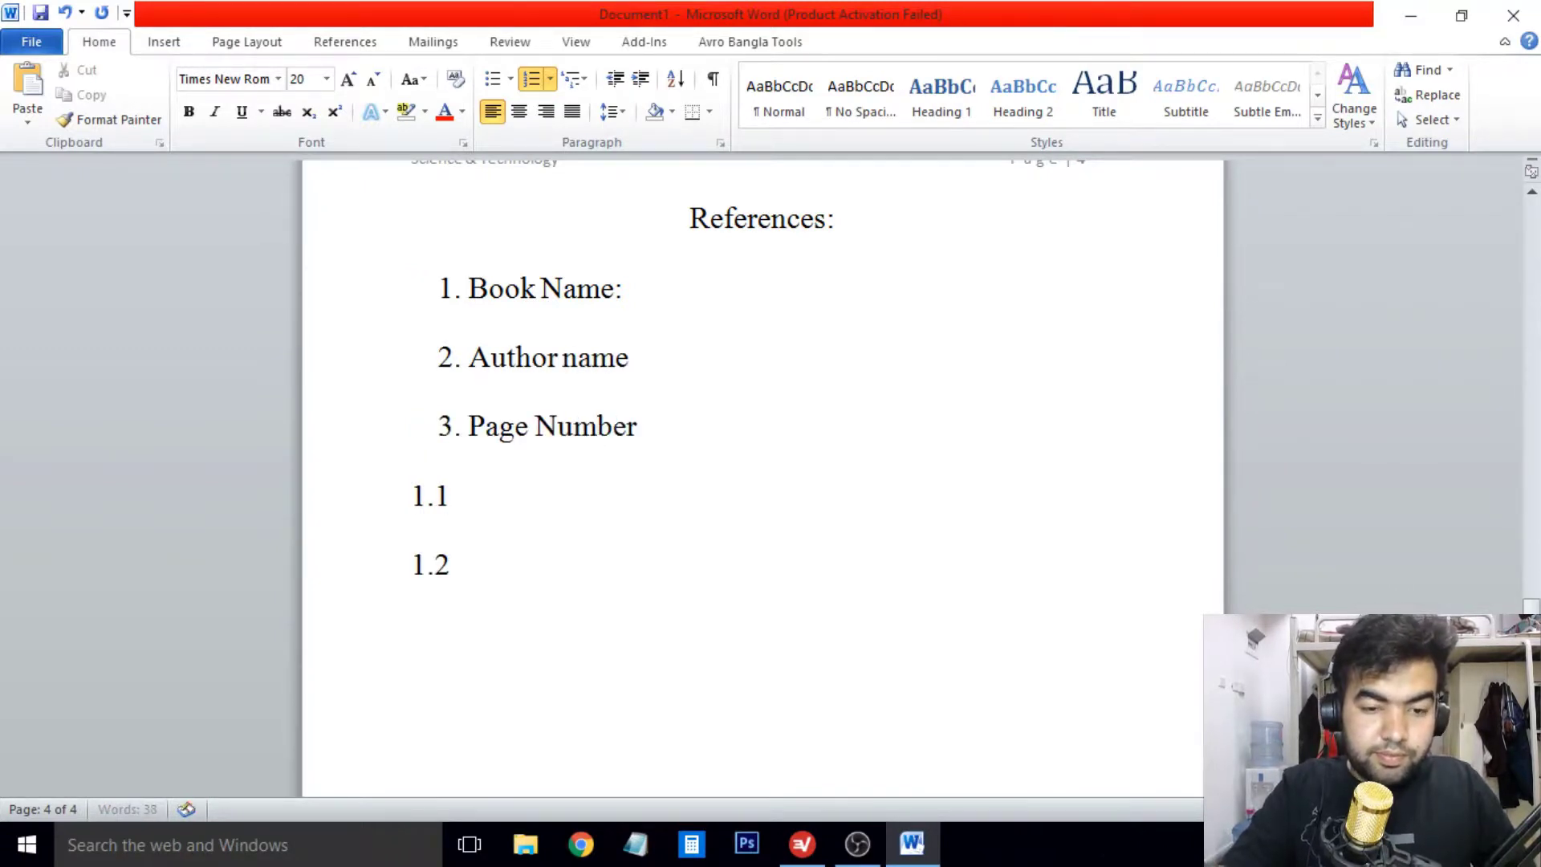
pyautogui.write('ber : ')
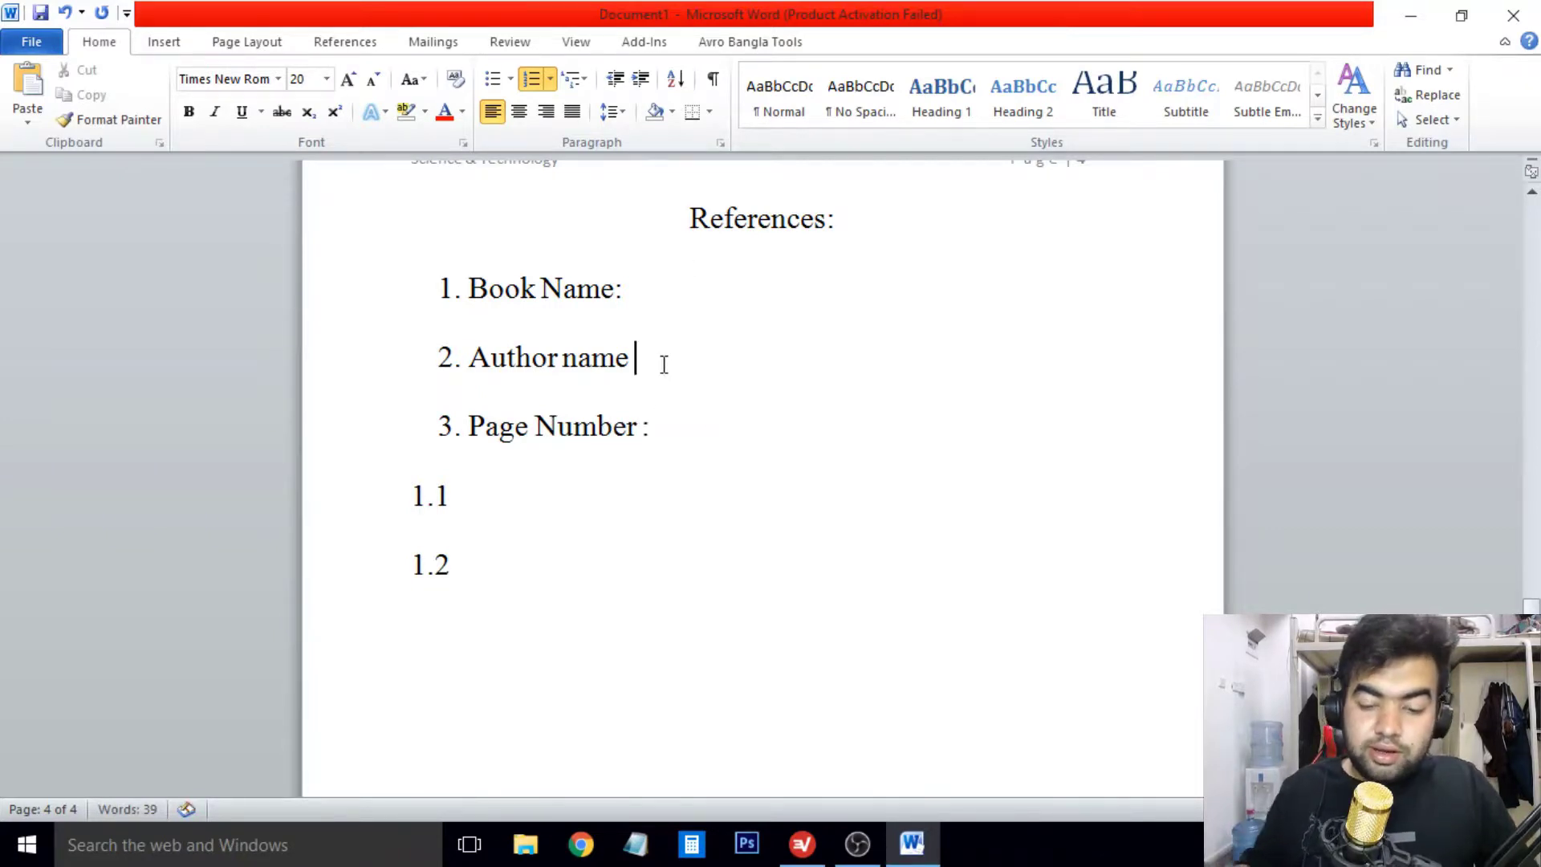
# Step: Add a colon after "Author name" in the second item of the references list
pyautogui.write(' :')
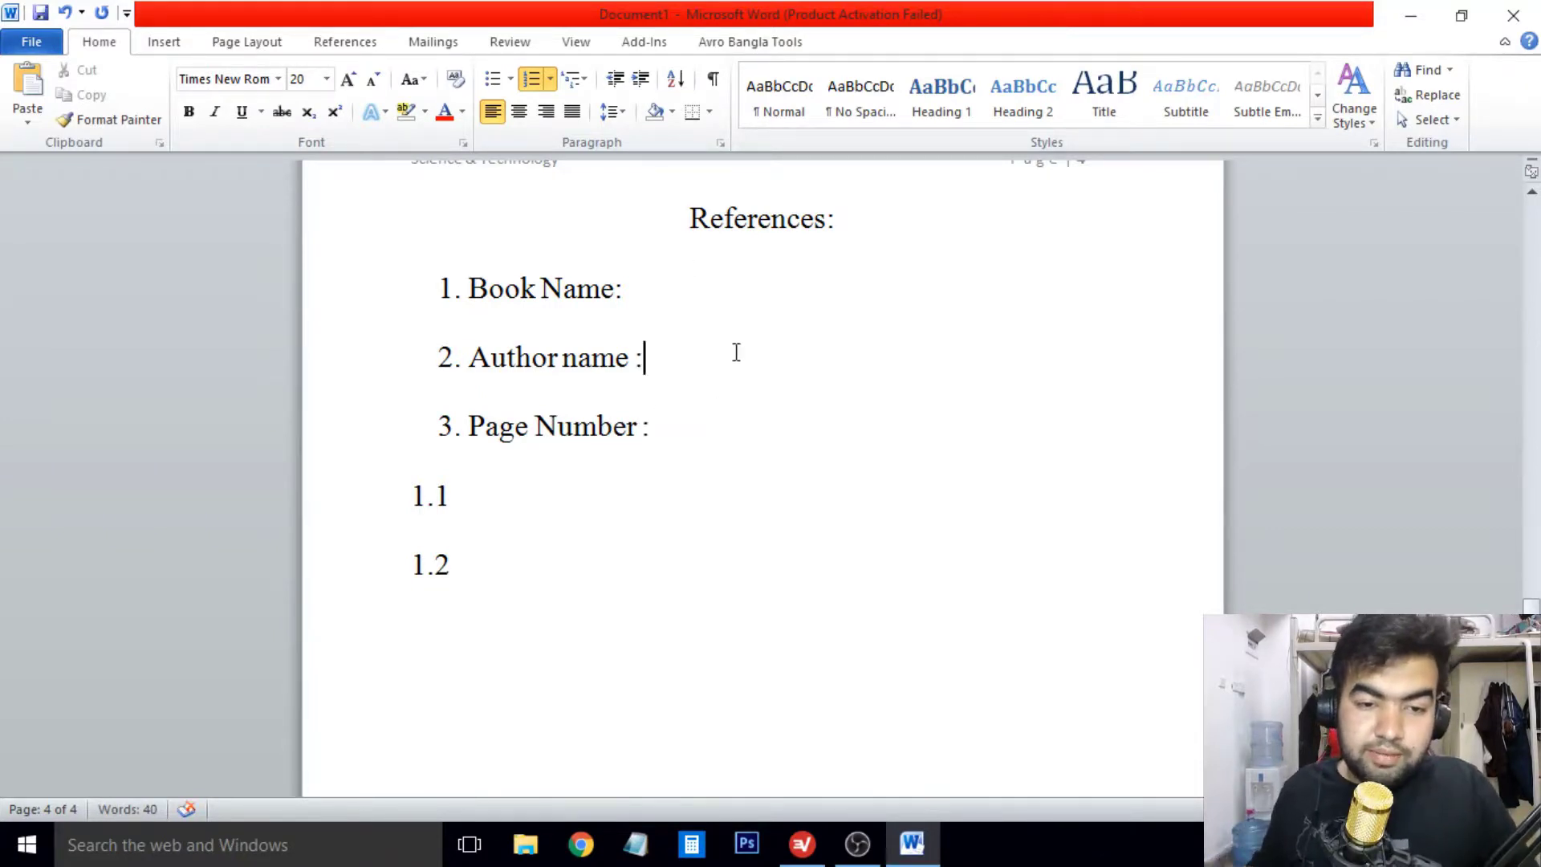
pyautogui.scroll(1, 736, 353)
pyautogui.click(672, 487)
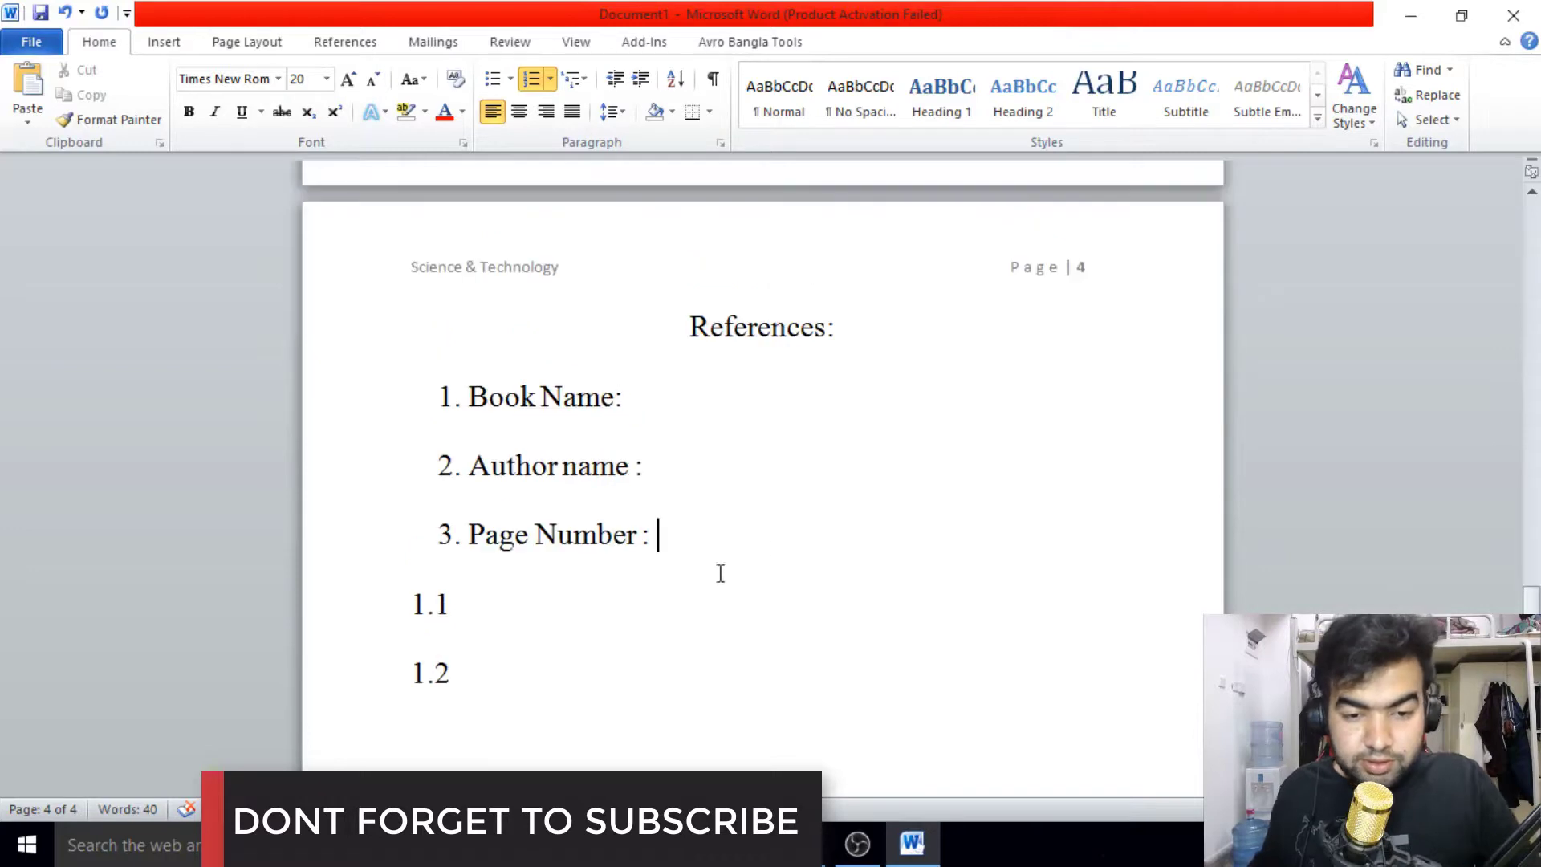
# Step: Start exporting the finished document as a PDF/XPS file
pyautogui.scroll(-8, 719, 570)
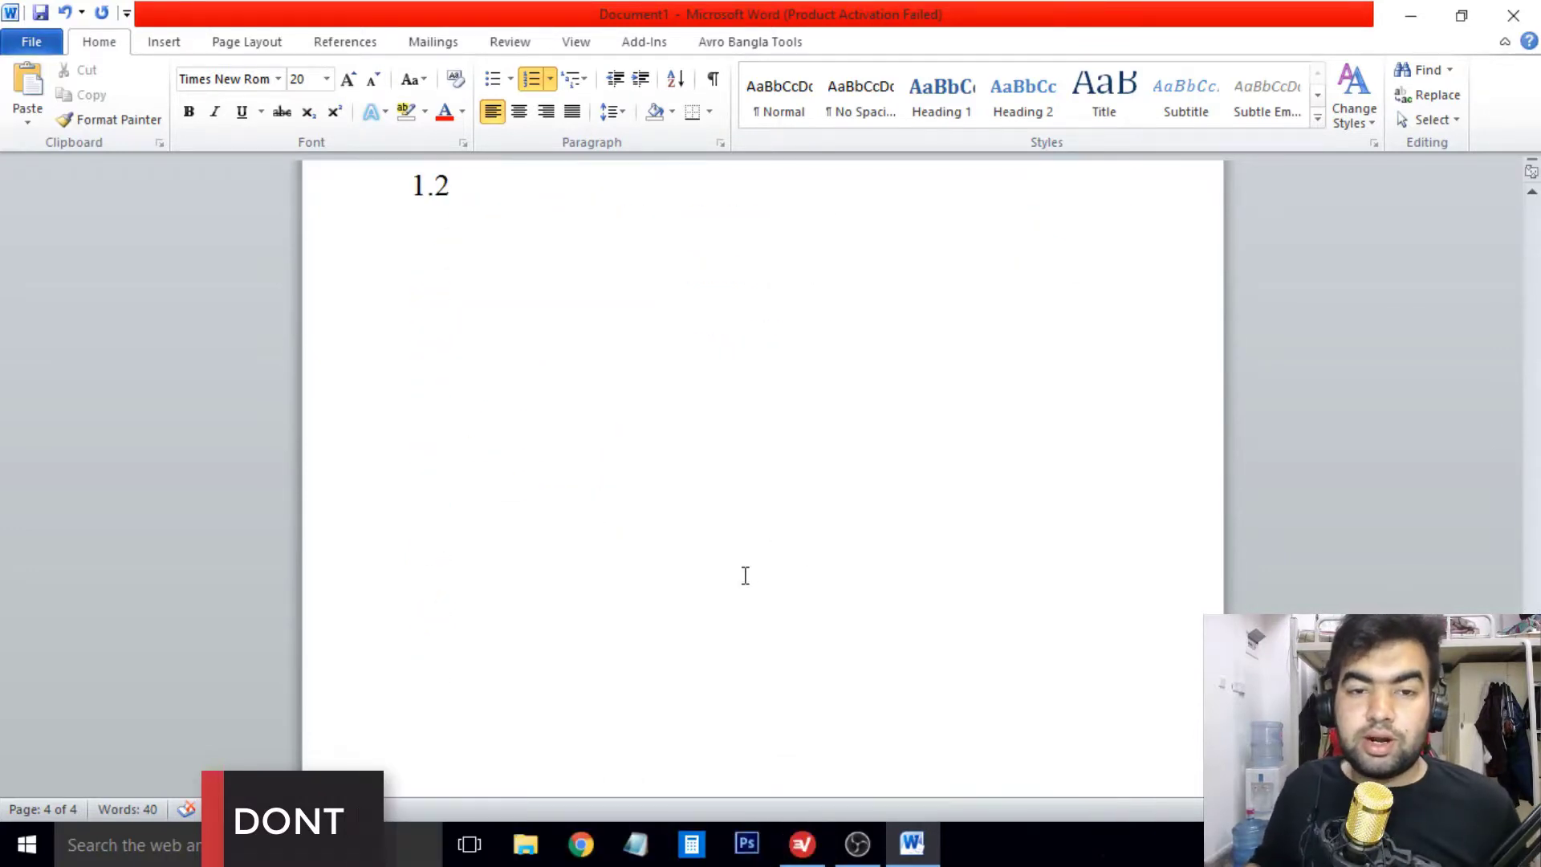
pyautogui.scroll(15, 745, 576)
pyautogui.scroll(20, 745, 562)
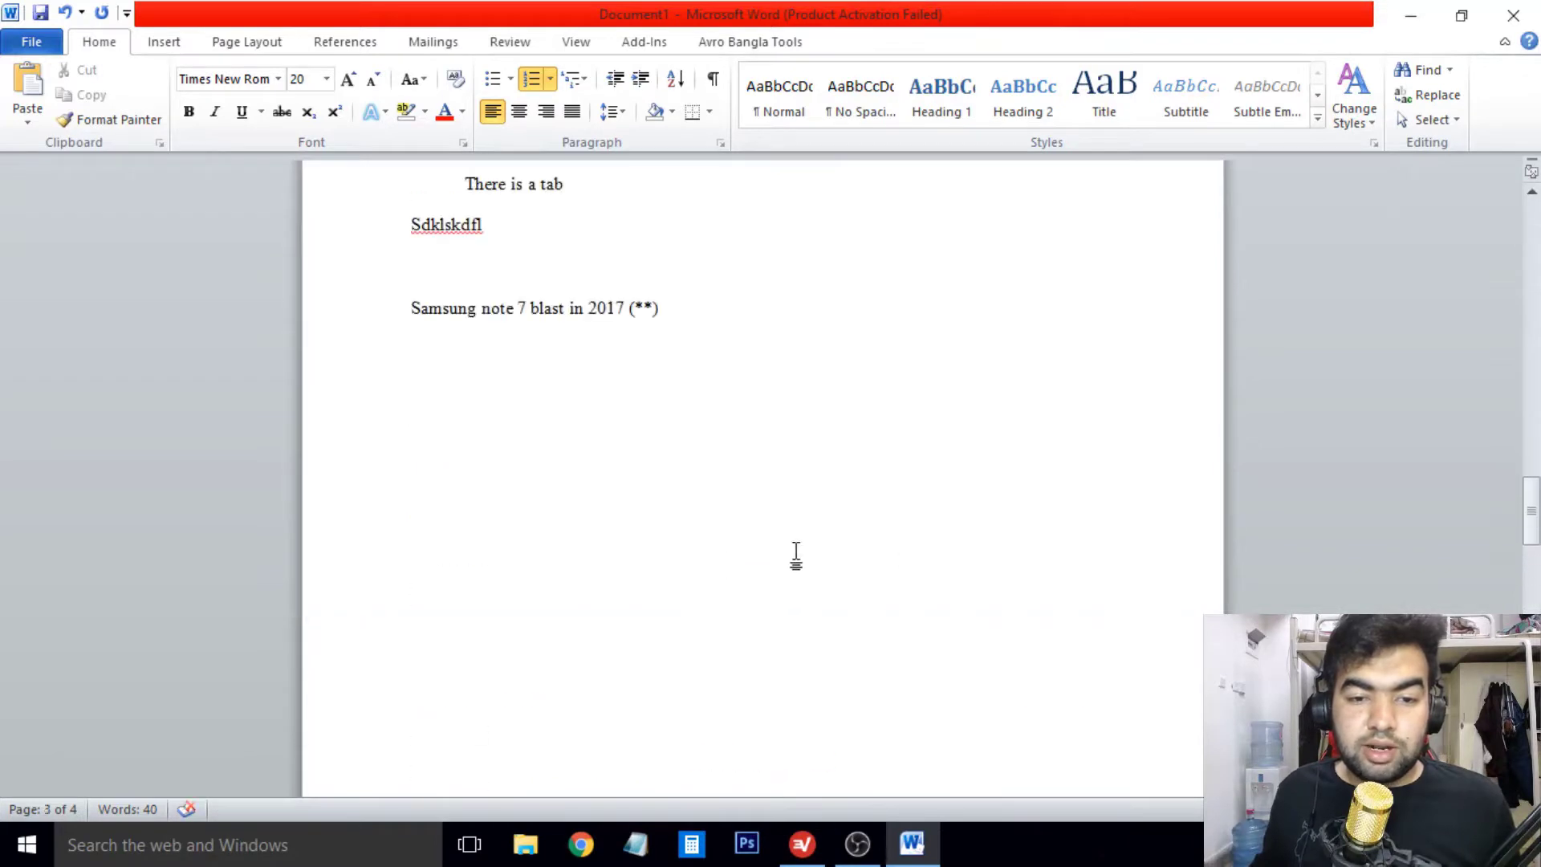
pyautogui.scroll(20, 739, 536)
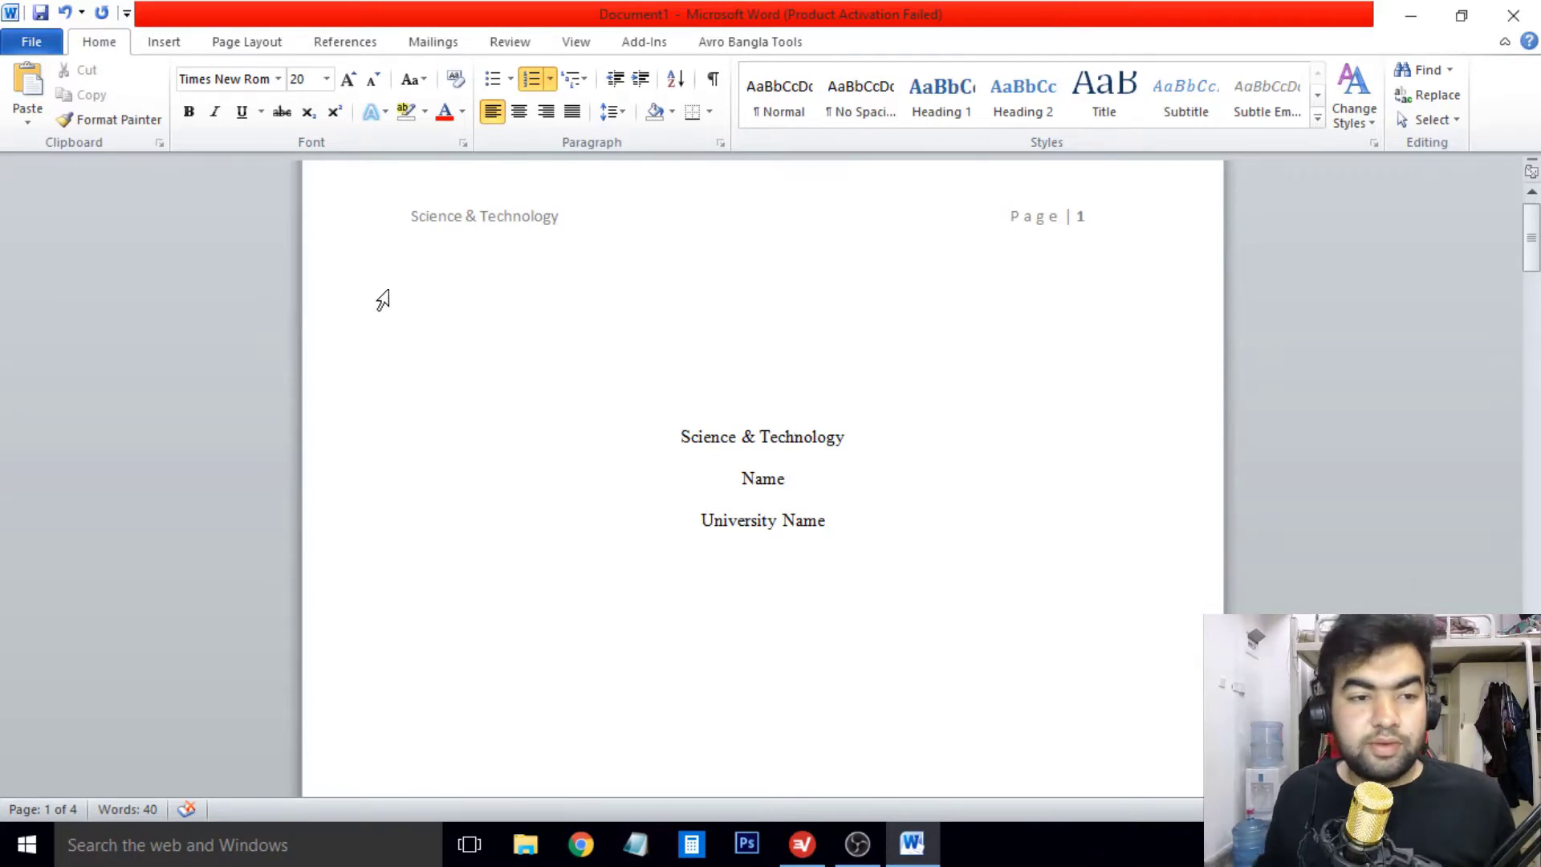
pyautogui.click(32, 42)
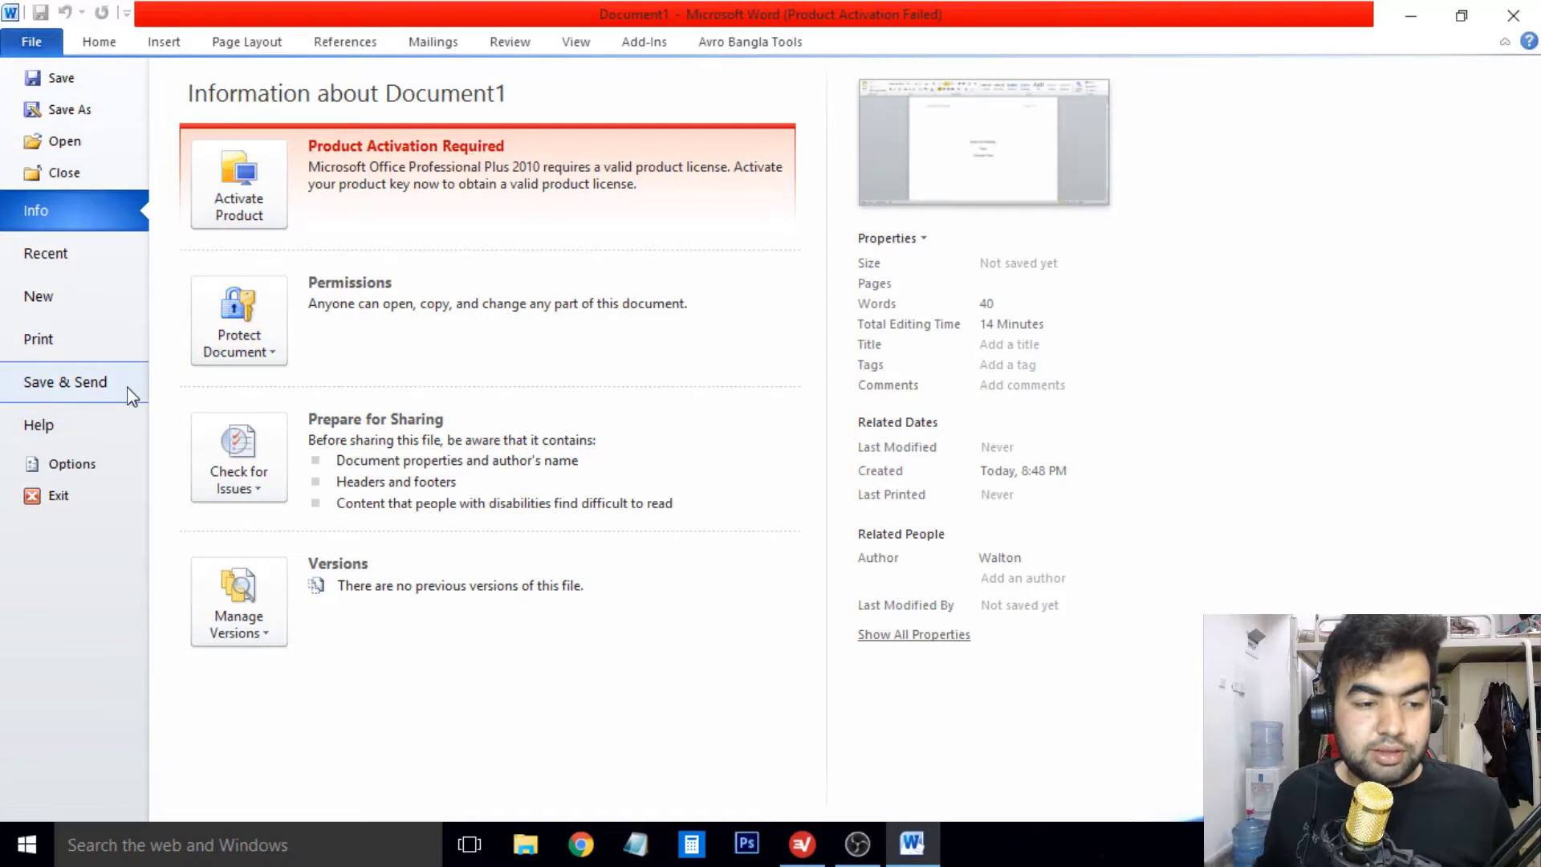
pyautogui.click(85, 383)
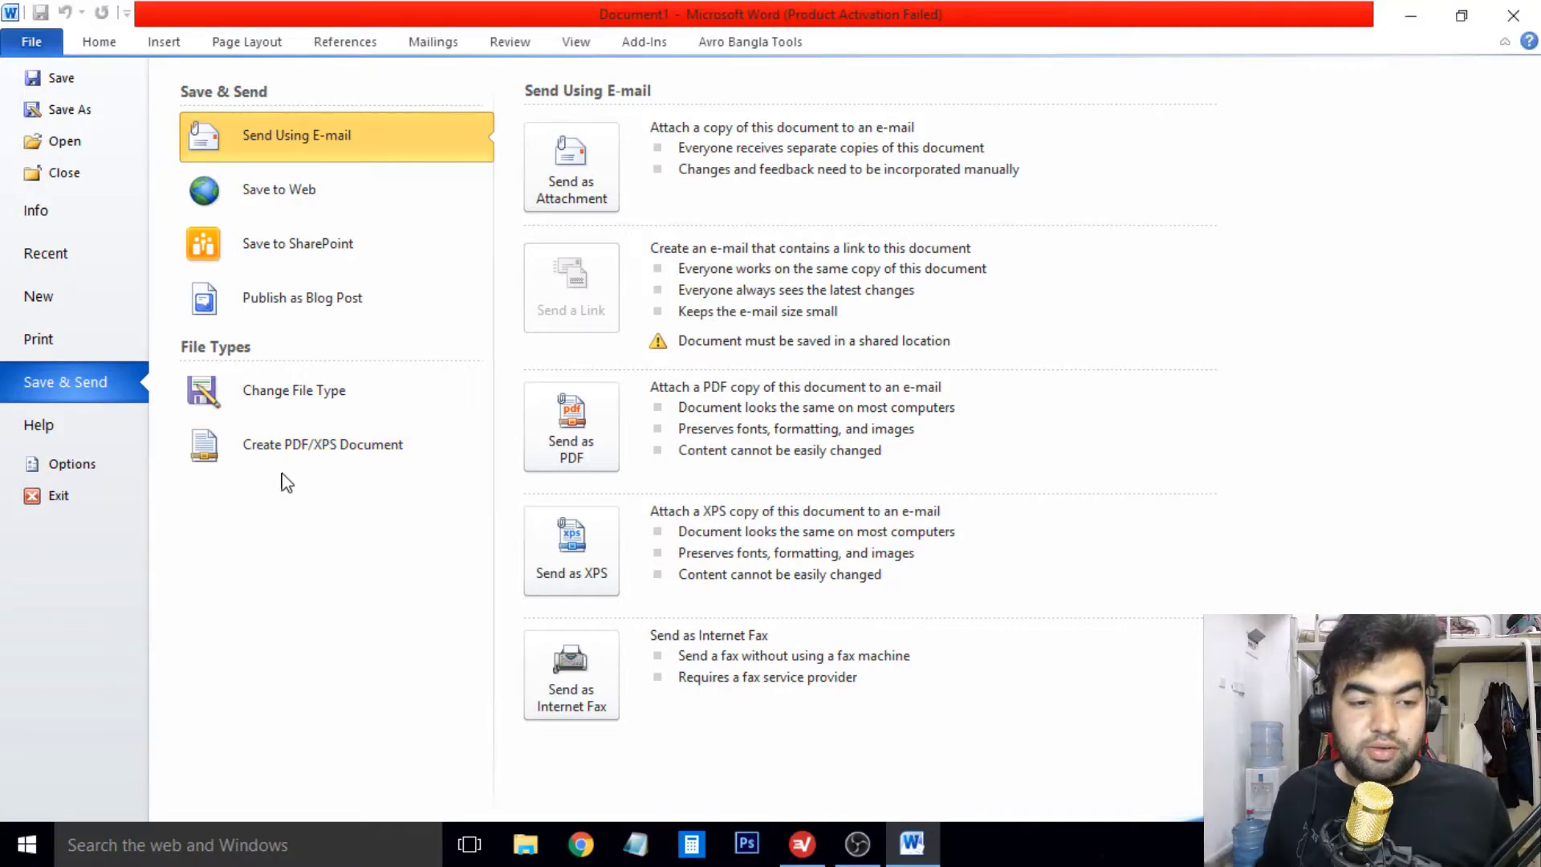
pyautogui.click(298, 452)
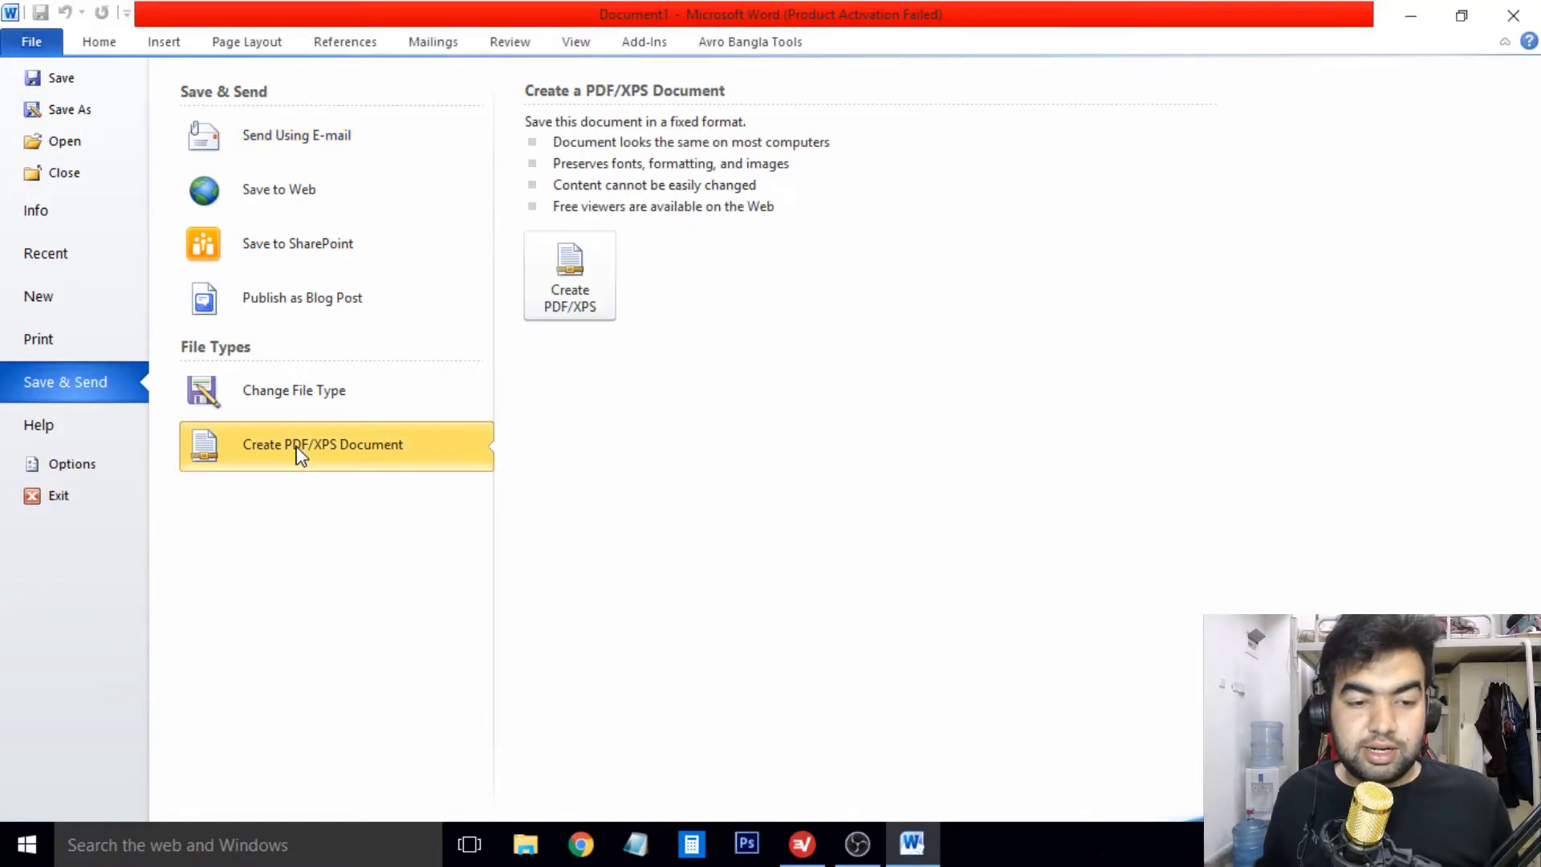
pyautogui.click(588, 317)
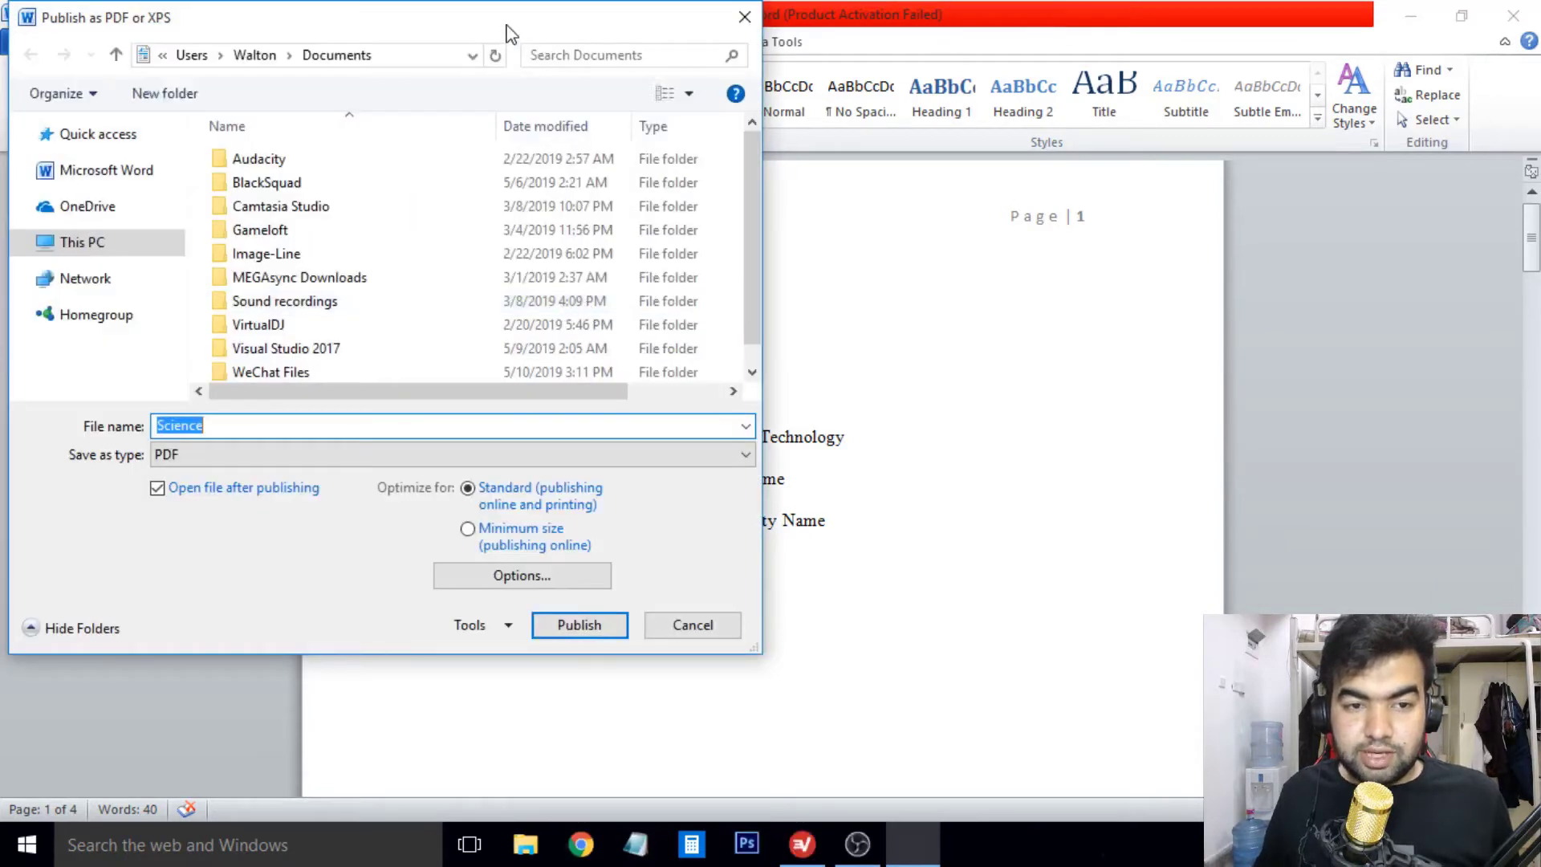
pyautogui.moveTo(509, 32); pyautogui.dragTo(844, 78)
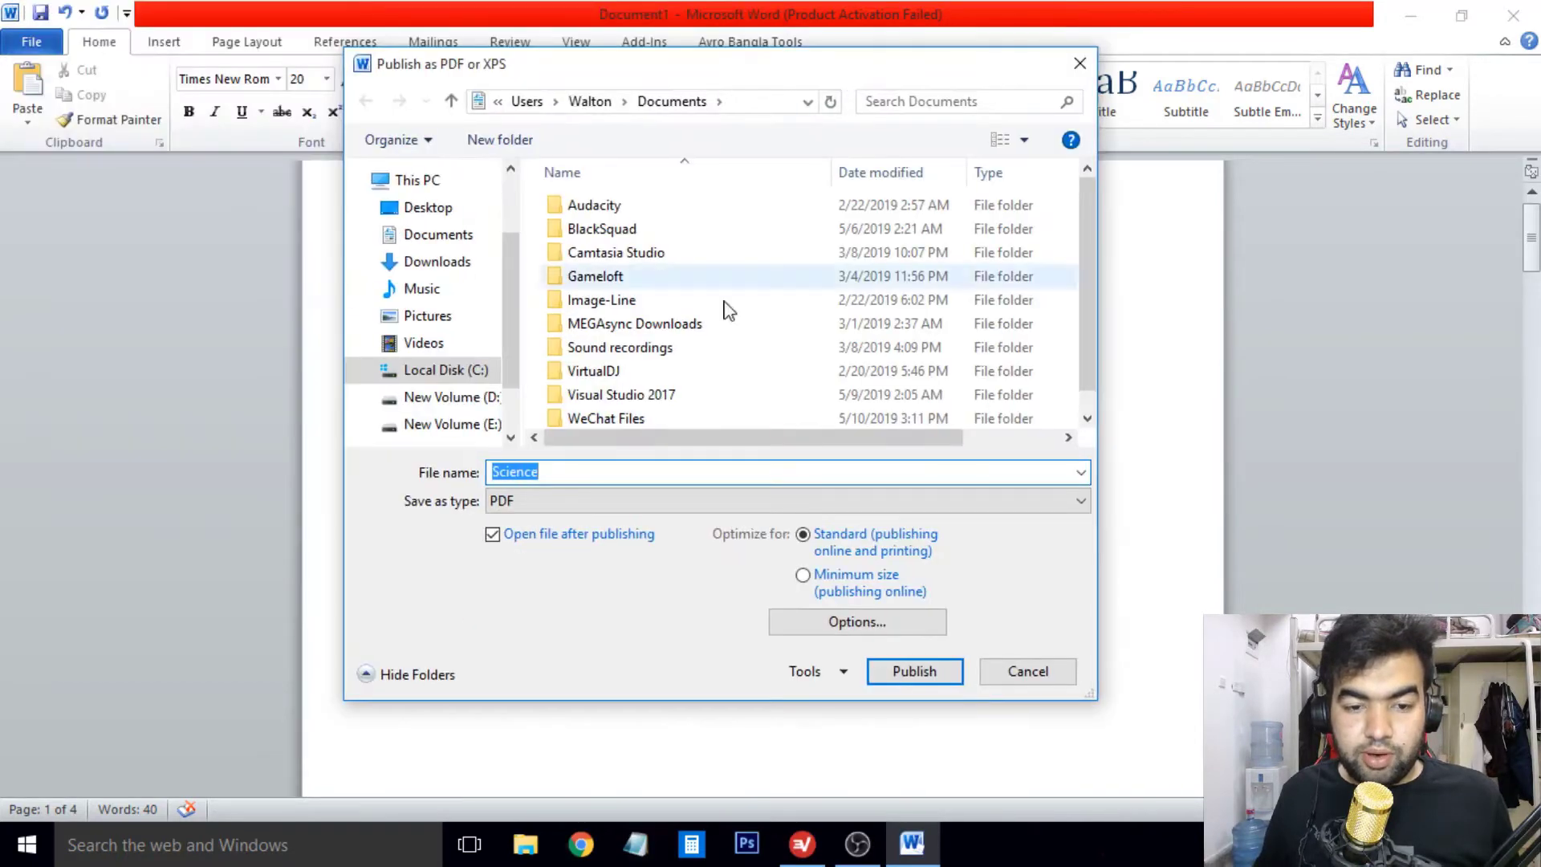
# Step: Publish the document to the Desktop as a PDF named "Science"
pyautogui.click(733, 508)
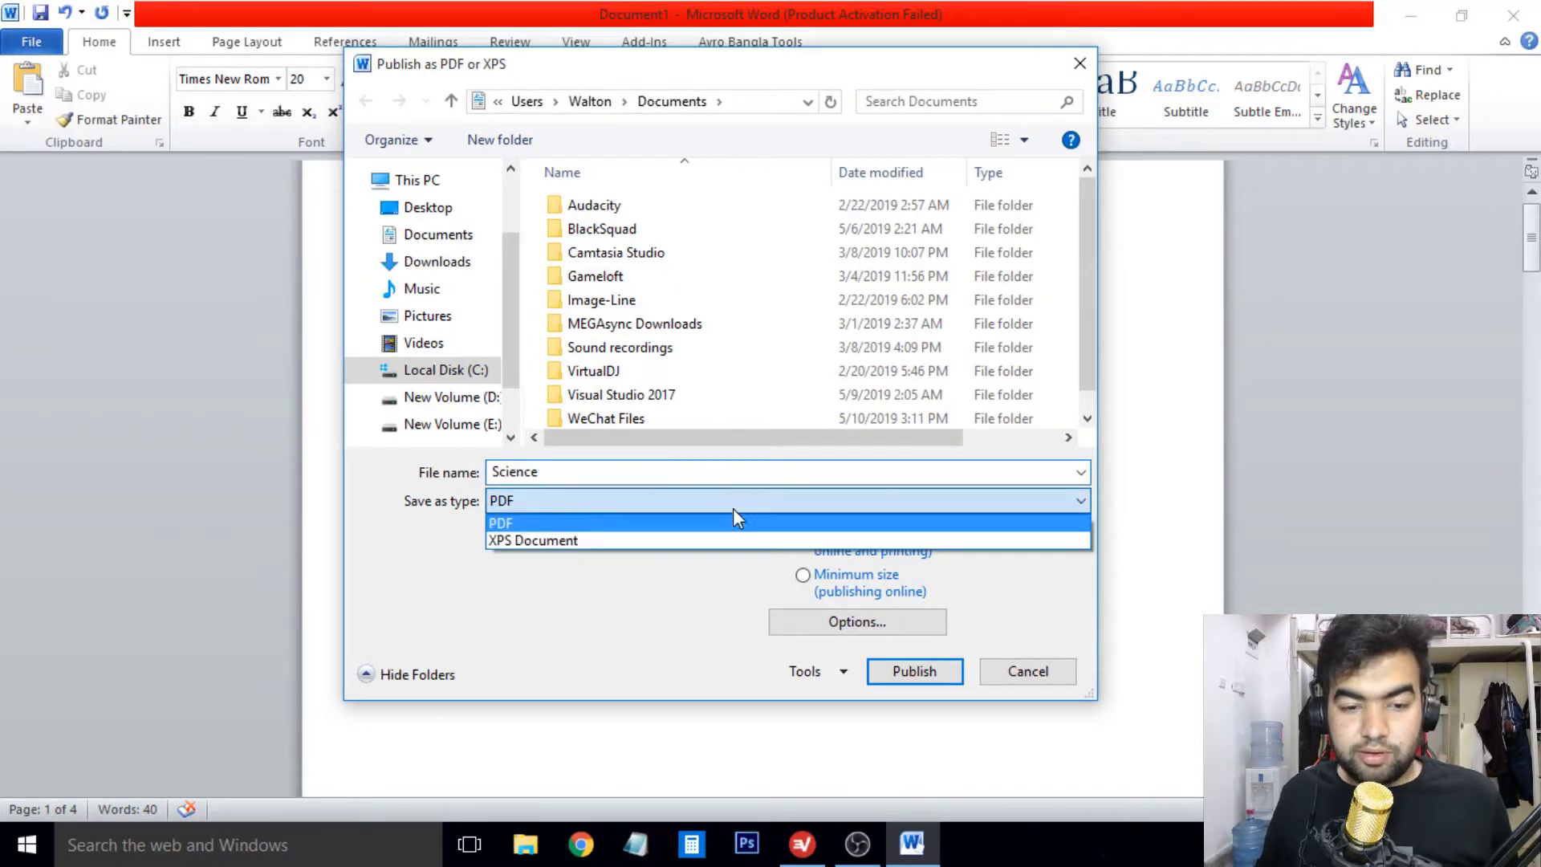
pyautogui.click(549, 526)
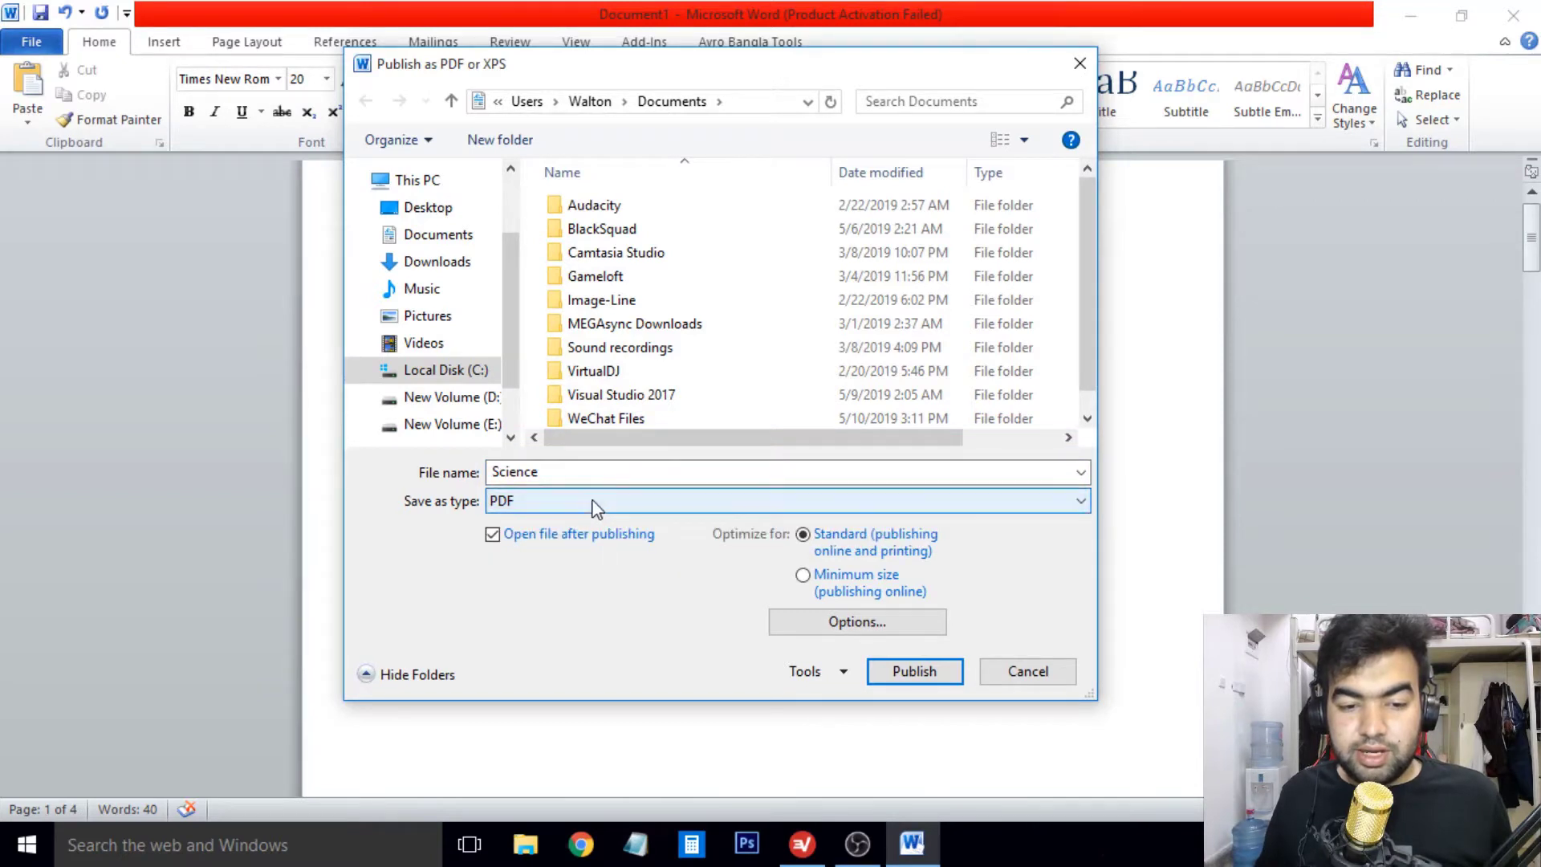
pyautogui.click(431, 207)
pyautogui.scroll(-6, 866, 302)
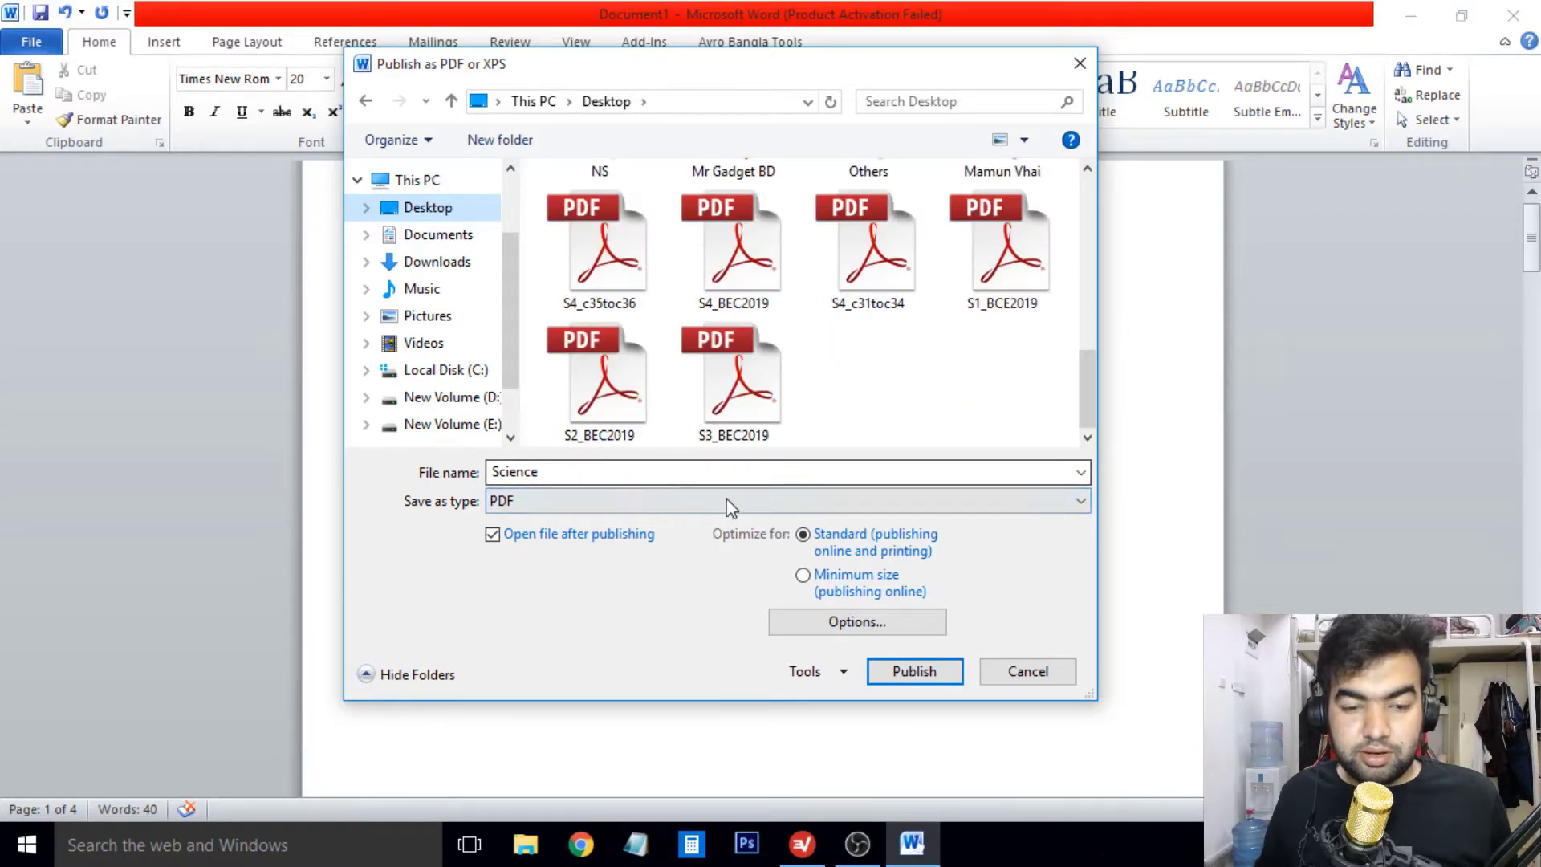
pyautogui.click(912, 672)
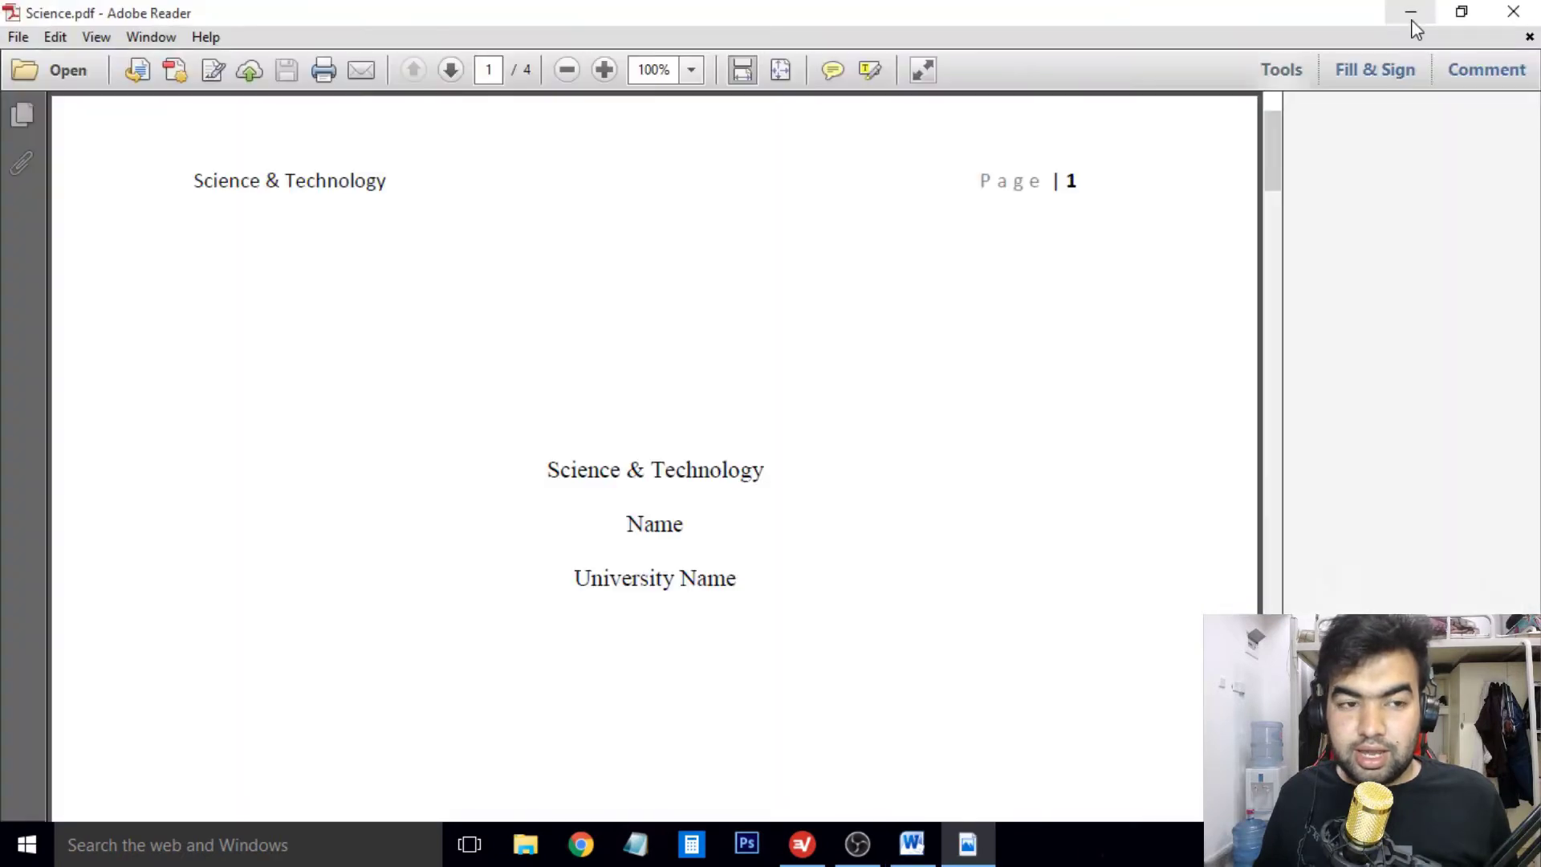
# Step: Look over the published PDF's title page, then switch back to Word and review the document's first pages
pyautogui.moveTo(1274, 148); pyautogui.dragTo(1439, 13)
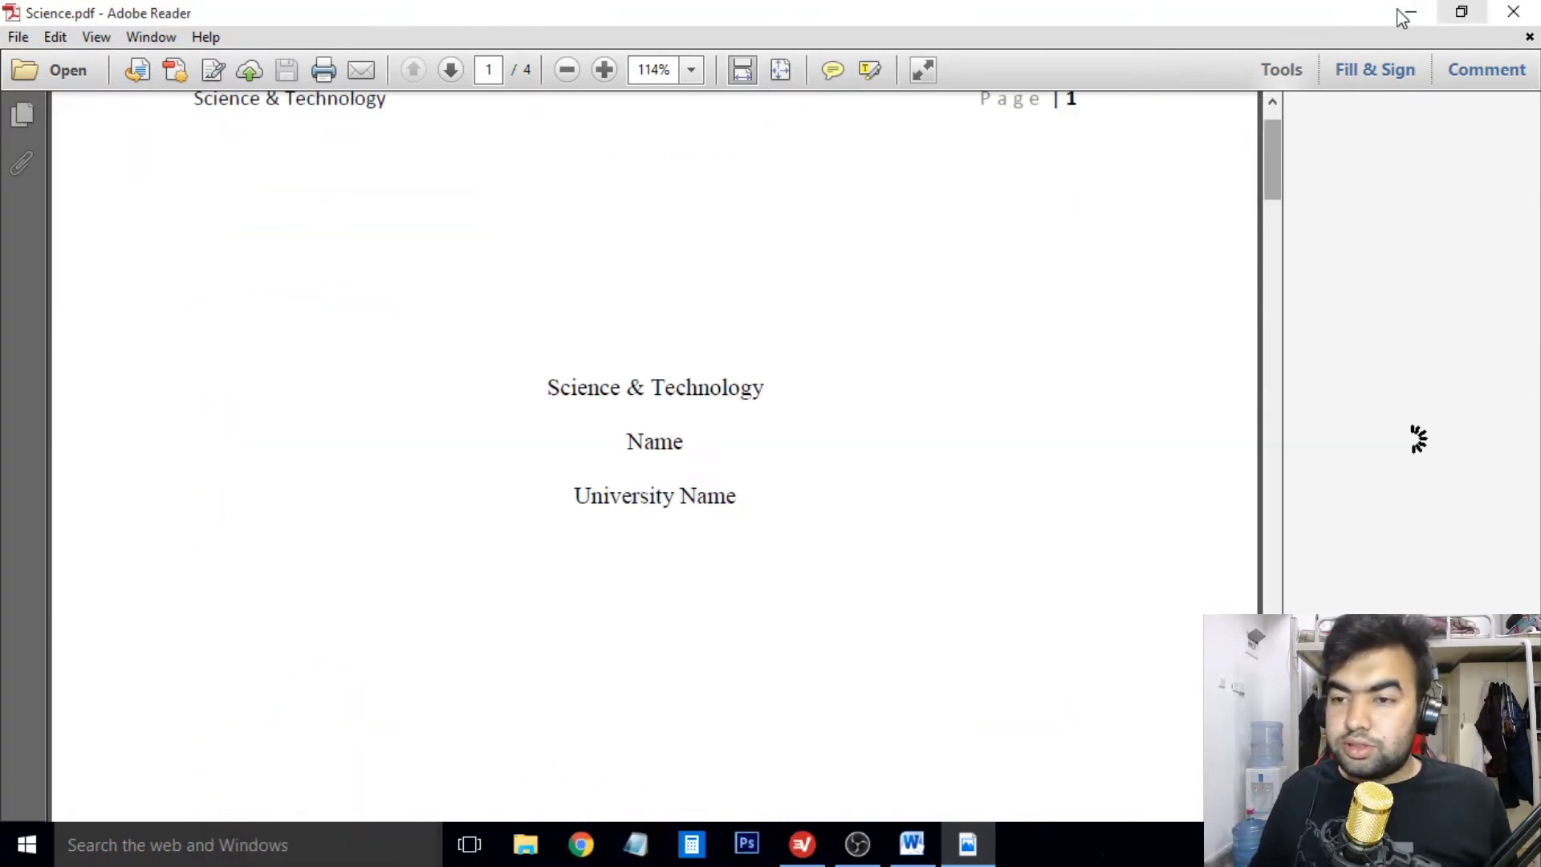
pyautogui.click(1410, 12)
pyautogui.scroll(-14, 888, 422)
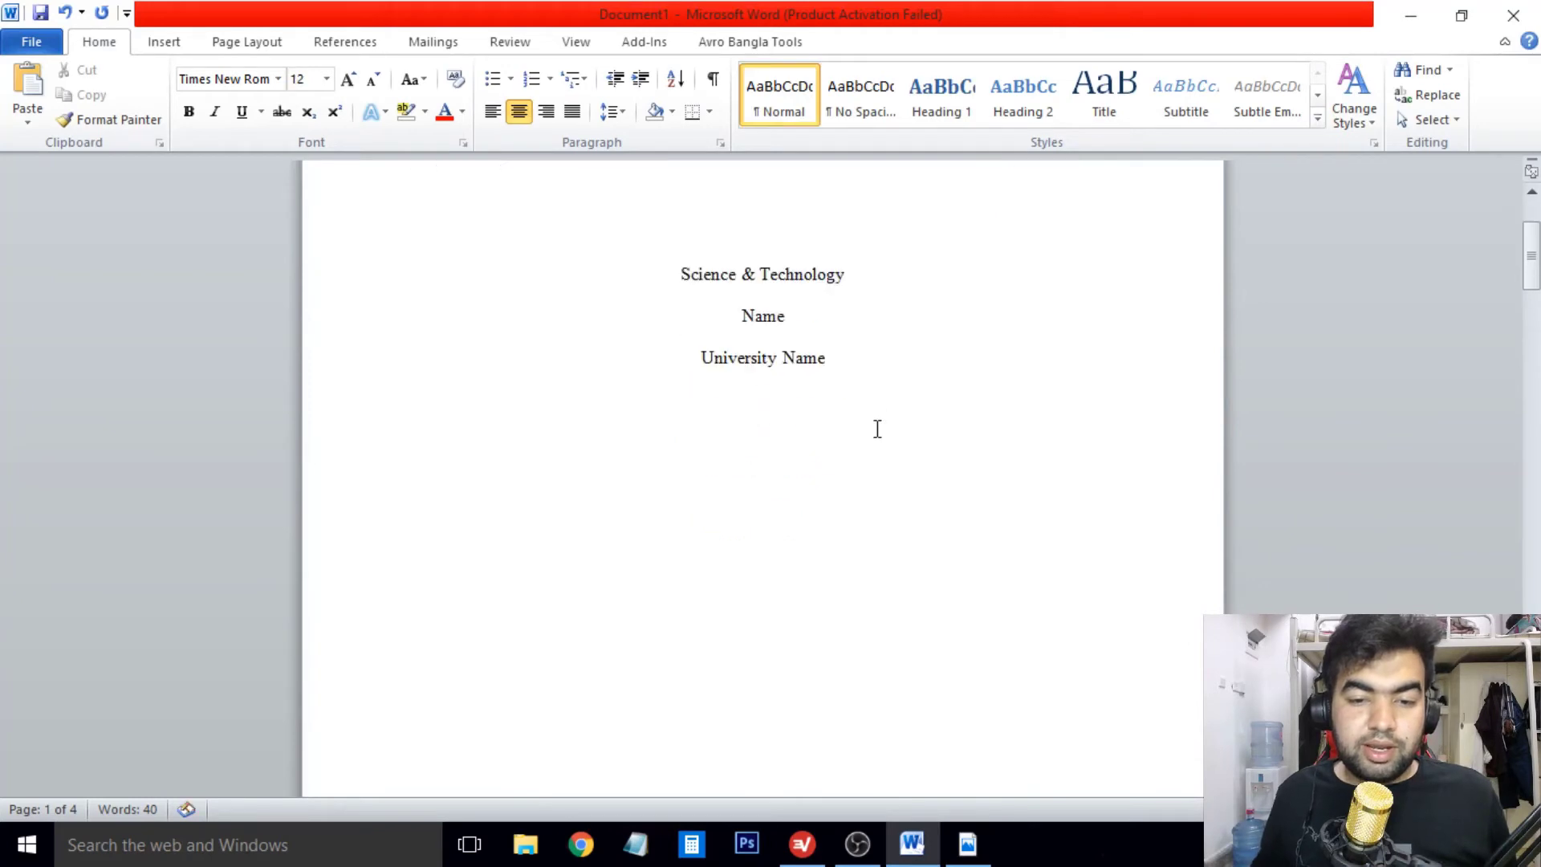
pyautogui.scroll(-4, 877, 428)
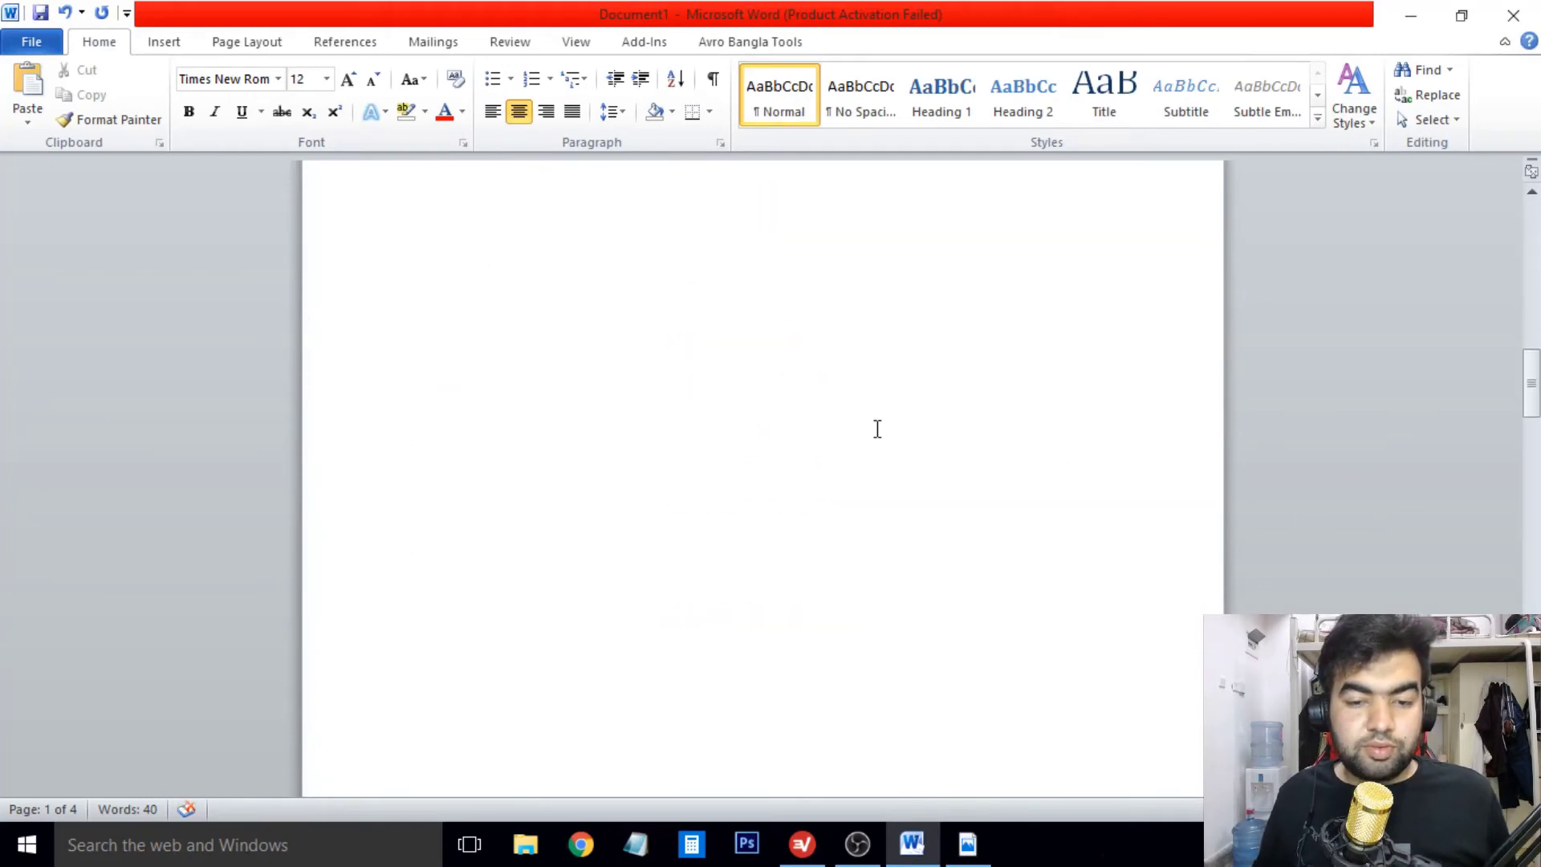
pyautogui.scroll(9, 879, 434)
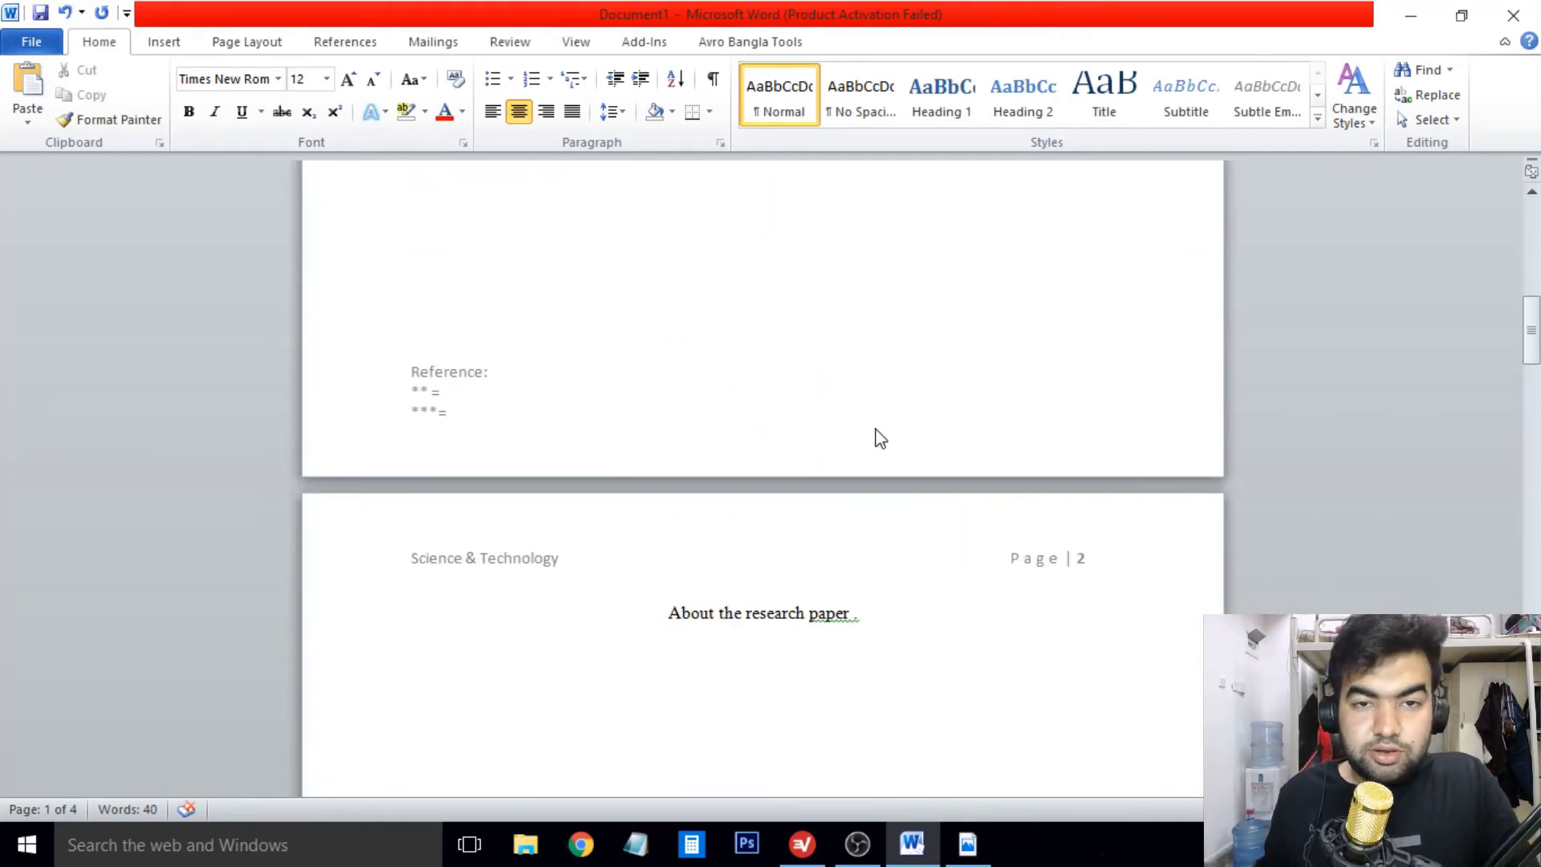